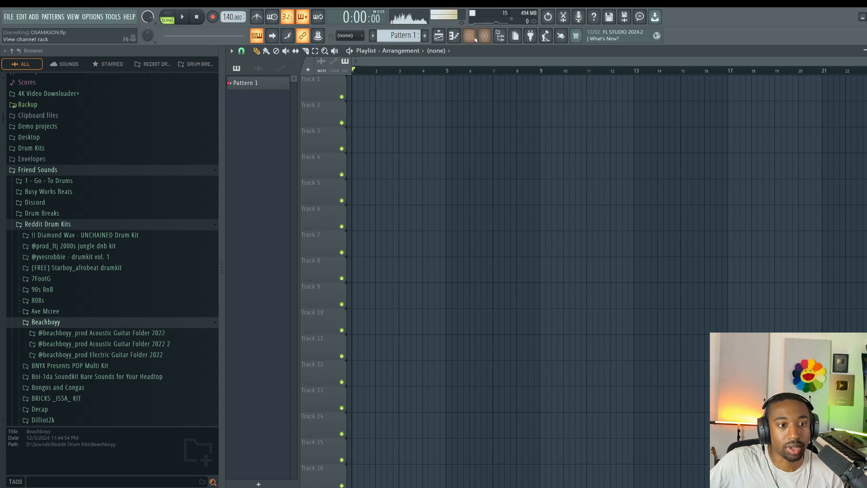
Add a Toxic Biohazard channel to the channel rack, reposition its window and hide the browser
left_click(469, 36)
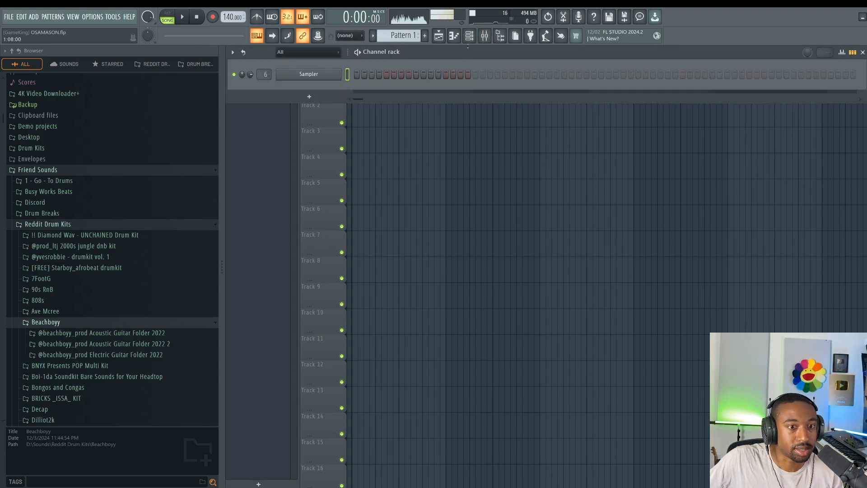
left_click(309, 97)
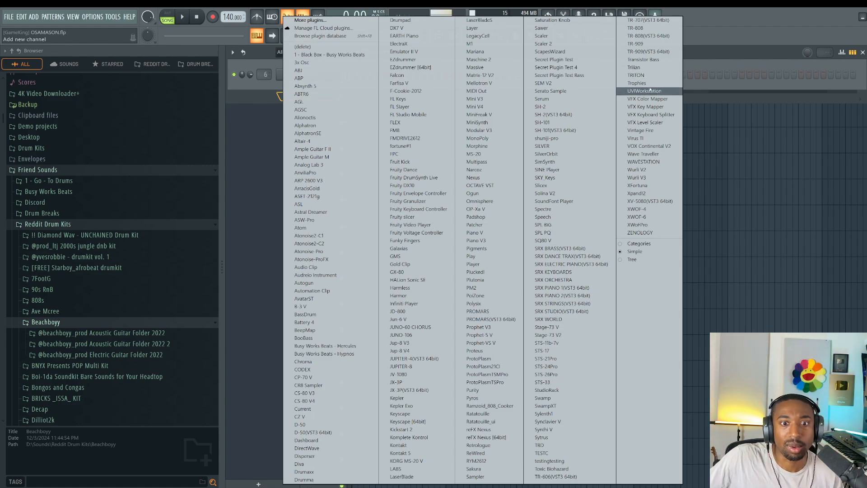
left_click(552, 468)
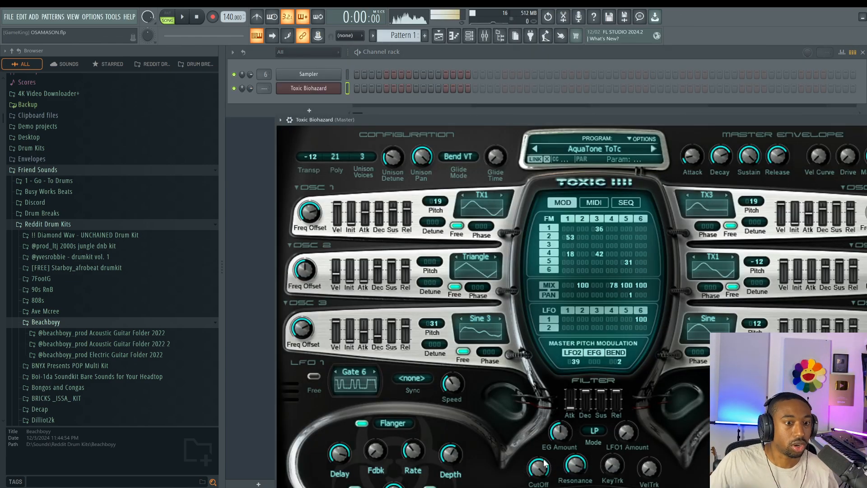
left_click_drag(459, 119, 376, 71)
left_click(500, 36)
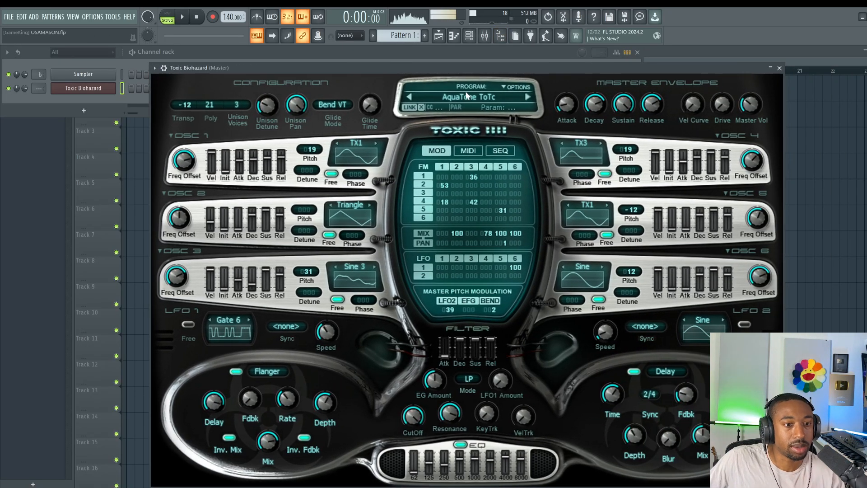
Load the 12 Bit Sine ToTc preset from the Keyboards bank and close the synth window
left_click(473, 95)
left_click(365, 268)
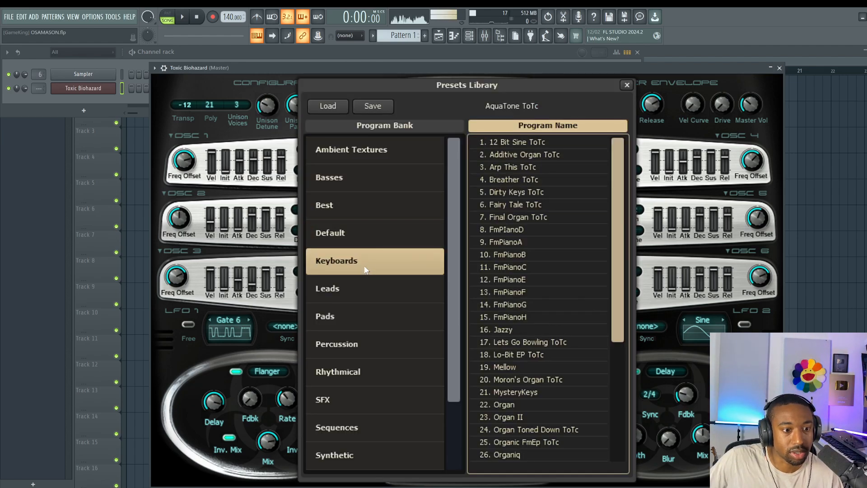
double_click(529, 143)
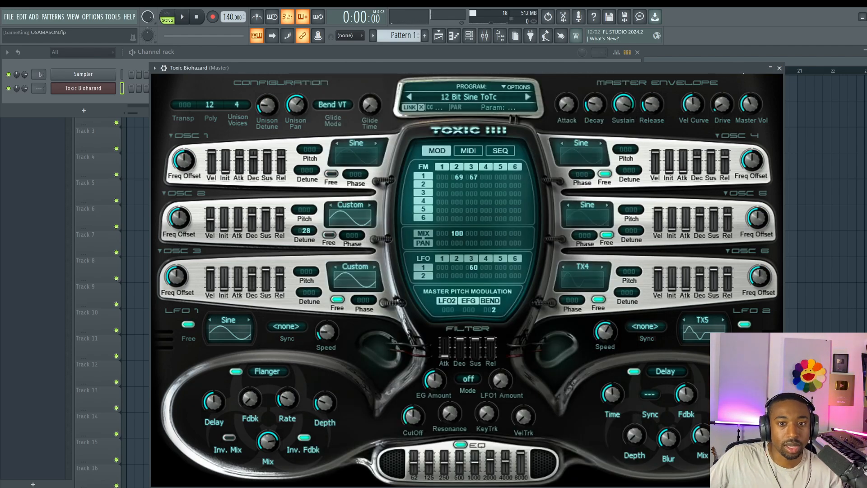
left_click(780, 68)
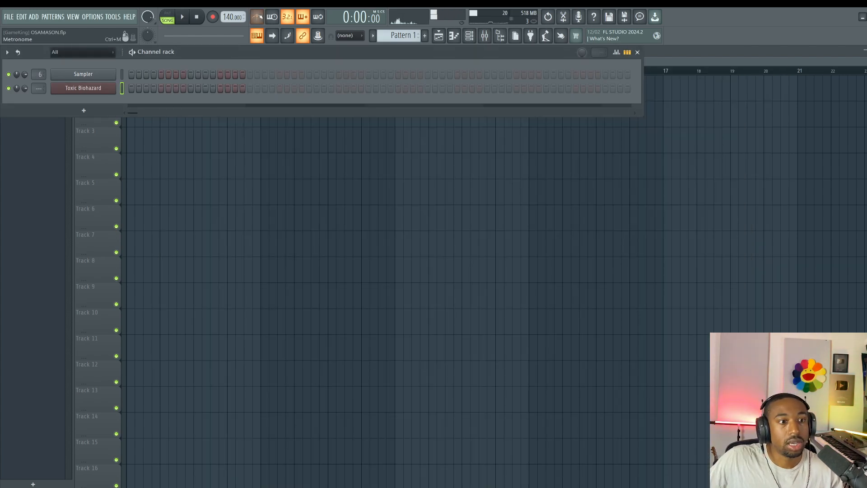
Turn on the metronome and raise the tempo to 154.6 BPM while the song plays
key("space")
left_click_drag(227, 19, 226, 13)
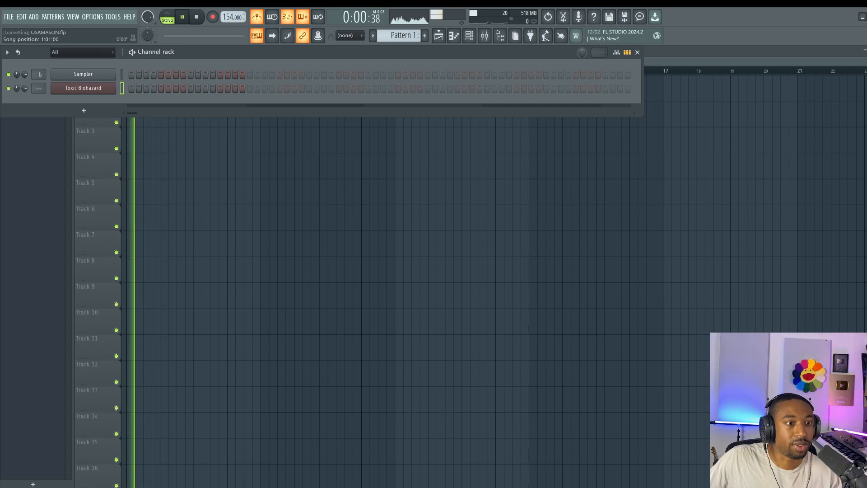
key("space")
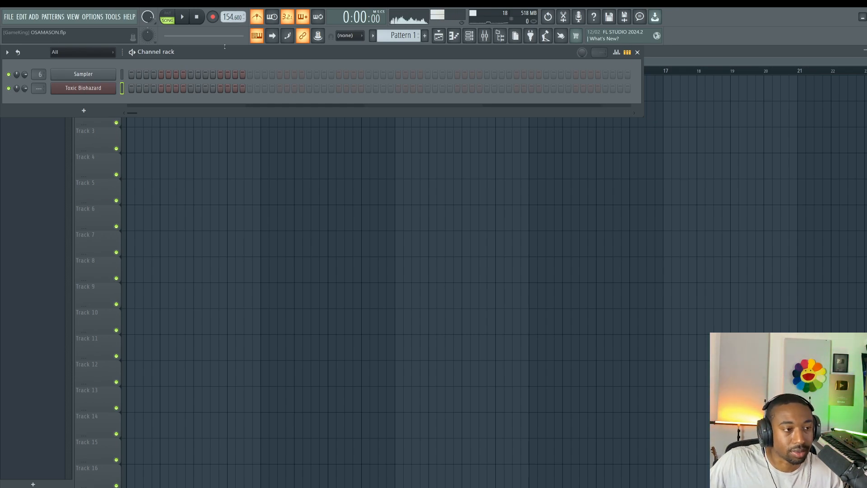
Delete the Sampler channel from the channel rack
right_click(90, 74)
key("d")
key("Return")
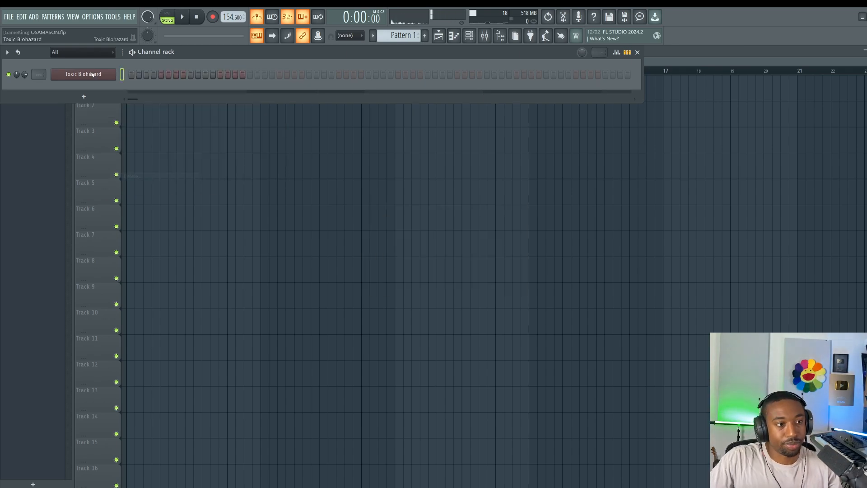
Enter consecutive short notes G5, A5 and B5 at the start of bar 1 in Toxic Biohazard's piano roll and play them back
right_click(90, 74)
left_click(134, 73)
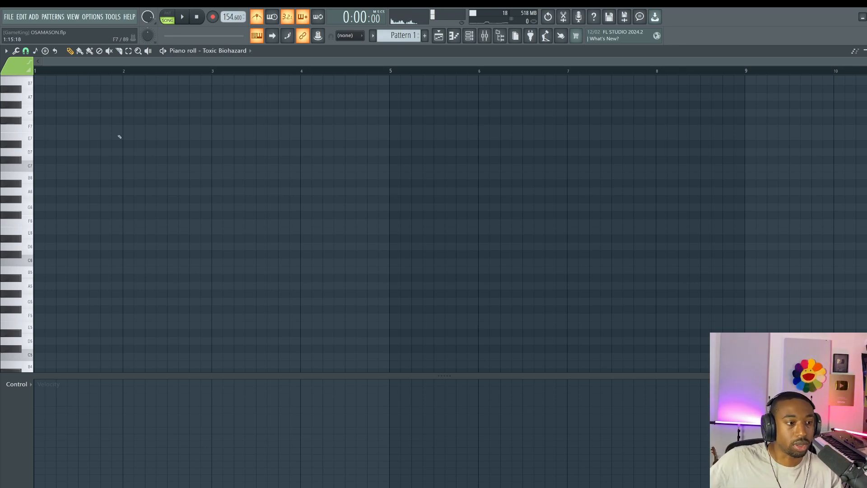
scroll(87, 236, "down", 2)
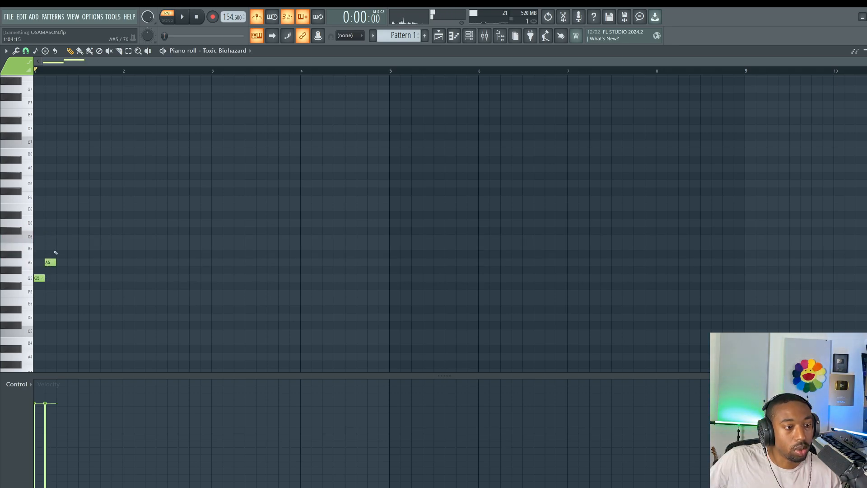
left_click_drag(57, 246, 57, 241)
key("space")
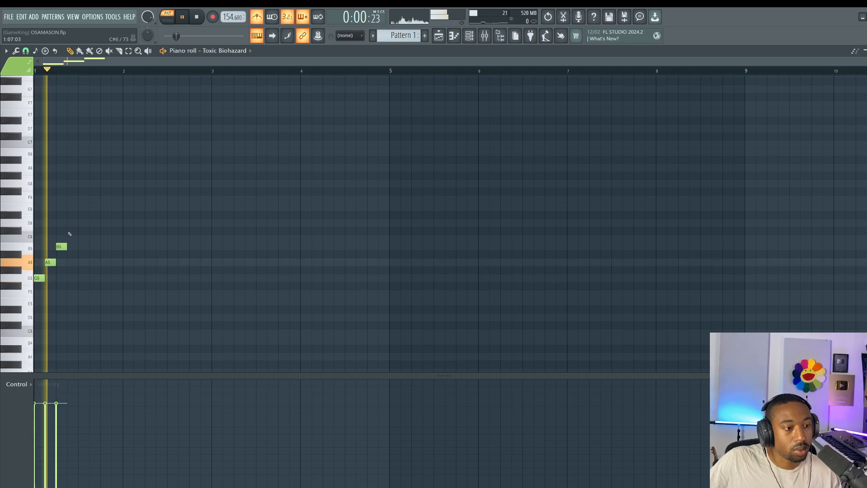
key("space")
key("space")
key("space")
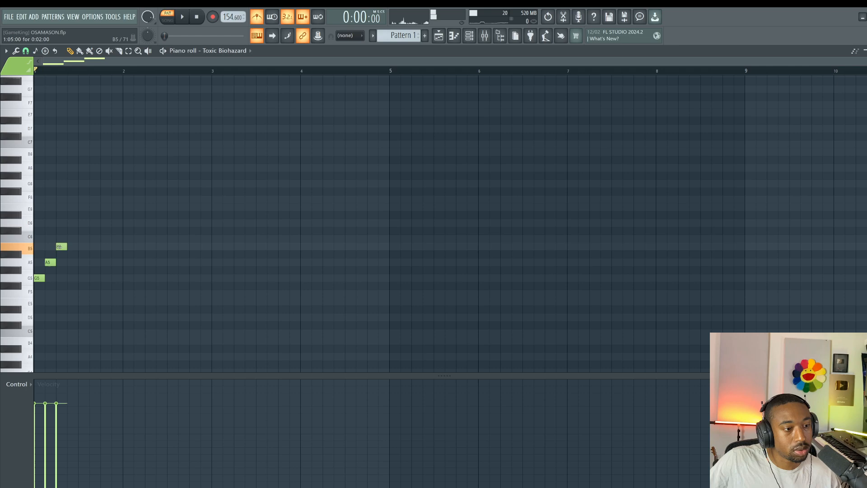
Change the third note to C6, extend the rising run with D6 and E6, and play it back
key("space")
key("space")
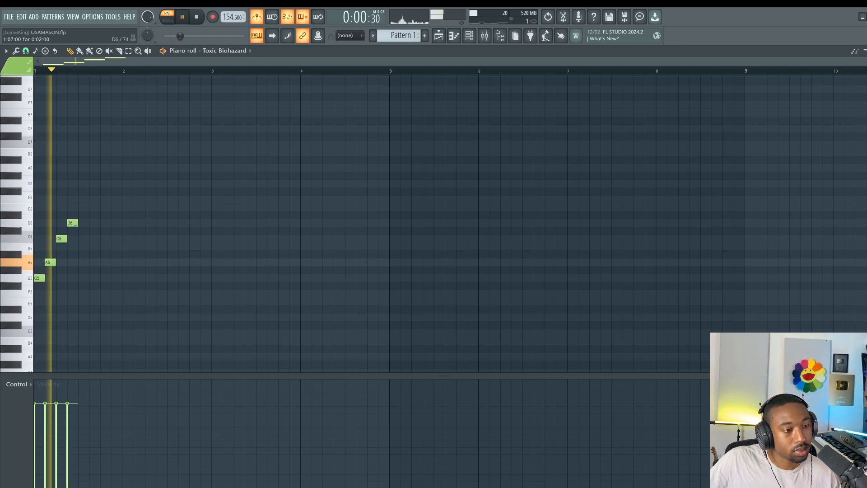
left_click(81, 207)
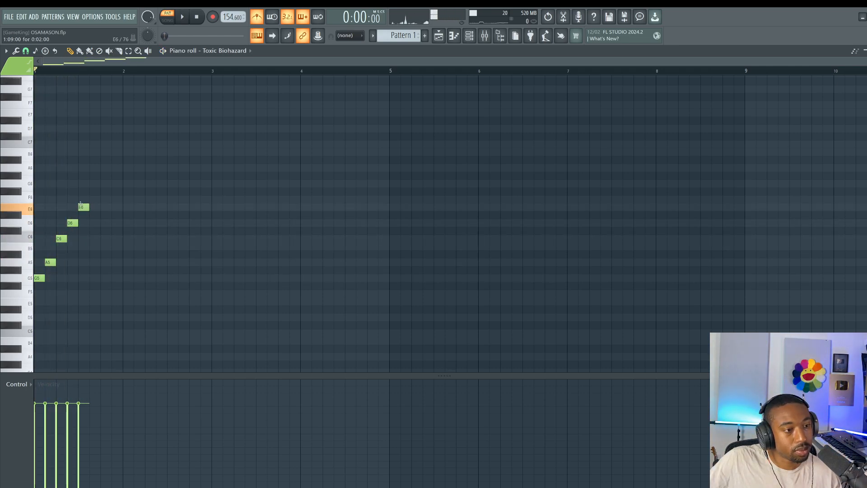
key("space")
key("space")
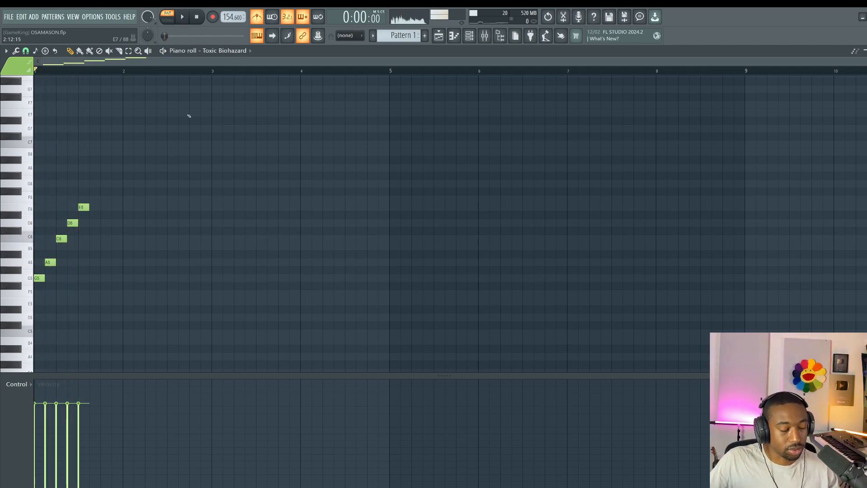
Listen to the rising run again and complete bar 1 with descending notes D6, C6 and A5
left_click(467, 39)
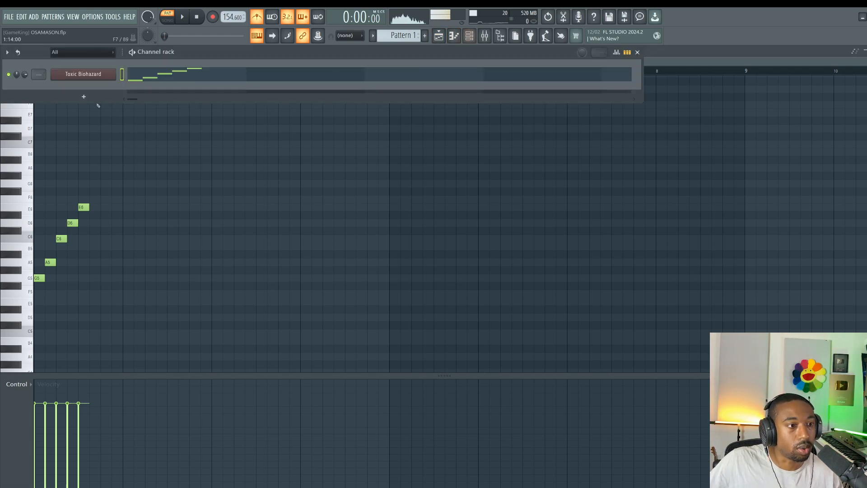
left_click(137, 75)
key("space")
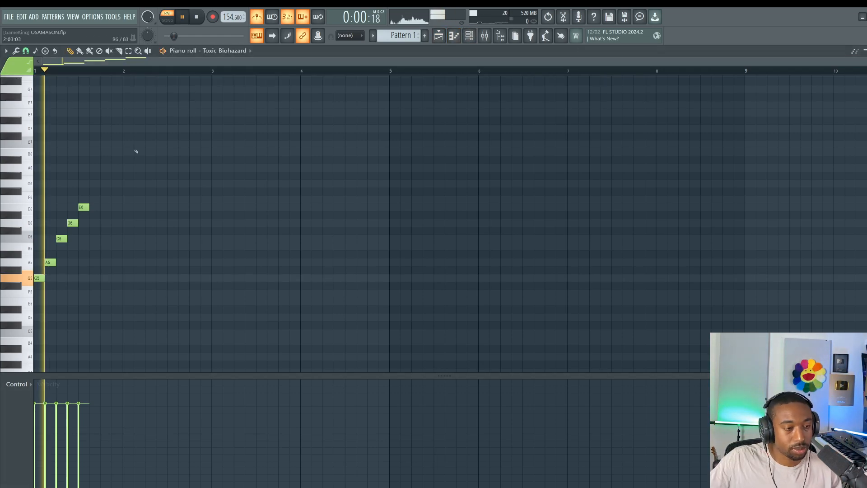
key("space")
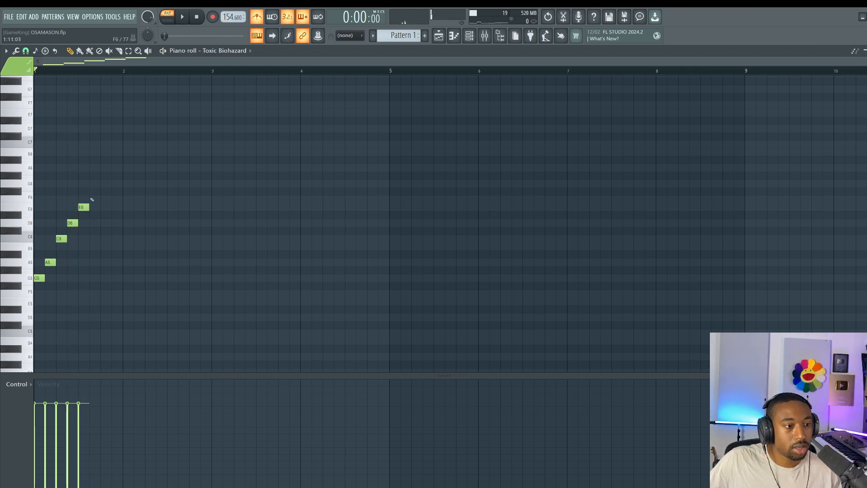
key("space")
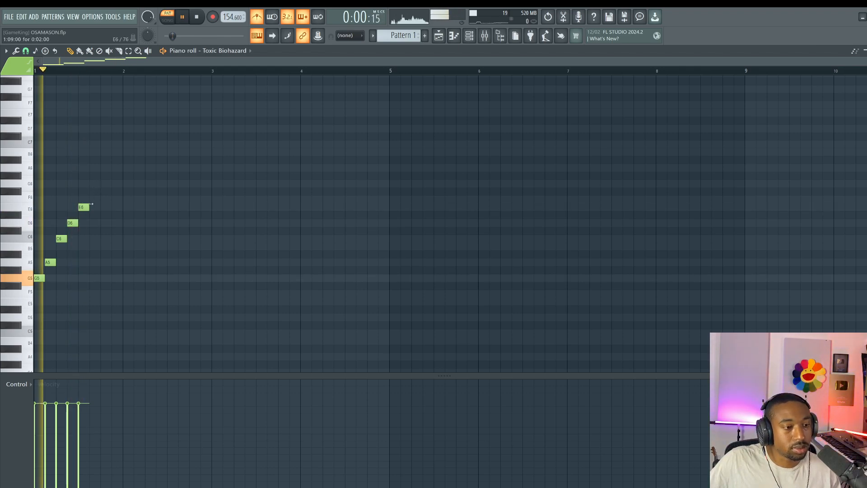
left_click(89, 231)
key("space")
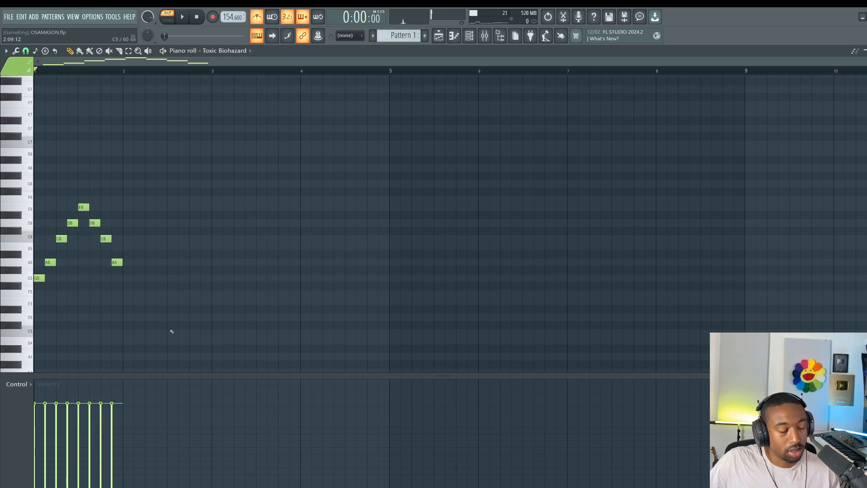
Duplicate the whole eight-note phrase and place the copy at the start of bar 3
left_click_drag(171, 334, 48, 188)
left_click_drag(161, 320, 35, 128)
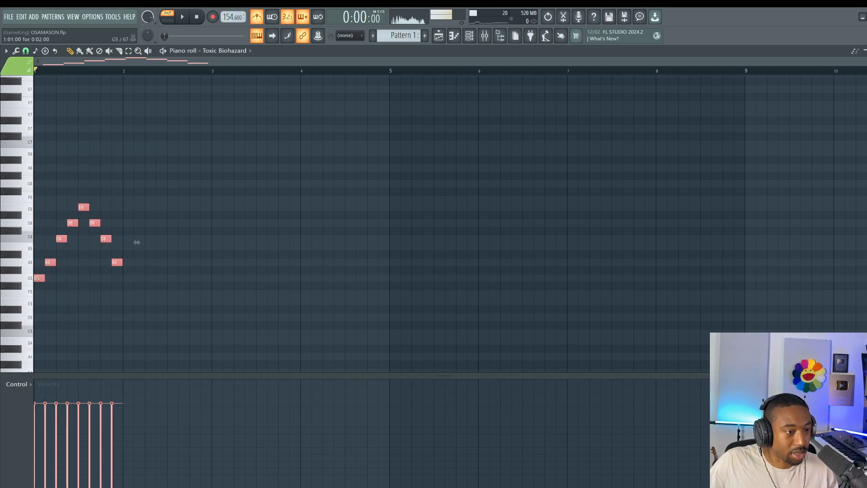
key("ctrl+b")
key("space")
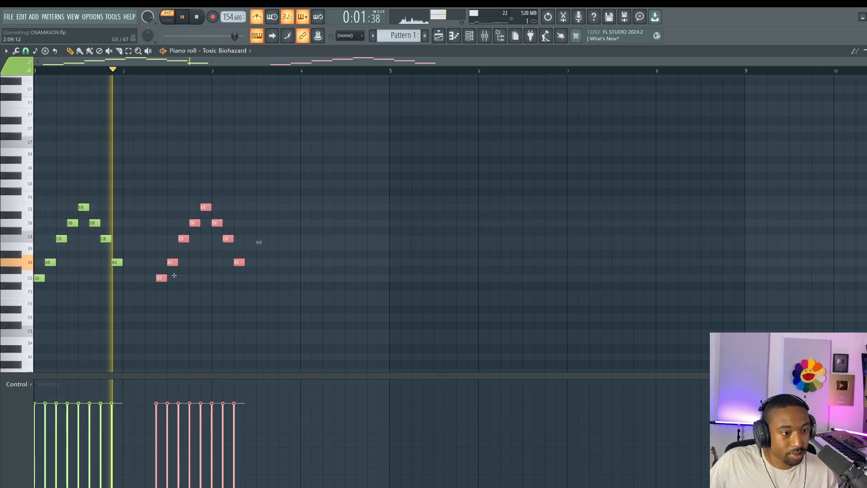
left_click_drag(174, 276, 213, 272)
key("space")
right_click(182, 292)
left_click_drag(372, 312, 171, 133)
right_click(170, 141)
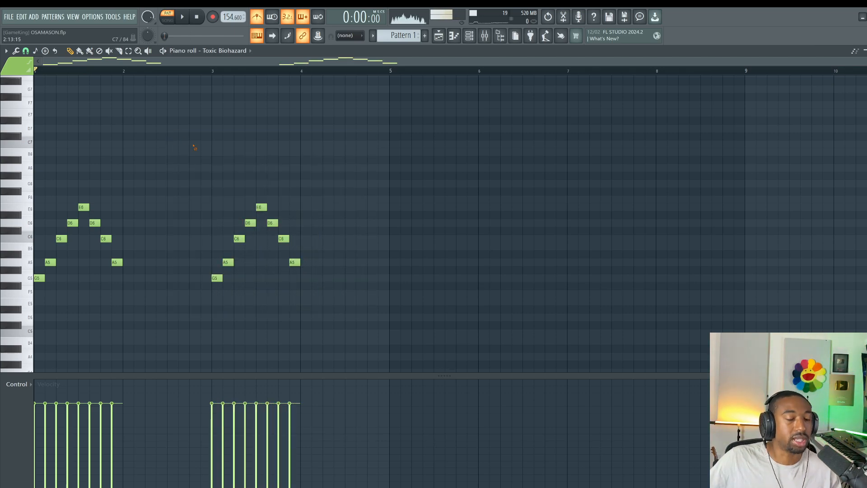
Audition the melody with the Keyboards presets from Additive Organ ToTc through FmPianoA
key("space")
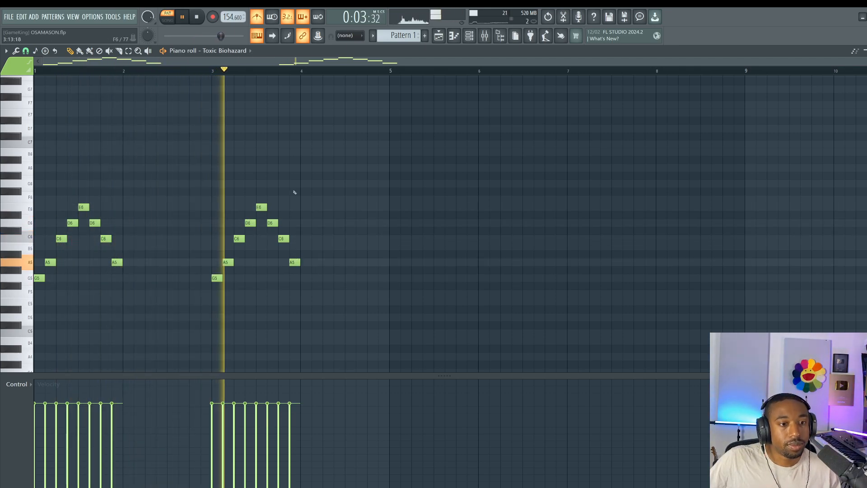
left_click(469, 36)
left_click(83, 74)
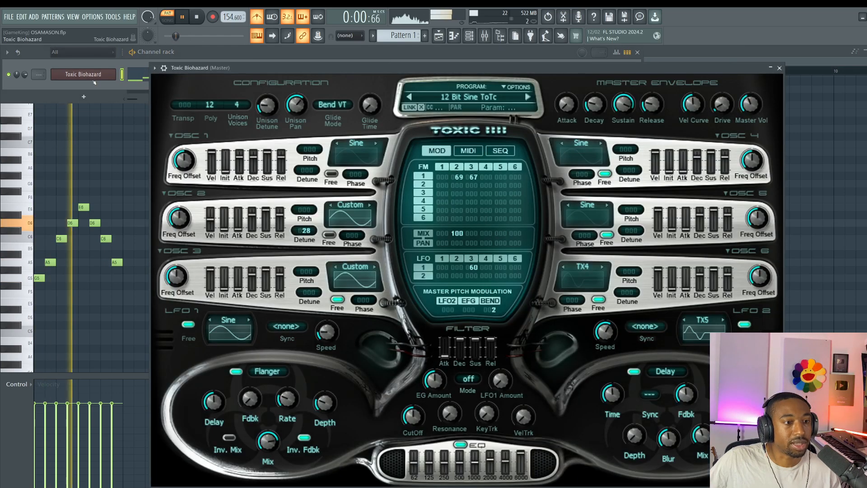
left_click(528, 97)
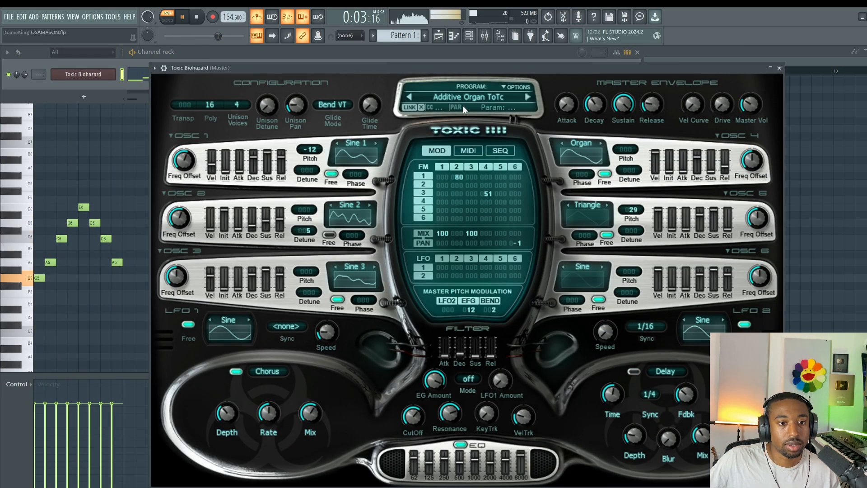
left_click(527, 97)
left_click(528, 97)
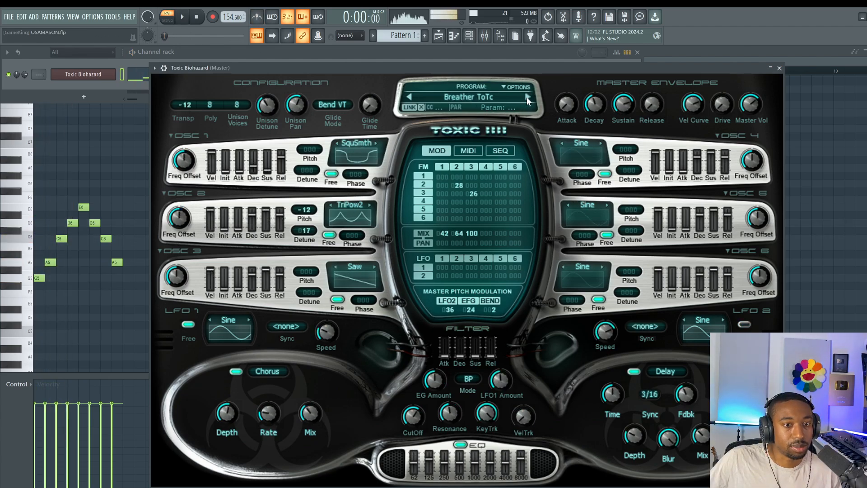
left_click(527, 97)
key("space")
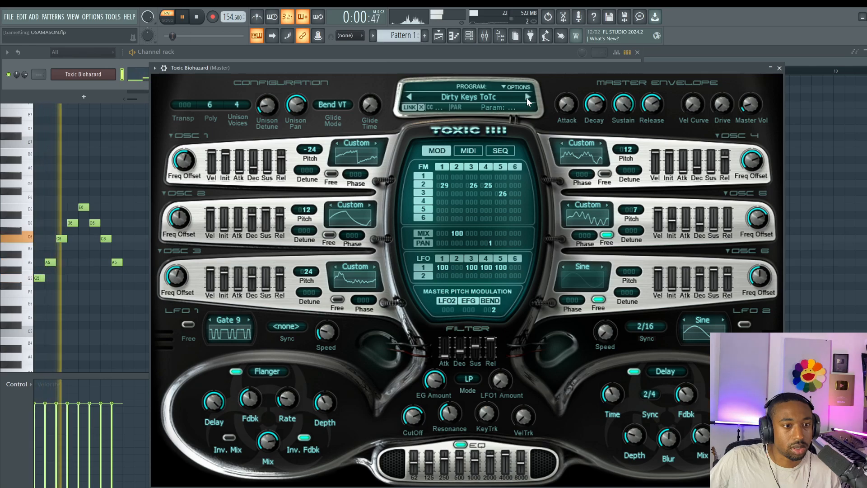
left_click(527, 98)
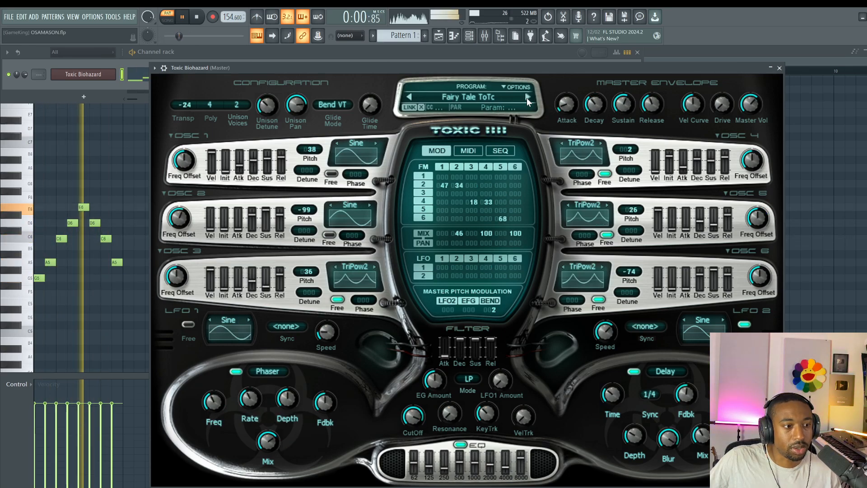
left_click(527, 98)
left_click(528, 97)
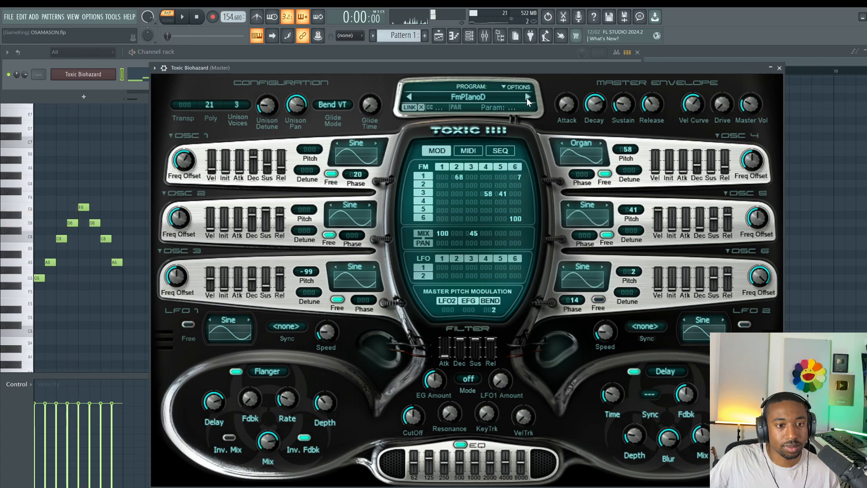
key("space")
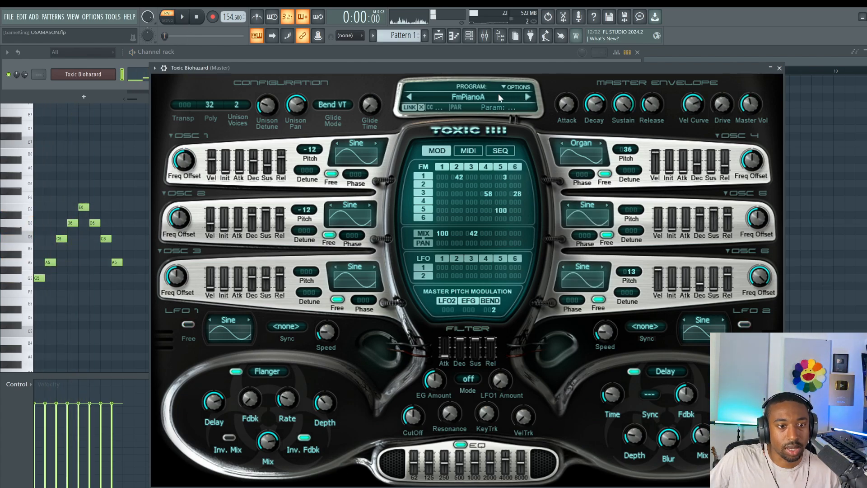
Reload the 12 Bit Sine ToTc preset and return to the lower octaves of the piano roll
left_click(498, 93)
left_click(627, 86)
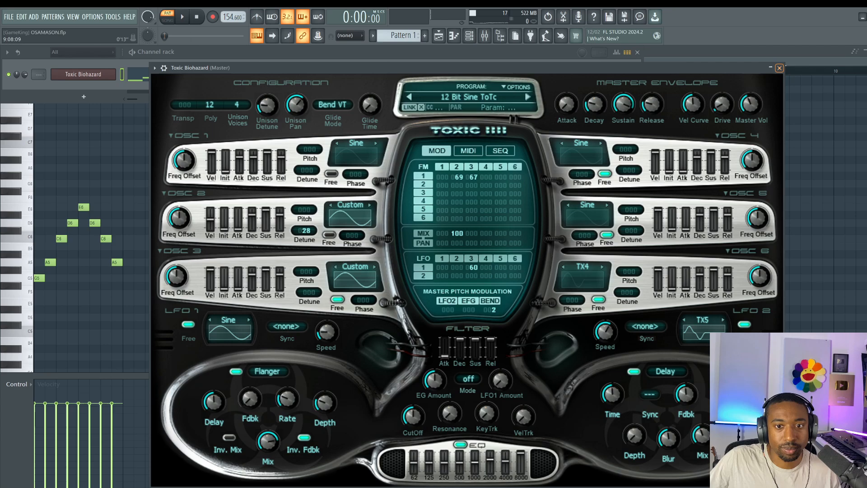
left_click(779, 68)
scroll(362, 258, "down", 4)
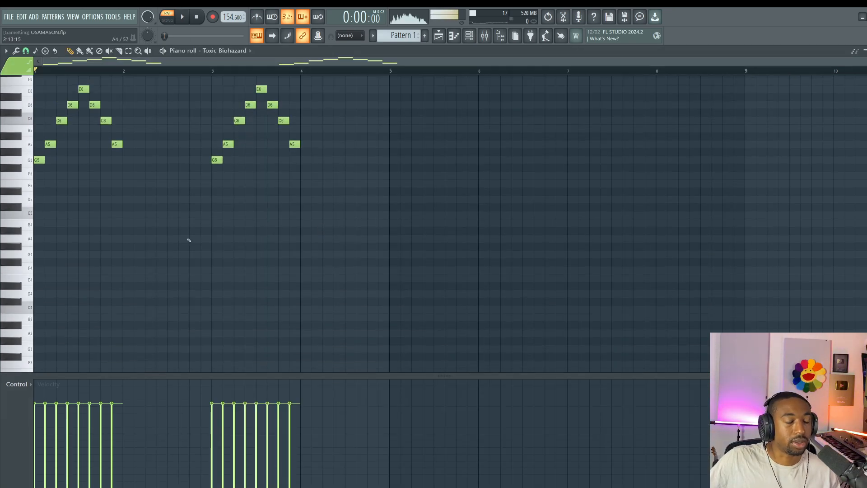
Place a G4 note and a D5 note above it at the start of bar 1, each one bar long
scroll(158, 170, "up", 1)
scroll(155, 176, "down", 3)
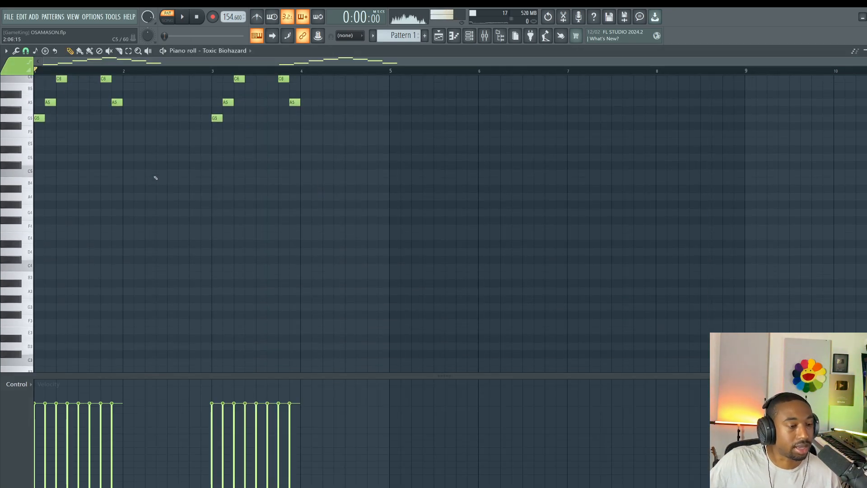
double_click(23, 112)
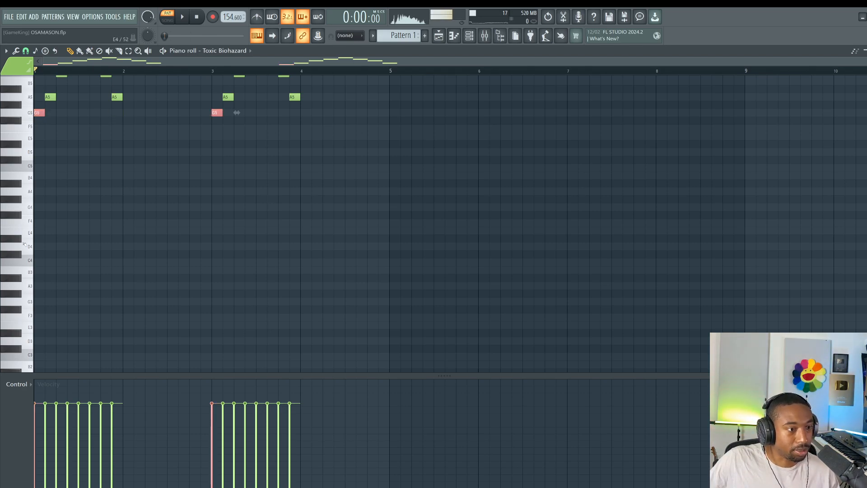
left_click(39, 207)
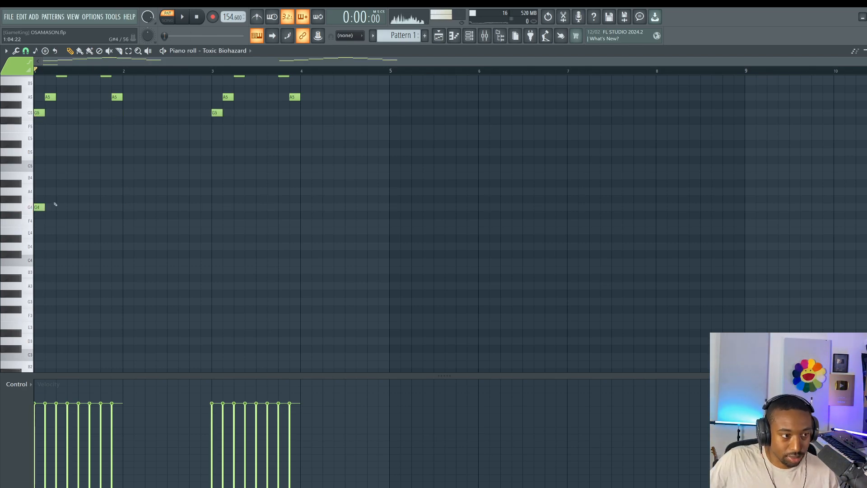
left_click_drag(44, 207, 256, 218)
left_click_drag(99, 197, 67, 228)
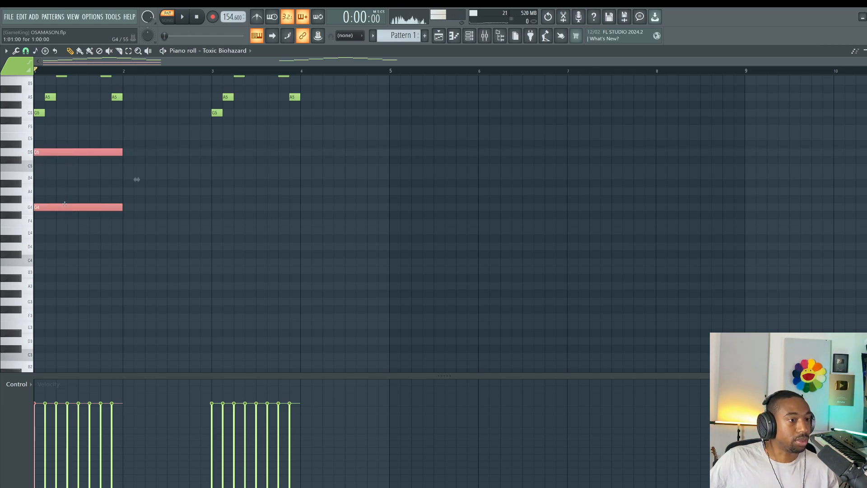
right_click(66, 180)
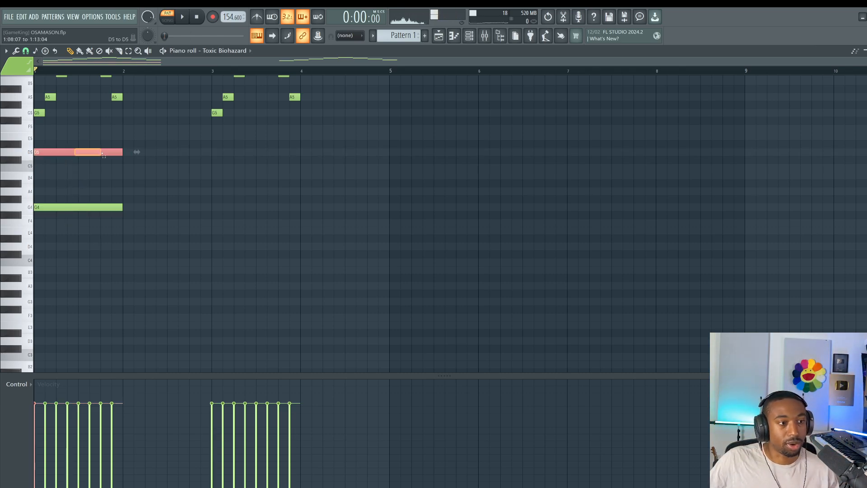
Lower the held D5 note in bar 1 to C5 and listen to it together with the G4
key("space")
left_click_drag(101, 153, 96, 168)
right_click(148, 170)
key("space")
key("space")
key("space")
left_click_drag(75, 133, 56, 213)
left_click_drag(52, 165, 47, 220)
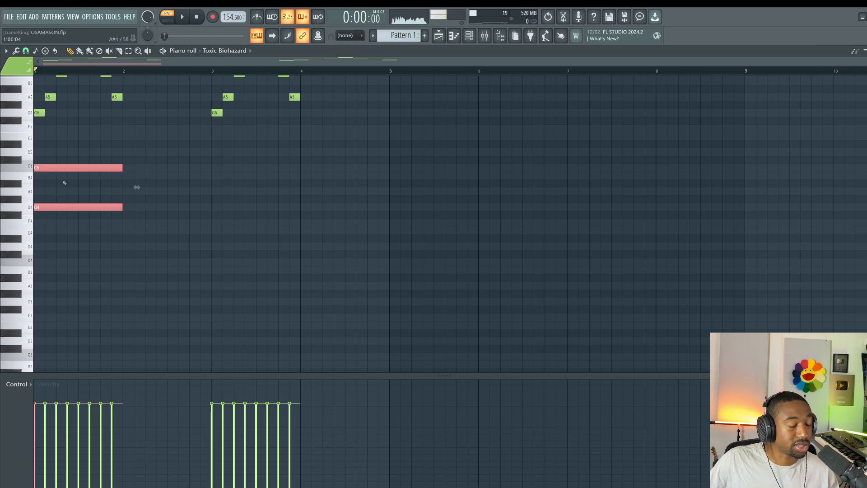
key("space")
key("space")
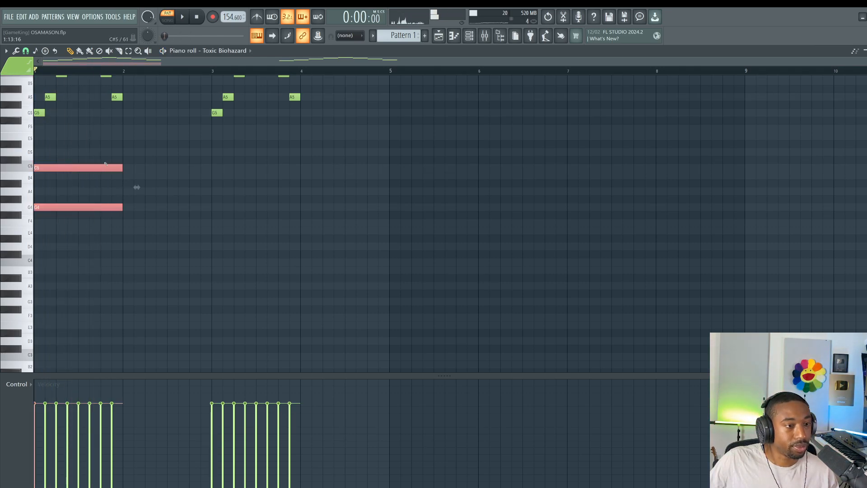
key("space")
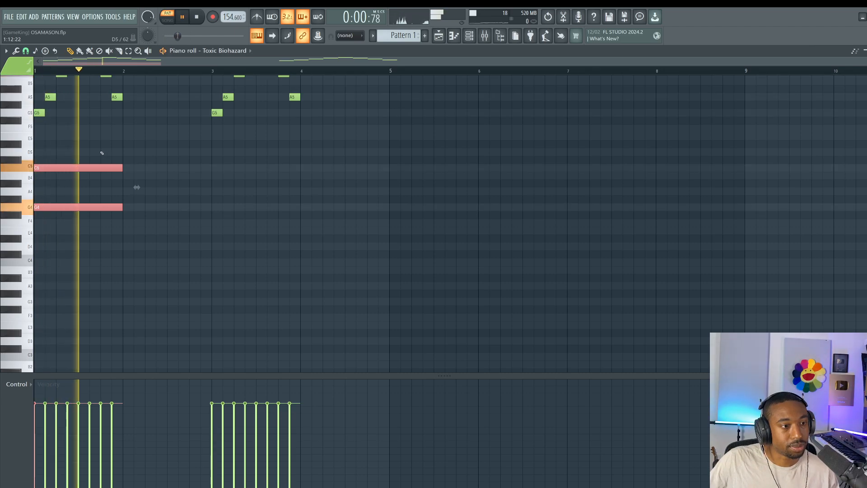
Add a long D5 note from the last quarter of bar 1 through the end of bar 2
left_click(104, 152)
left_click_drag(185, 151, 208, 152)
key("space")
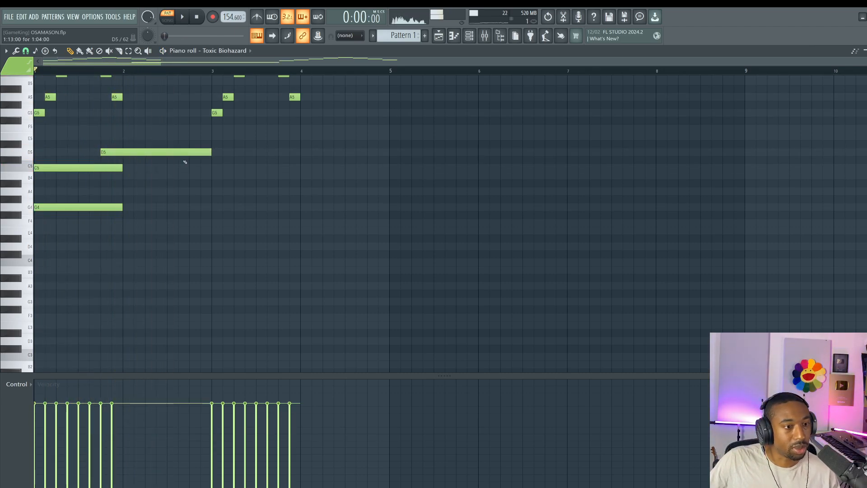
Duplicate the long G4, C5 and D5 notes into bars 3 and 4 and play the pattern back
left_click_drag(112, 219, 108, 150)
key("ctrl+b")
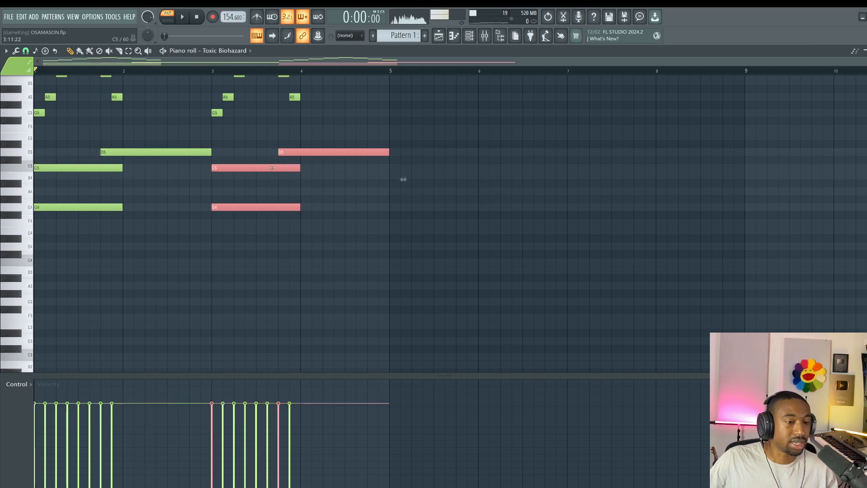
left_click(309, 208)
key("space")
scroll(263, 140, "up", 3)
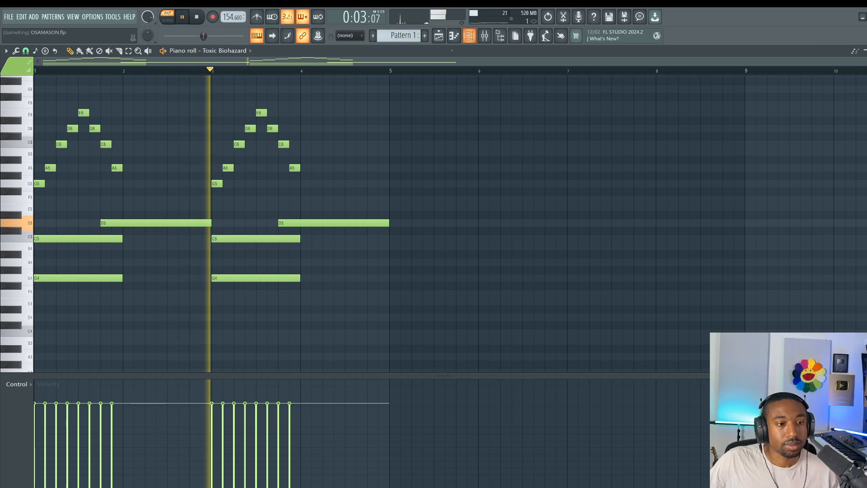
key("space")
Delete all the short high melody notes in bars 1 and 3, keeping the long lower notes
left_click_drag(317, 194, 87, 85)
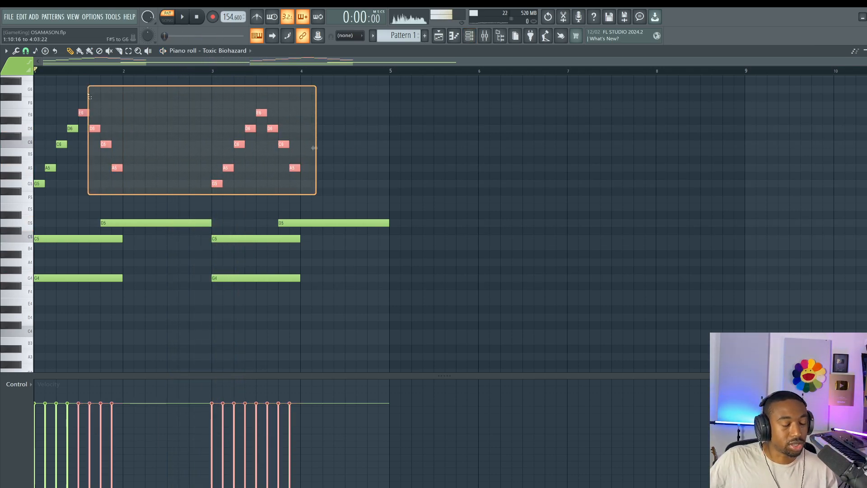
key("Delete")
left_click_drag(109, 183, 39, 107)
key("Delete")
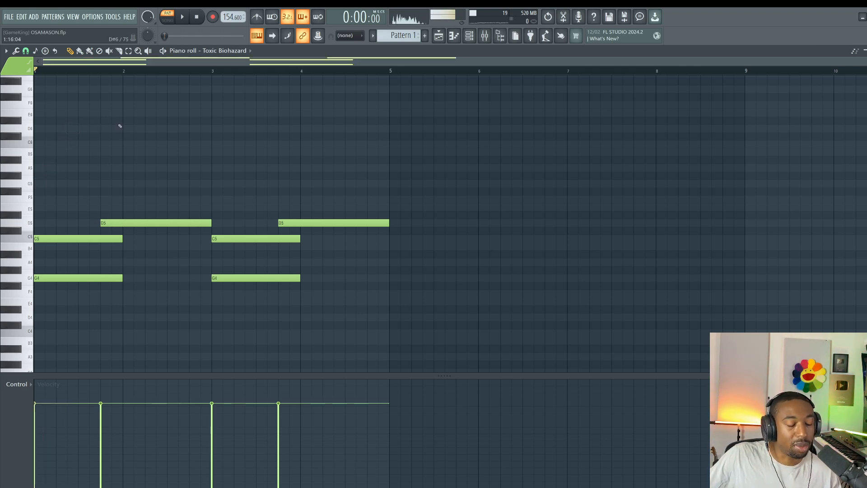
Listen to the long notes on their own with the metronome turned on
key("space")
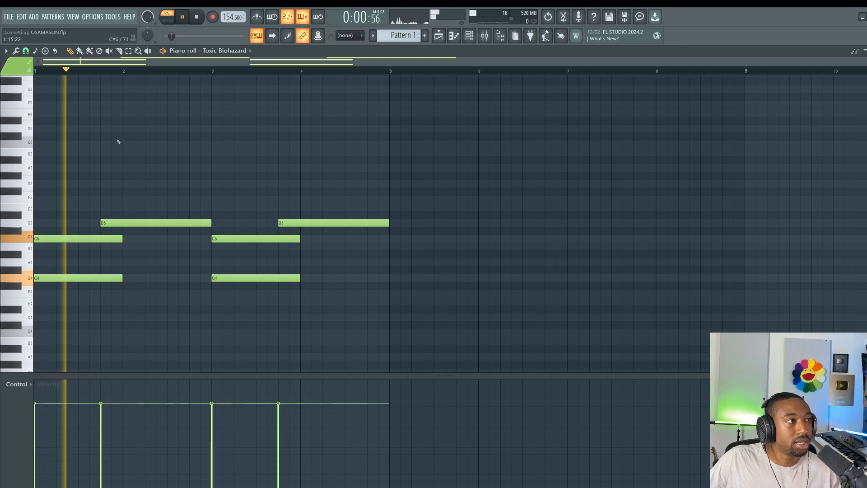
left_click(257, 16)
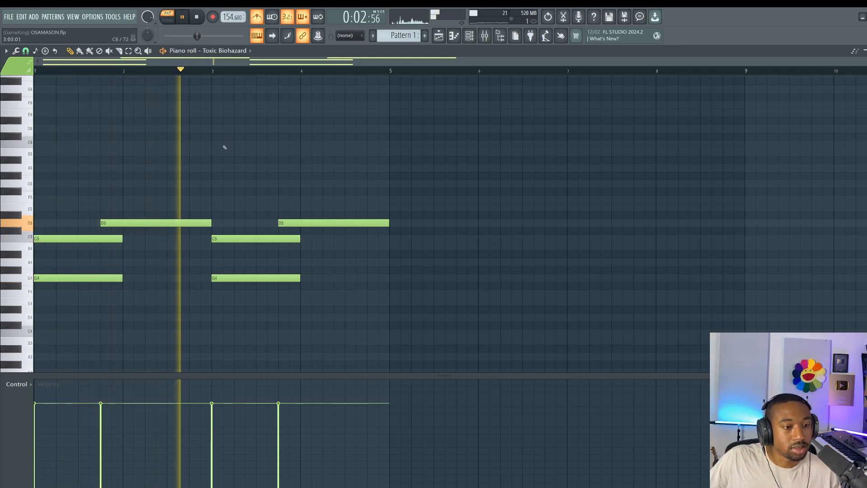
key("F6")
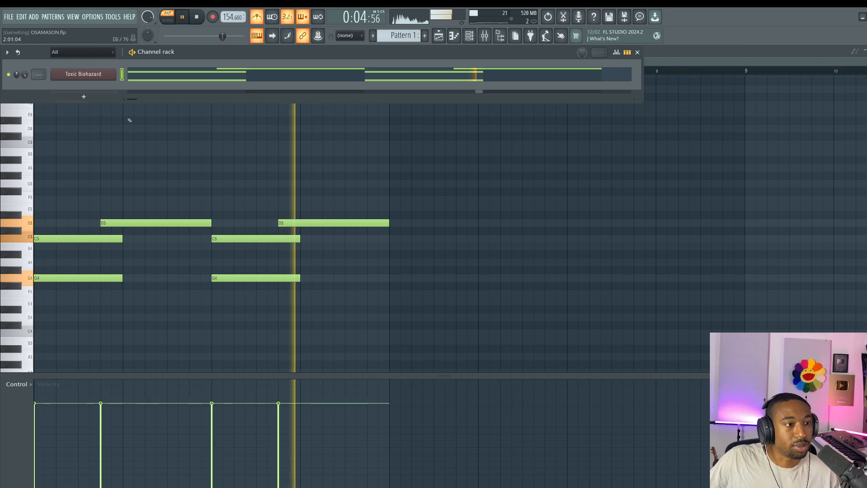
key("F6")
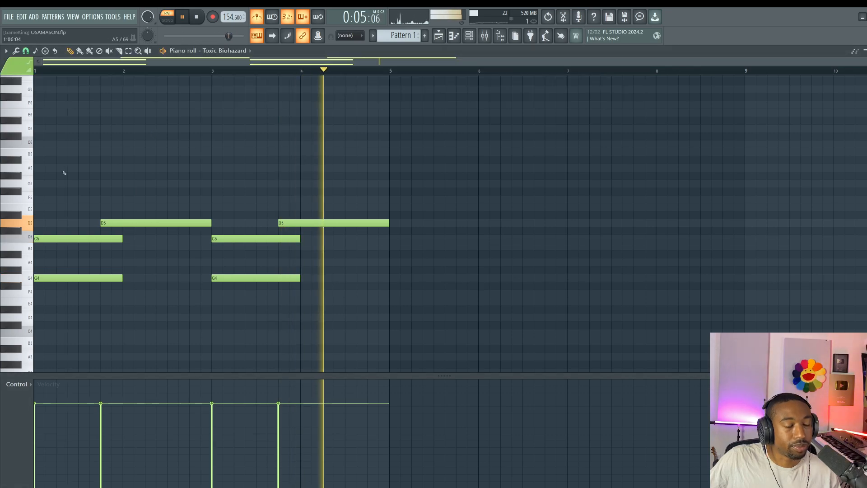
Place four short rising notes G5, A5, C6 and D6 one after another from the start of bar 1
left_click(43, 186)
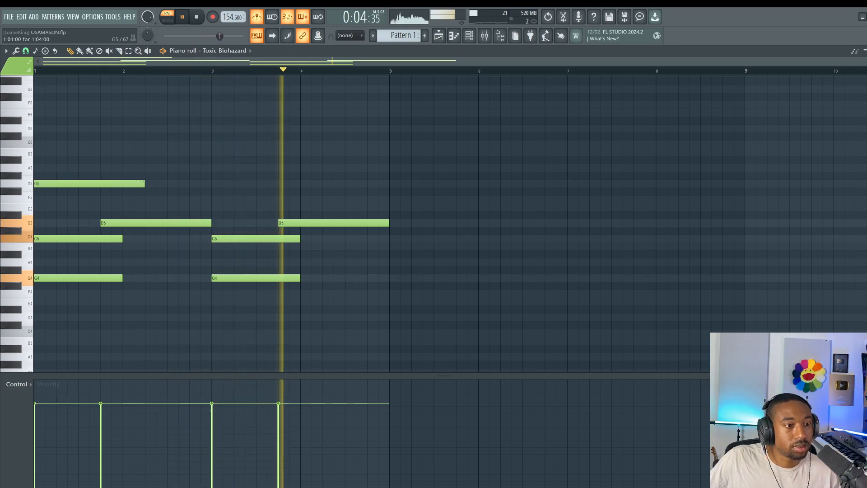
left_click_drag(144, 183, 47, 173)
left_click(48, 167)
key("space")
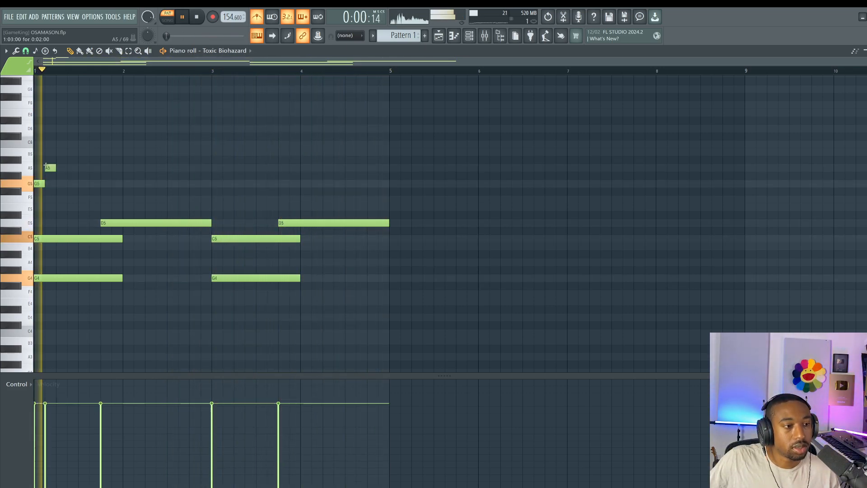
left_click(58, 144)
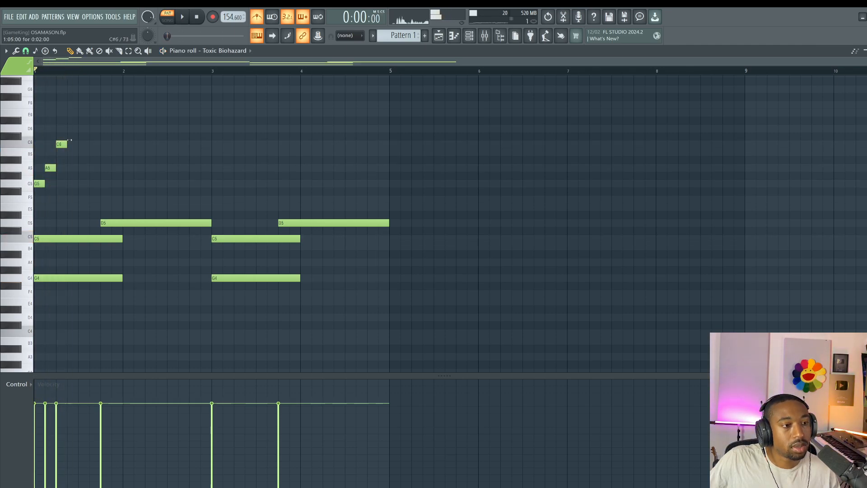
left_click(71, 121)
left_click_drag(71, 121, 36, 193)
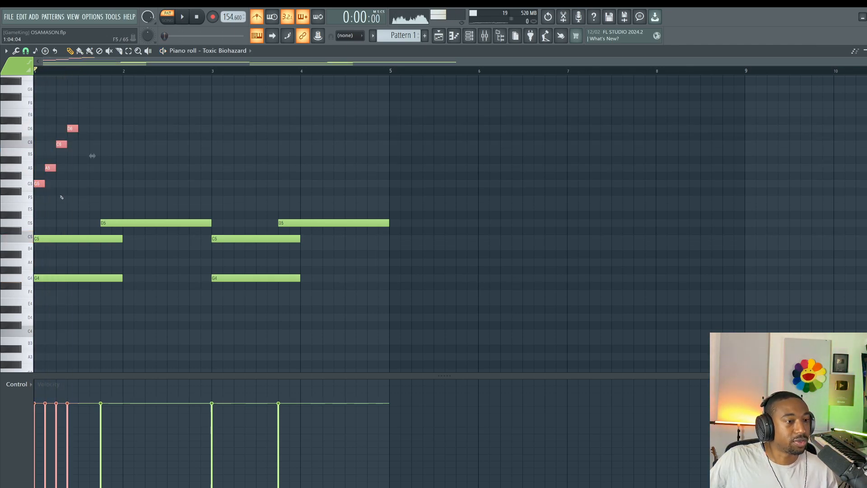
left_click(62, 195, "ctrl")
Lengthen the D6 note to the end of bar 1 during playback and turn the metronome off
key("space")
left_click_drag(77, 129, 123, 128)
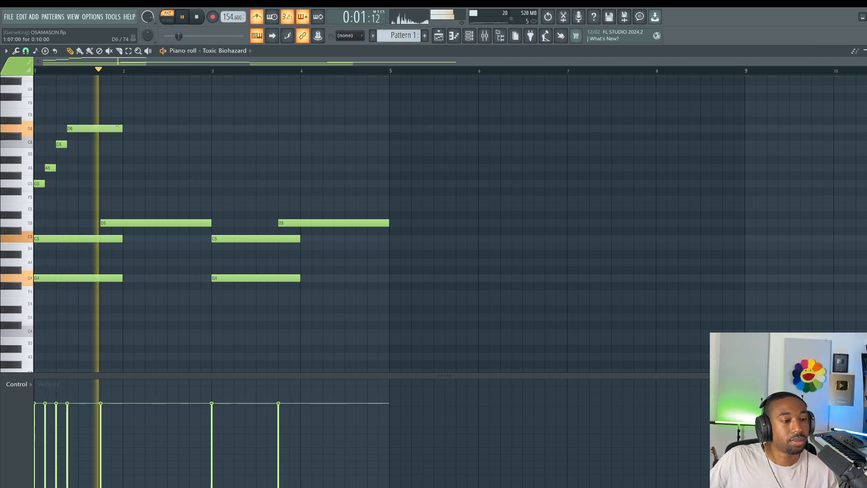
left_click_drag(170, 94, 38, 186)
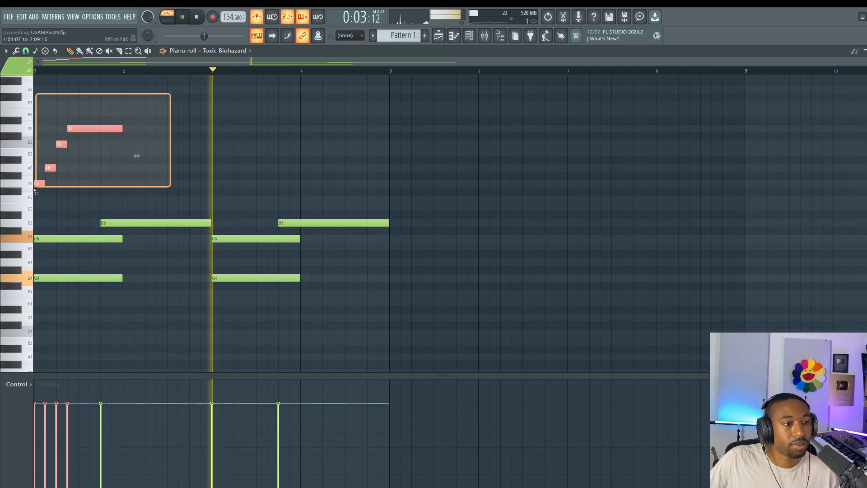
left_click(137, 157, "ctrl")
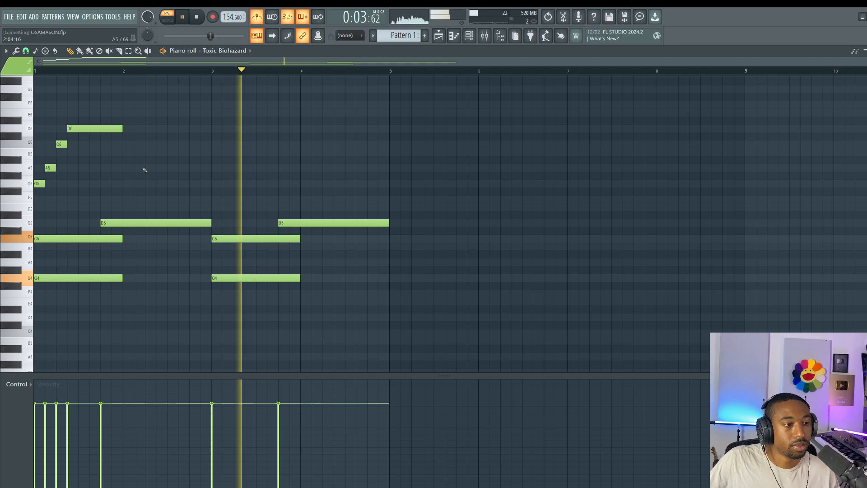
left_click(257, 16)
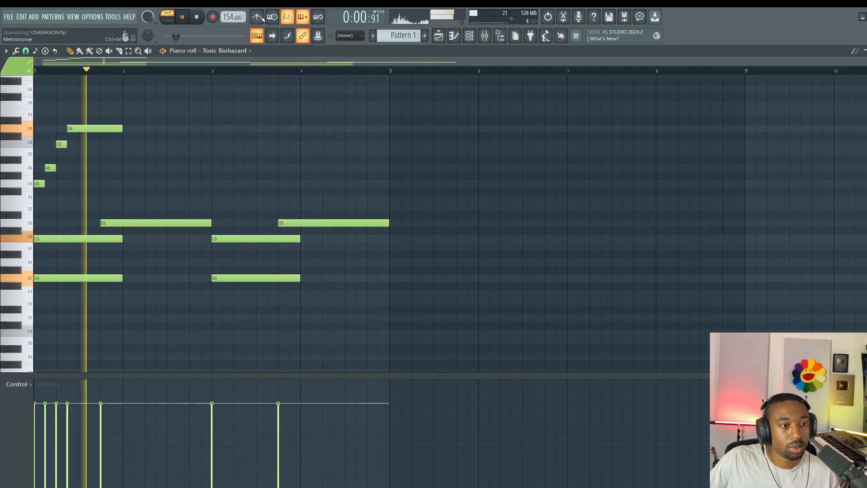
scroll(140, 182, "down", 2)
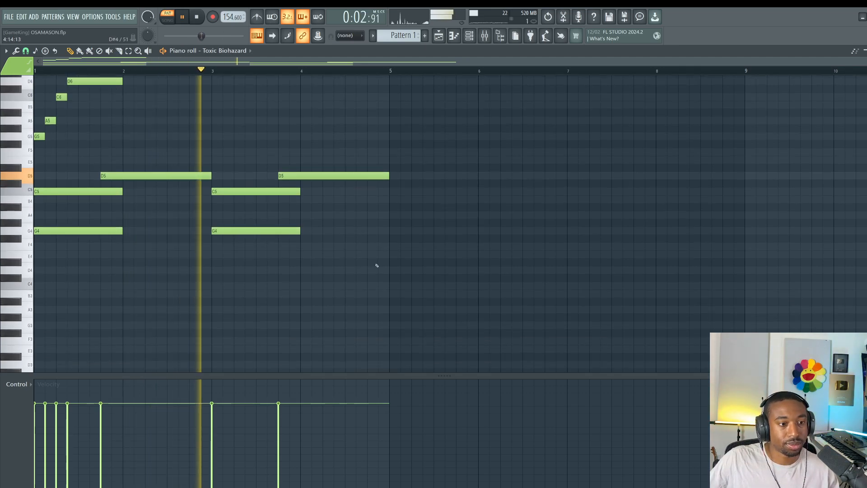
left_click_drag(376, 265, 207, 218)
Load the Amber preset from the Leads bank of Toxic Biohazard's preset library
left_click(470, 37)
key("space")
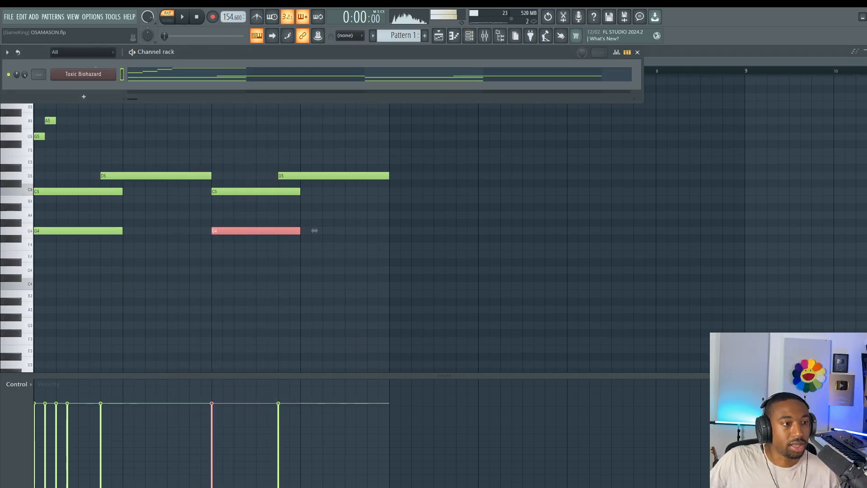
left_click(101, 74)
left_click(447, 96)
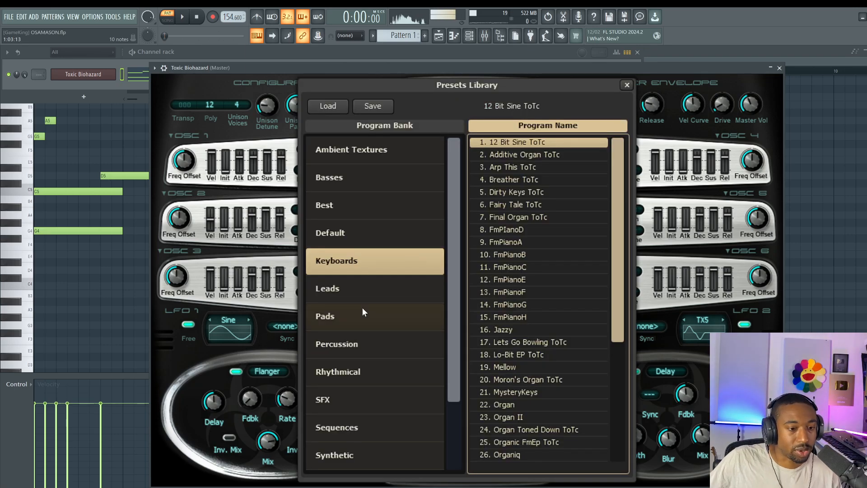
left_click(371, 287)
double_click(524, 145)
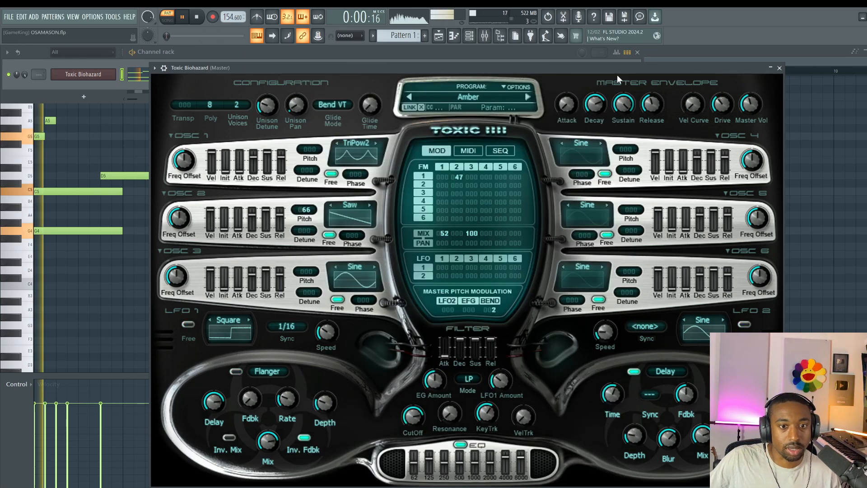
Audition the Toxic Biohazard presets that follow Amber against the melody, ending on the Attack preset
left_click(527, 97)
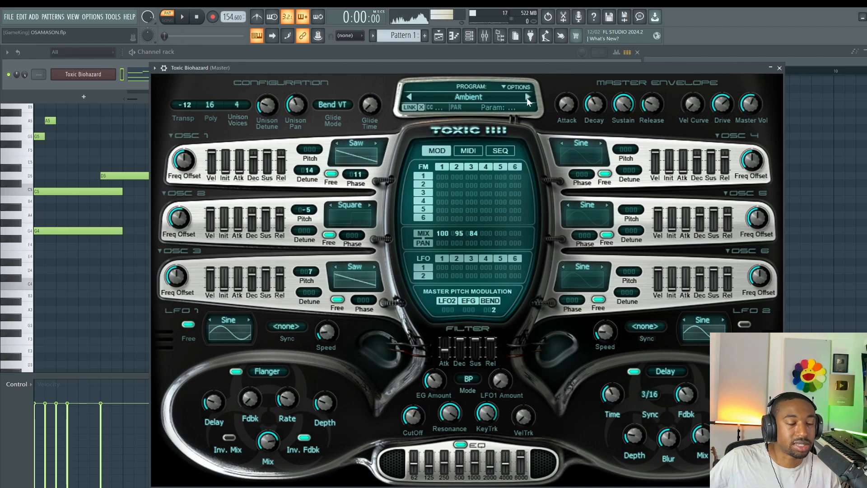
left_click(527, 97)
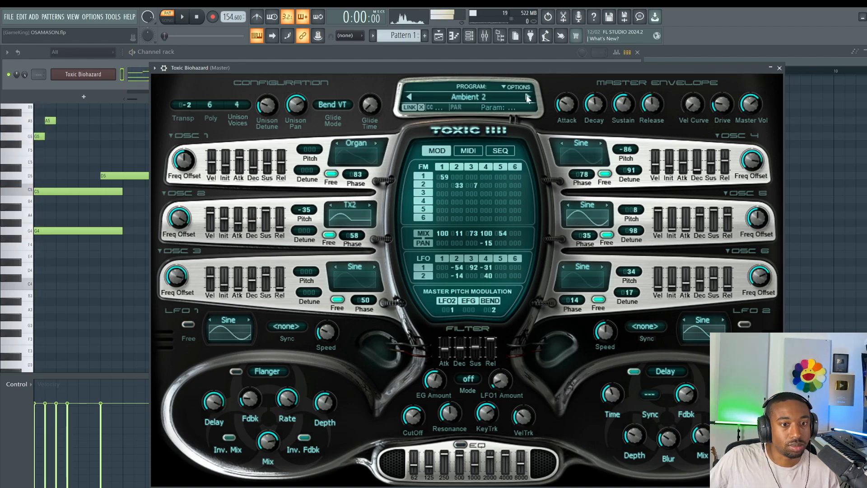
left_click(527, 97)
key("space")
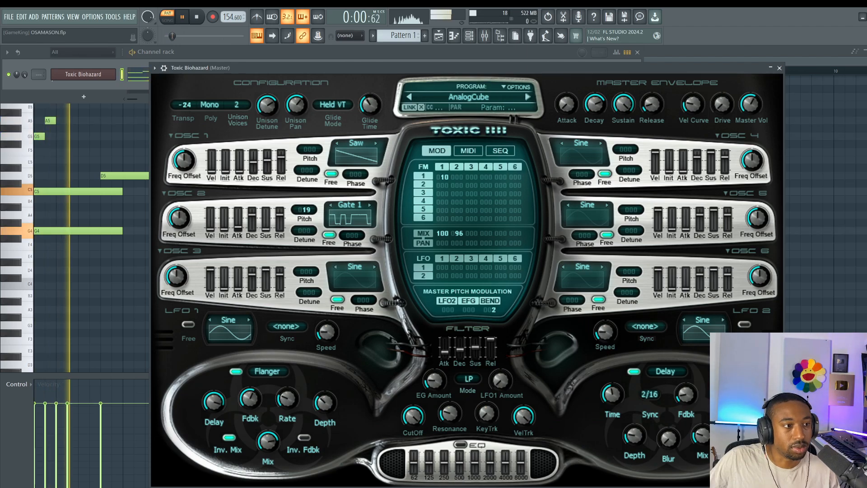
left_click(518, 113)
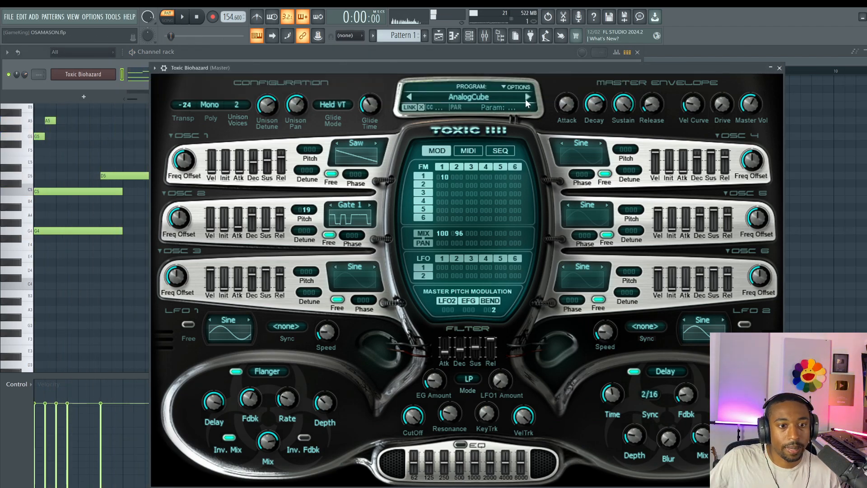
left_click(527, 98)
left_click(526, 97)
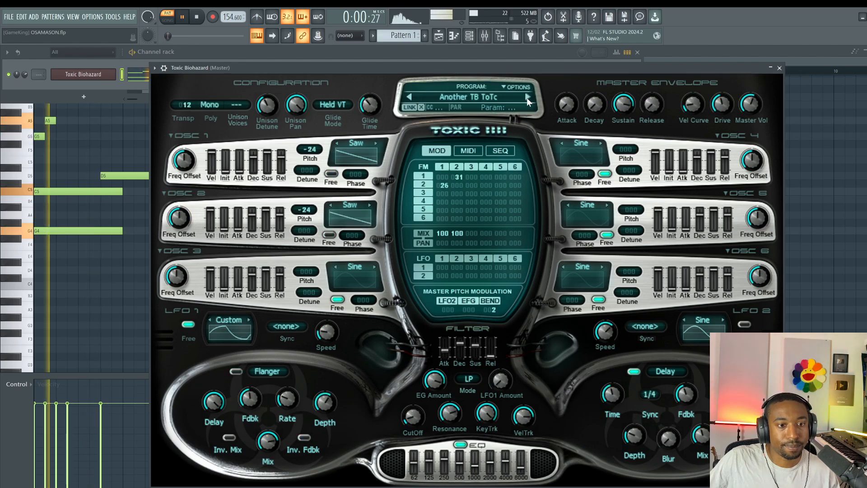
left_click(527, 98)
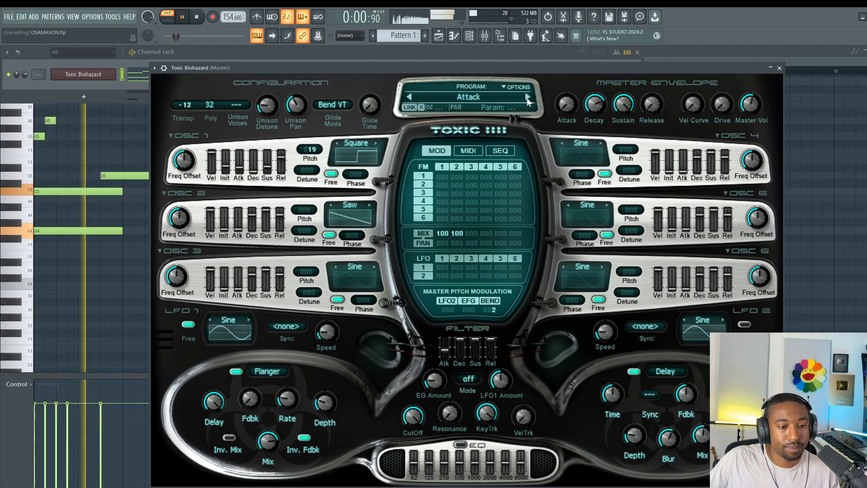
key("space")
Add an E6 note late in bar 1 above the D6 note and raise the first long D5 note to E5
left_click(116, 281)
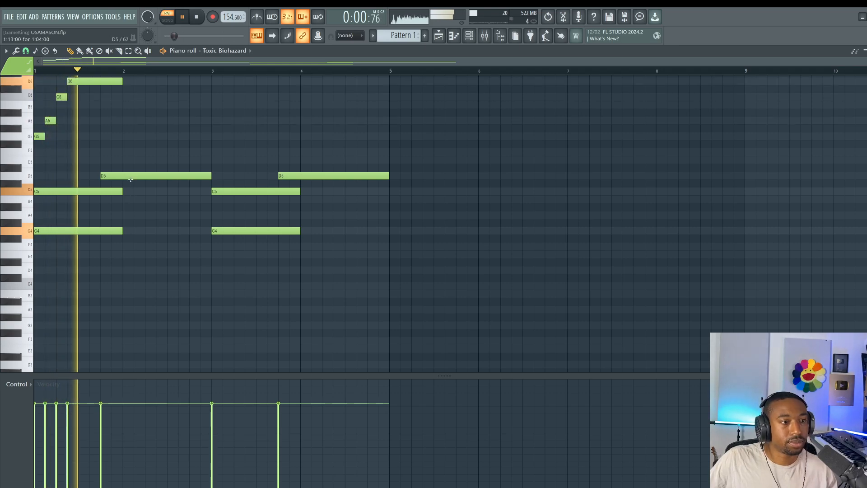
key("space")
scroll(95, 135, "up", 1)
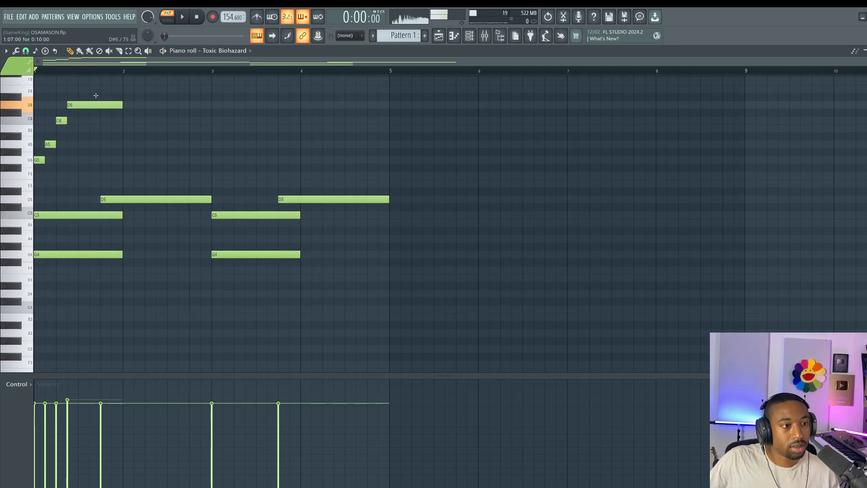
key("space")
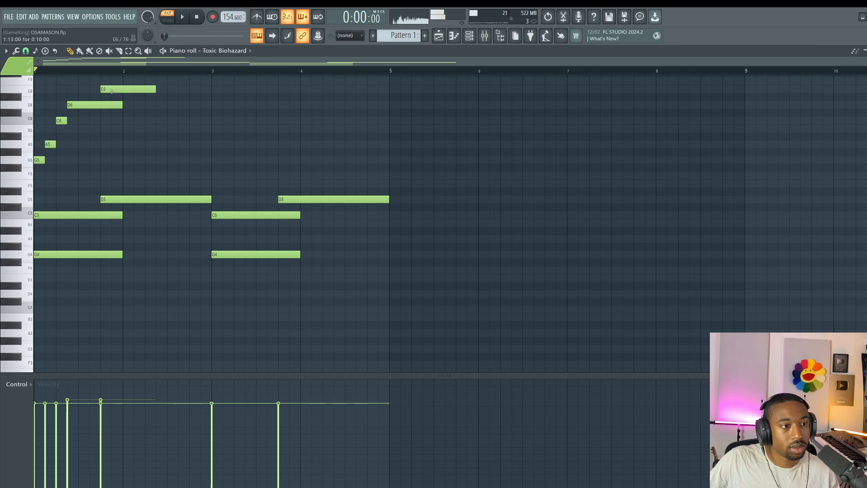
left_click_drag(116, 198, 116, 184)
key("space")
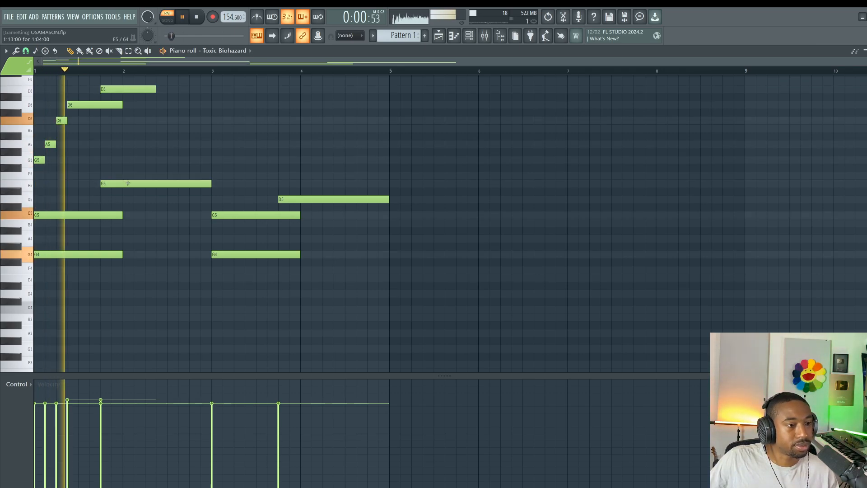
Shorten the first C5 and G4 notes so they end where the long E5 note begins
key("space")
left_click_drag(121, 214, 101, 215)
key("space")
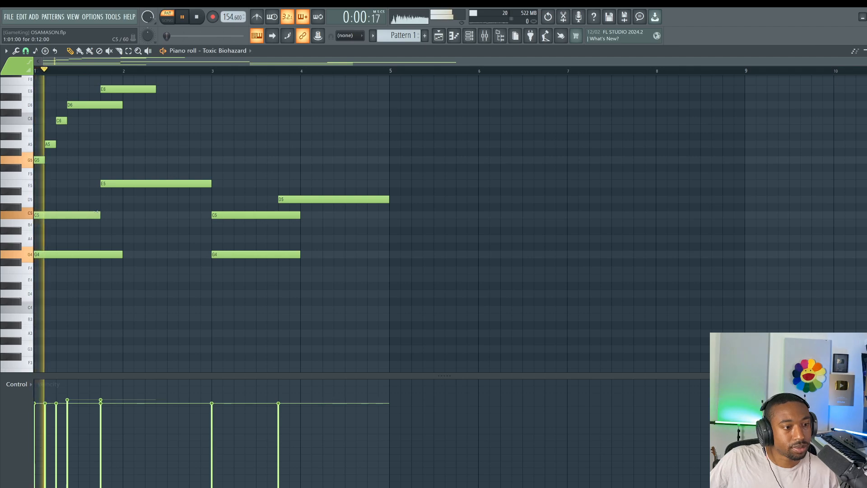
left_click_drag(121, 254, 100, 254)
key("space")
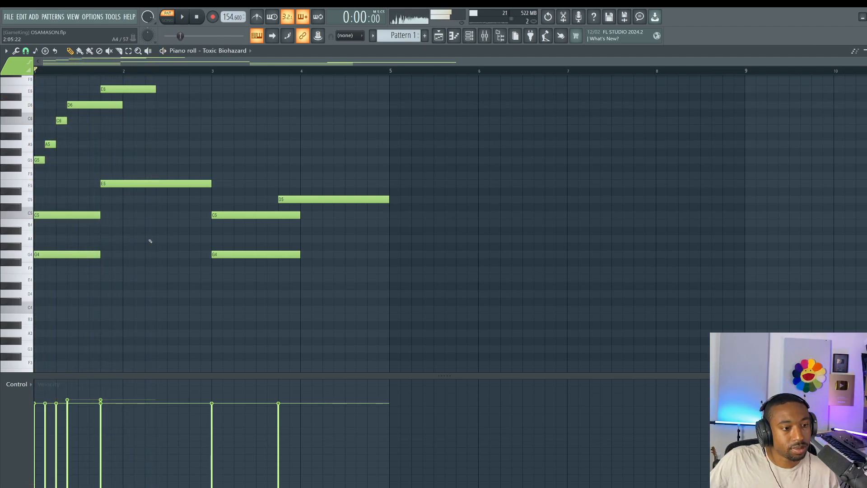
Add an A4 note in the second half of bar 2, trim it to end at bar 3, and play the result
key("space")
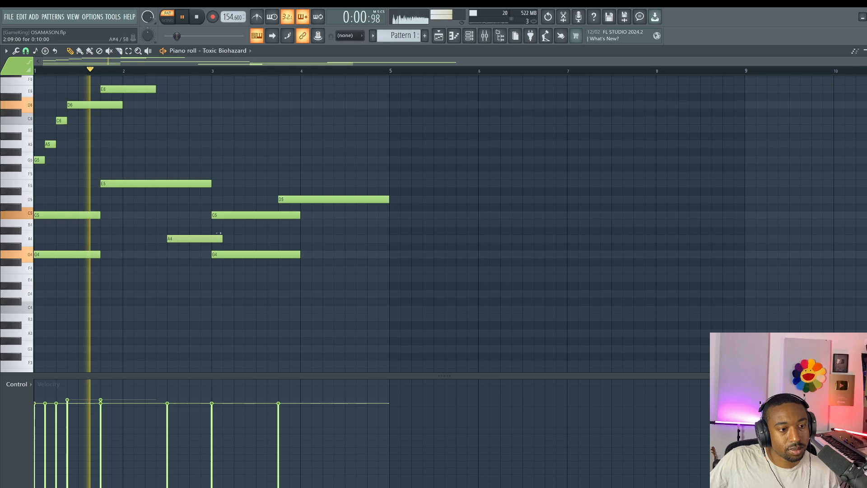
left_click_drag(233, 239, 211, 239)
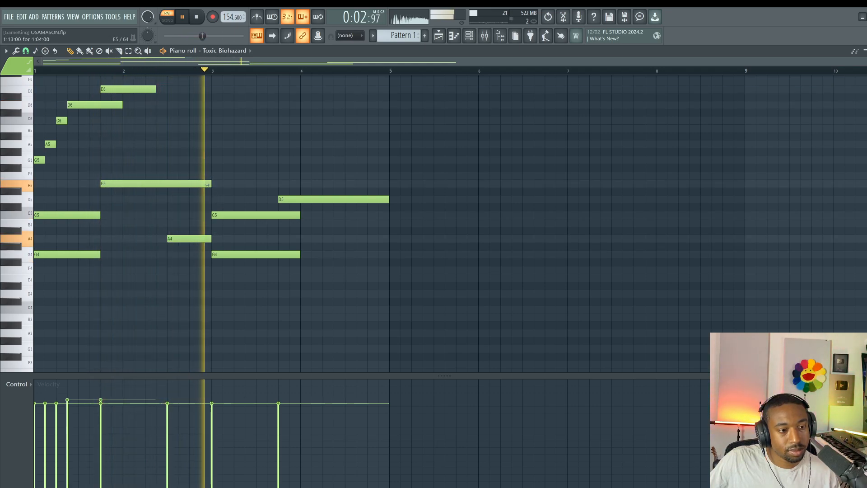
key("space")
key("space")
Delete the E6 note and duplicate the four rising notes G5, A5, C6 and D6 to the start of bar 3
scroll(200, 160, "up", 1)
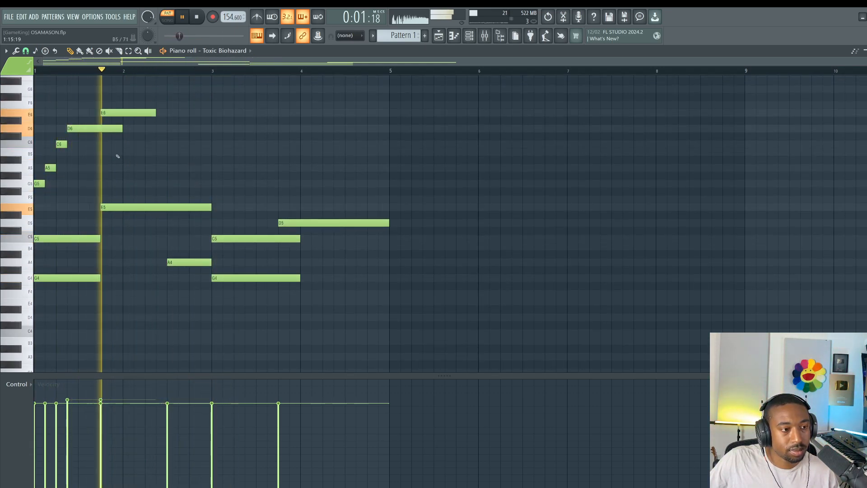
key("space")
key("space")
right_click(121, 112)
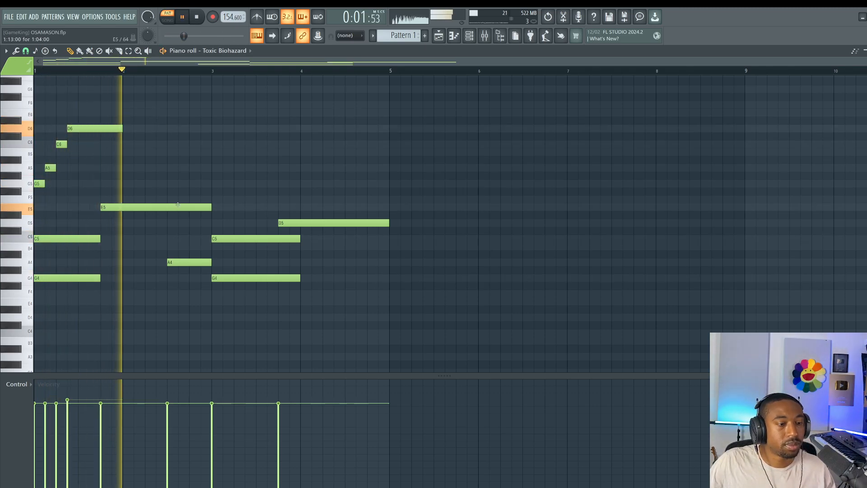
mouse_move(155, 85)
left_mouse_down()
mouse_move(34, 187)
mouse_move(220, 183)
left_mouse_up()
left_click(188, 158, "ctrl")
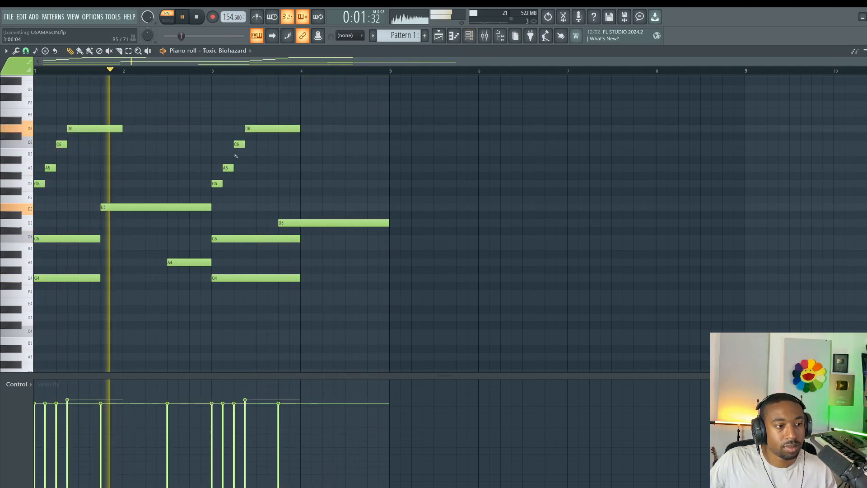
Try to delete the lower E5, C5 and G4 notes during playback, and undo the deletion
right_click(128, 207)
right_click(95, 238)
right_click(76, 278)
key("space")
key("ctrl+z")
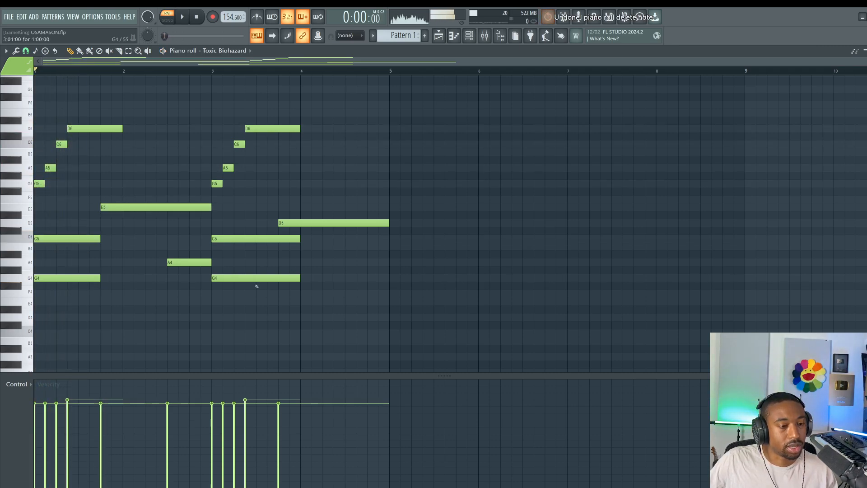
Select all the lower notes from G4 to E5 and discard their lengths, making each as short as the first rising note
left_click_drag(356, 313, 80, 206, "ctrl")
left_click_drag(97, 239, 54, 240)
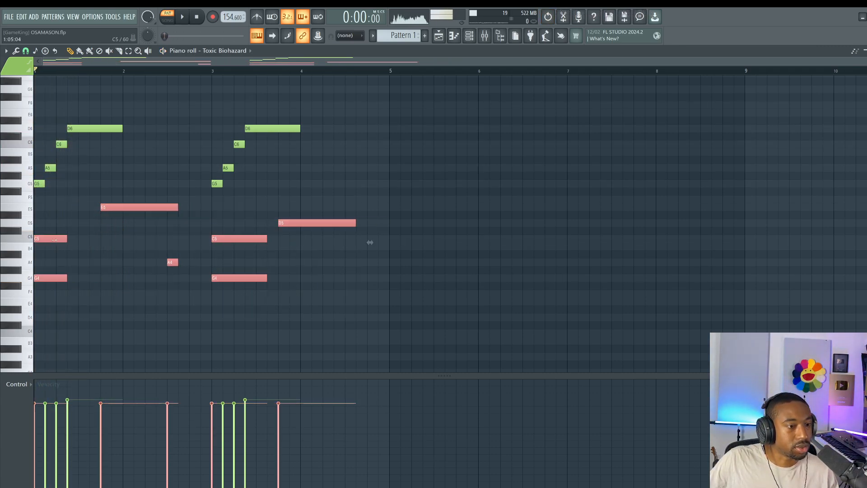
key("ctrl+z")
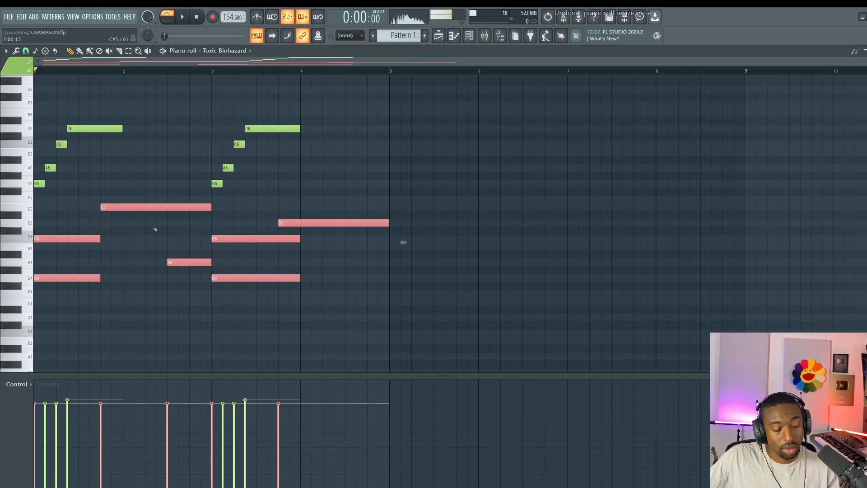
left_click(6, 51)
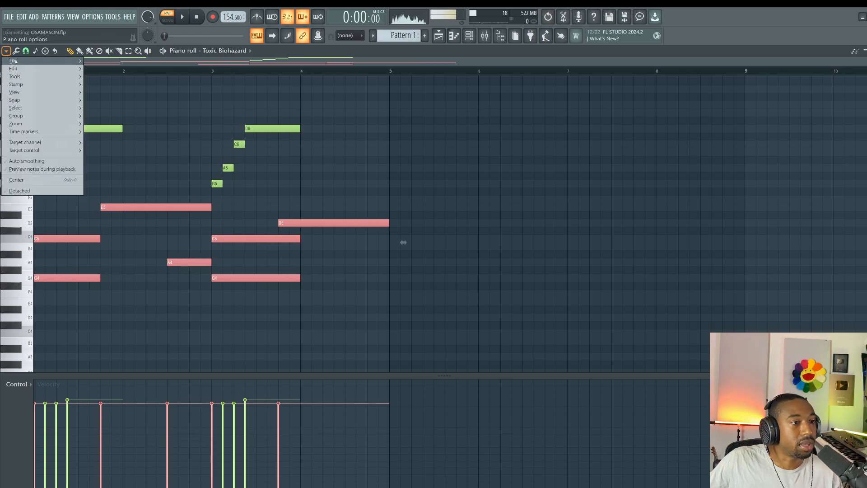
mouse_move(14, 68)
left_click(109, 174)
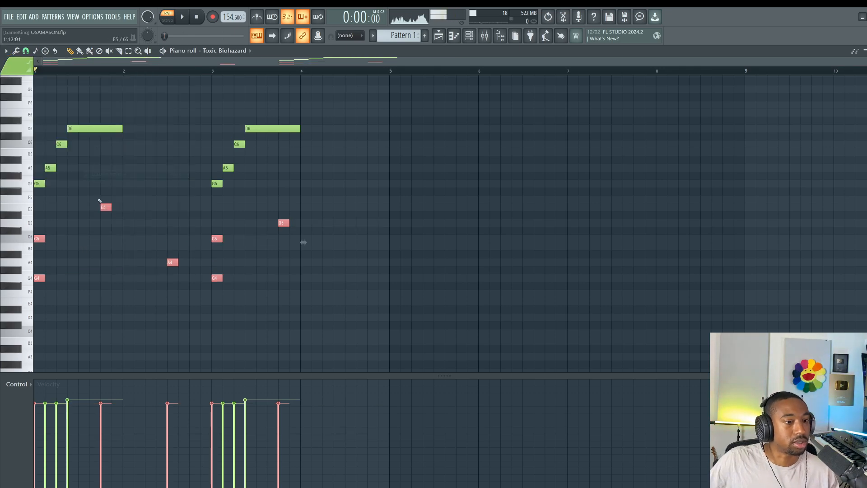
Listen to the pattern with the shortened lower notes and select all its notes
key("space")
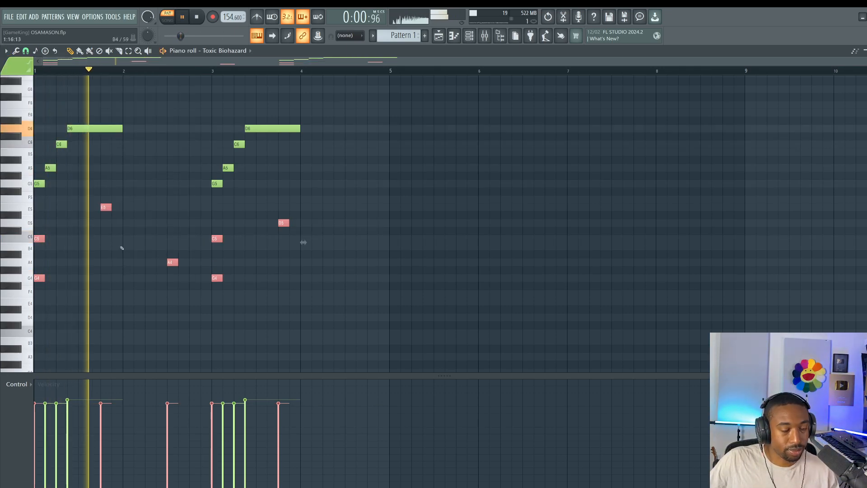
key("ctrl+d")
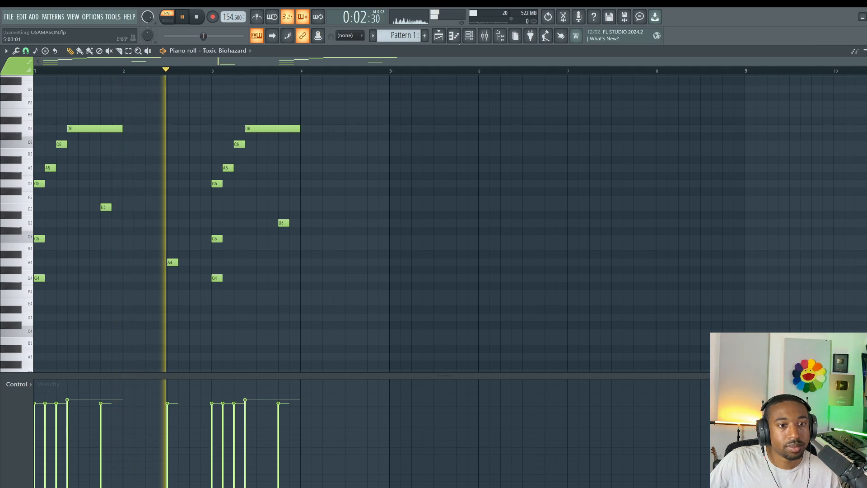
key("ctrl+a")
key("space")
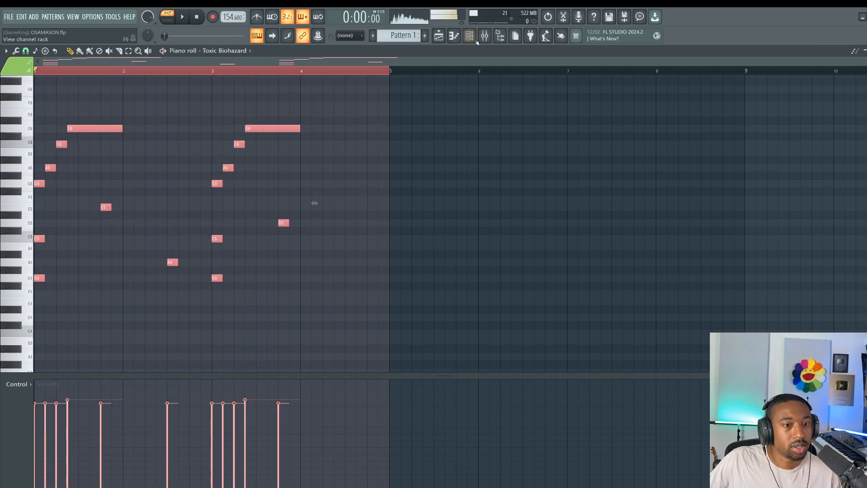
Open the playlist and set its snapping to whole bars
key("F5")
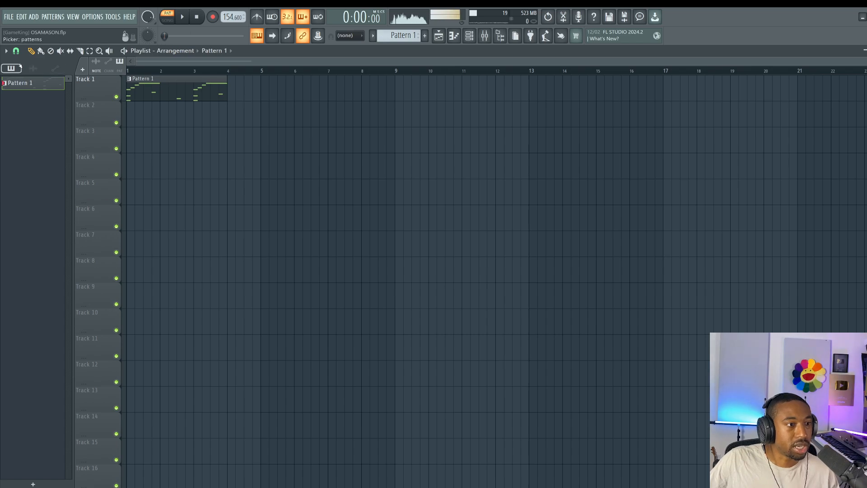
left_click(16, 50)
left_click(22, 177)
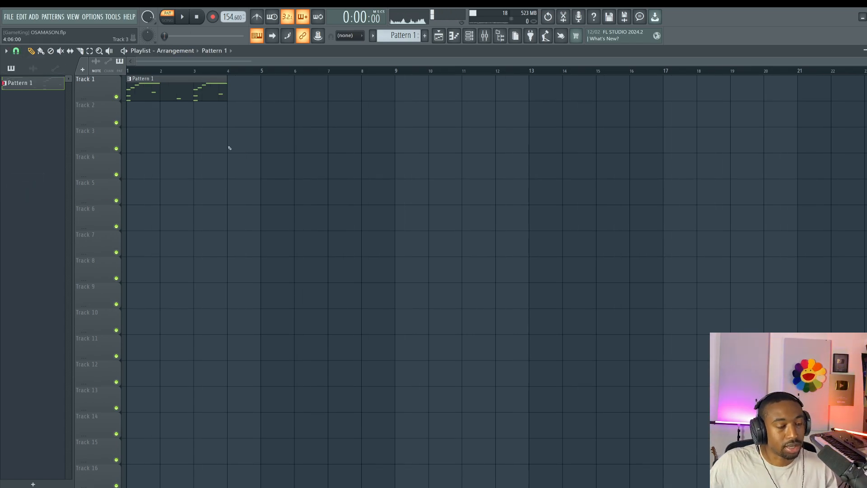
Rename playlist track 1 as "topline"
right_click(79, 76)
left_click(118, 78)
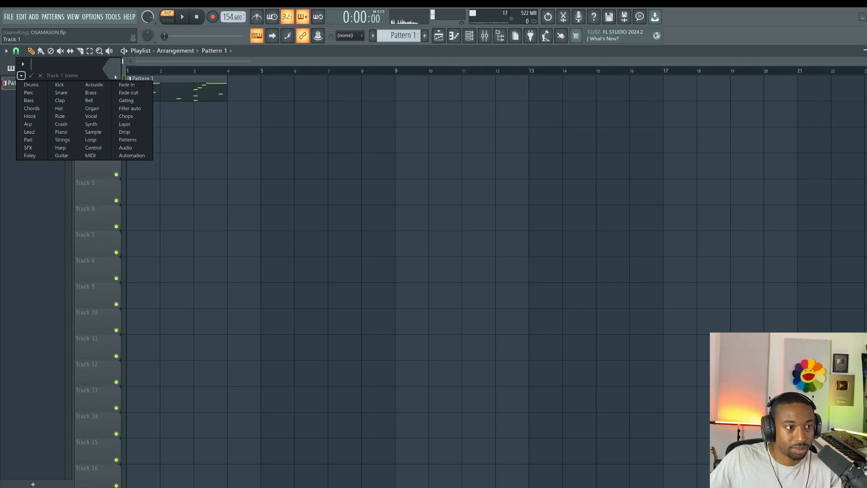
key("Escape")
type("topline")
key("Return")
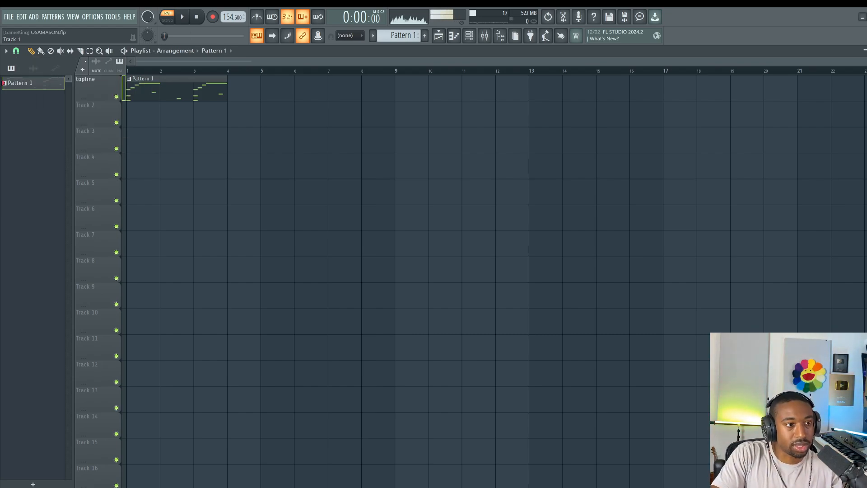
Rename playlist track 2 as "harmony"
right_click(93, 110)
left_click(119, 115)
key("Escape")
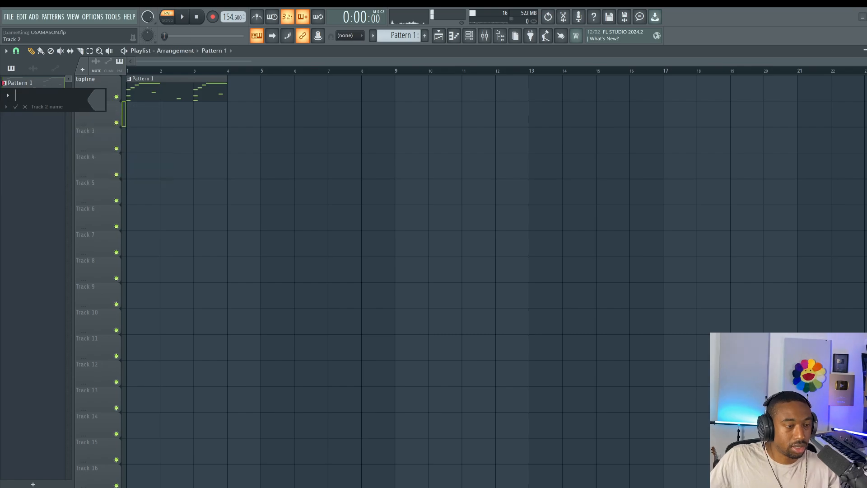
type("harmony")
key("Return")
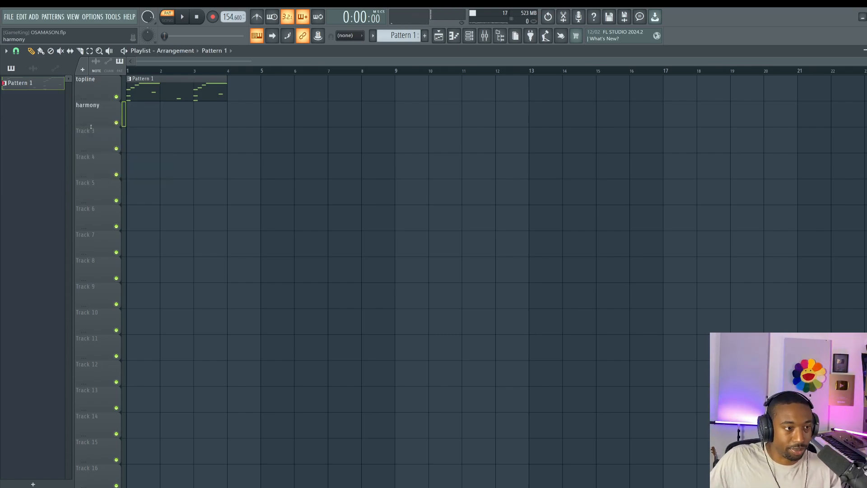
Rename playlist track 3 as "contrast"
right_click(92, 130)
left_click(117, 131)
key("Escape")
type("contra")
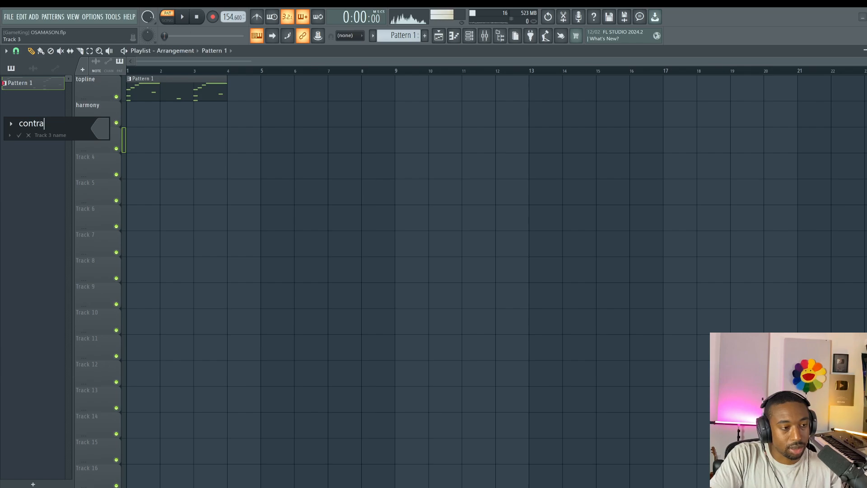
type("st")
key("Return")
Rename playlist track 4 as "rhytm"
right_click(90, 156)
left_click(114, 157)
key("Escape")
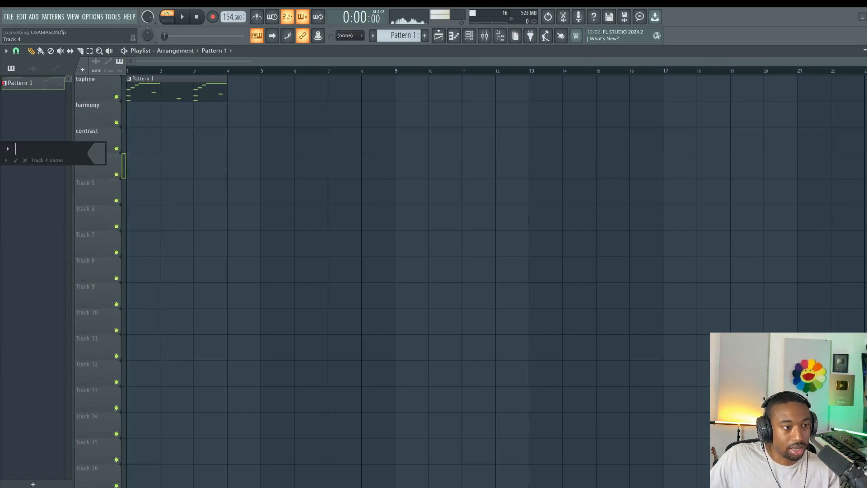
type("rhytm")
key("Return")
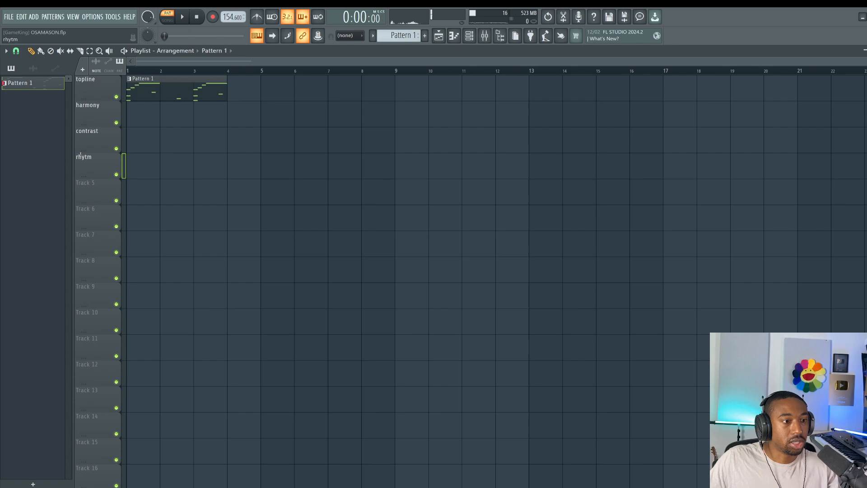
Correct the name of playlist track 4 to "rhythm"
right_click(80, 156)
left_click(114, 157)
key("Escape")
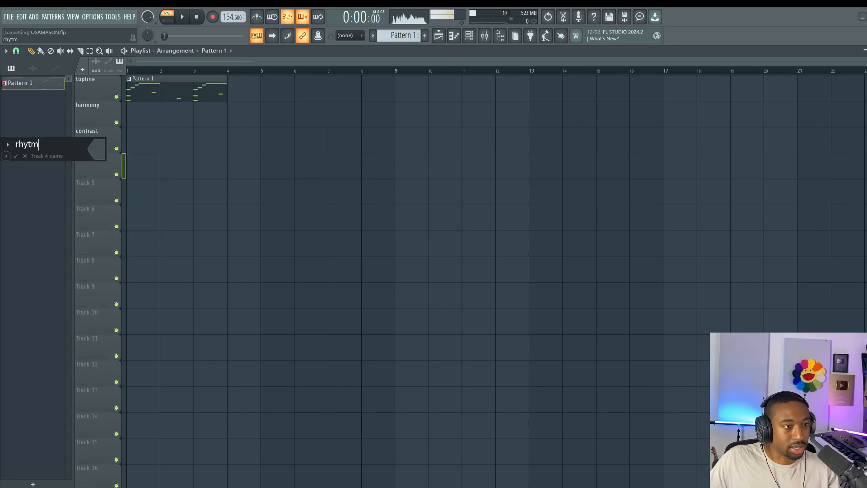
key("Return")
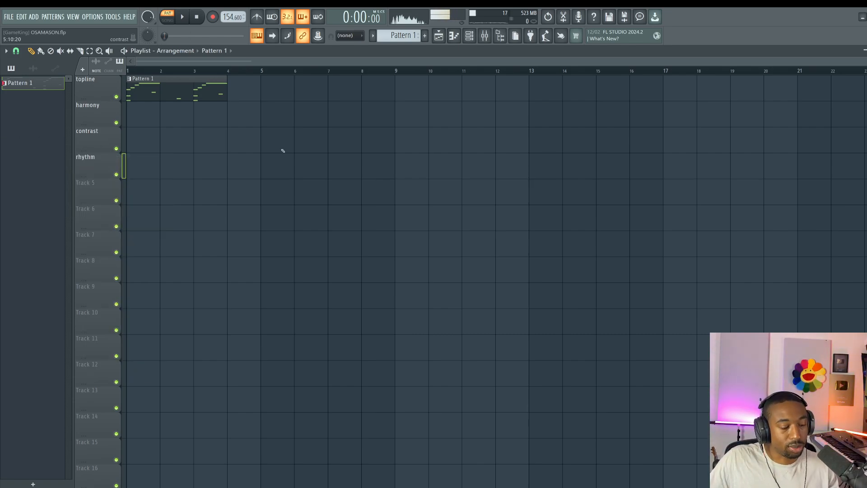
Create Pattern 2 and add a Harmor channel to it
key("space")
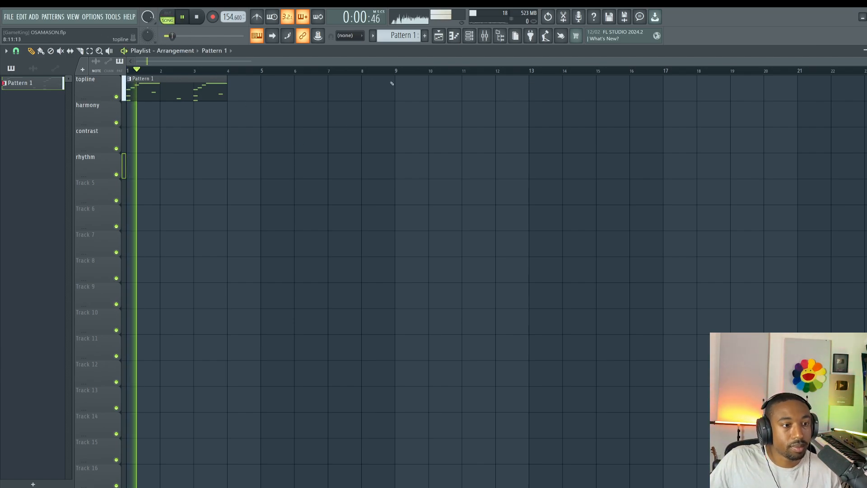
key("space")
key("F6")
left_click_drag(420, 40, 421, 35)
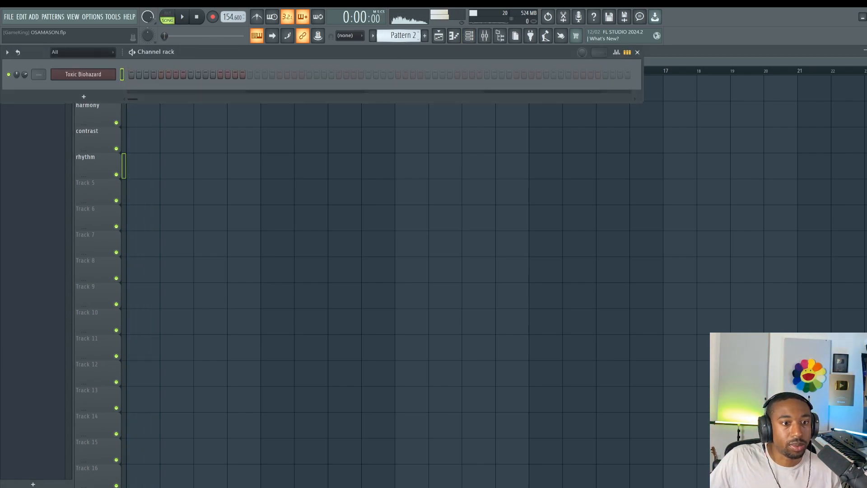
left_click(108, 94)
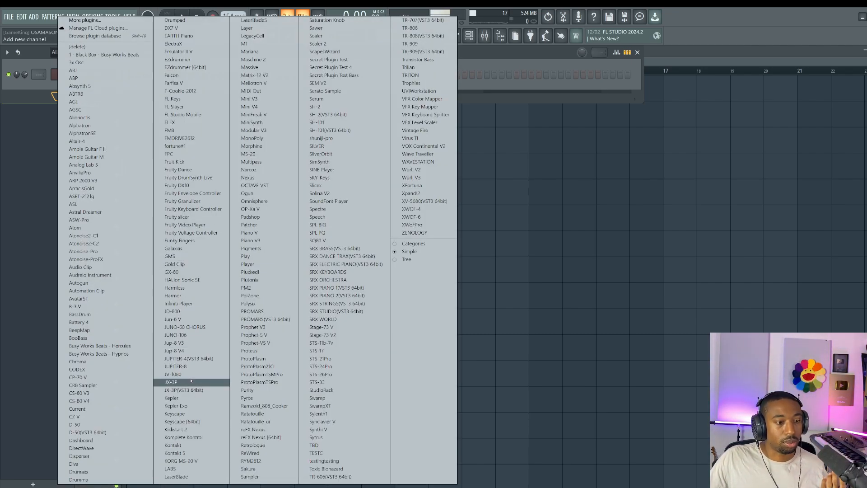
left_click(186, 296)
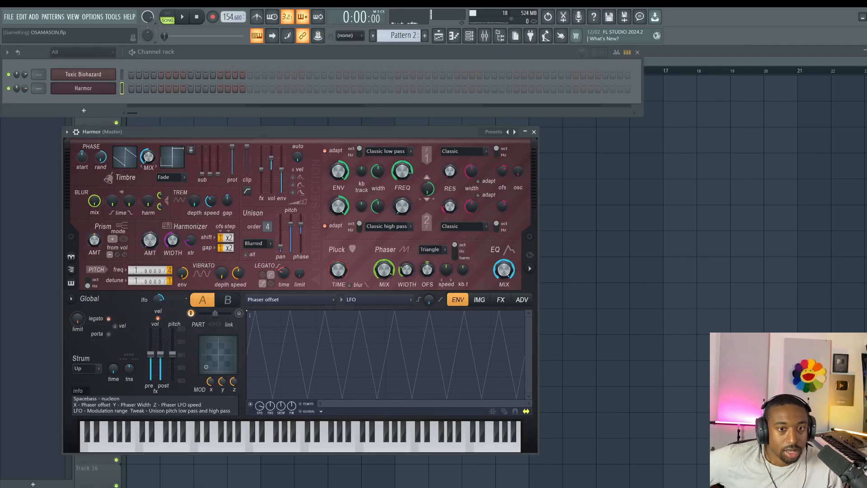
Try the Accordiola preset in Harmor, step forward to the Keybit preset and close the plugin window
left_click(495, 132)
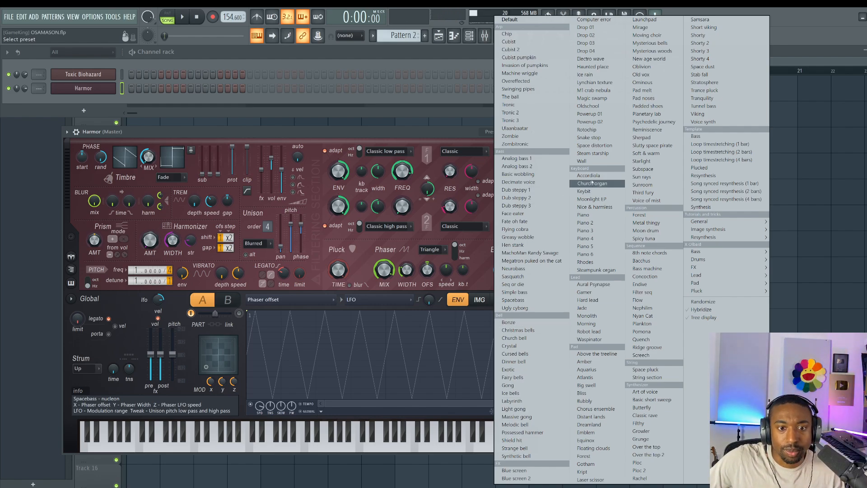
left_click(589, 176)
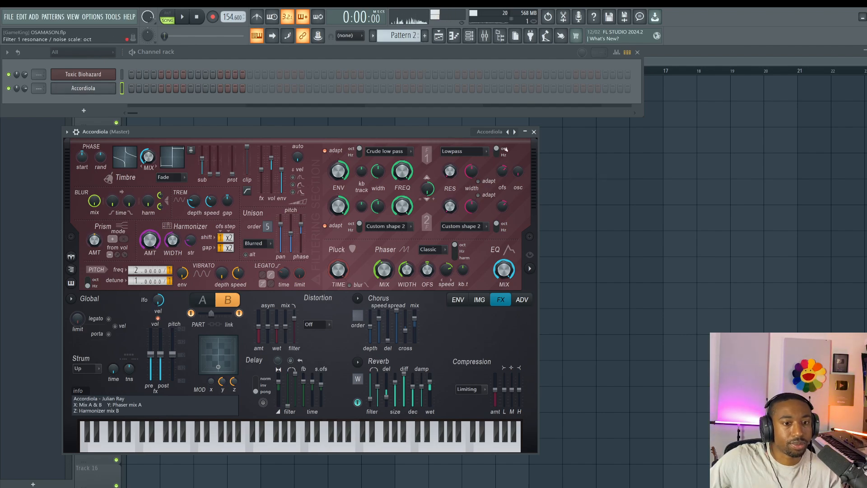
left_click(514, 132)
left_click(515, 132)
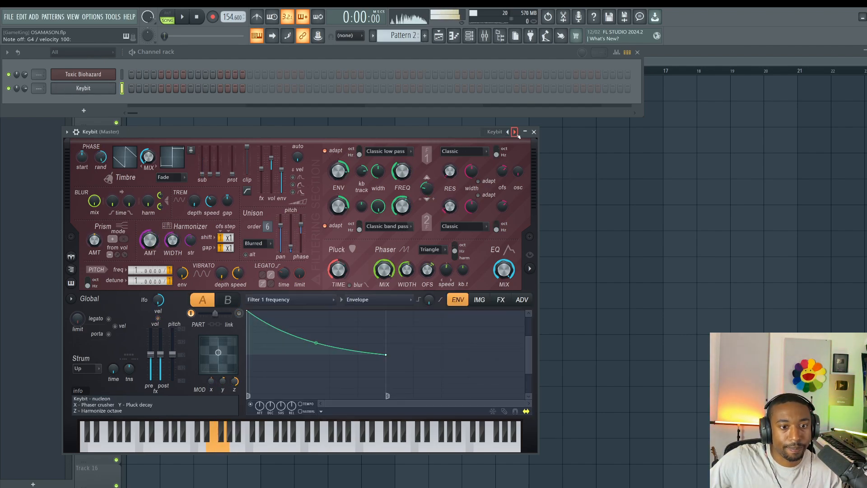
left_click(534, 132)
Place Pattern 2 on the harmony track and make both the Pattern 1 and Pattern 2 clips four bars long
key("space")
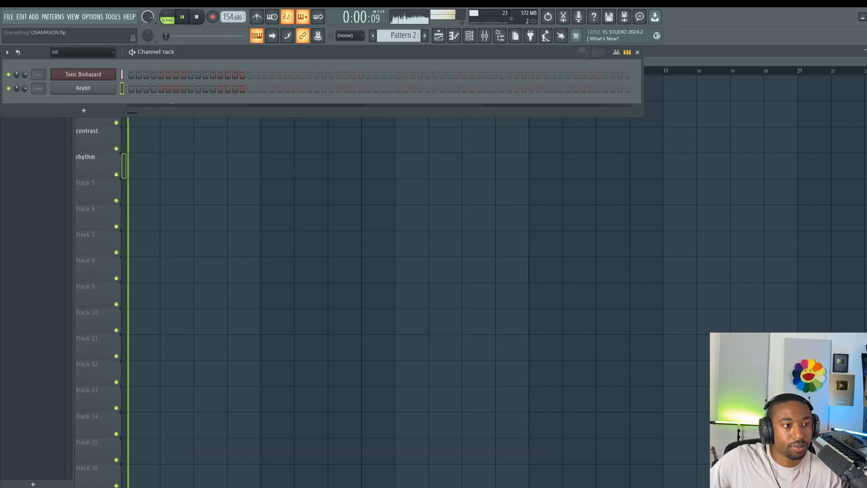
key("F5")
key("space")
left_click_drag(177, 109, 262, 90)
key("space")
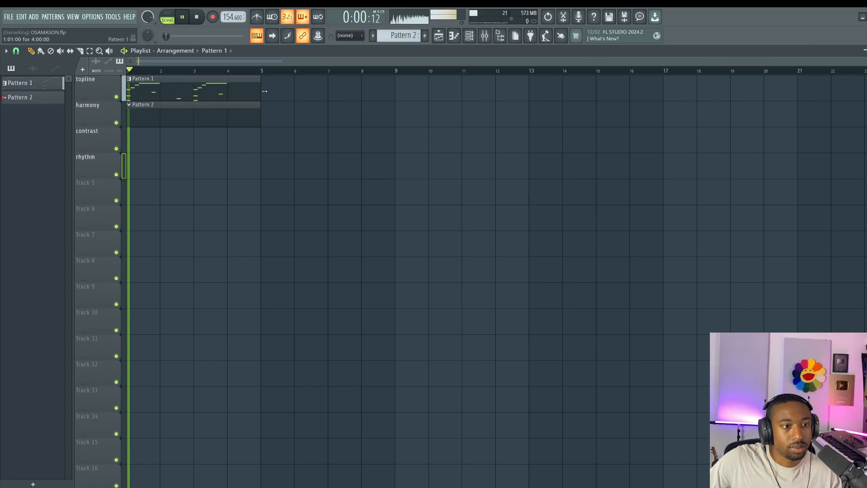
Open the piano roll of the Keybit channel for Pattern 2
key("F6")
right_click(119, 87)
left_click(107, 94)
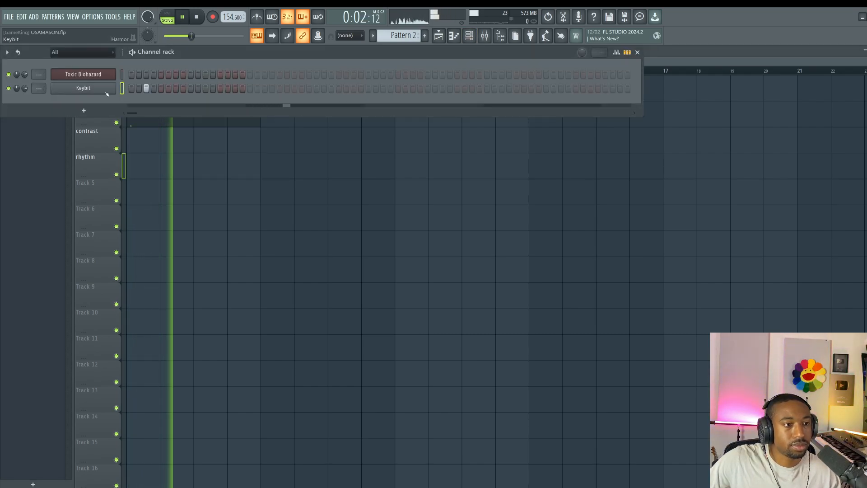
right_click(107, 89)
left_click(141, 87)
key("space")
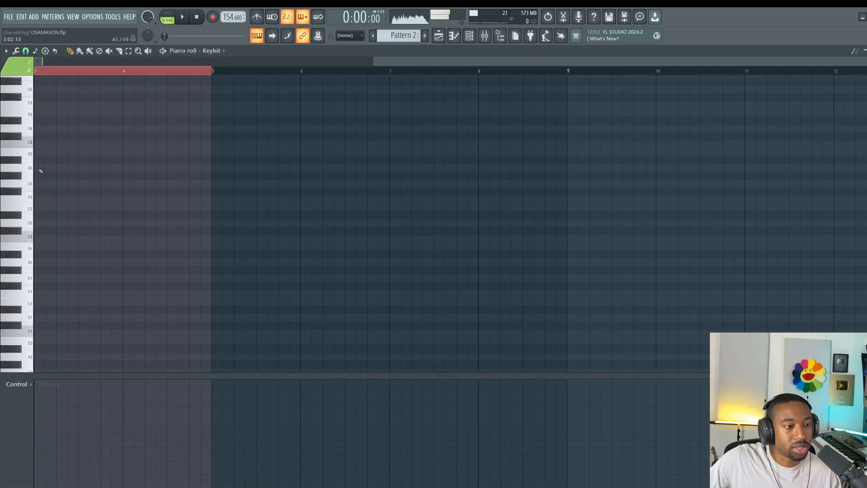
Draw a one-bar chord of G4, B4 and D5 at the start of bar 1
left_click_drag(58, 184, 33, 183)
left_click_drag(279, 62, 71, 62)
key("ctrl+a")
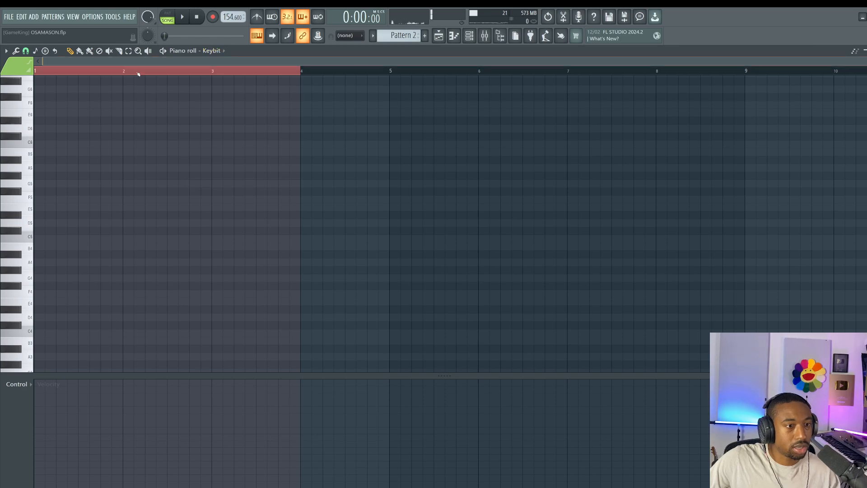
left_click_drag(51, 184, 38, 183)
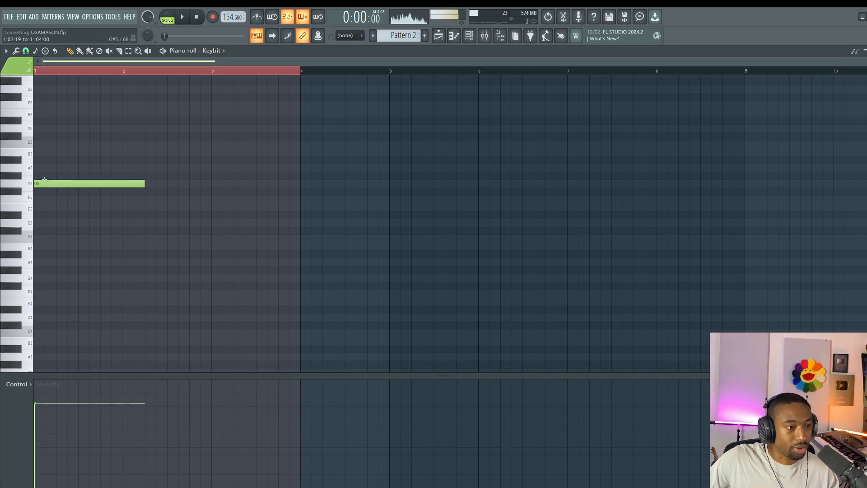
key("ctrl+Down")
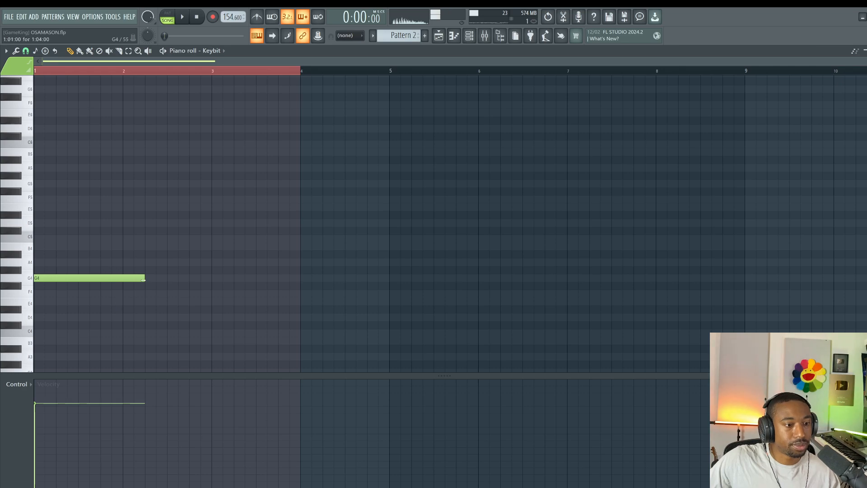
left_click_drag(60, 276, 40, 246)
left_click_drag(40, 246, 46, 223)
left_click(49, 250)
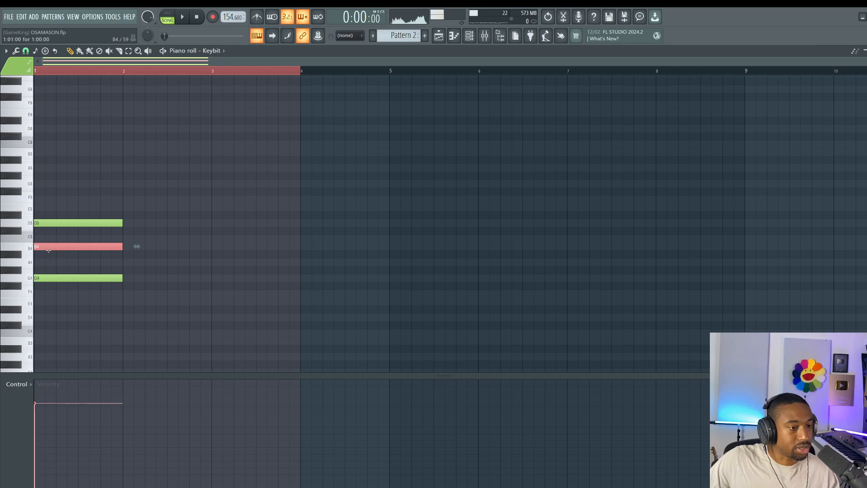
Audition the chord and raise its B4 note one octave to B5
key("space")
key("space")
left_click_drag(119, 256, 116, 254)
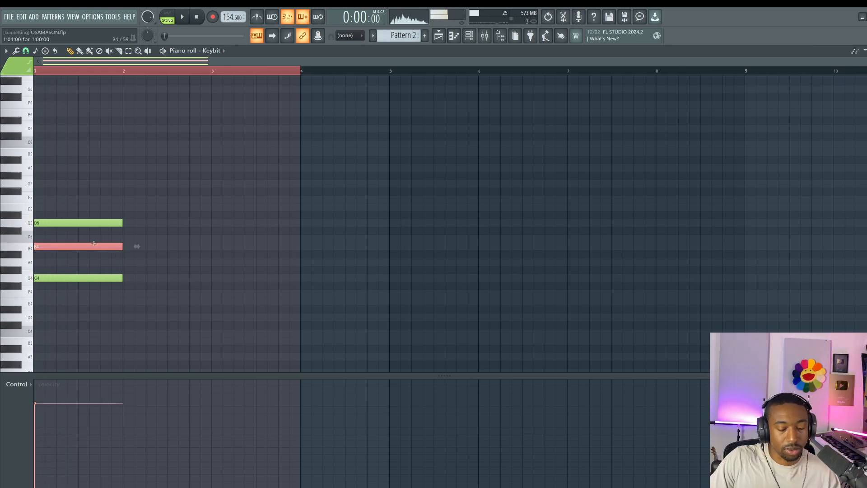
key("space")
key("space")
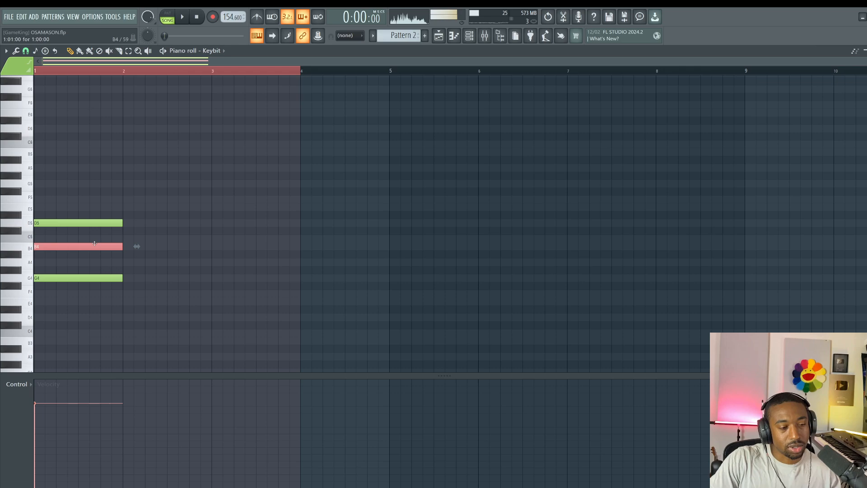
left_click(93, 253)
key("space")
key("space")
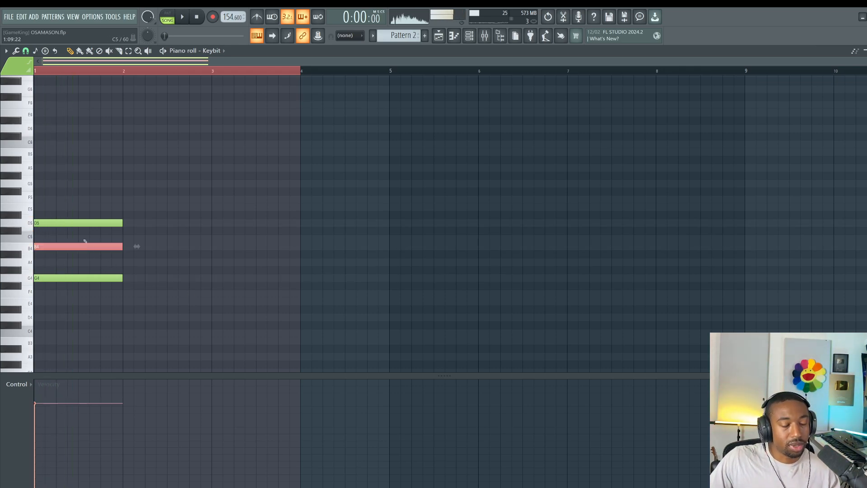
key("ctrl+Up")
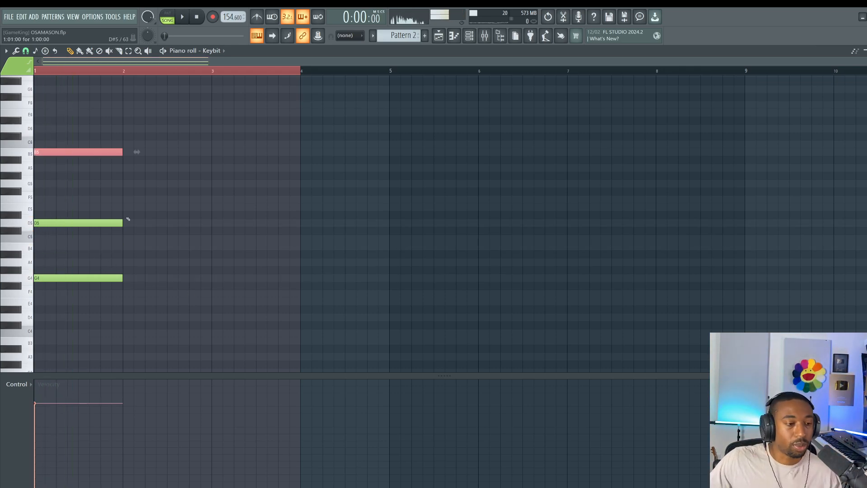
key("space")
key("space")
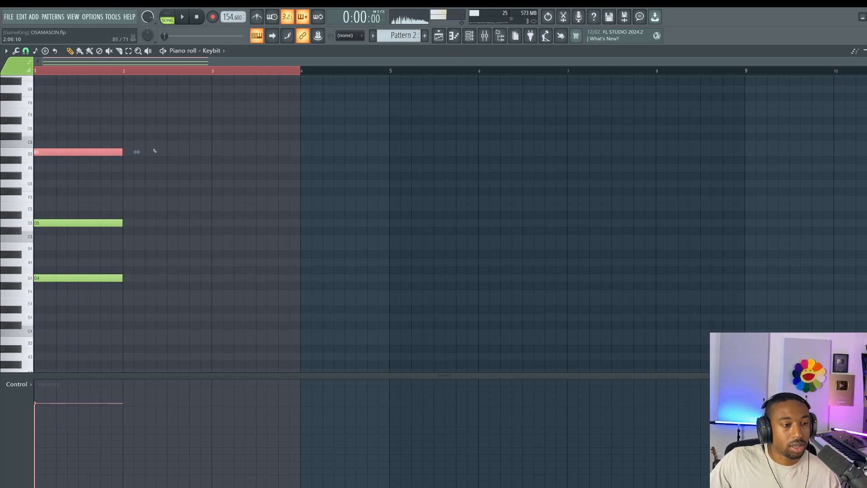
Copy the chord four semitones lower to beat 4 of bar 1 and shorten the original to end where the copy starts
left_click_drag(152, 149, 81, 223)
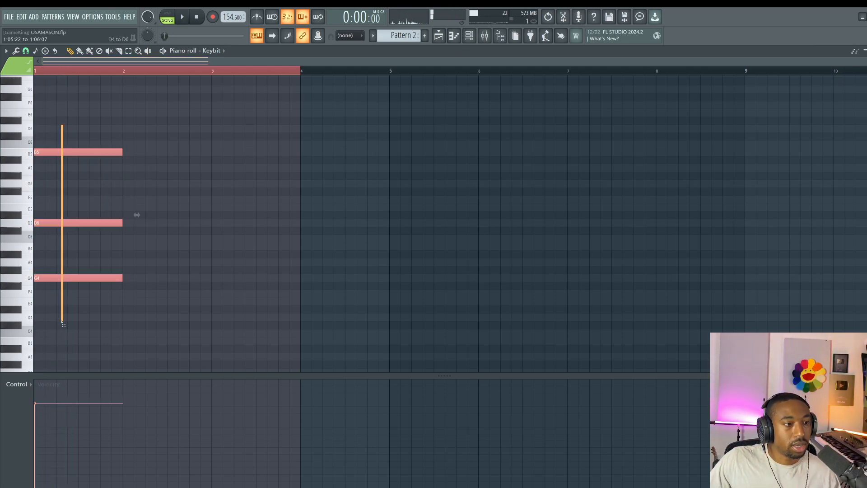
key("space")
left_click_drag(60, 155, 113, 179)
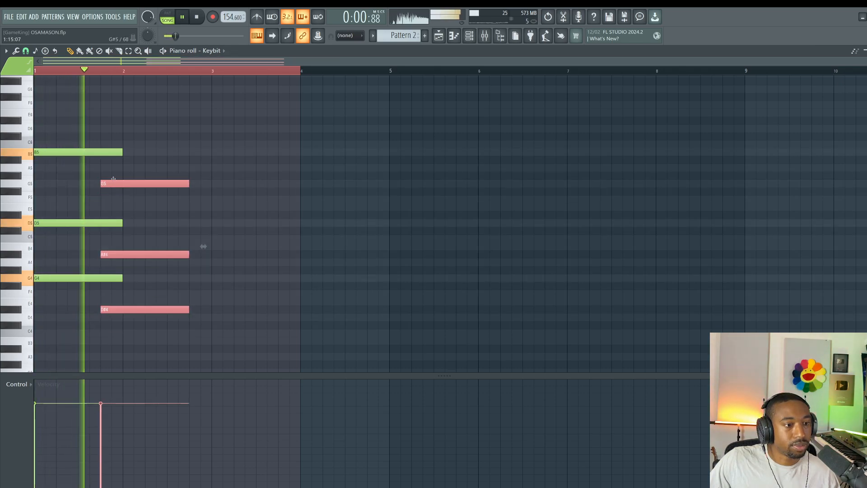
key("space")
left_click_drag(72, 133, 79, 298)
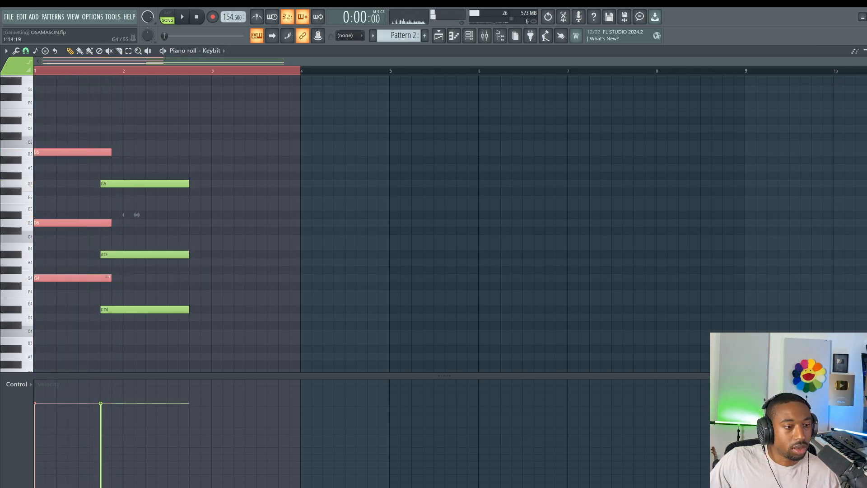
Raise the second chord's two lower notes one semitone to B4 and E4, and play it back
left_click_drag(138, 235, 151, 321)
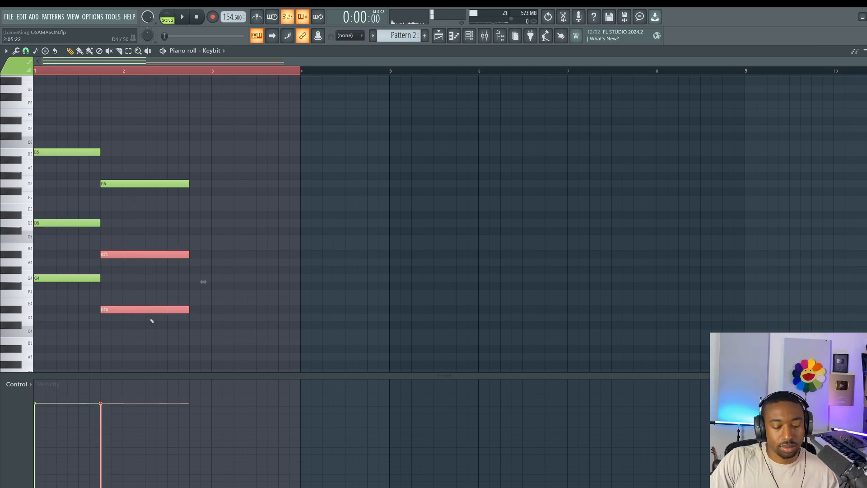
key("shift+Up")
key("space")
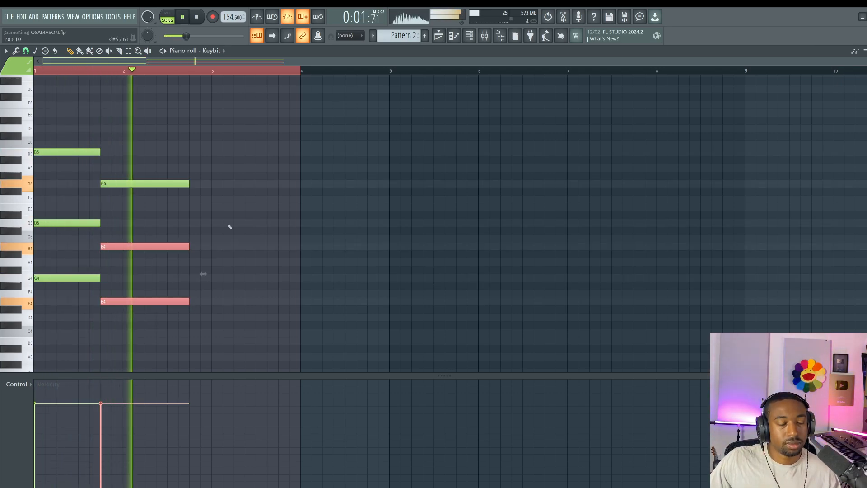
left_click_drag(201, 157, 145, 319)
key("space")
Play the arrangement and lower the Keybit channel's volume to 68%
key("F6")
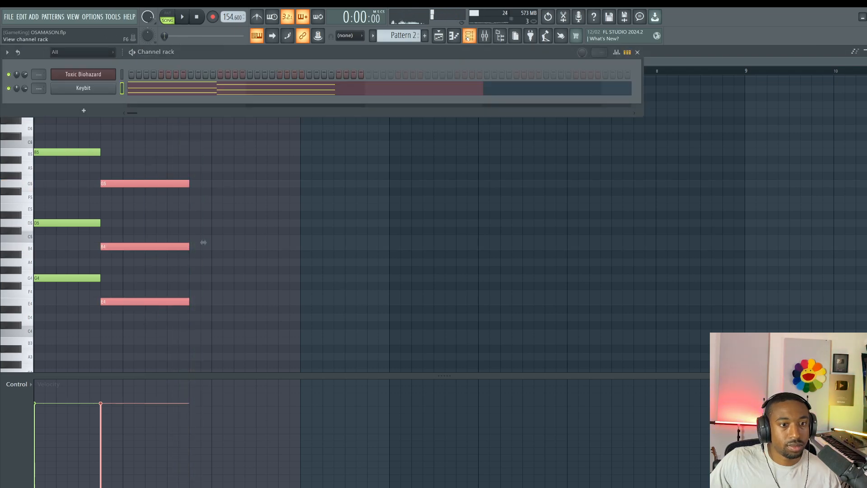
key("F5")
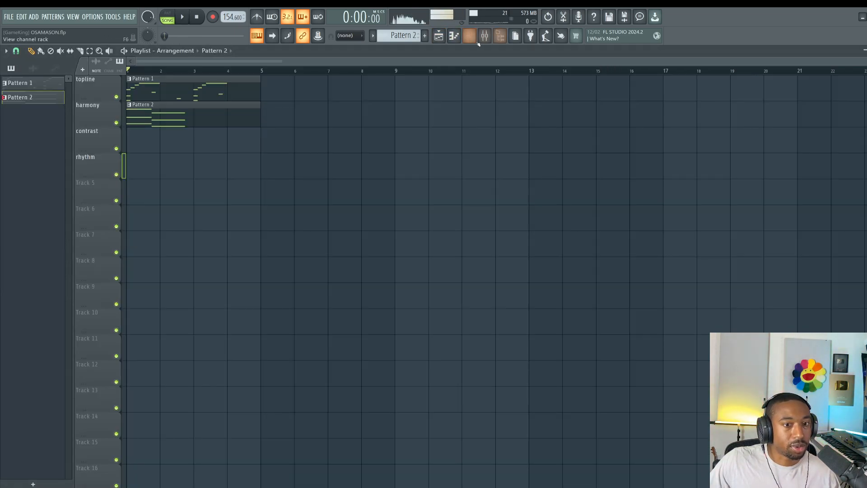
key("F9")
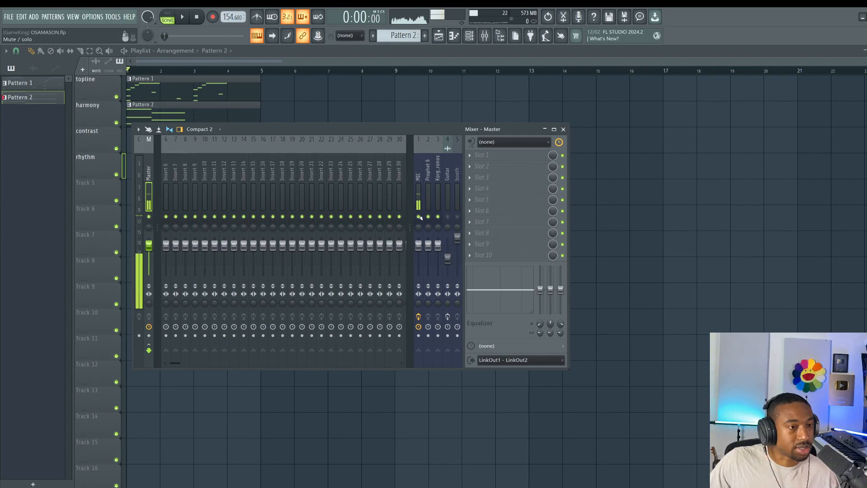
key("space")
key("F9")
key("F6")
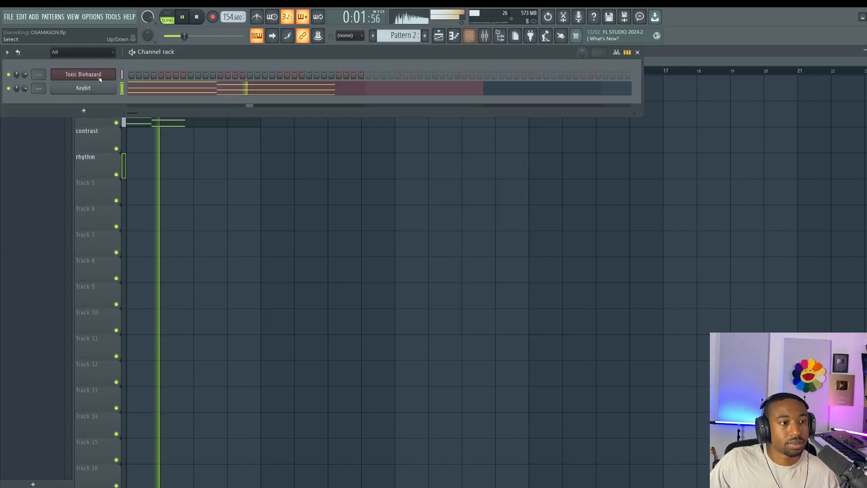
left_click_drag(24, 75, 25, 94)
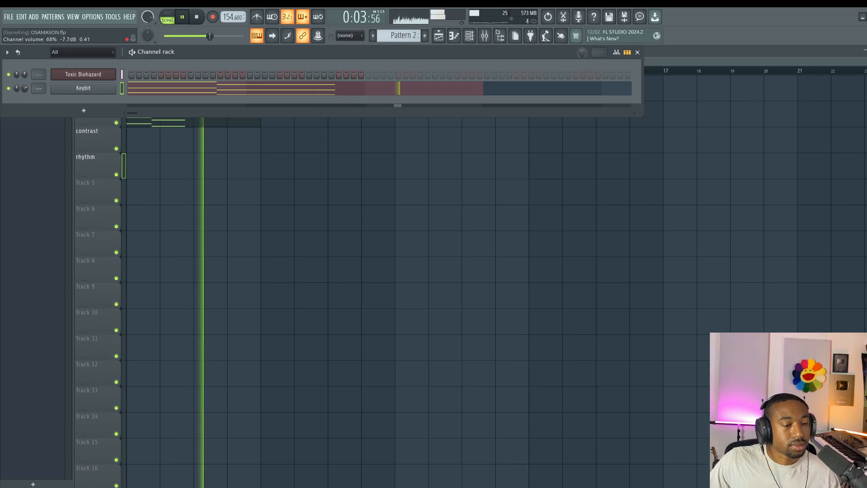
Lengthen the second chord's three notes in the Keybit piano roll to end at bar 3
key("F6")
key("F7")
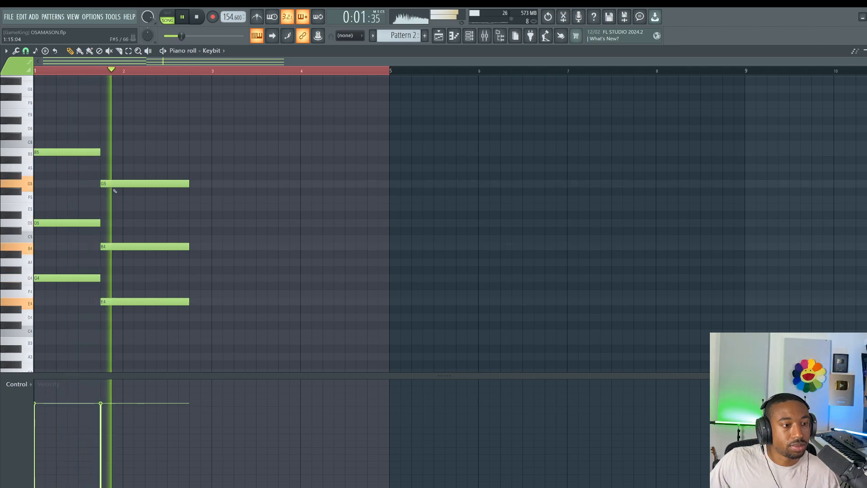
left_click_drag(195, 175, 185, 318)
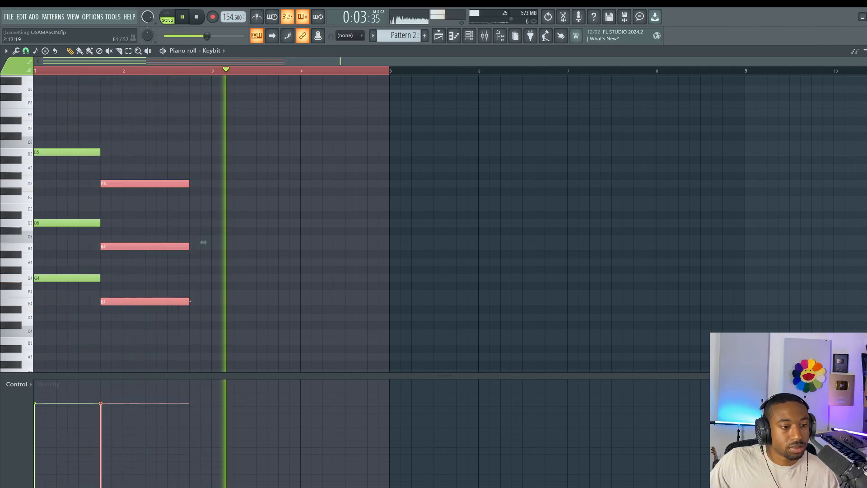
left_click_drag(203, 243, 224, 242)
Try the first chord's two lower notes two semitones and then one semitone lower during playback, and undo the change
left_click_drag(55, 203, 57, 302)
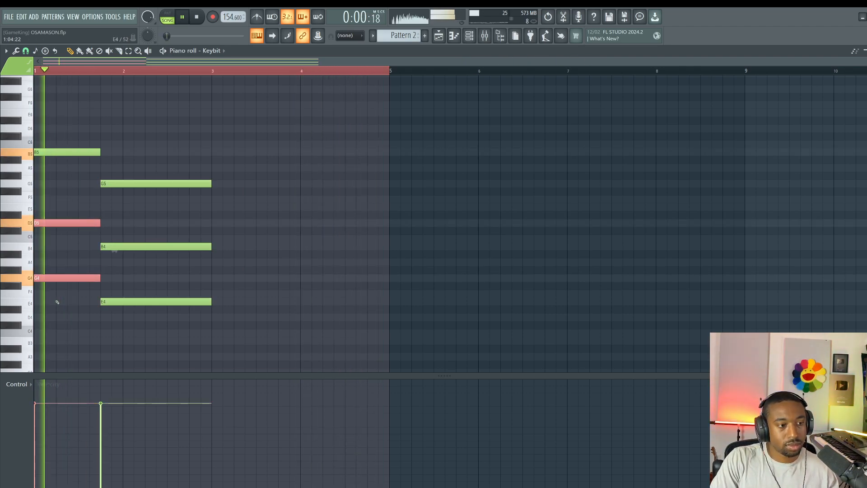
key("Down")
key("Down")
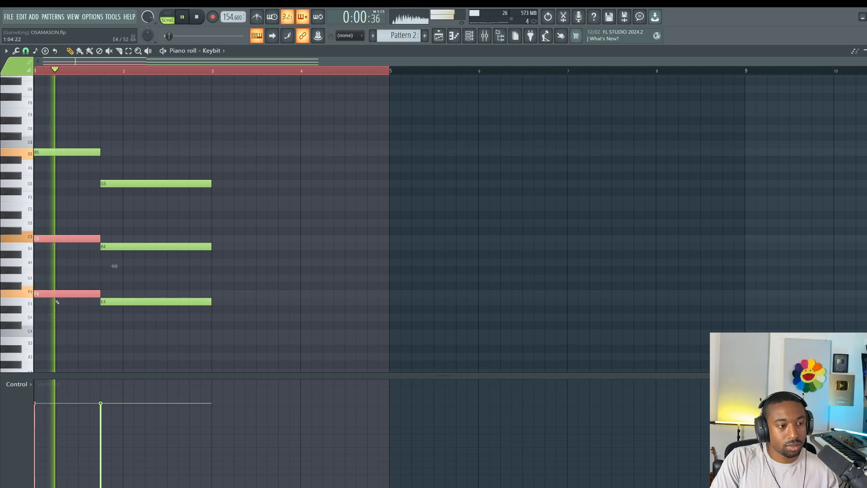
key("Up")
key("space")
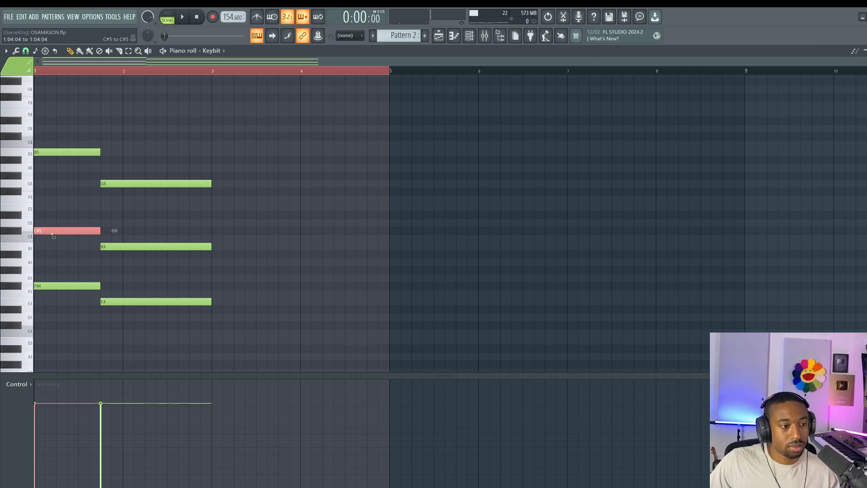
key("space")
key("space")
key("ctrl+z")
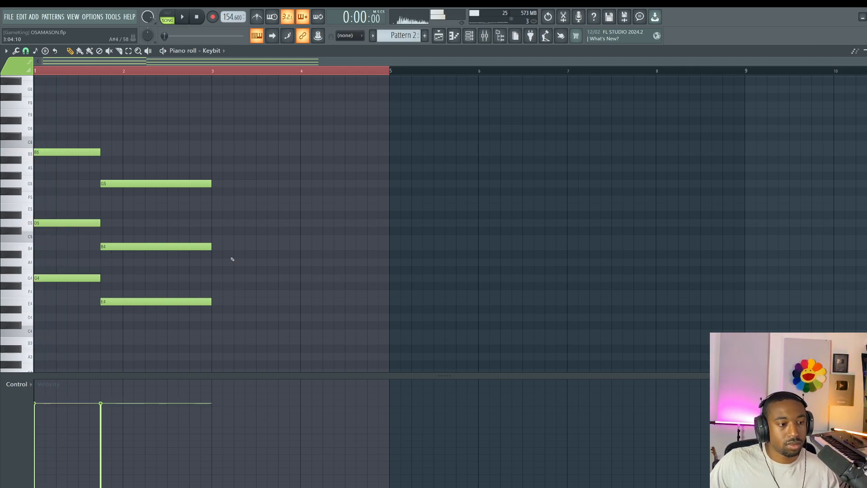
Play the chords and try all their notes one semitone lower
key("space")
key("space")
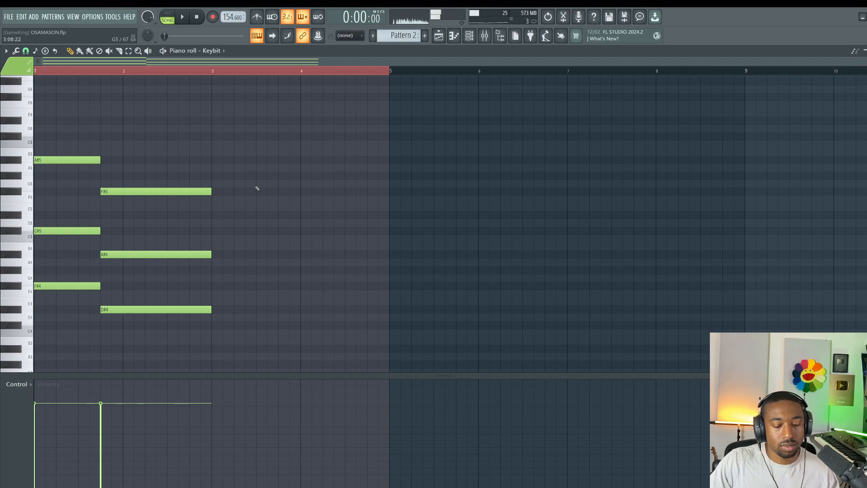
key("space")
key("space")
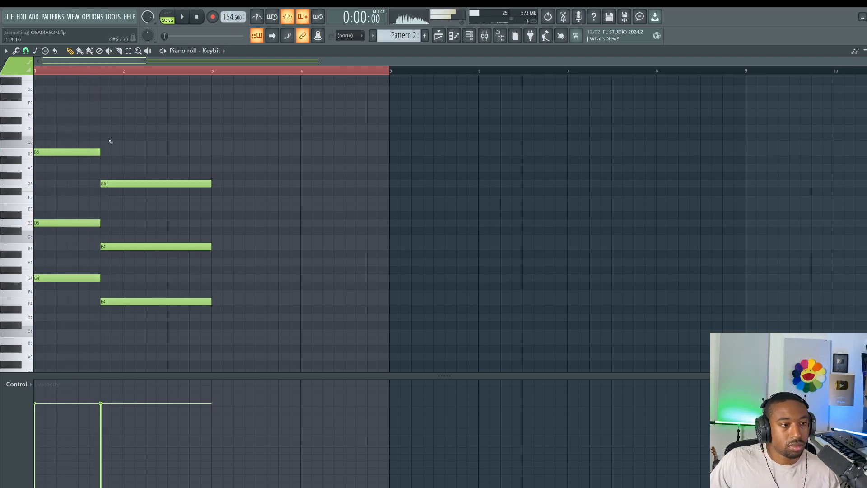
Try an E6 note above the second chord, and replace it with an E5 note ending at bar 3
left_click(104, 136)
left_click_drag(96, 130, 97, 106)
key("space")
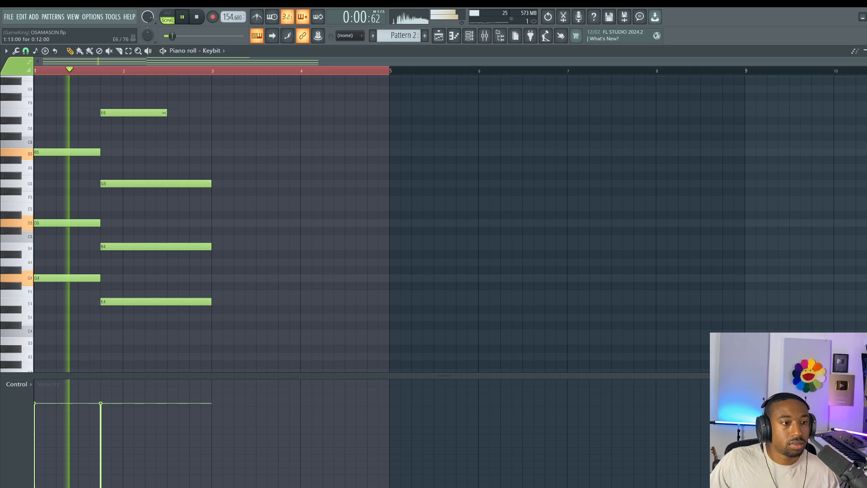
left_click_drag(167, 112, 215, 110)
key("space")
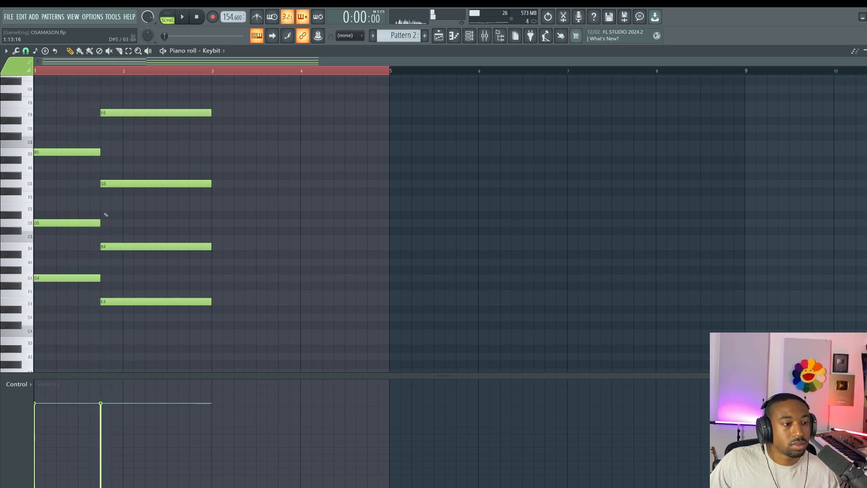
left_click_drag(104, 221, 108, 206)
key("space")
right_click(128, 113)
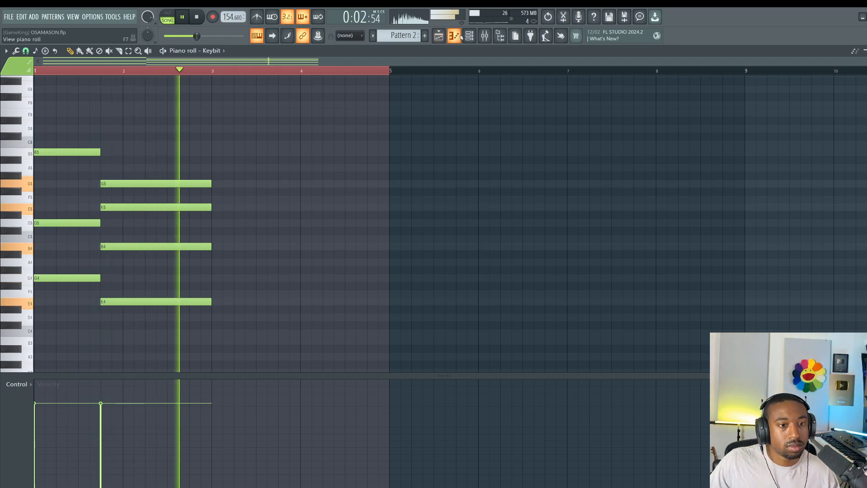
Switch the Keybit channel's Harmor preset to Moonlight EP, play it back and return to its piano roll
key("F6")
left_click(99, 87)
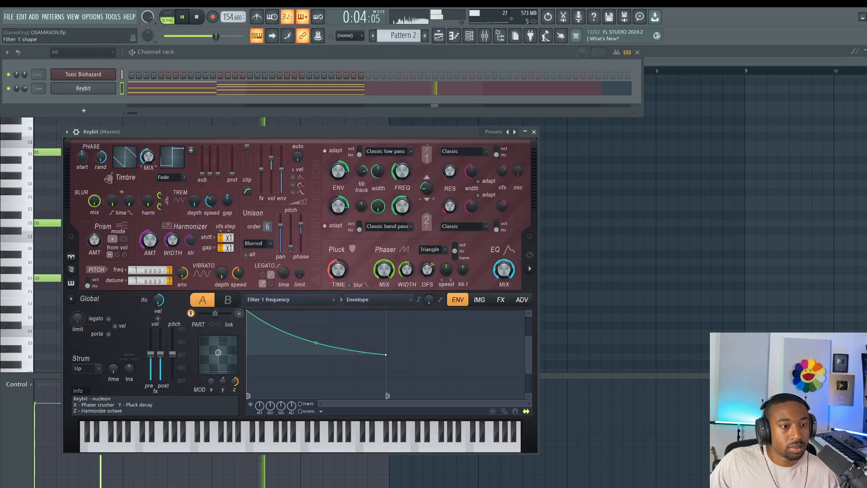
left_click(515, 132)
key("space")
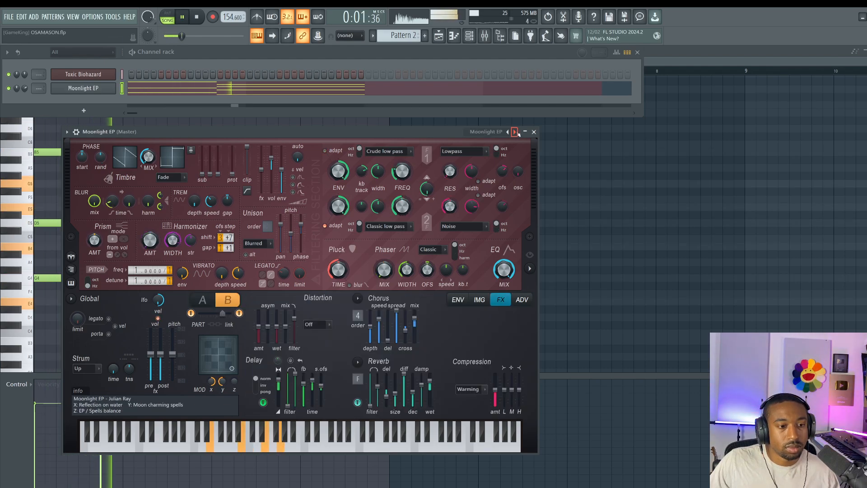
key("F7")
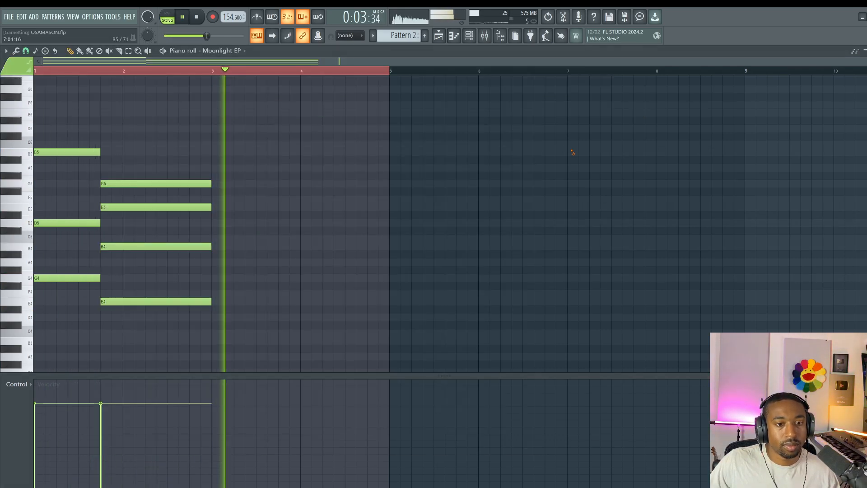
key("space")
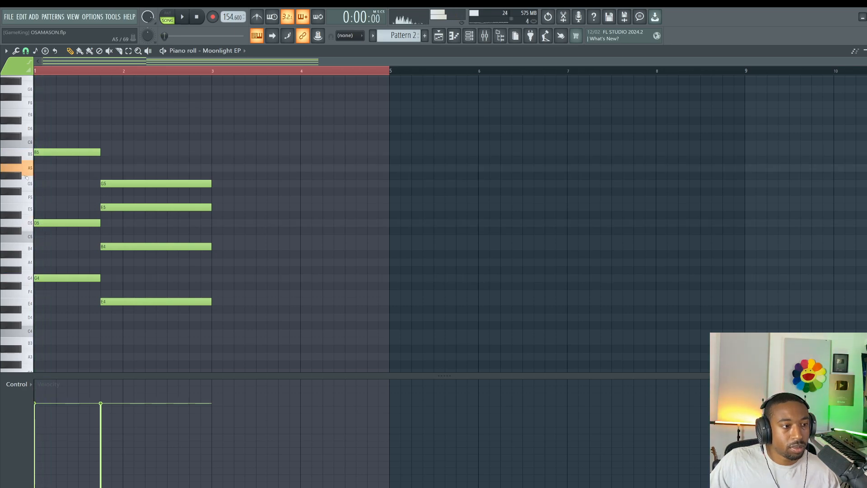
Transpose all notes of both chords down four semitones and play them back
key("Down")
key("Down")
key("Down")
key("Down")
key("space")
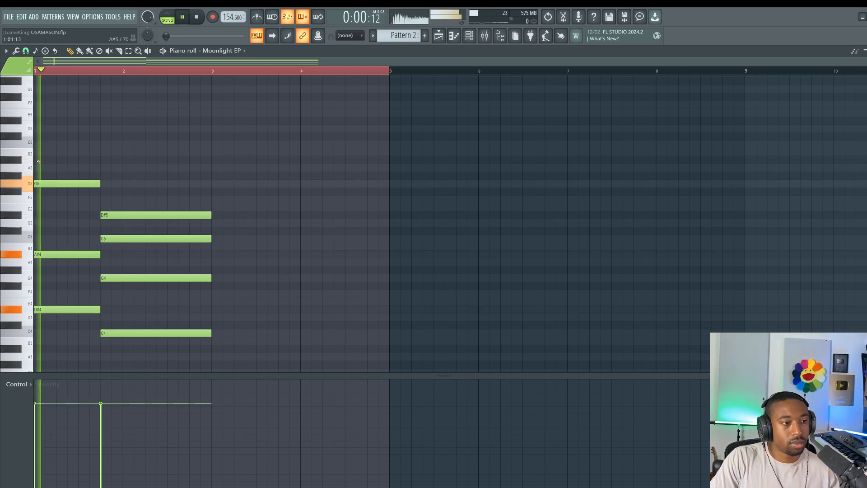
key("space")
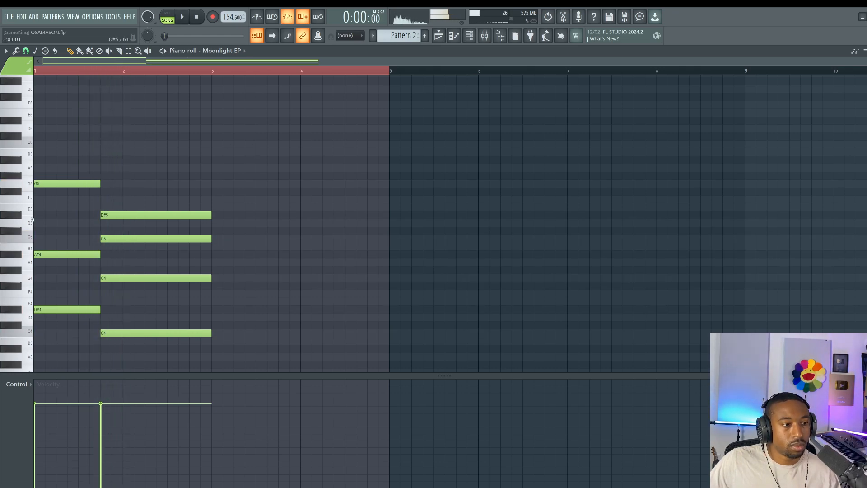
Try lowering the second chord's four notes one semitone, and play the result back
left_click_drag(143, 172, 146, 355)
key("Down")
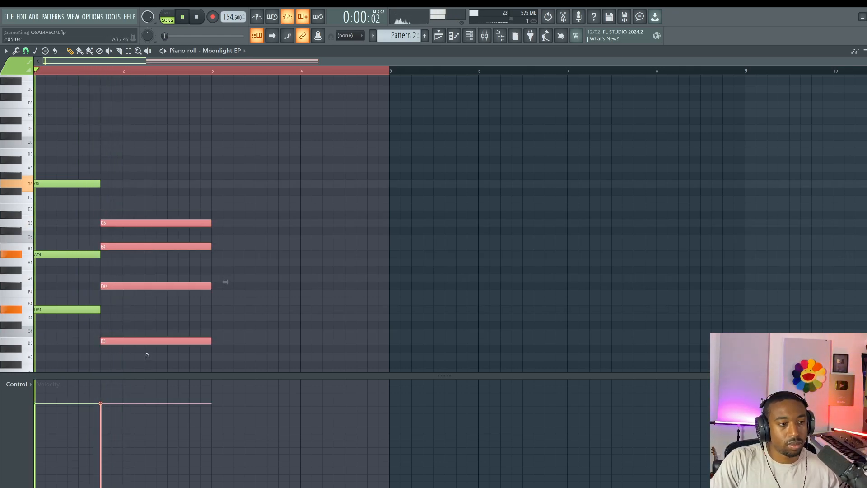
key("space")
key("ctrl+d")
key("space")
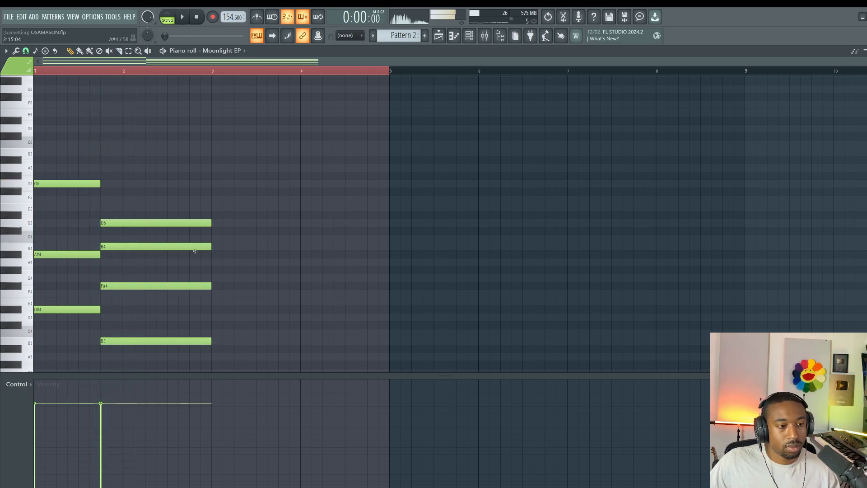
Raise the second chord's four notes back one semitone and play the chords again
left_click_drag(144, 219, 126, 227)
key("Up")
key("space")
left_click(123, 213)
key("space")
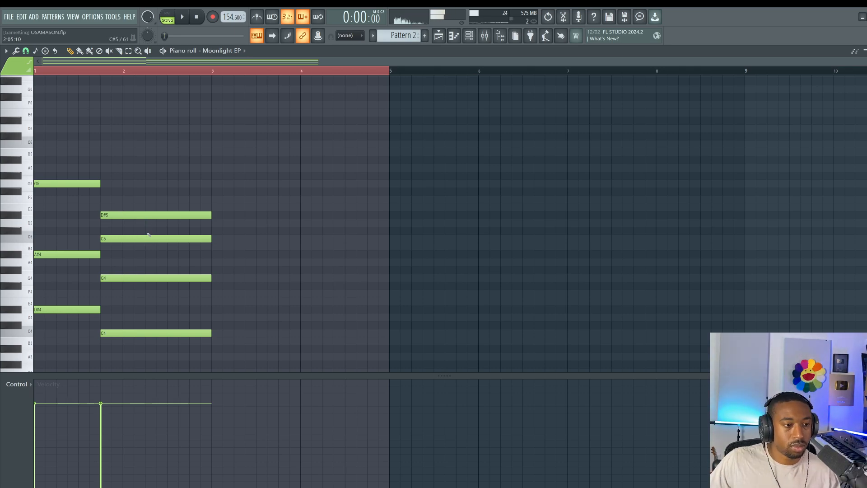
Lower the second chord's top note to D5, play the chords back and save the project
left_click(123, 214)
key("space")
key("ctrl+d")
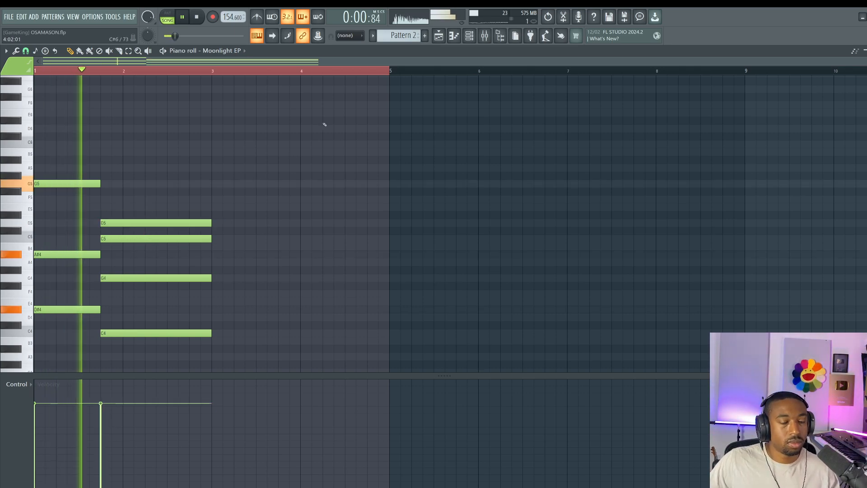
key("F9")
key("space")
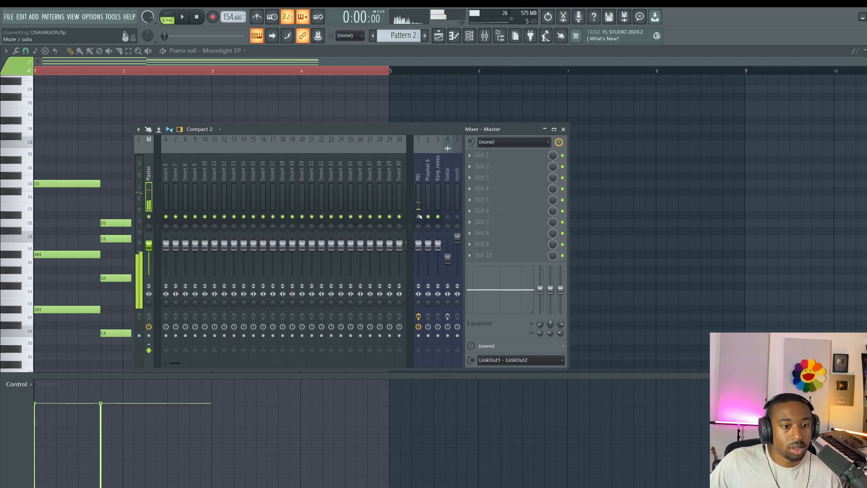
key("F9")
key("ctrl+s")
Delete all the Toxic Biohazard notes in Pattern 1's piano roll
left_click(469, 36)
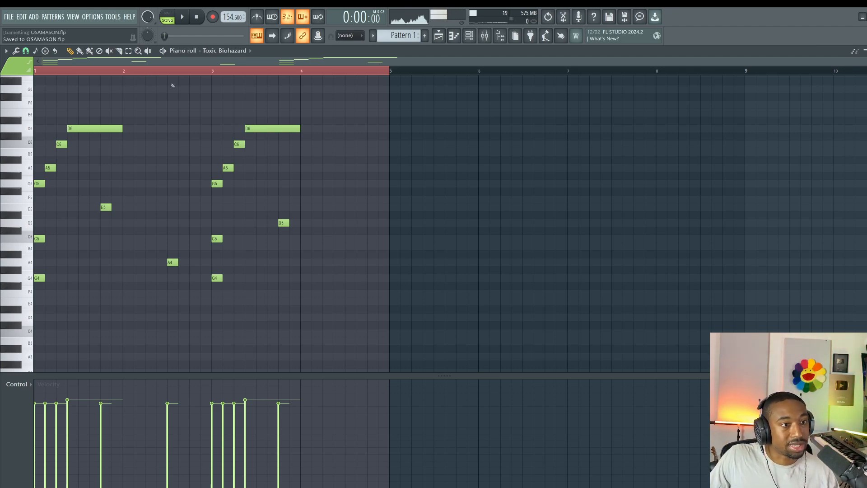
key("ctrl+a")
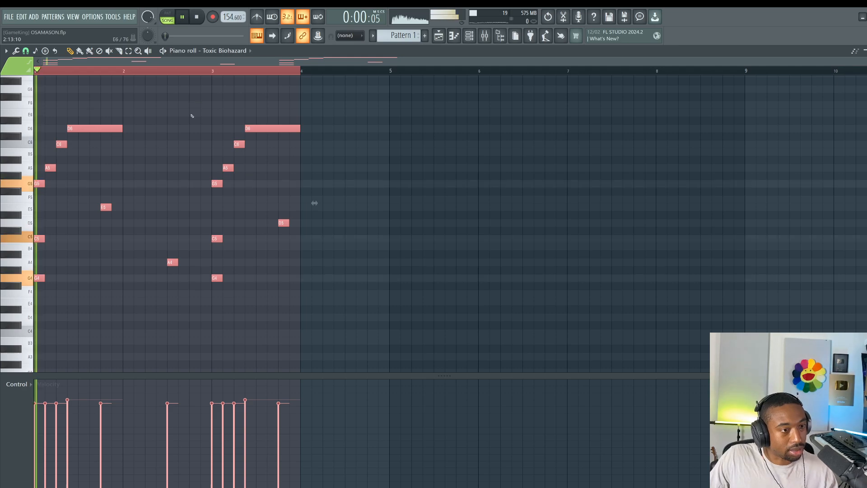
key("Delete")
Replace the Toxic Biohazard channel's plugin with Sawer and close its window
left_click(460, 40)
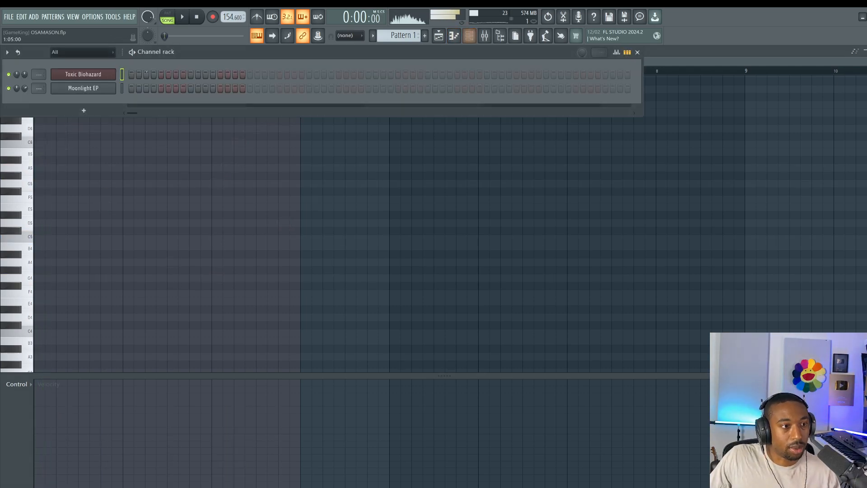
right_click(85, 76)
mouse_move(164, 143)
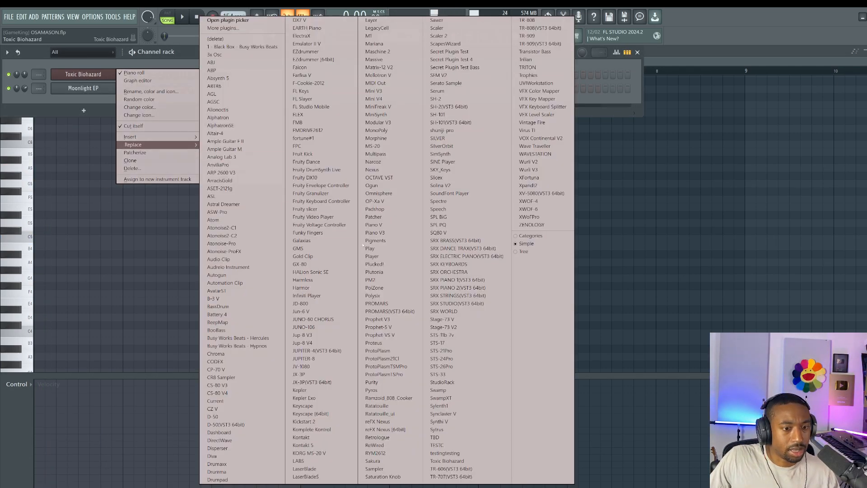
left_click(437, 29)
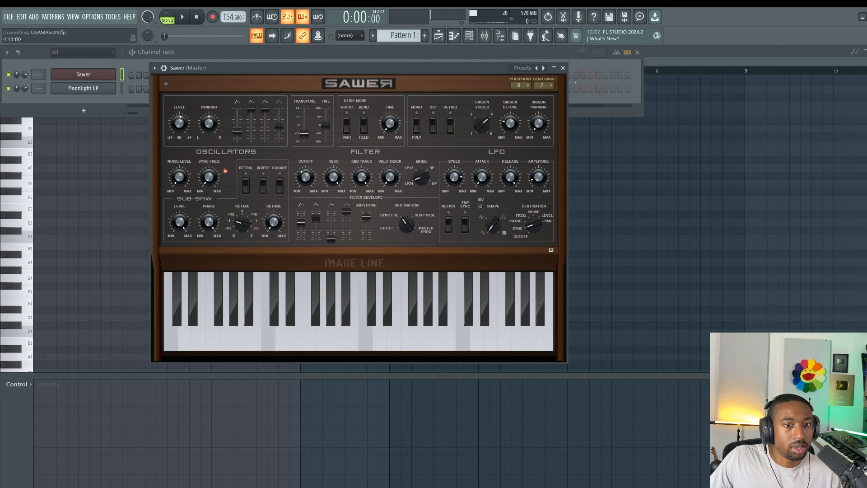
left_click(563, 68)
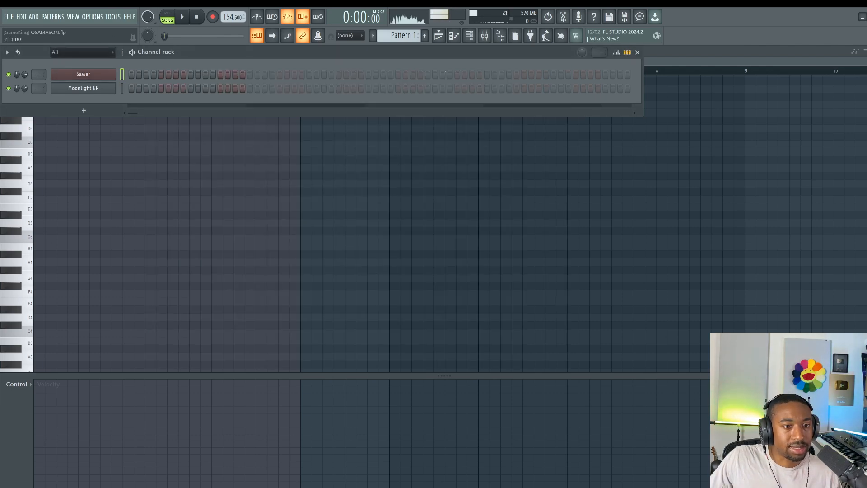
Reopen the Sawer synth, look over its interface and close it again
left_click(110, 80)
left_click(552, 249)
left_click(551, 250)
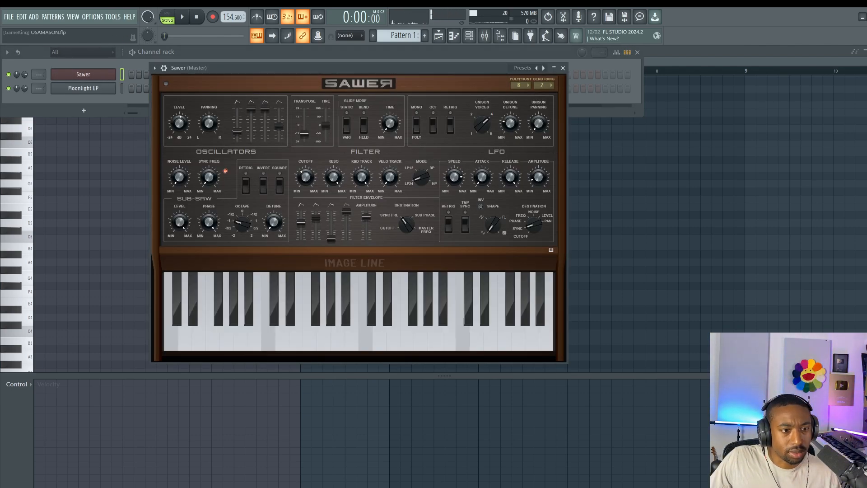
left_click(551, 250)
left_click(551, 250)
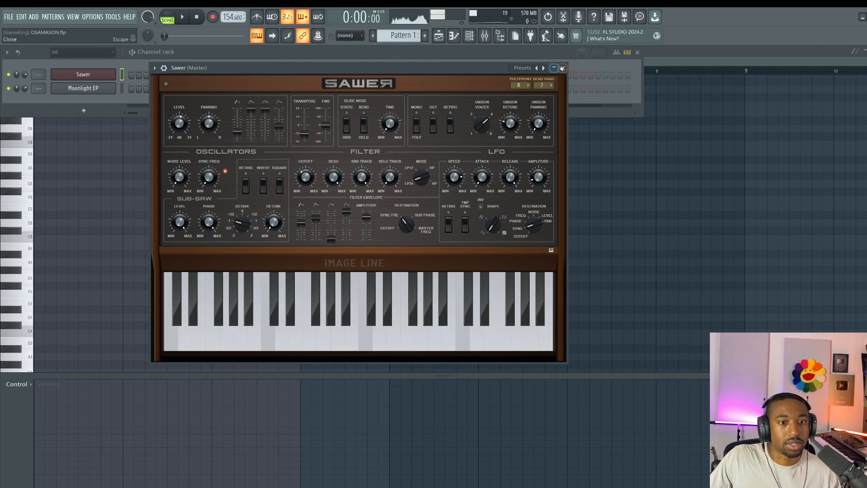
left_click(551, 250)
left_click(551, 249)
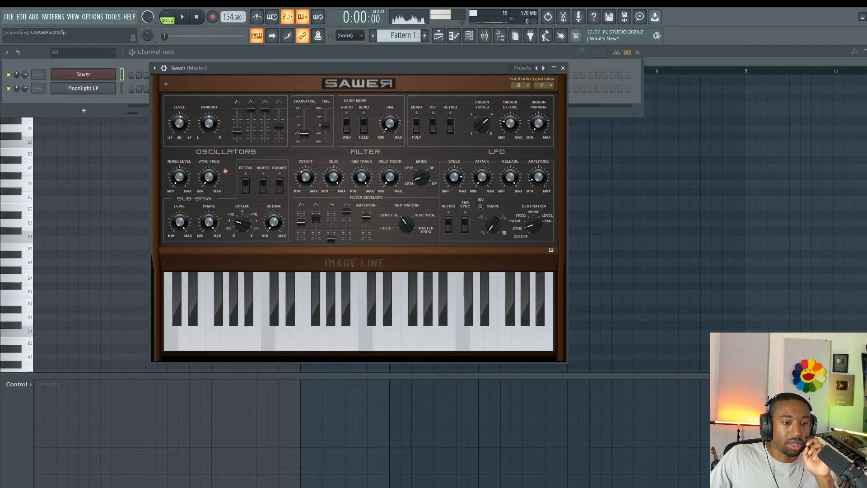
left_click(551, 250)
left_click(551, 250)
left_click(563, 68)
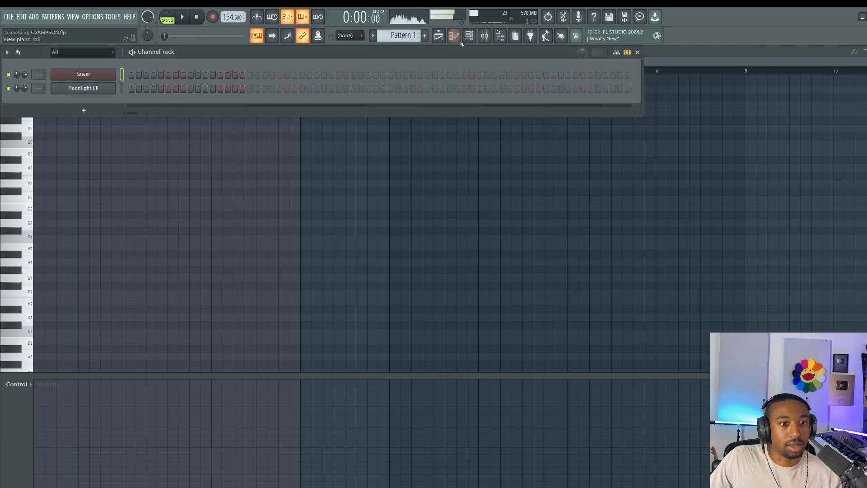
Show the mixer and play the arrangement back
left_click(485, 36)
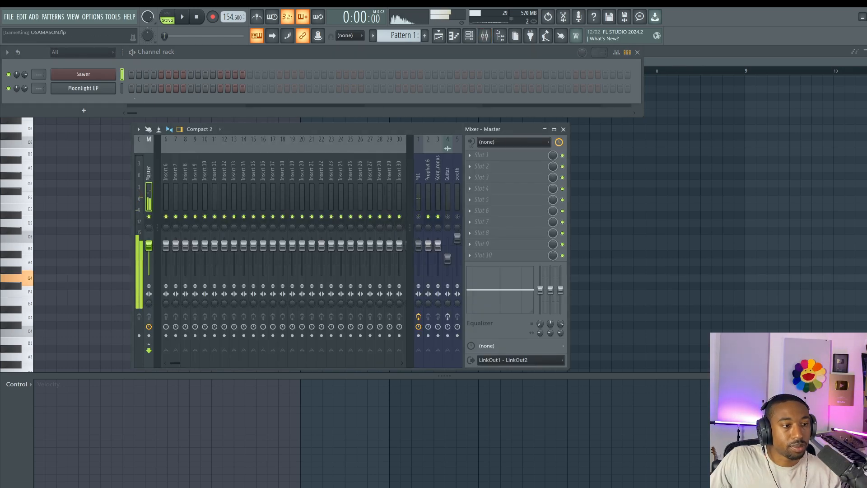
key("space")
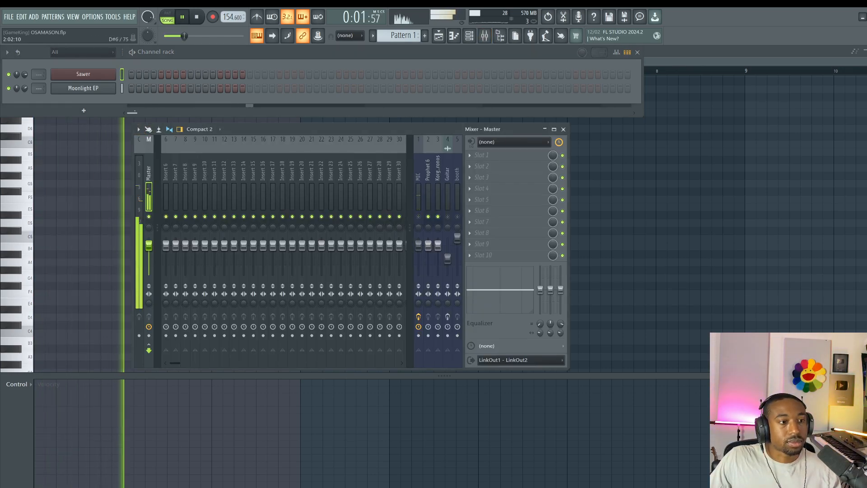
key("space")
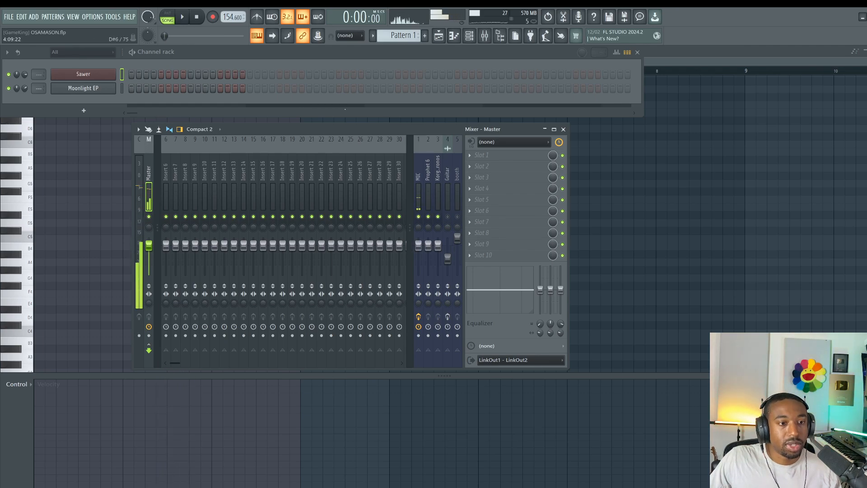
Switch to Pattern 2 and open the Moonlight EP channel's piano roll
left_click_drag(383, 35, 383, 31)
right_click(94, 180)
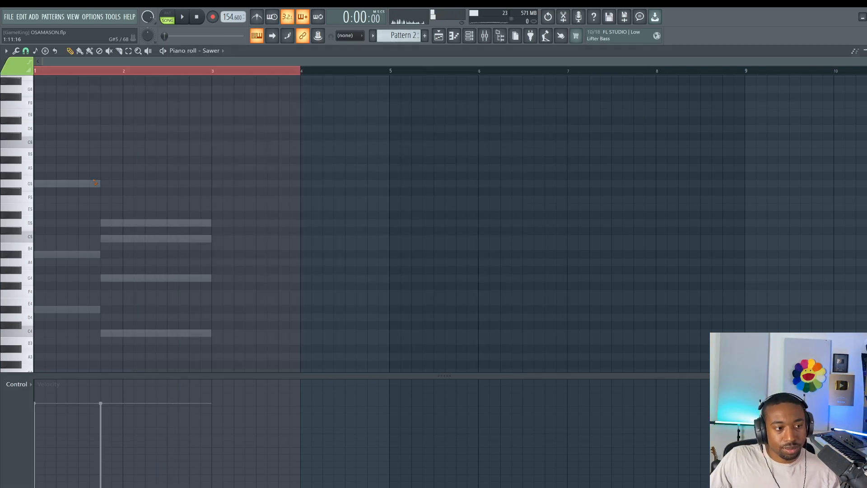
left_click(469, 36)
left_click(221, 90)
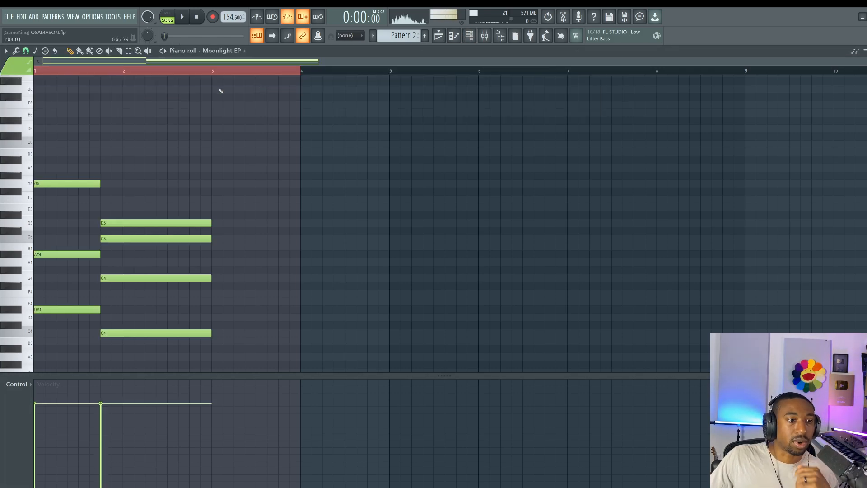
Select the notes of the first two chords, deselect them and play the chords back
left_click_drag(260, 103, 69, 377)
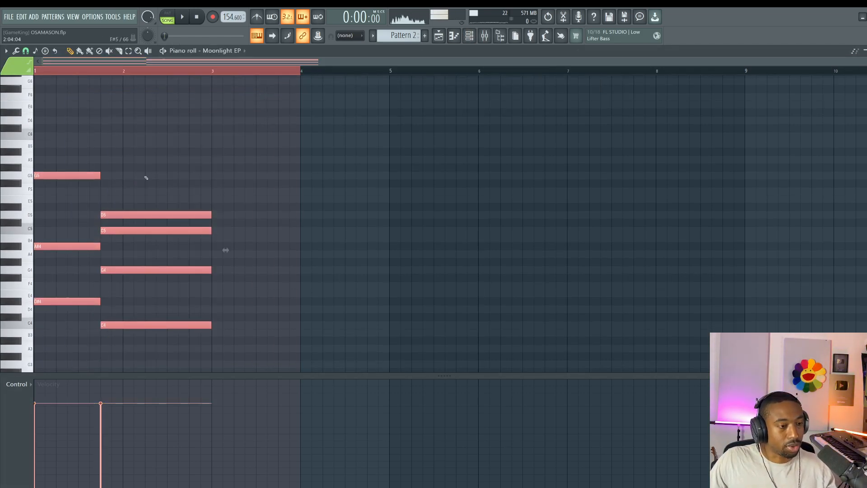
left_click_drag(195, 124, 67, 352)
left_click(138, 131, "ctrl")
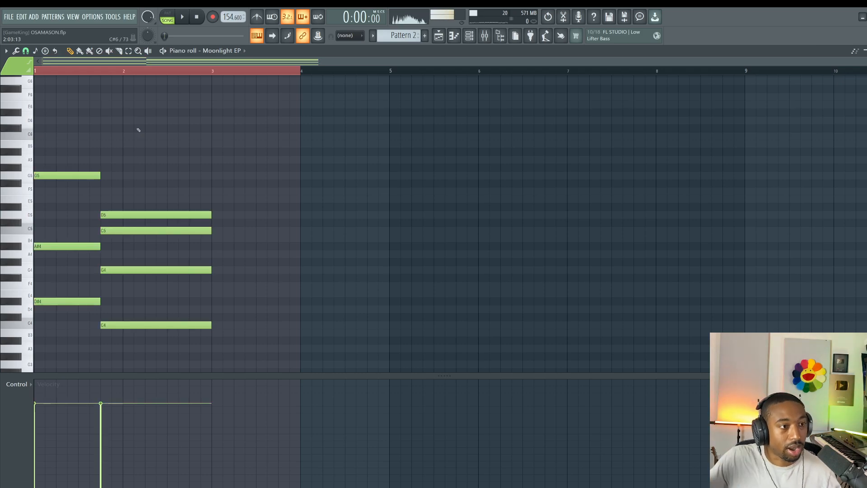
key("space")
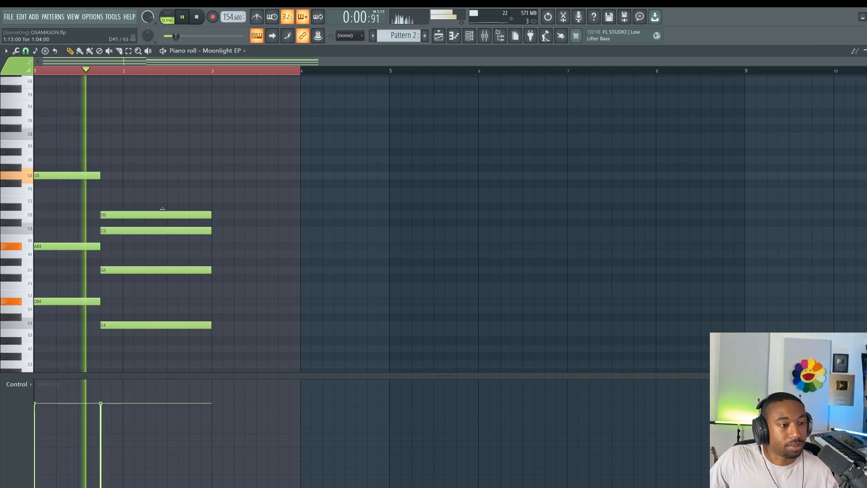
key("space")
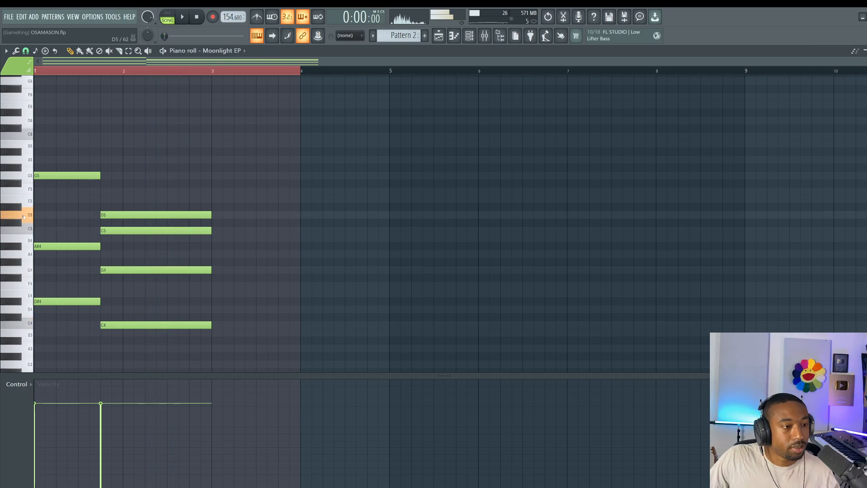
Add a third chord of D5, A4, F4 and D4 at the start of bar 3 and play the progression back
mouse_move(248, 224)
left_mouse_down()
mouse_move(218, 223)
mouse_move(218, 216)
left_mouse_up()
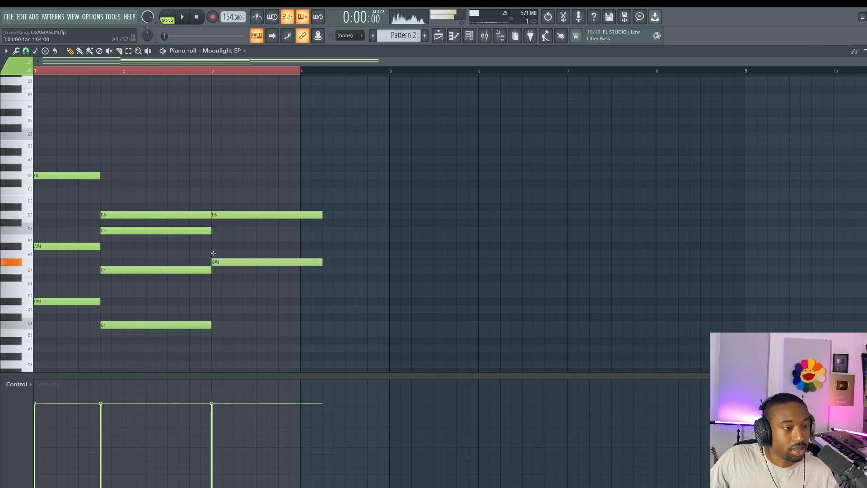
mouse_move(214, 253)
left_mouse_down()
mouse_move(206, 244)
mouse_move(230, 257)
left_mouse_up()
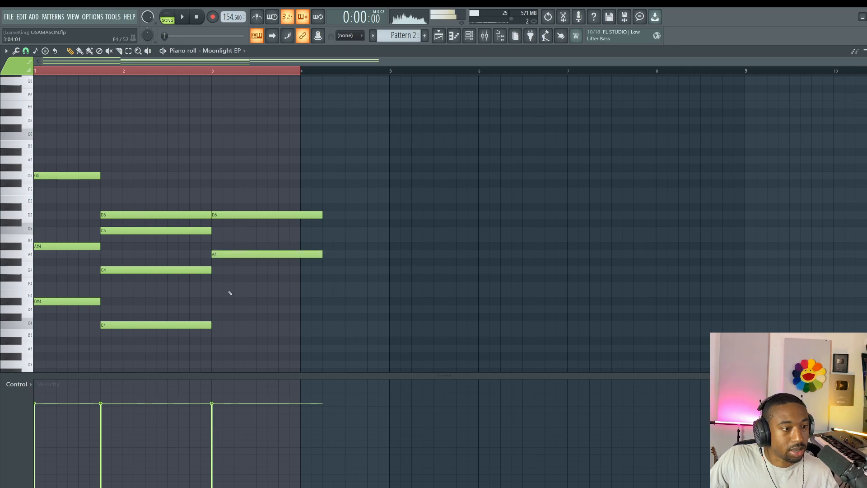
left_click_drag(220, 294, 201, 284)
left_click_drag(236, 310, 214, 318)
key("space")
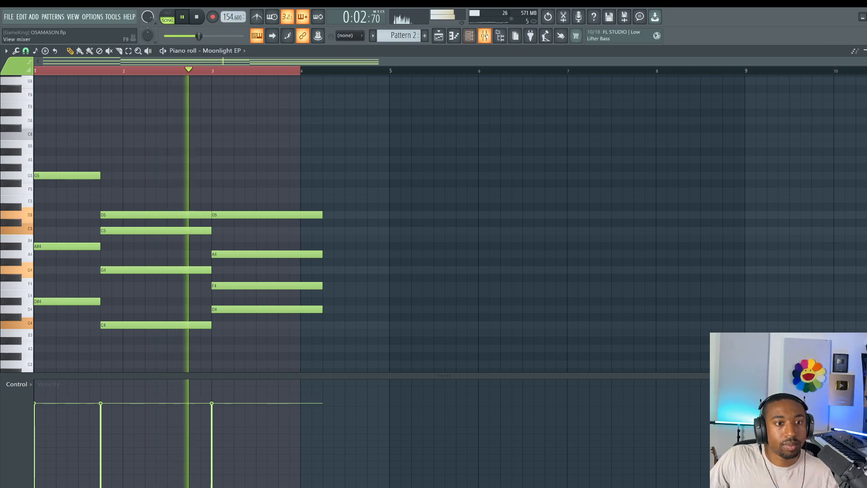
key("F9")
key("F9")
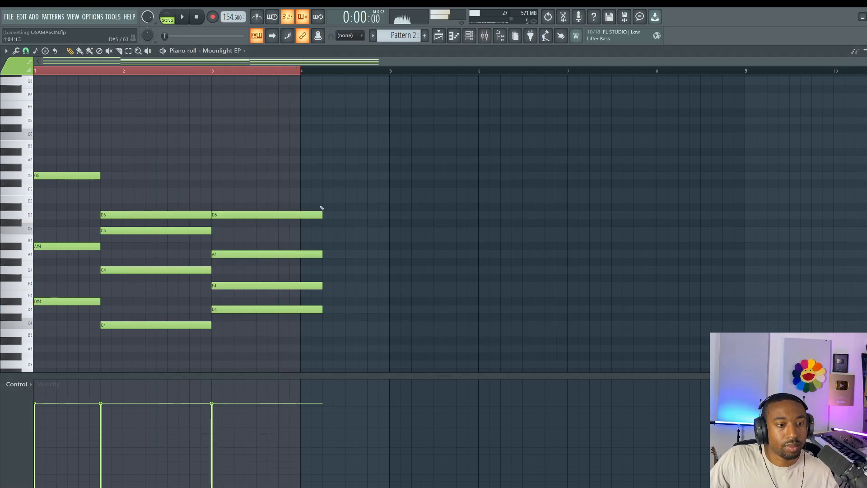
Shorten the four notes of the third chord to 12 steps and turn on the metronome
left_click_drag(322, 208, 316, 345)
left_click_drag(322, 255, 301, 255)
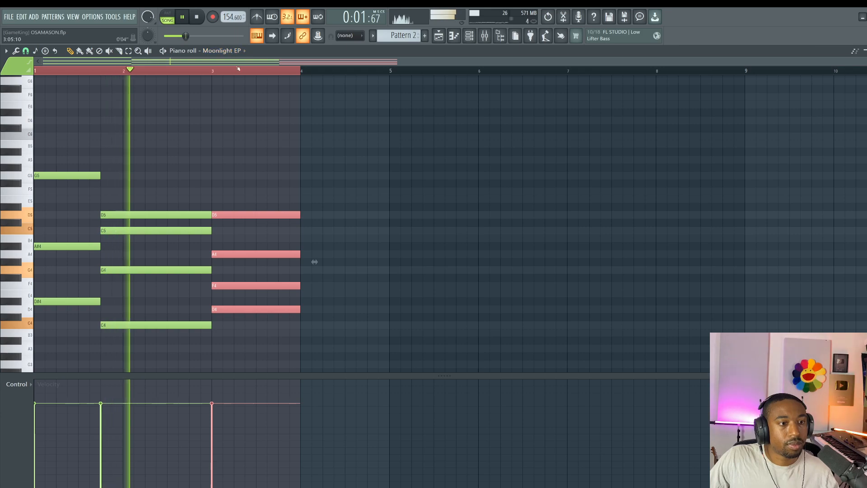
key("ctrl+d")
left_click(256, 18)
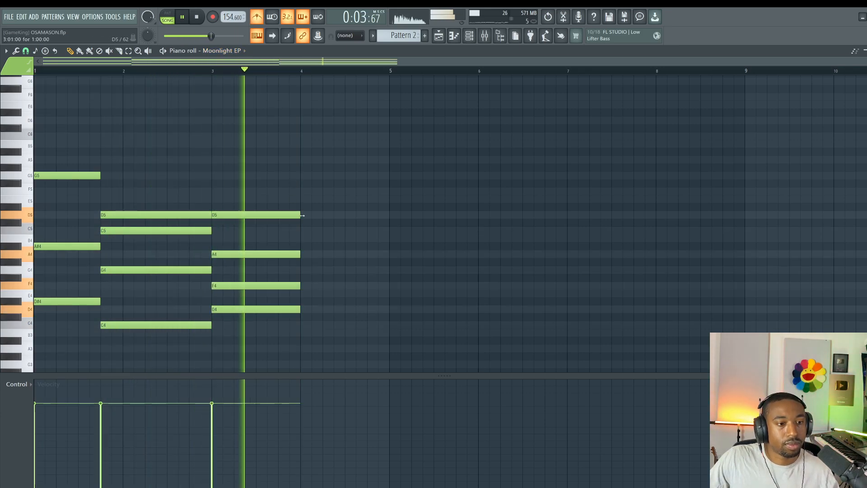
left_click_drag(294, 203, 279, 308)
key("ctrl+d")
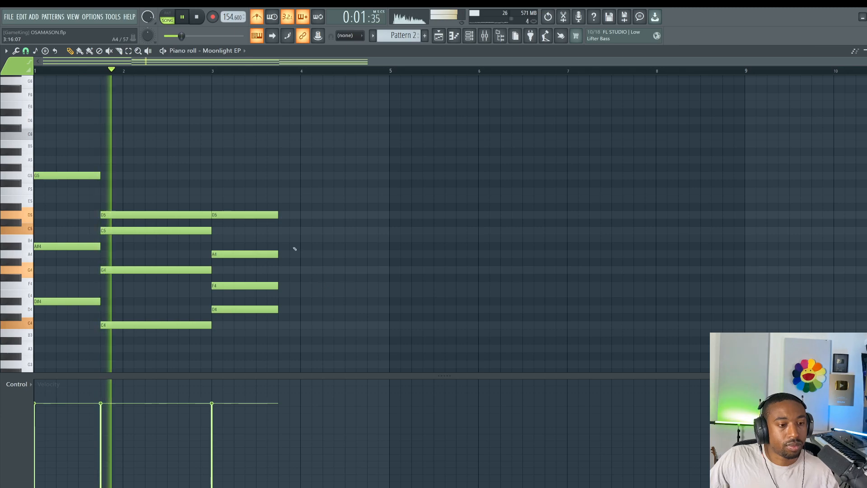
Add 12-step G4, E4 and C4 notes directly after the third chord, trying an A3 below them and deleting it
left_click_drag(285, 242, 280, 294)
key("space")
key("space")
left_click(291, 302)
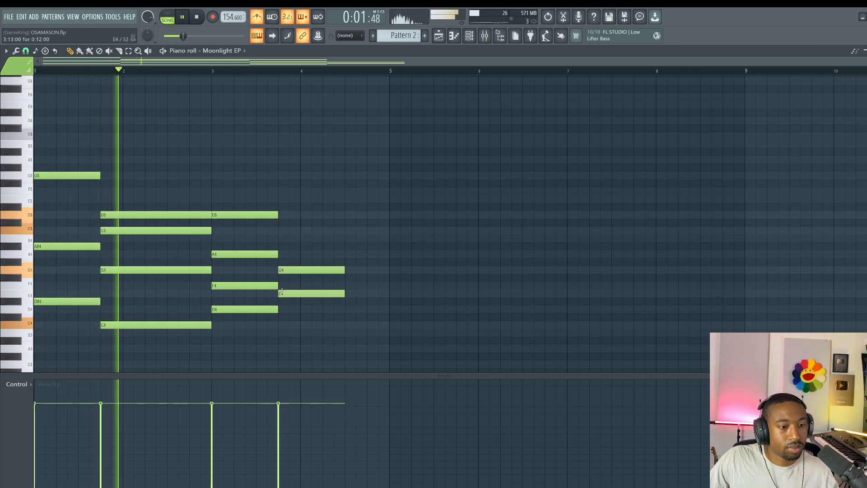
left_click(279, 325)
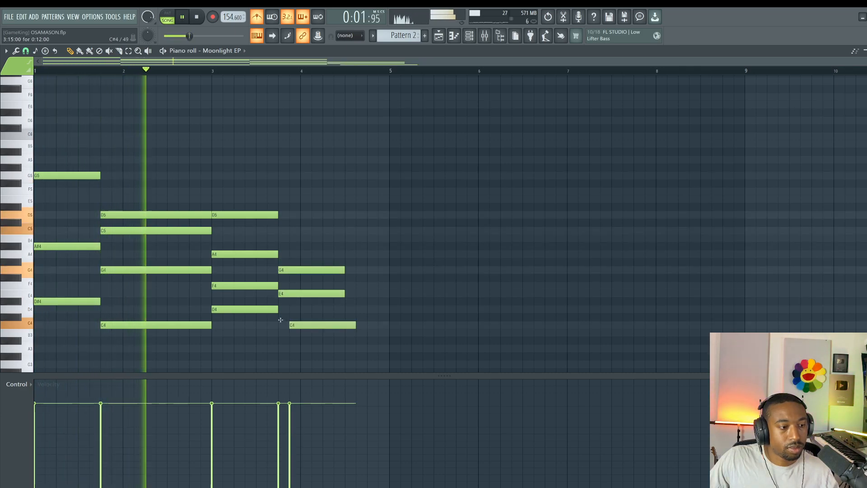
left_click(280, 349)
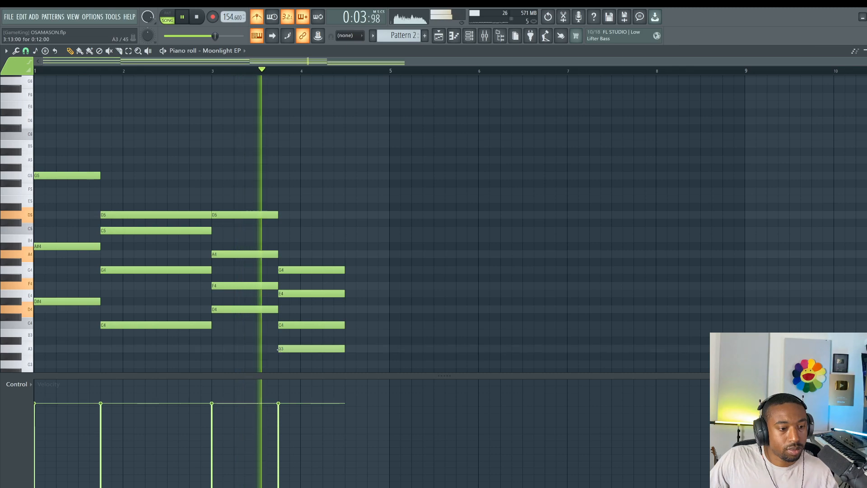
right_click(303, 348)
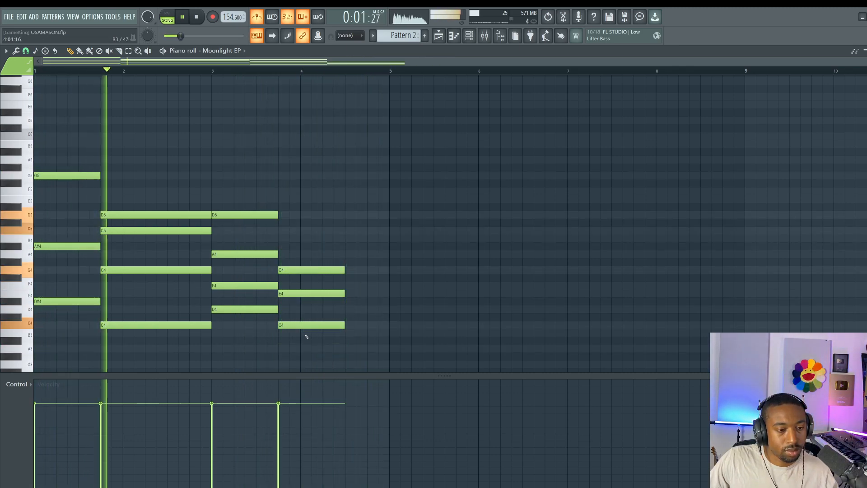
Raise the fourth chord's C4 by one octave and lengthen its three notes to the start of bar 5
left_click(304, 322)
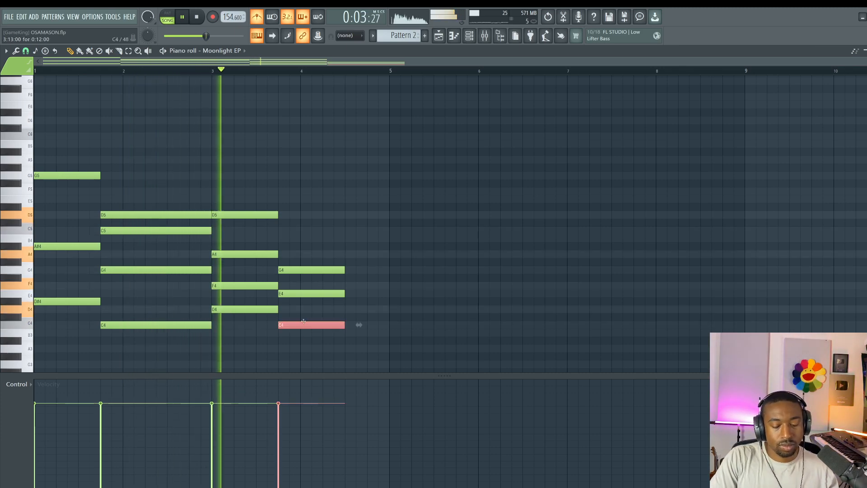
key("ctrl+Up")
left_click_drag(364, 297, 387, 228)
left_click(391, 211)
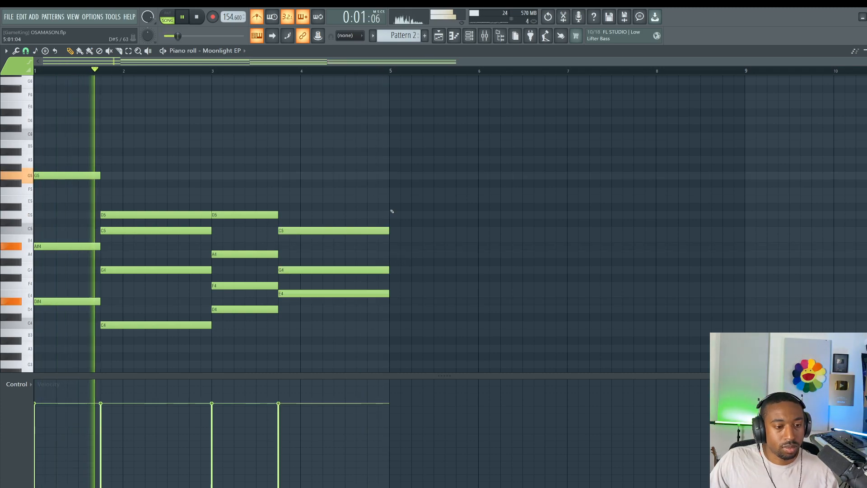
Turn off the metronome and play the finished harmony pattern back from the playlist
key("F9")
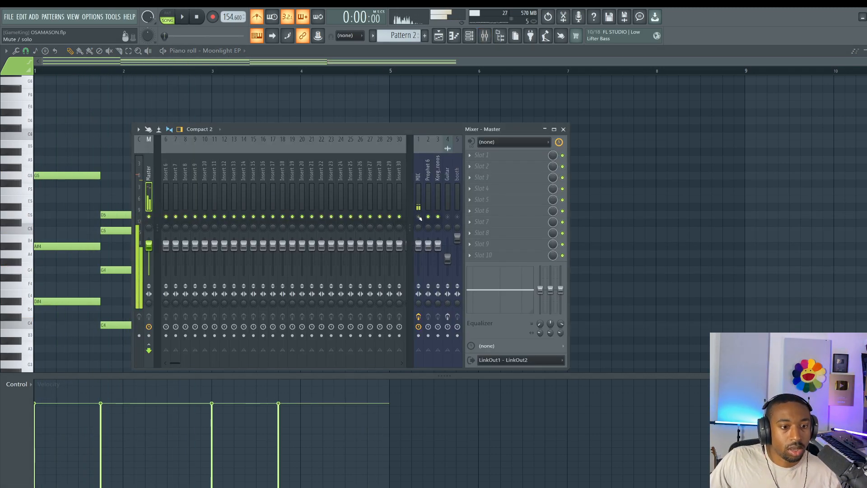
key("space")
key("F9")
key("space")
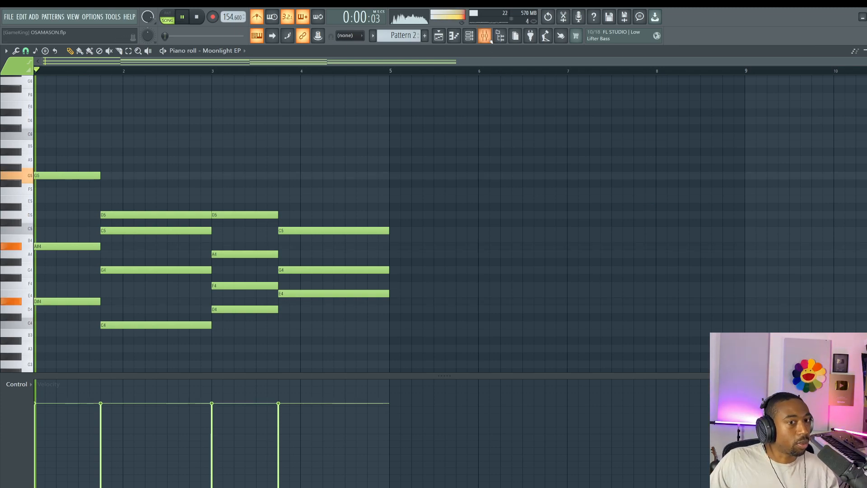
key("space")
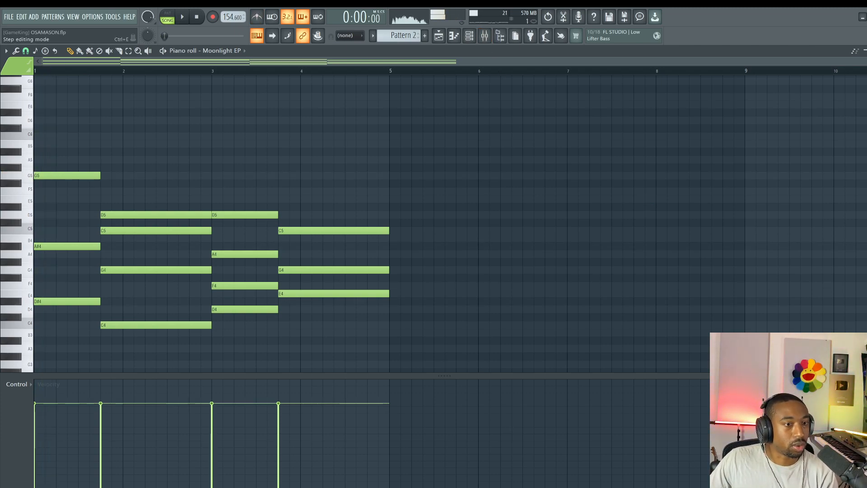
key("space")
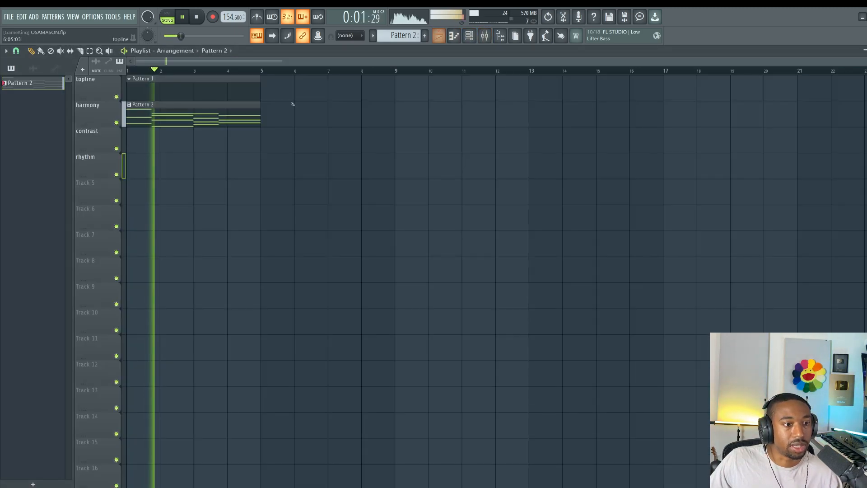
key("F5")
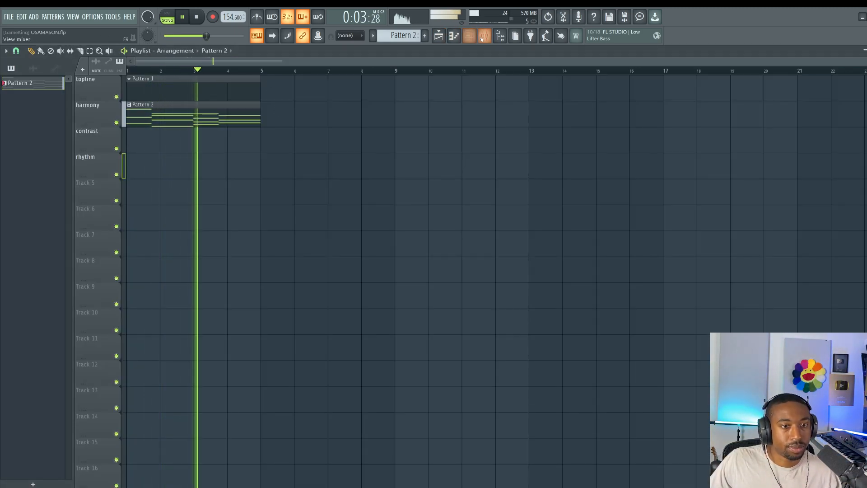
With the mixer and channel rack shown, load the FG Ace of Spades preset into Sawer and close its window
key("F9")
key("F6")
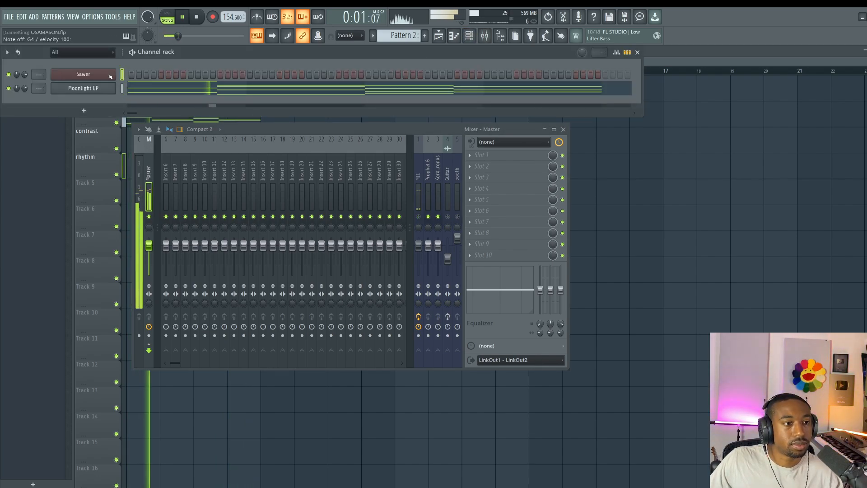
left_click(83, 74)
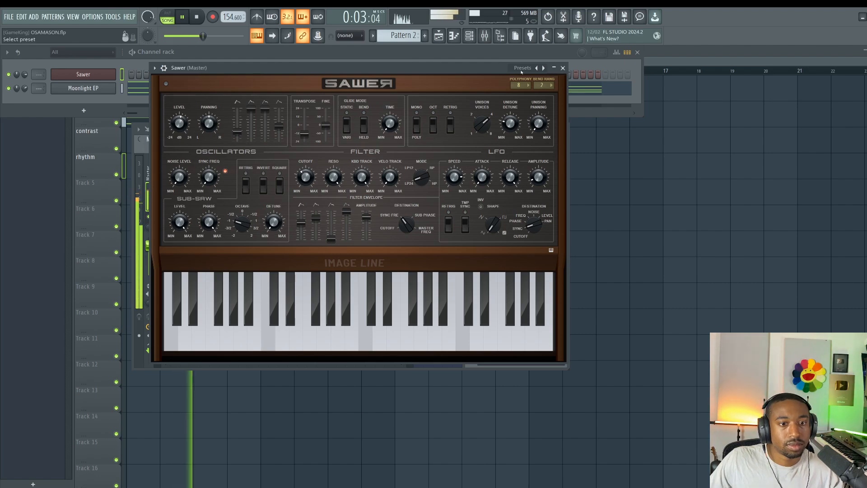
left_click(523, 68)
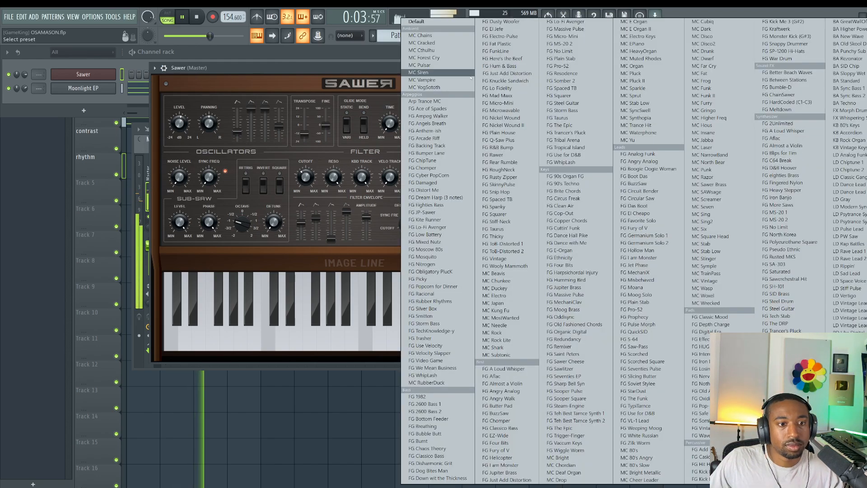
left_click(433, 108)
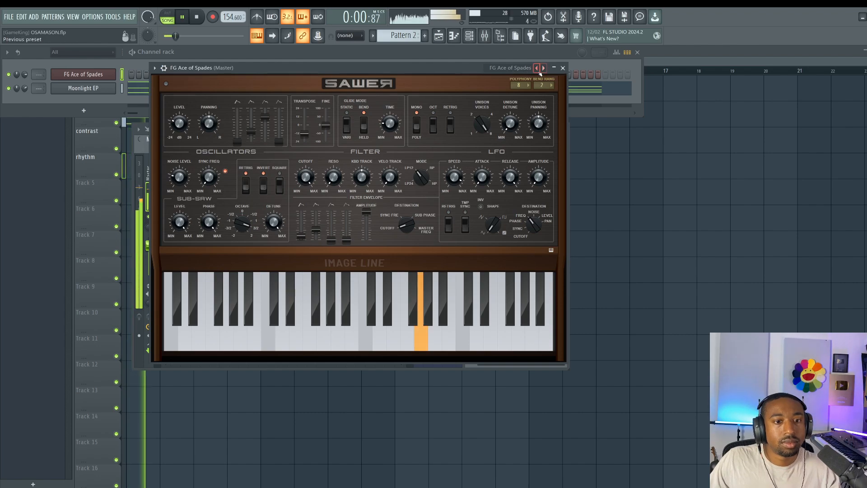
left_click(563, 68)
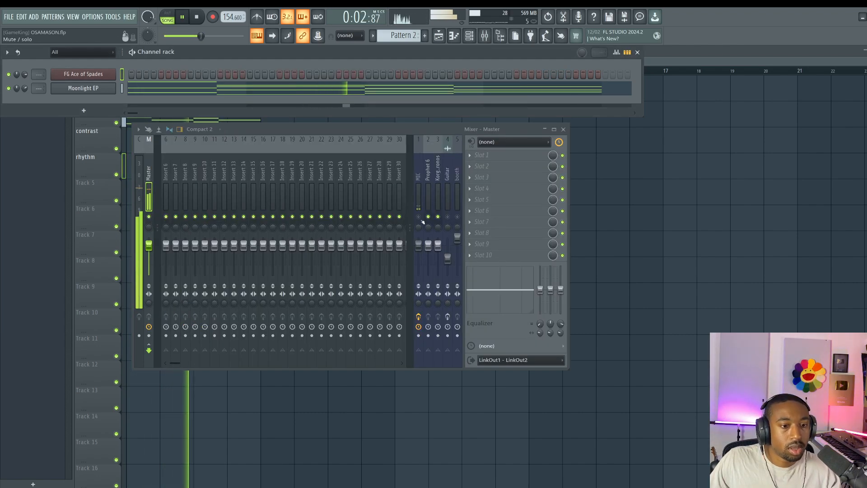
Reopen Sawer, try the Arp Trance MC preset and close its window
left_click(103, 75)
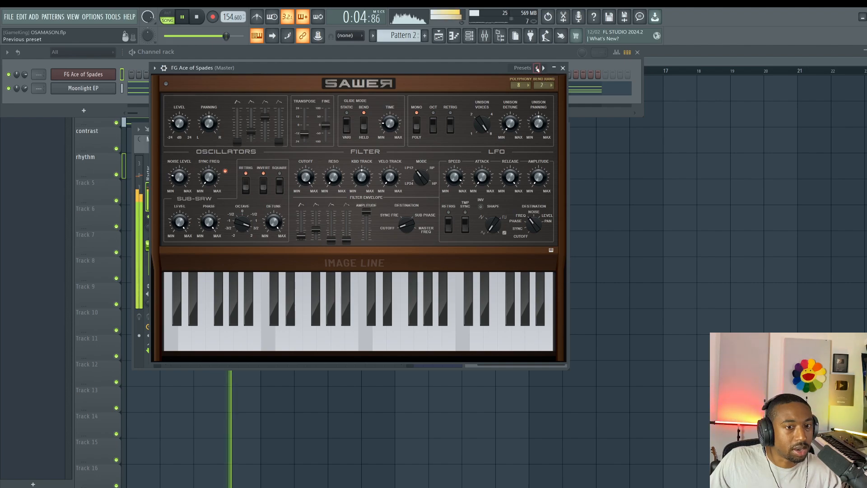
left_click(523, 73)
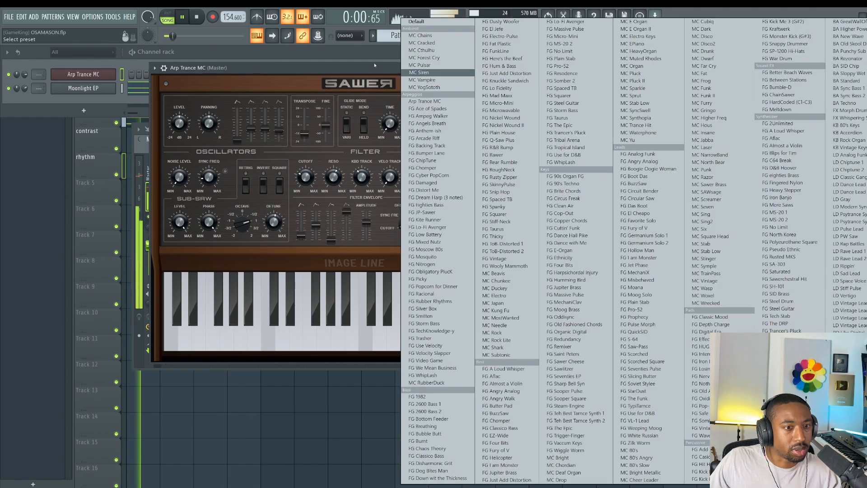
left_click(456, 79)
left_click(563, 68)
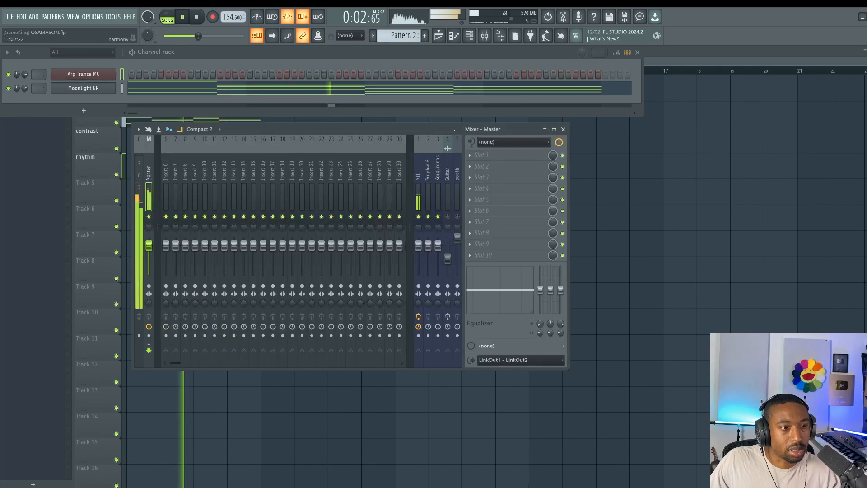
left_click(419, 218)
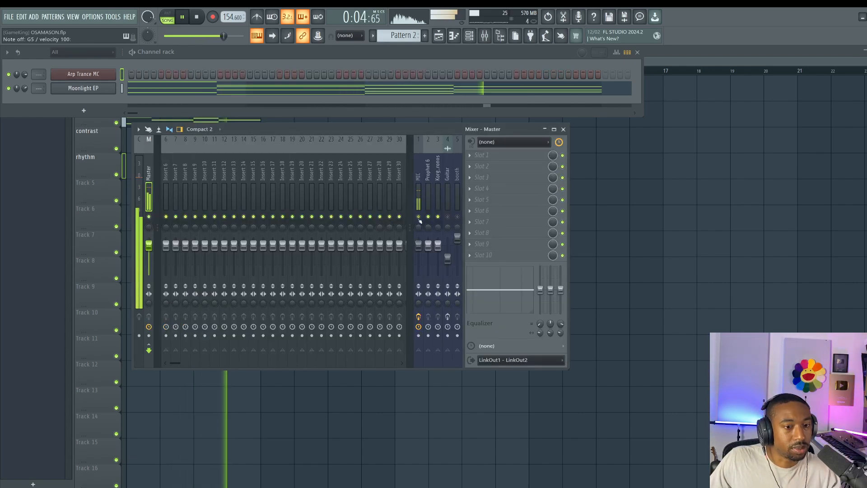
Set Sawer back to the FG Ace of Spades preset, audition a note, close its window and stop playback
left_click(83, 74)
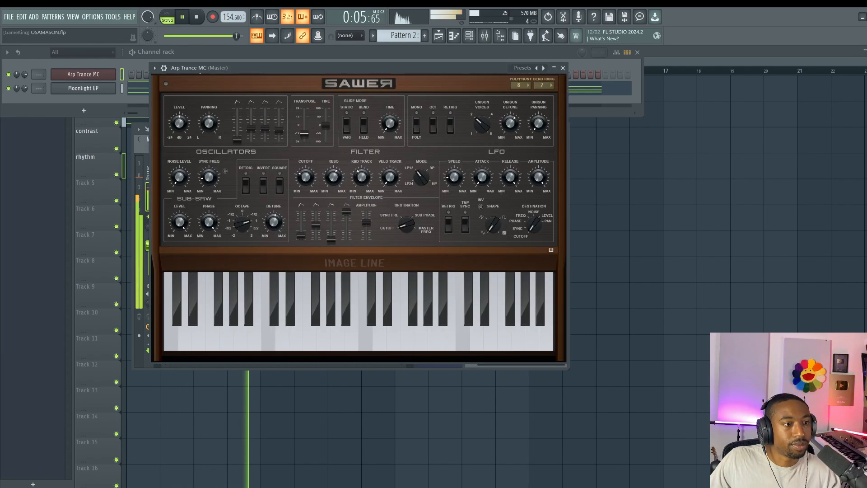
left_click(543, 69)
key("b")
key("b")
left_click(562, 68)
key("space")
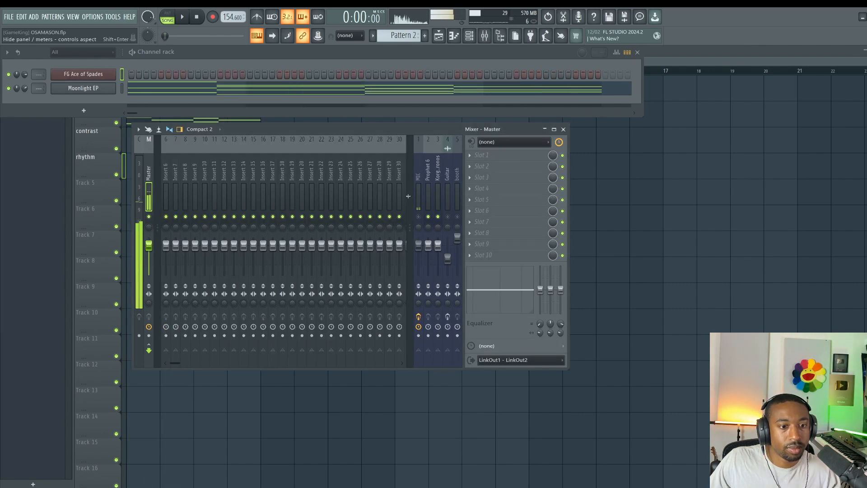
Return to the playlist and show the channel rack over it
left_click(601, 173)
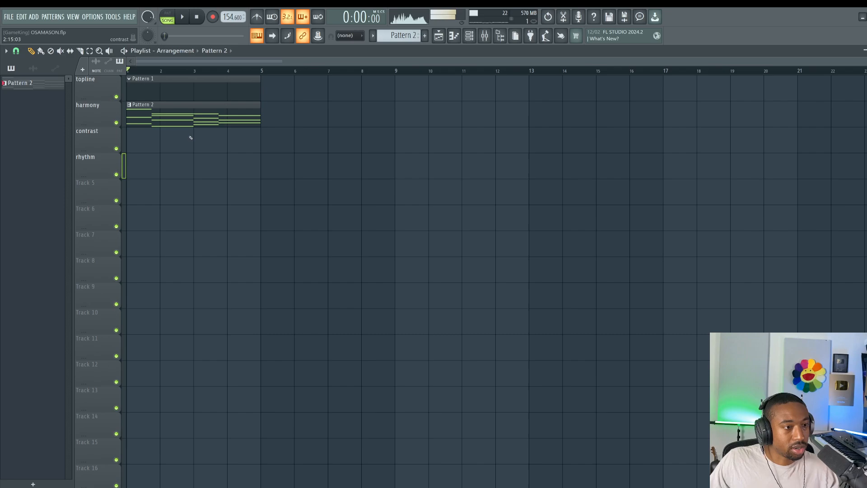
left_click(473, 39)
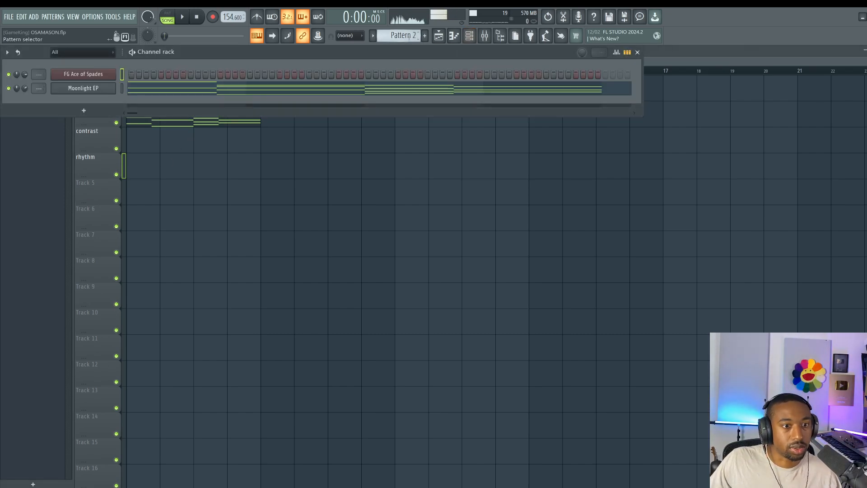
Create Pattern 3, place it over bars 1 to 4 of the rhythm track and open it in the channel rack
left_click(425, 36)
left_click(167, 173)
left_click_drag(155, 167, 244, 153)
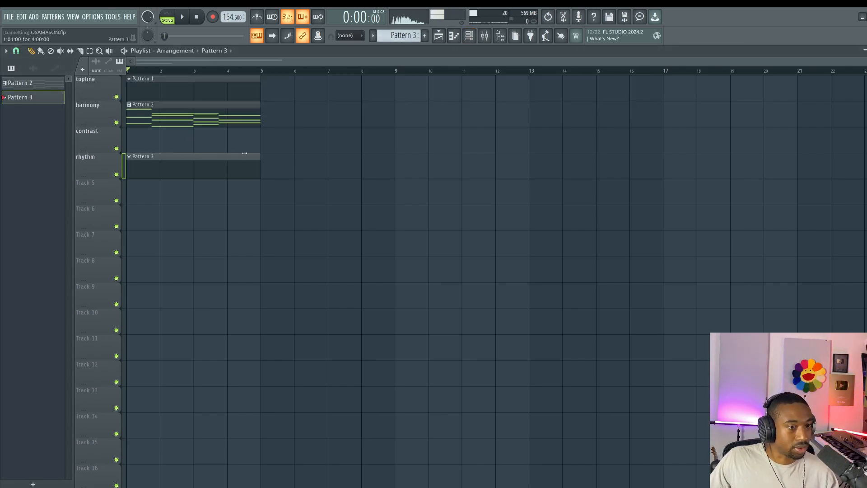
double_click(211, 169)
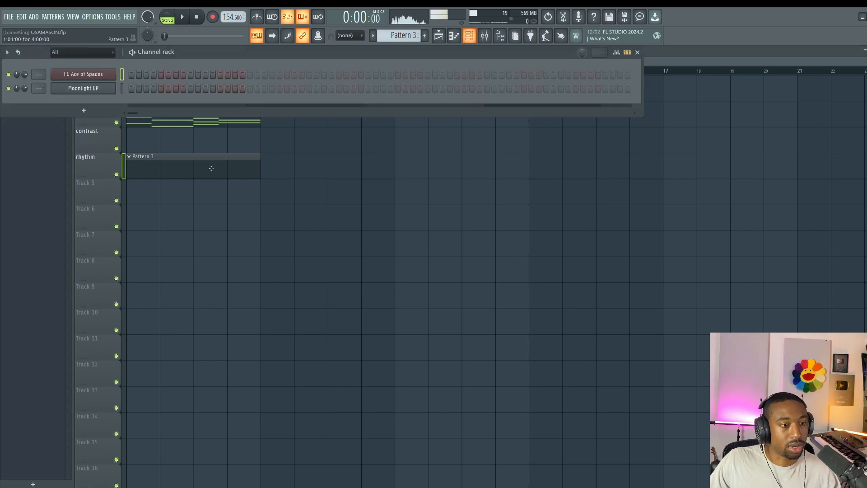
In Pattern 3's FG Ace of Spades piano roll, add a one-beat G5 note on beat 3 of bar 1
left_click(485, 39)
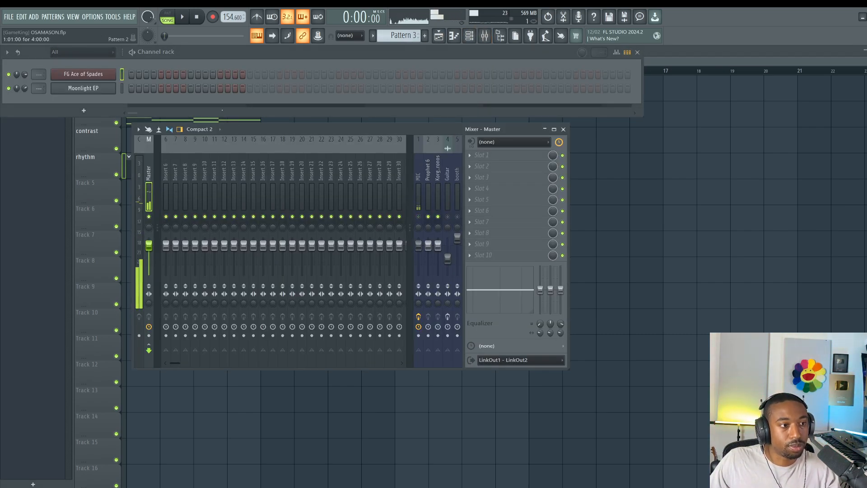
key("space")
right_click(111, 71)
left_click(127, 74)
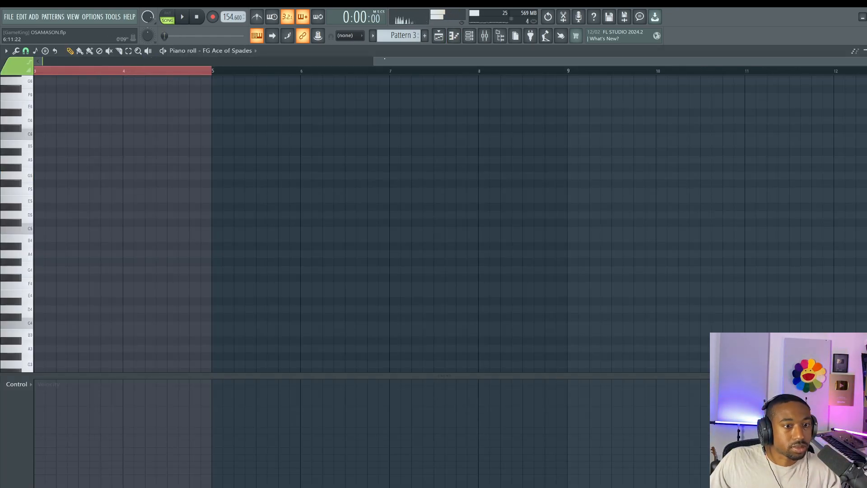
left_click_drag(385, 60, 52, 61)
key("space")
key("space")
left_click(88, 176)
key("space")
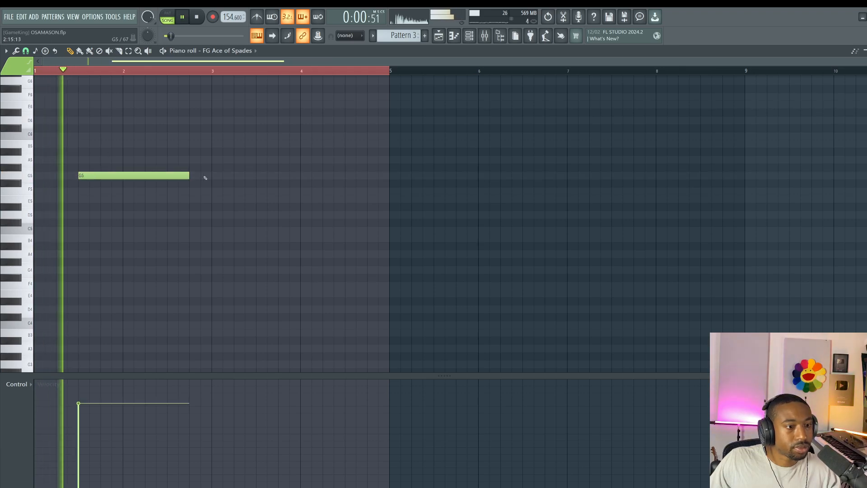
left_click_drag(189, 176, 101, 176)
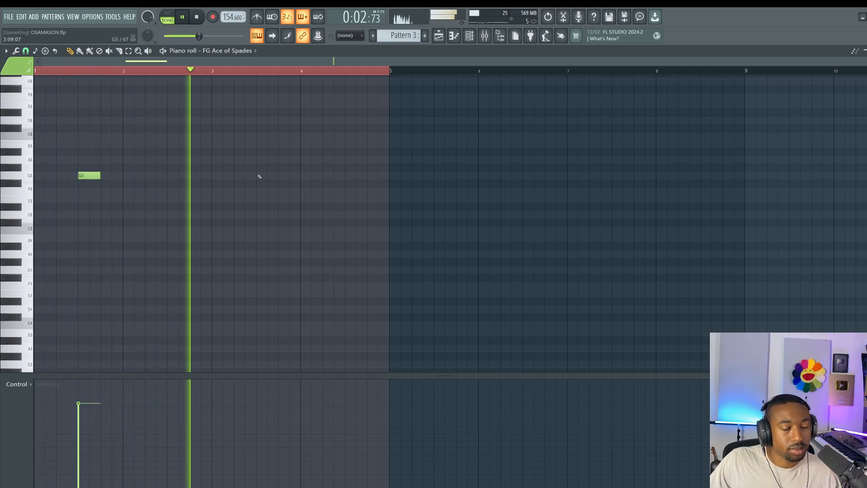
Duplicate the harmony and rhythm clips in the playlist so they also fill bars 5 to 8
key("F5")
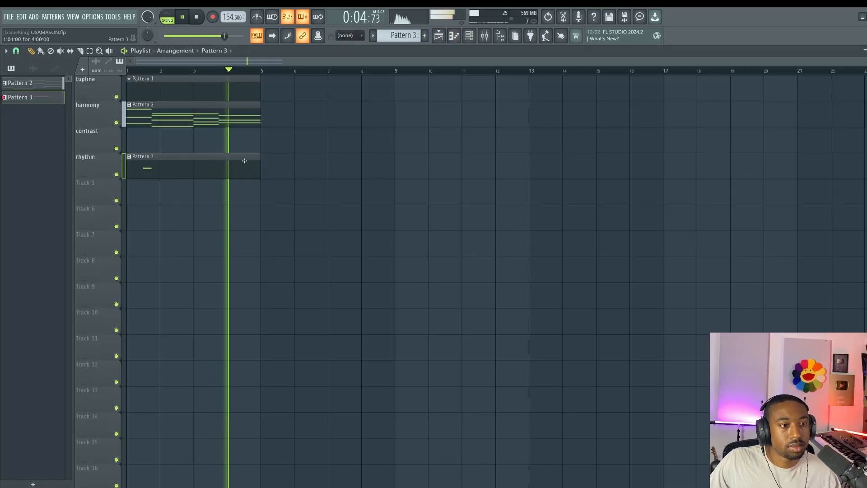
left_click_drag(291, 203, 145, 103)
key("ctrl+b")
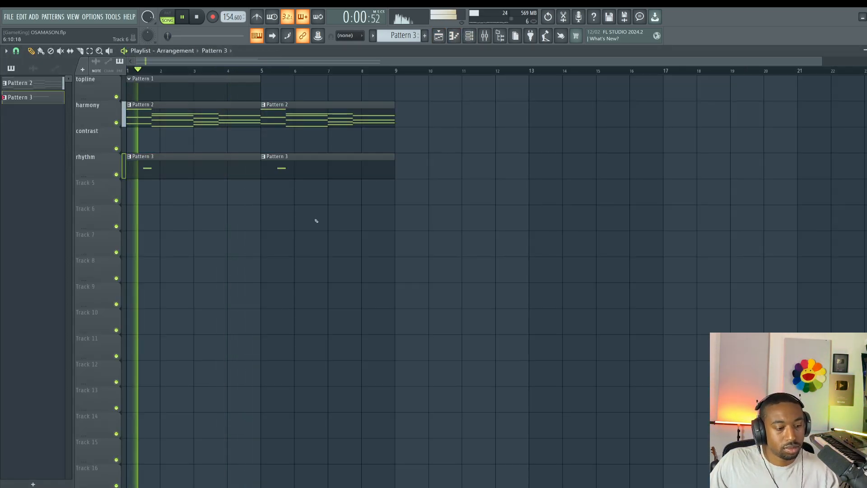
Add a second Sawer instrument as a new channel and bring its window in front of the mixer
left_click(469, 36)
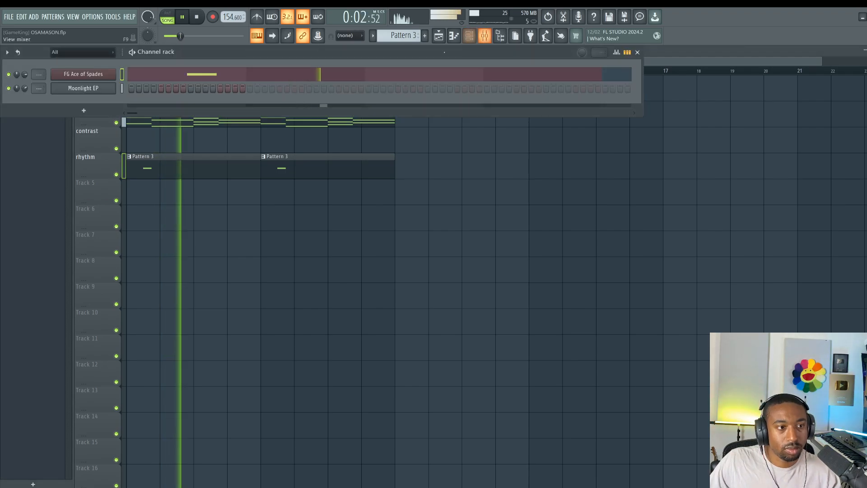
left_click(83, 110)
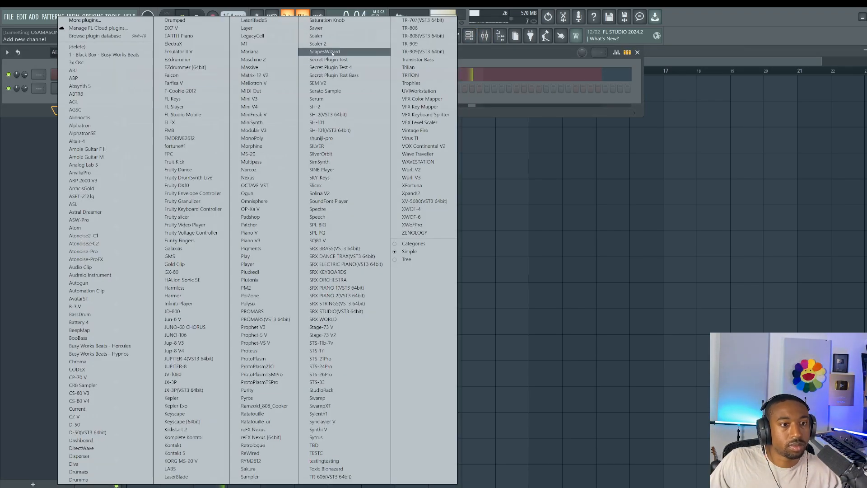
left_click(330, 30)
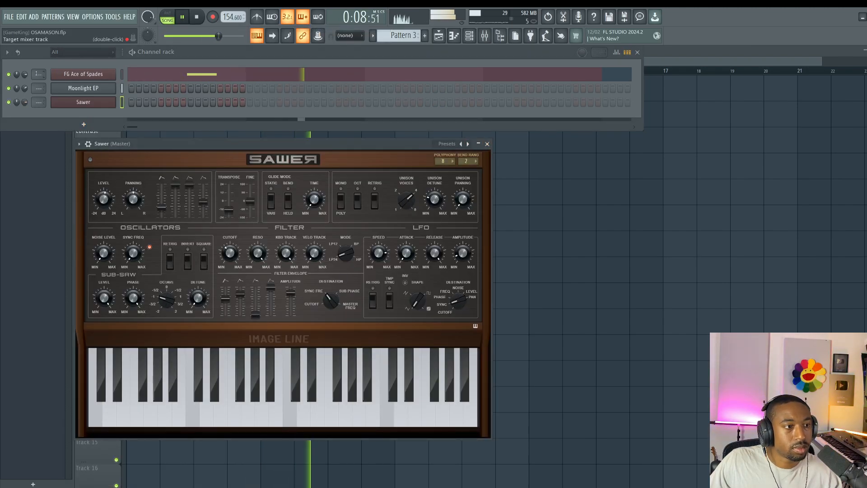
left_click(486, 38)
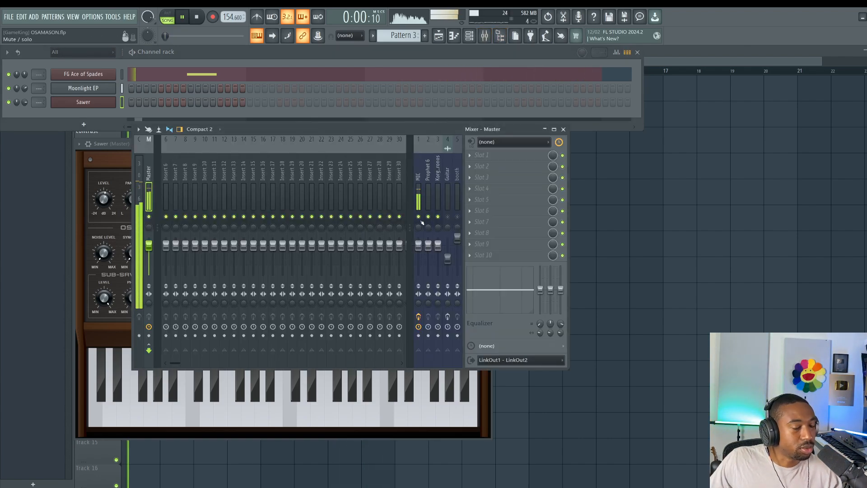
left_click(488, 397)
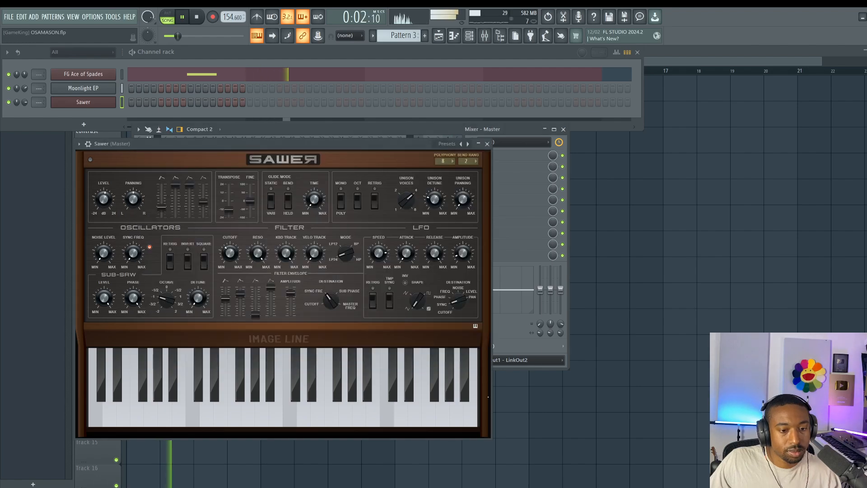
Try lead presets in the new Sawer, from FG Analog Funk through FG BuzzSaw, and settle on FG Circuit Bender
left_click(453, 143)
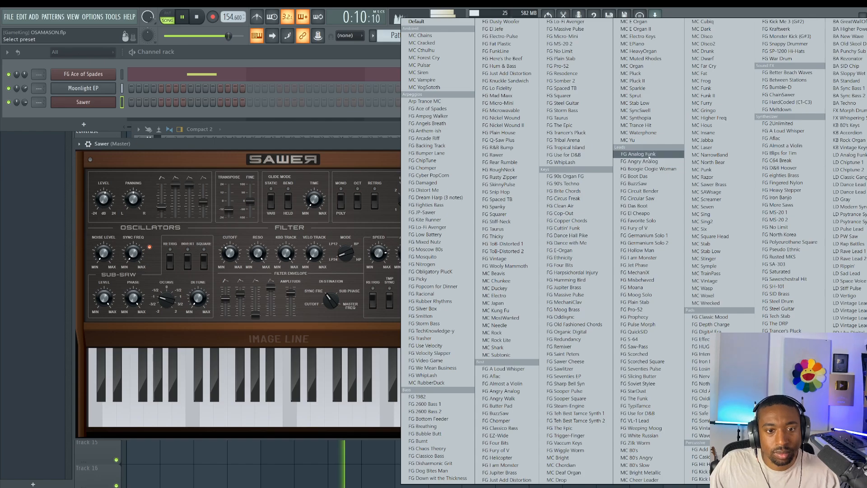
left_click(641, 154)
left_click(487, 145)
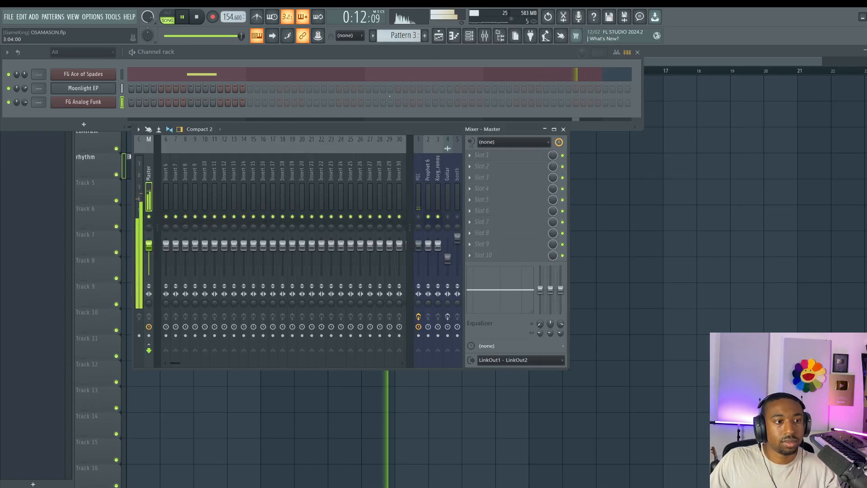
left_click(102, 104)
left_click(467, 143)
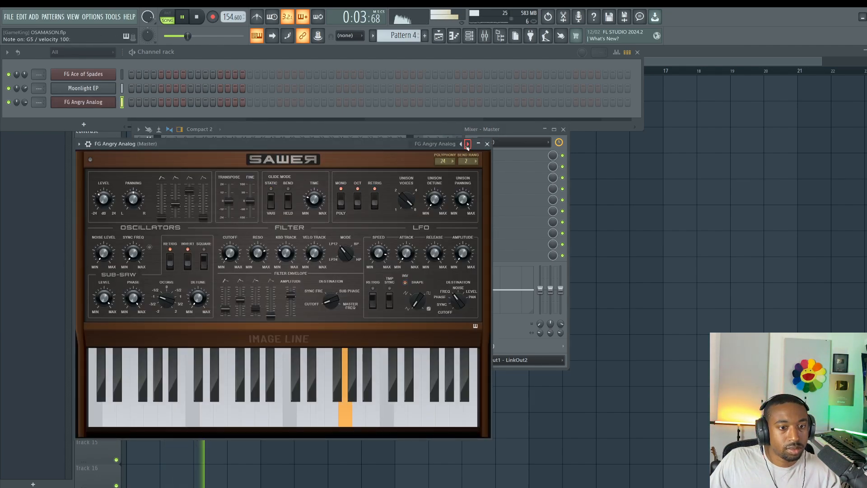
left_click(468, 144)
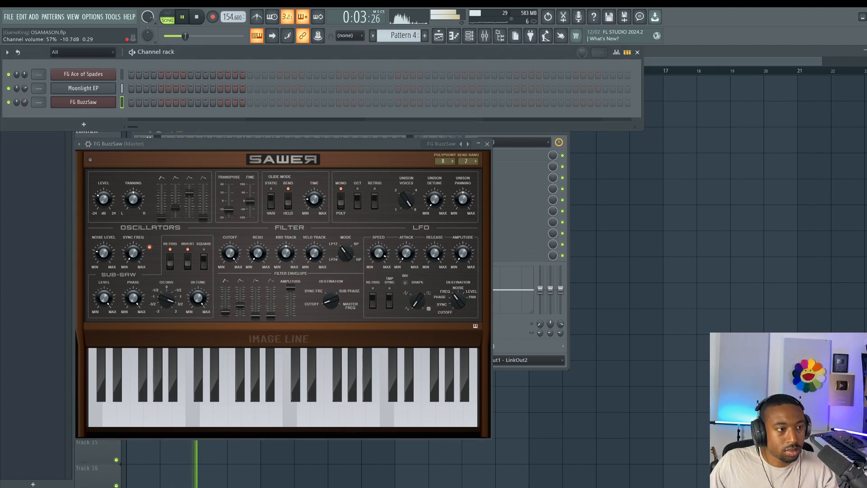
left_click(468, 144)
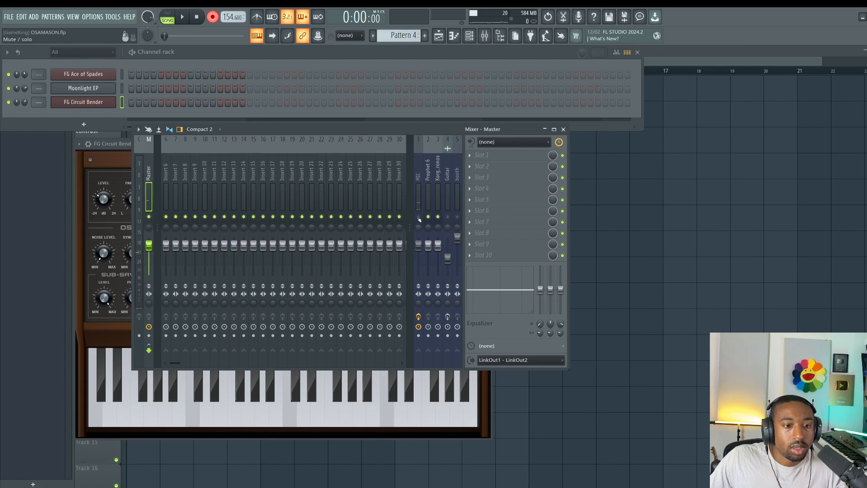
Reset the typing keyboard's piano settings and close the mixer
right_click(256, 36)
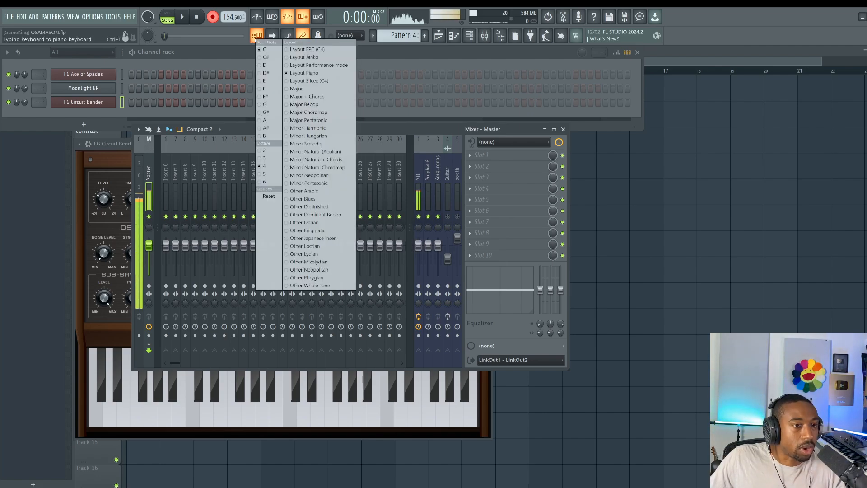
left_click(273, 196)
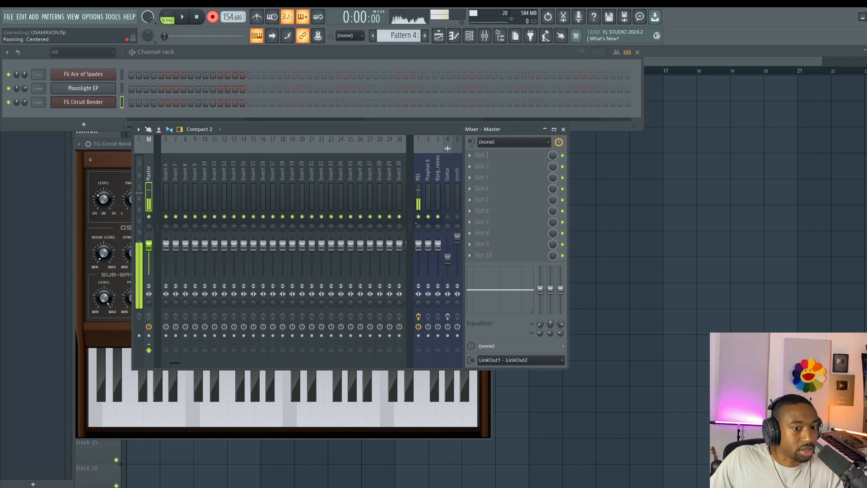
left_click(564, 129)
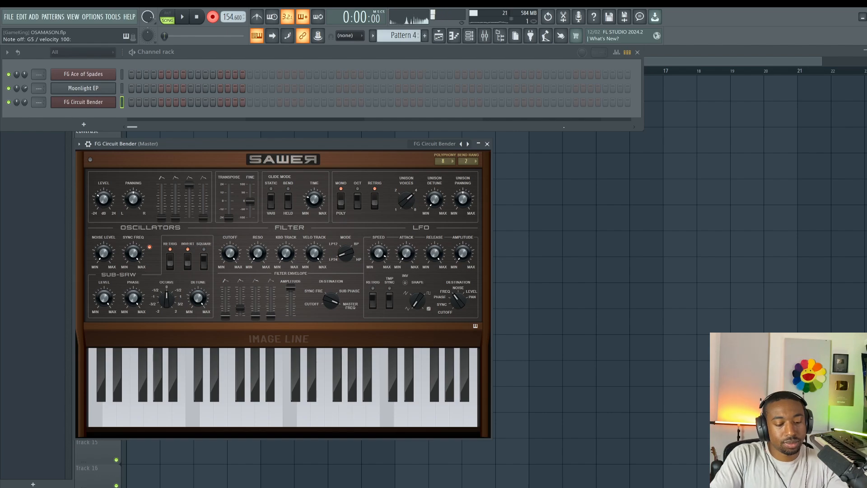
Rehearse and record a short FG Circuit Bender melody of G5, A#5, C6, D6, F5 and G5 into Pattern 4
key("o")
key("r")
key("t")
key("t")
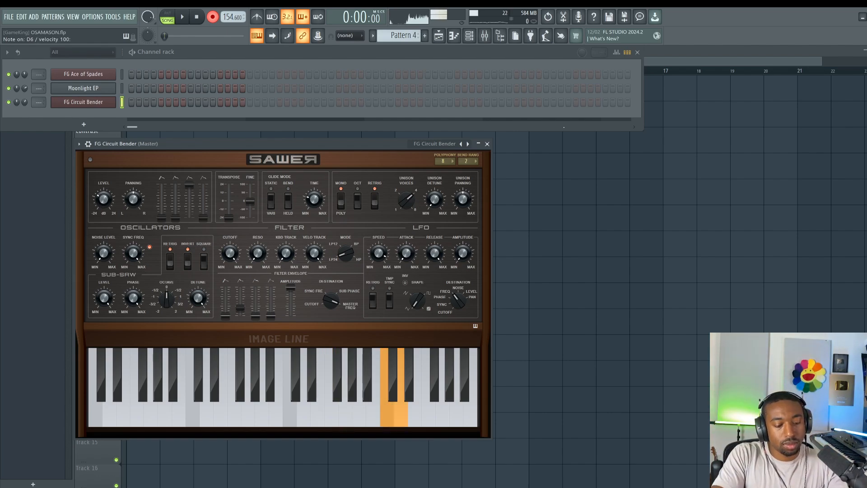
key("space")
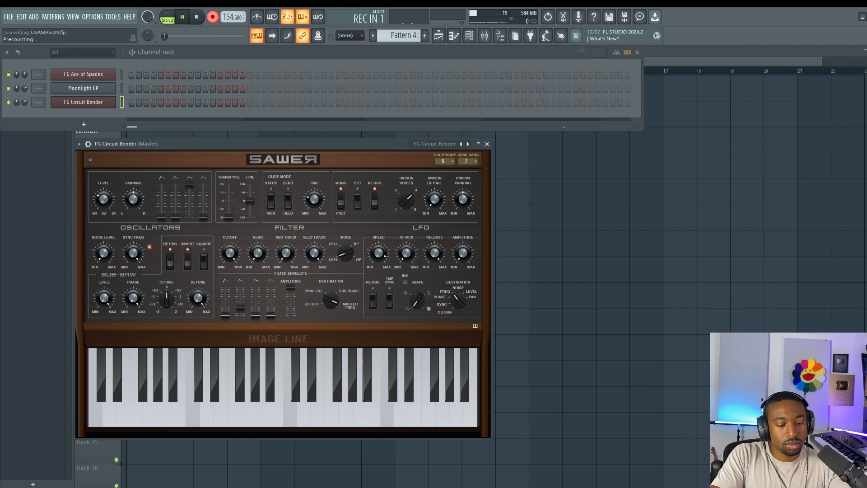
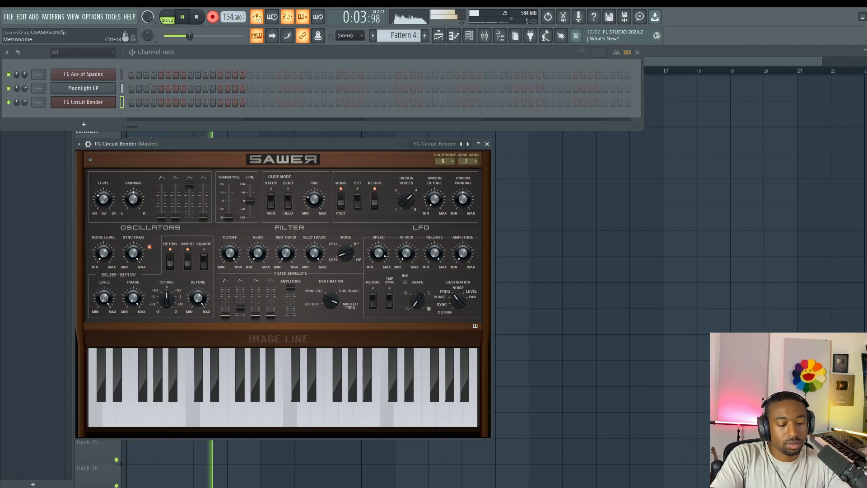
key("t")
key("o")
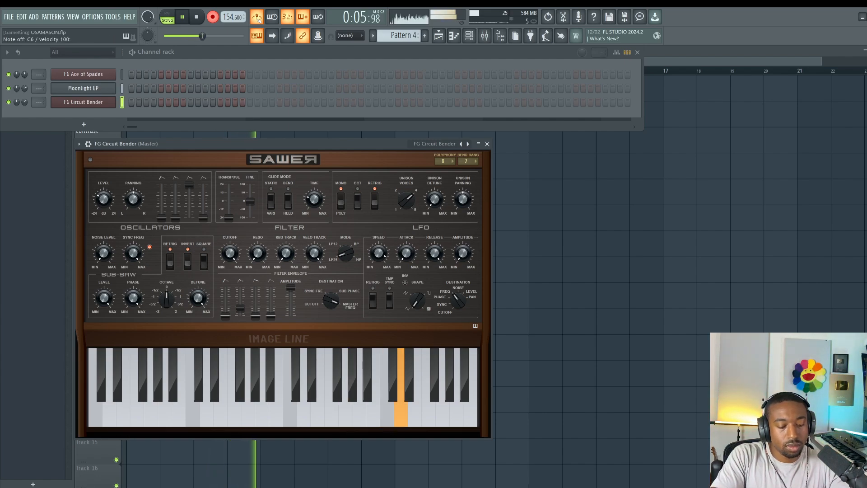
key("t")
key("space")
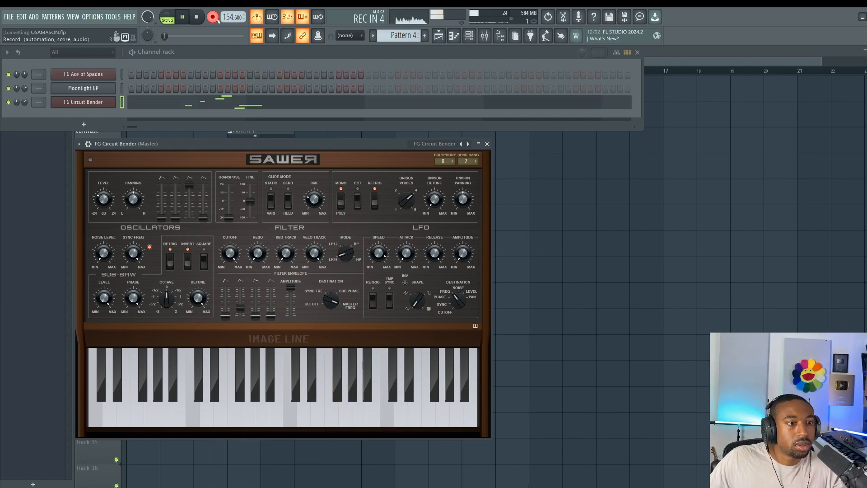
In Pattern 4's piano roll, nudge the final F5 and G5 notes slightly earlier and return to the playlist
left_click(222, 109)
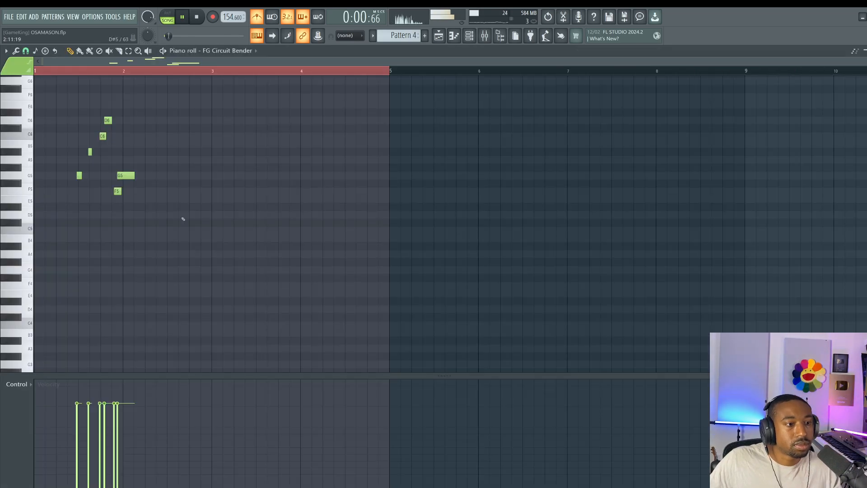
left_click_drag(170, 234, 113, 163)
scroll(149, 183, "up", 4)
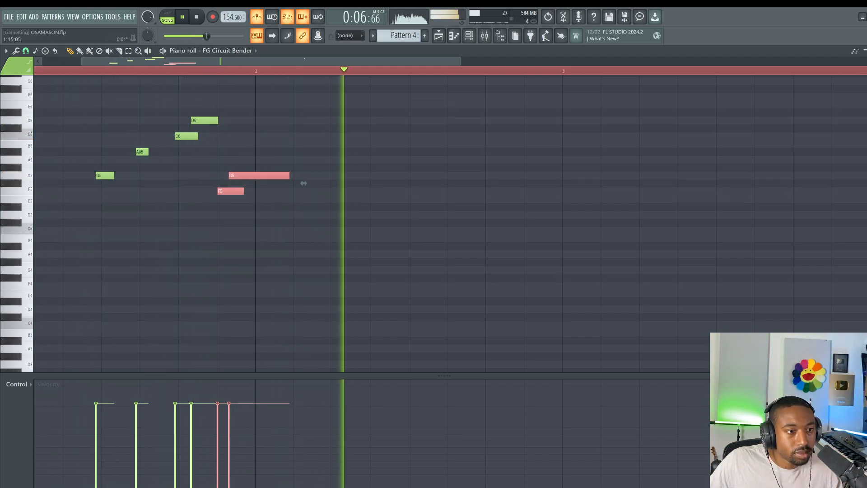
key("F5")
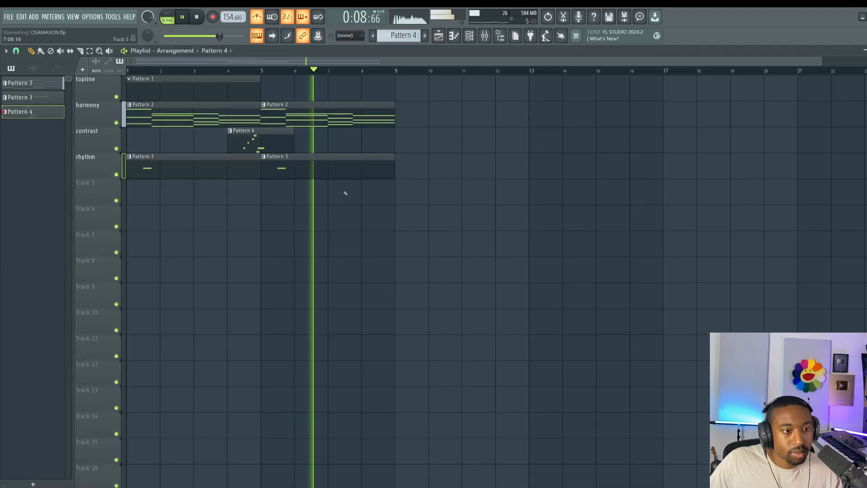
Show the channel rack and mixer, and mute mixer tracks 3, 2 and 1
left_click(469, 36)
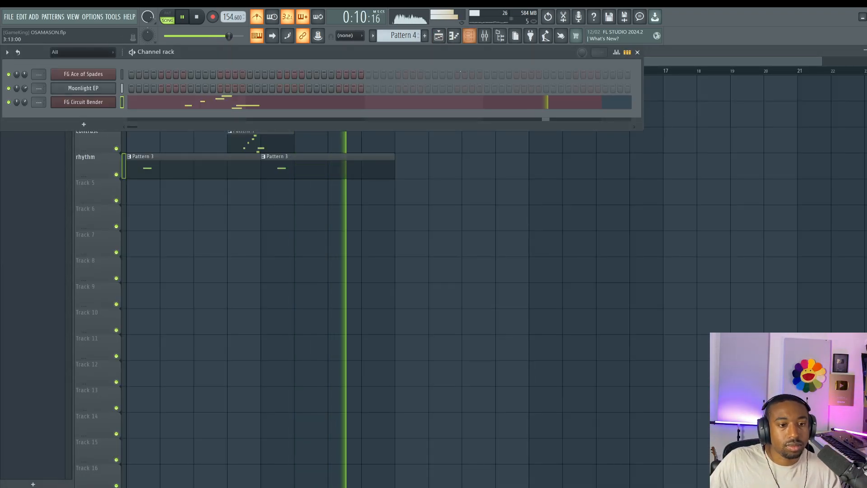
left_click(484, 36)
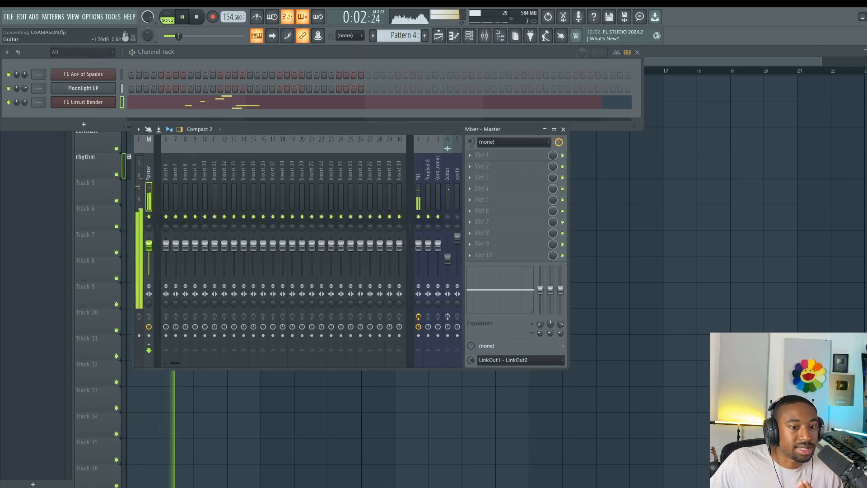
left_click(438, 216)
left_click(428, 217)
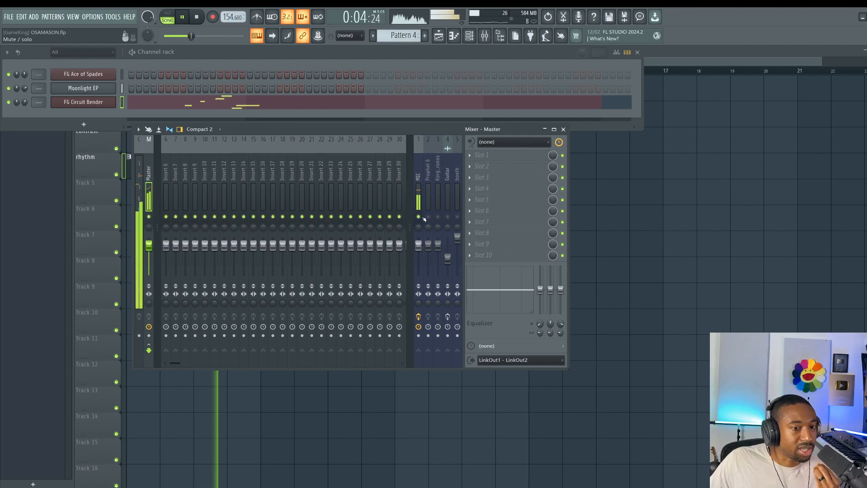
left_click(419, 216)
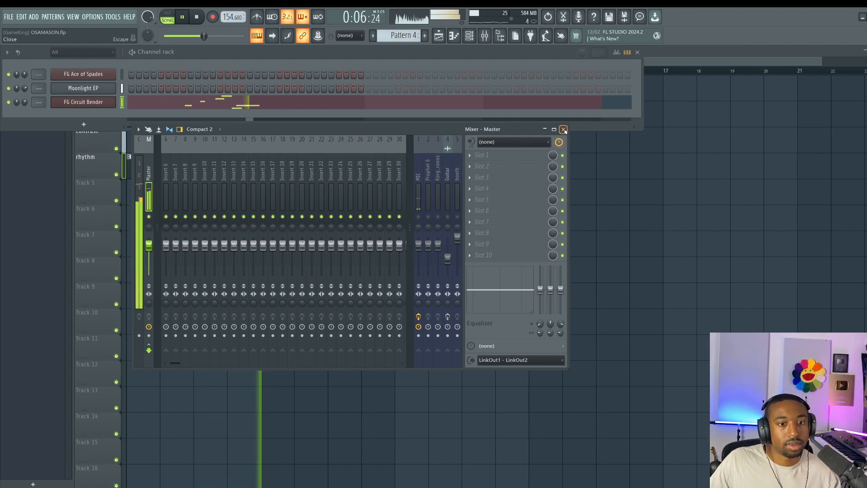
Close the mixer and channel rack to return to the playlist, and stop playback
left_click(564, 130)
left_click(637, 52)
left_click(268, 138, "ctrl")
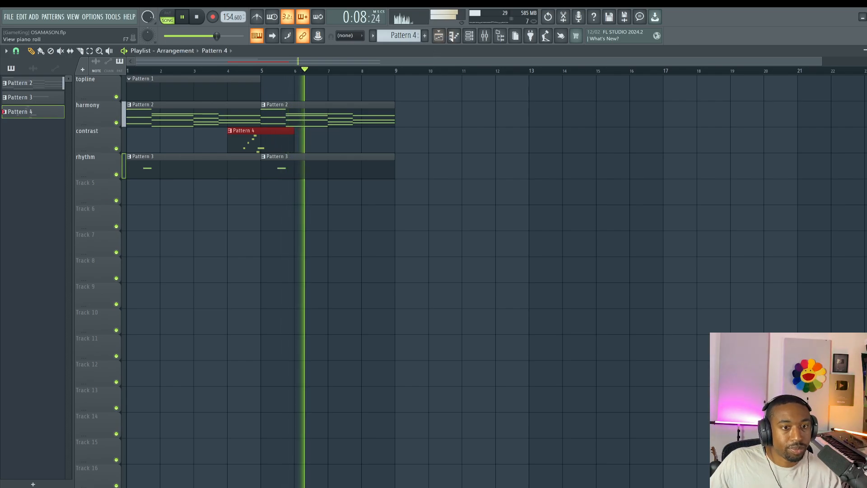
left_click(485, 35)
key("space")
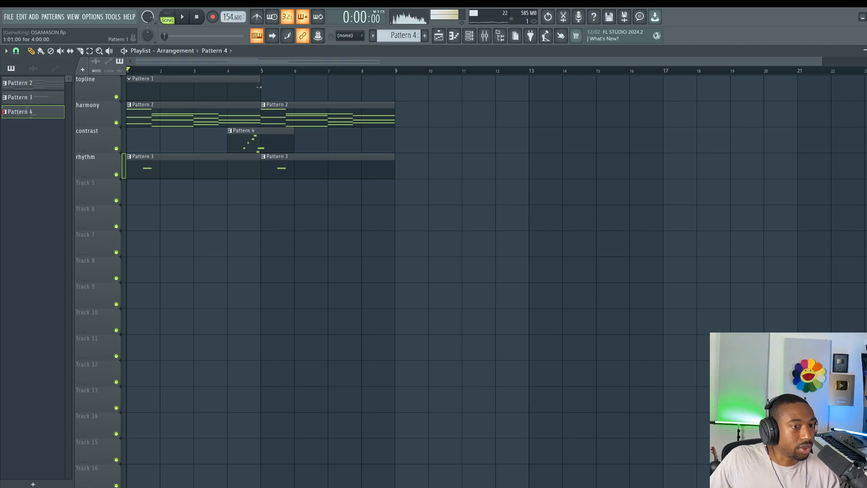
Play the arrangement and mute the MIC track in the mixer
key("space")
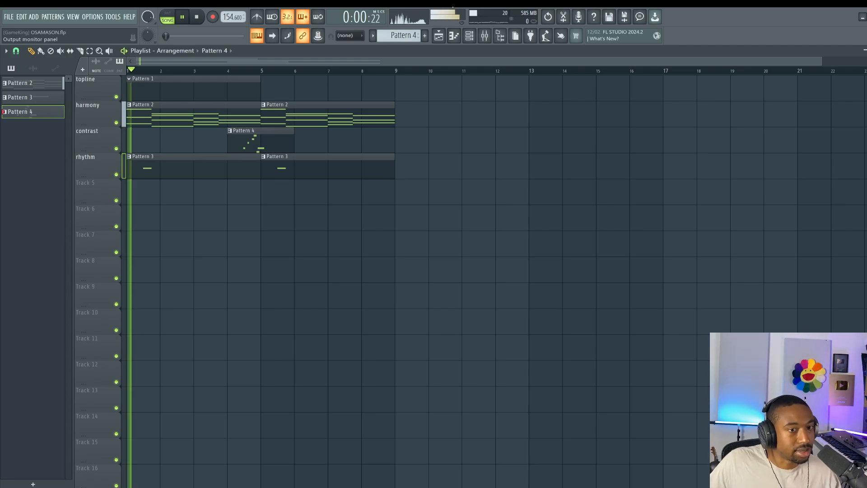
left_click(485, 36)
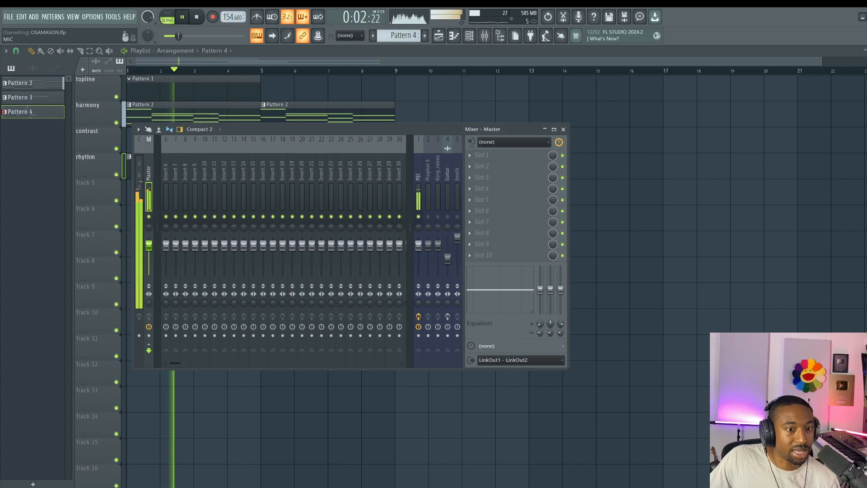
left_click(419, 217)
left_click(454, 36)
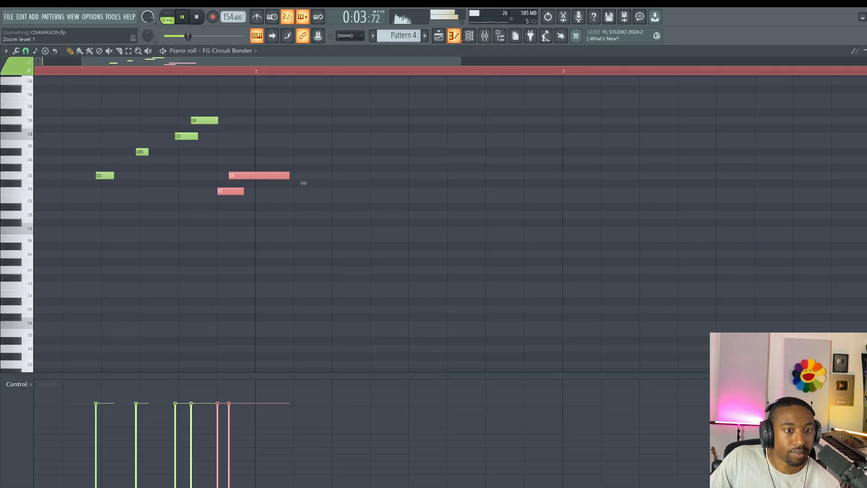
left_click(457, 37)
Add a PoiZone instrument channel and move its window clear of the mixer's input tracks
left_click(469, 36)
left_click(86, 124)
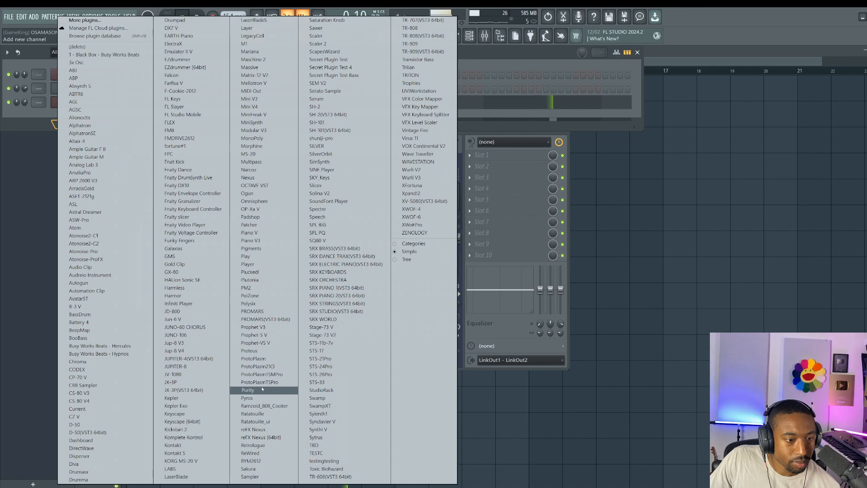
left_click(260, 296)
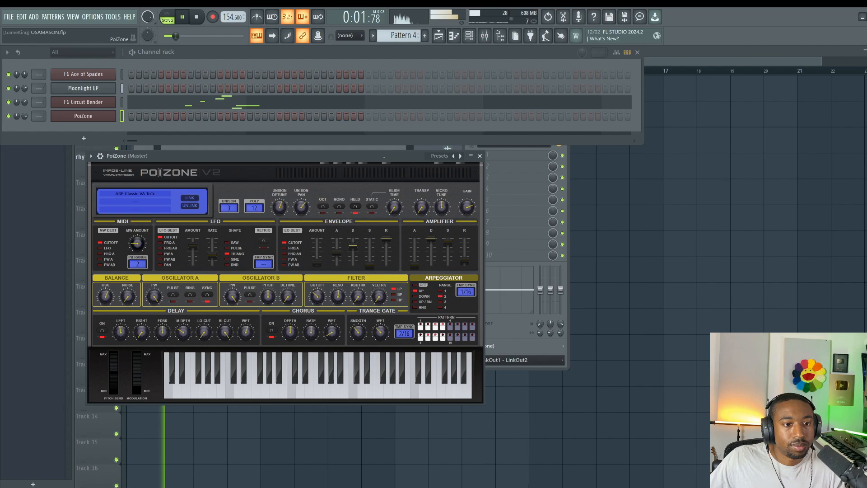
left_click_drag(384, 157, 285, 229)
Load the KBD 311 WoW Syn ToTc preset into PoiZone, leave the MIC track muted and close the synth
left_click(419, 218)
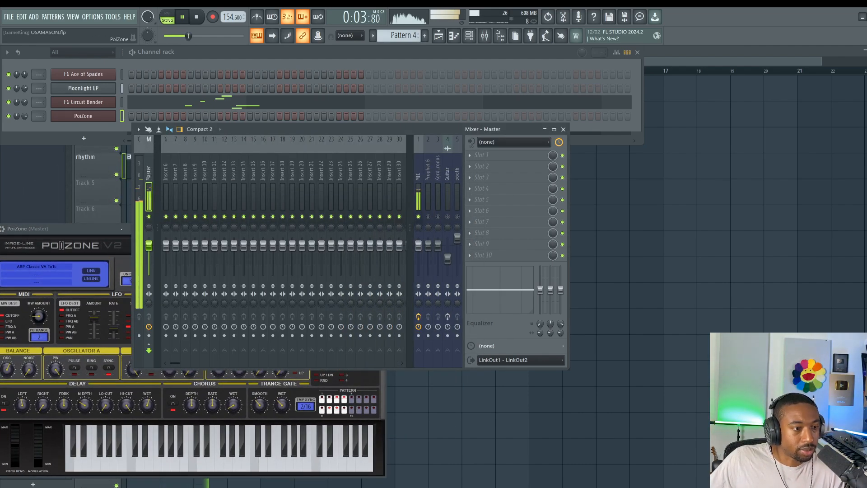
left_click_drag(100, 229, 171, 216)
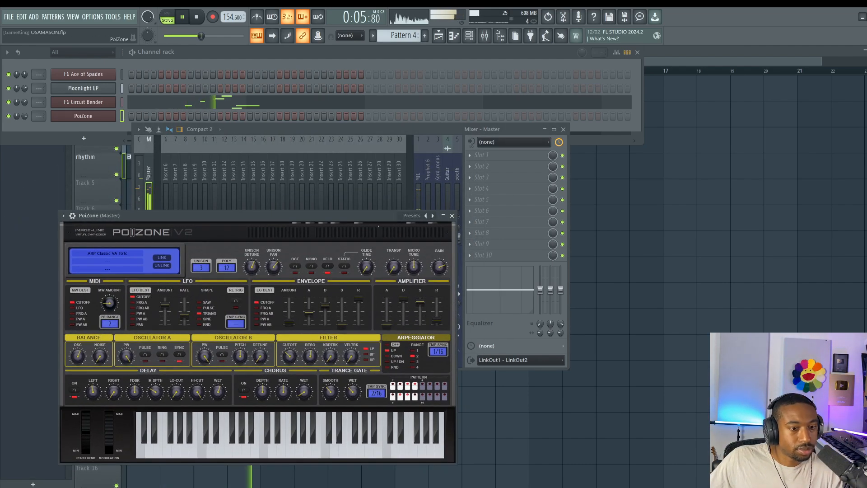
left_click(420, 217)
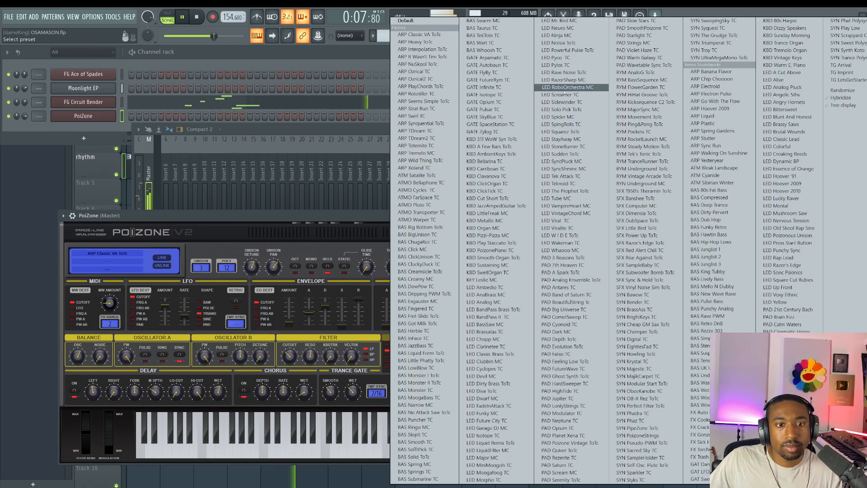
left_click(475, 140)
left_click(452, 216)
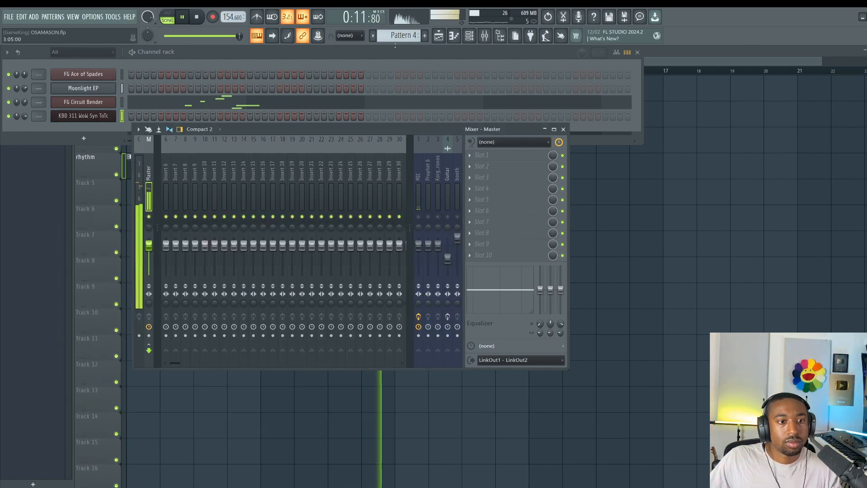
Open Pattern 1 from the topline track in the piano roll of the KBD 311 WoW Syn ToTc channel
scroll(396, 36, "down", 1)
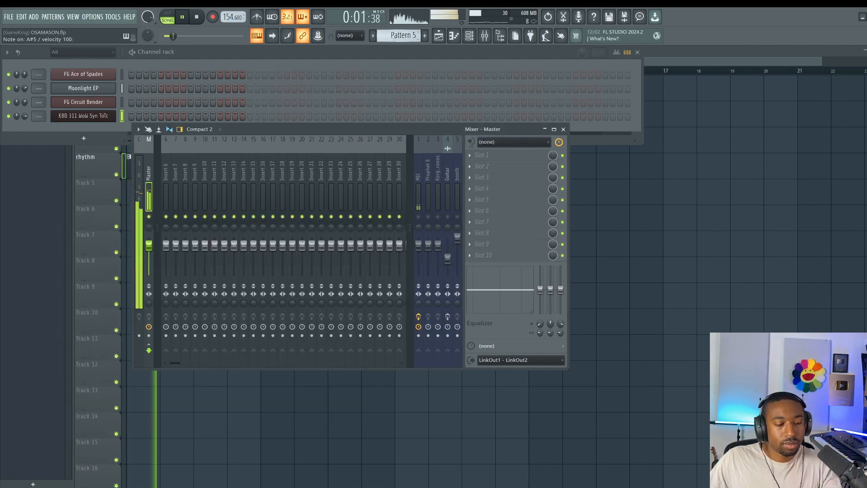
right_click(646, 267)
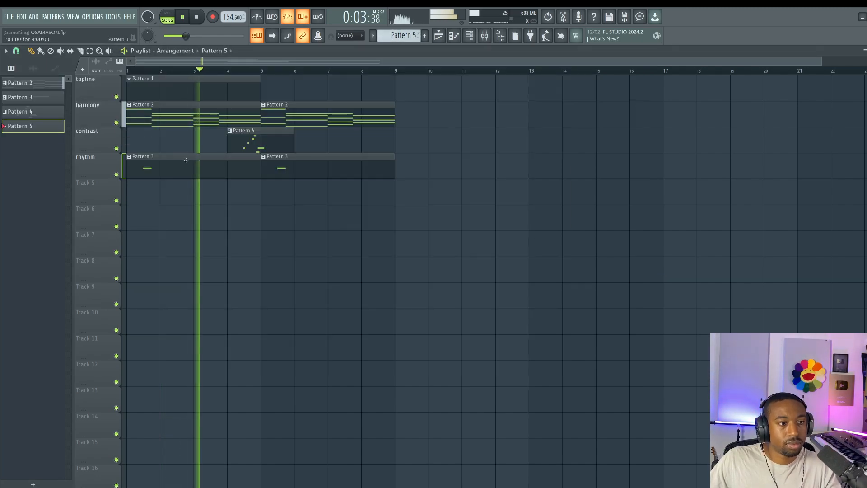
double_click(152, 94)
right_click(117, 116)
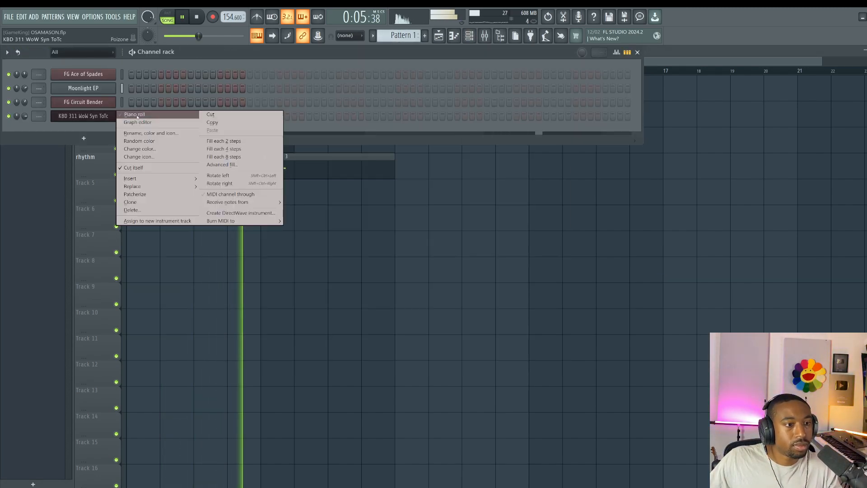
left_click(119, 114)
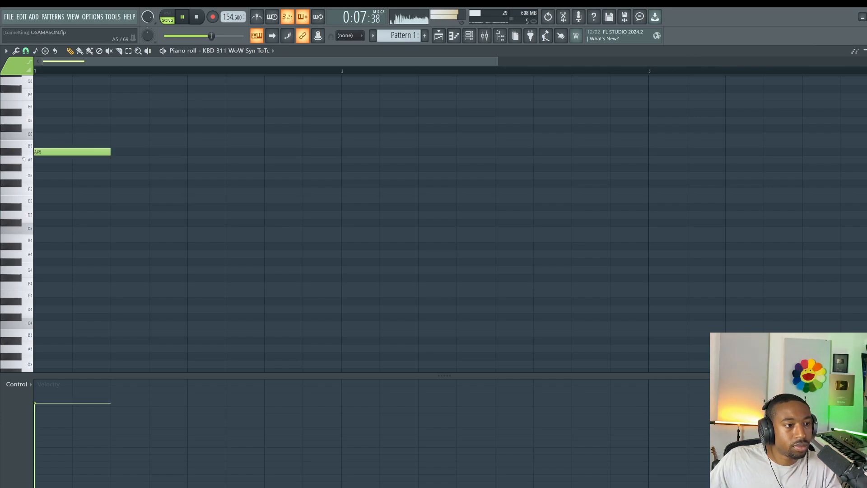
Stop playback and fill bar 1 with one-beat topline notes A#5, C6, A5 and F5
key("space")
left_click(113, 136)
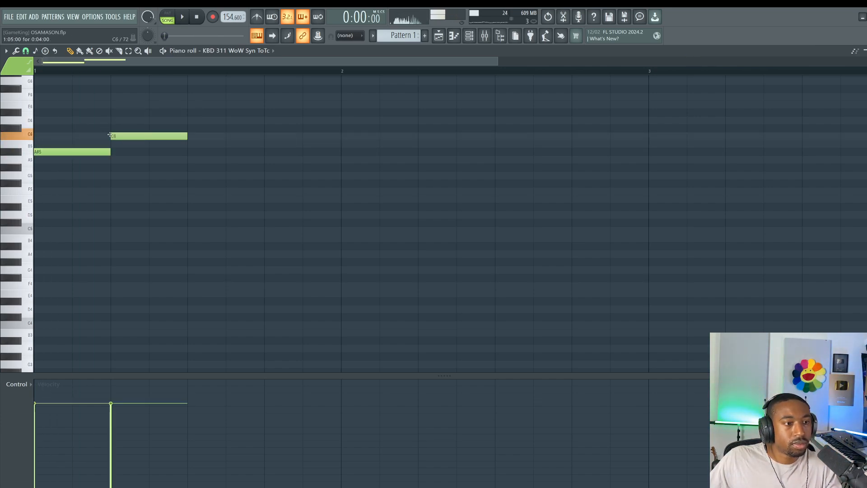
left_click(191, 161)
left_click_drag(276, 231, 278, 191)
Audition the melody and continue it in bar 2 with one-beat notes D5 and A#4
key("space")
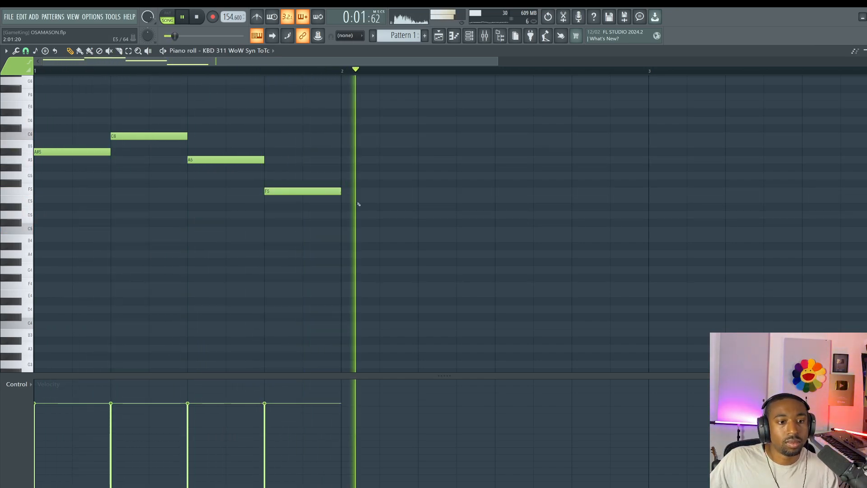
left_click_drag(352, 230, 353, 210)
scroll(323, 74, "down", 4)
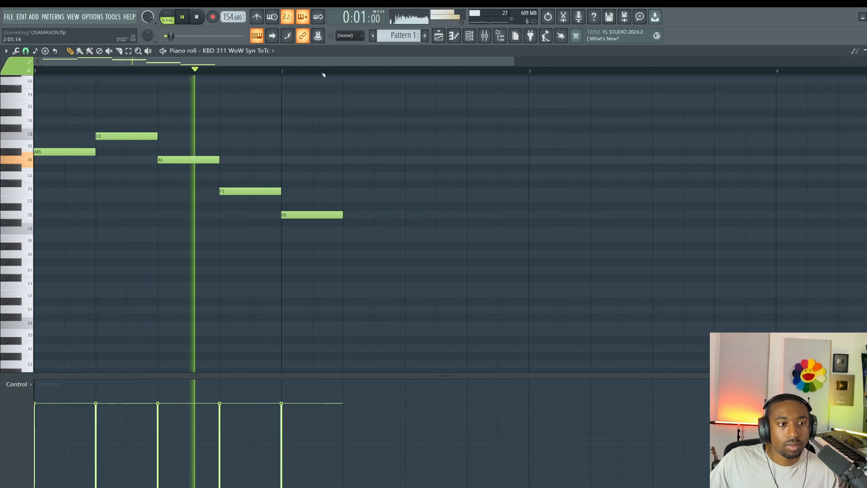
left_click(268, 262)
key("space")
left_click_drag(267, 248, 266, 236)
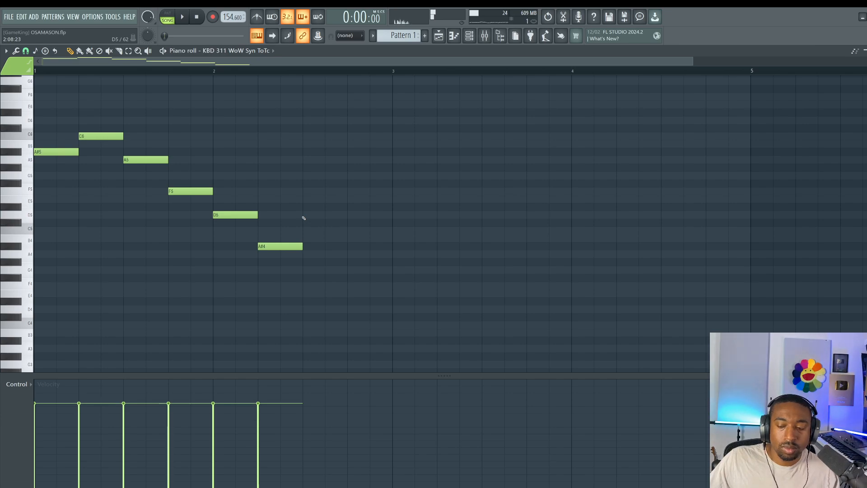
Complete the four-bar topline with one-beat notes D5, D#5, A#5, A5, F5, D5, A4, A#4, D5 and D#5
left_click_drag(428, 312, 35, 78)
left_click(413, 151)
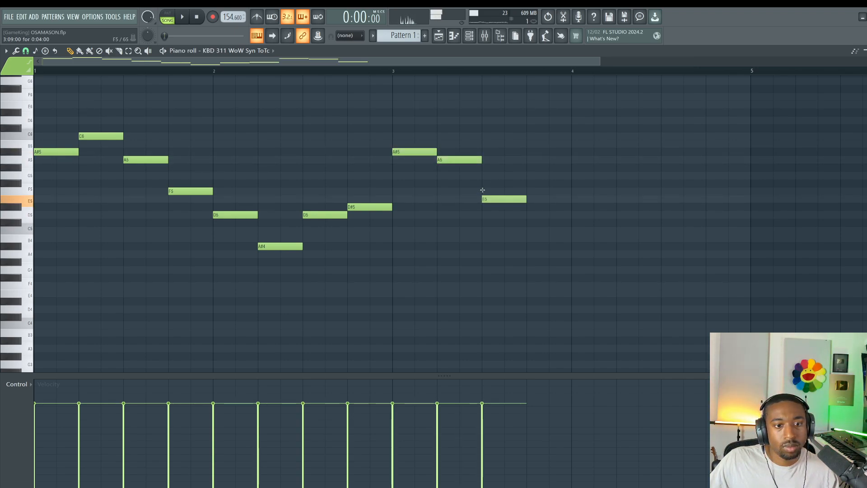
left_click(585, 255)
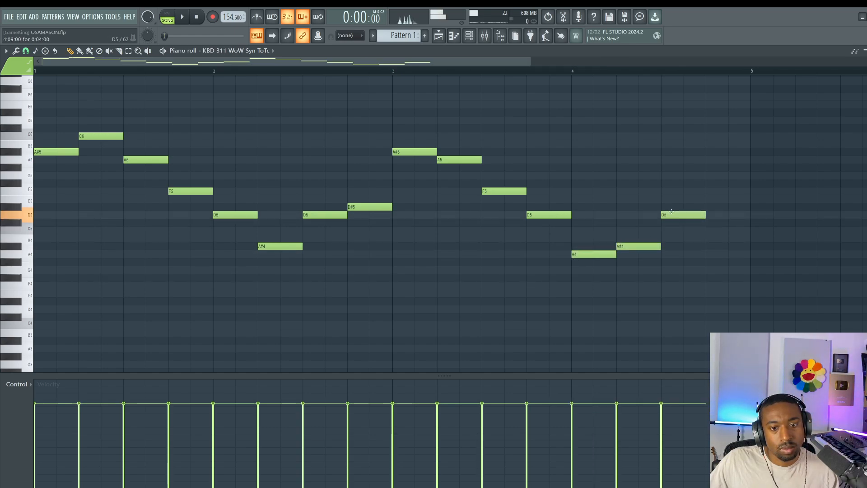
left_click_drag(714, 213, 713, 207)
Play back the finished topline, check the mixer and channel rack, and return to the playlist
key("space")
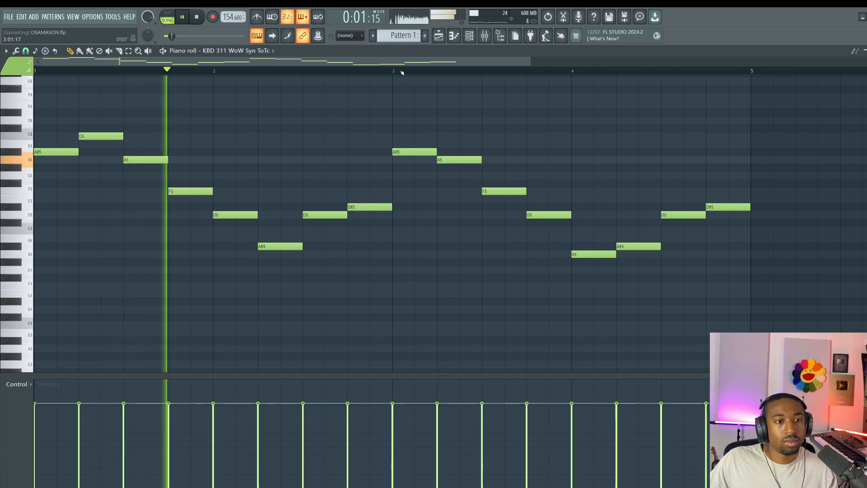
scroll(402, 72, "down", 2)
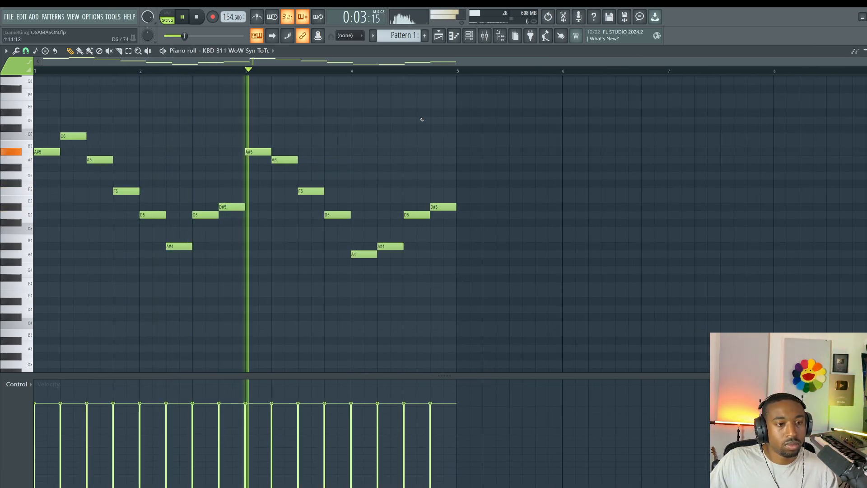
left_click(485, 35)
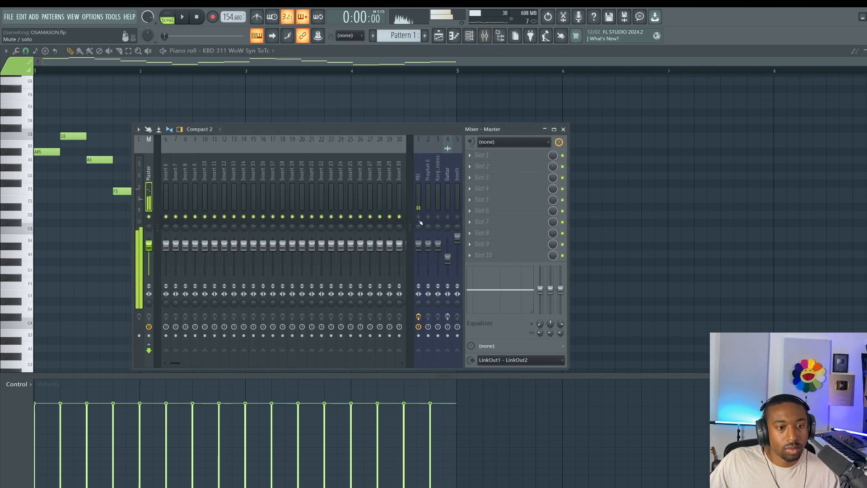
left_click(469, 36)
key("space")
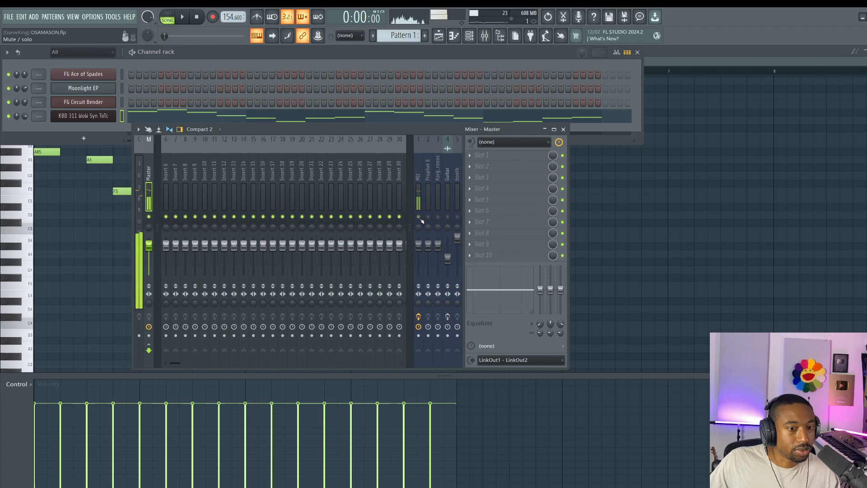
key("F5")
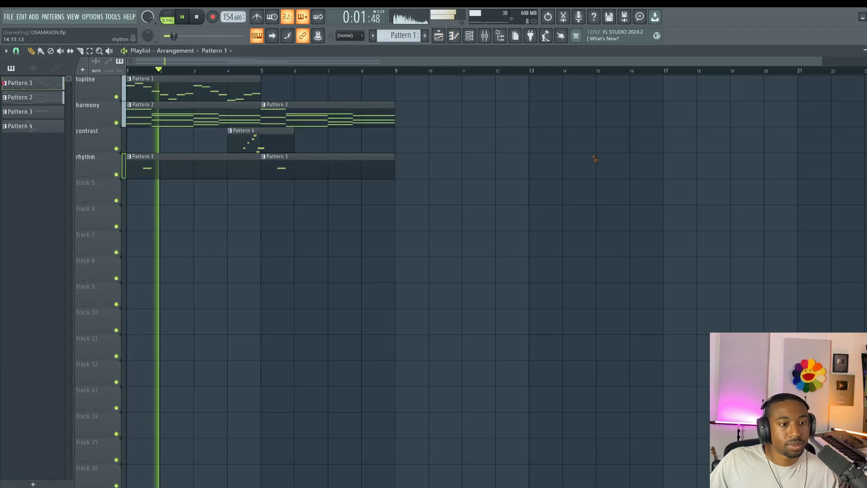
Quantize the FG Circuit Bender notes of Pattern 4 with the Default quantizer template
double_click(238, 139)
key("alt+q")
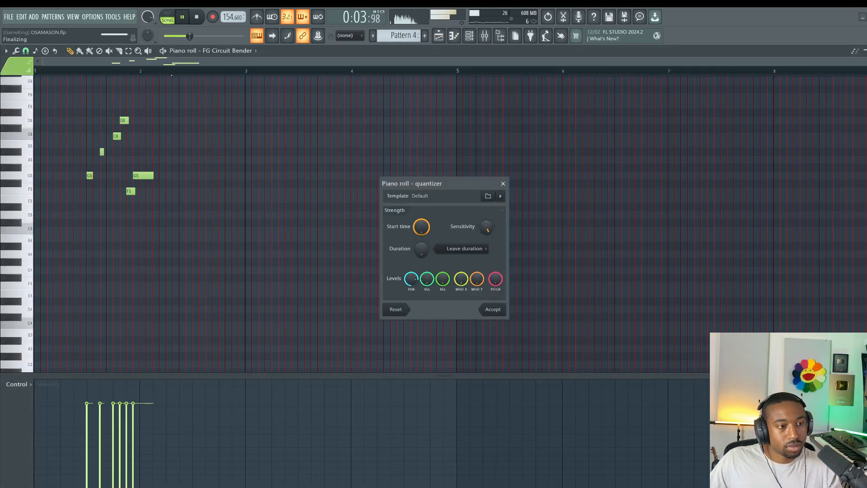
key("Return")
scroll(99, 70, "up", 4)
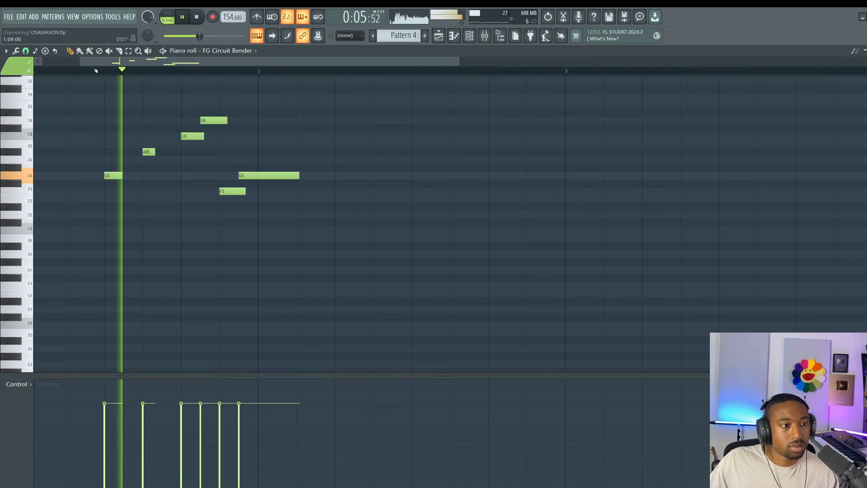
Return to the playlist, listen to the arrangement and save the project
left_click(483, 36)
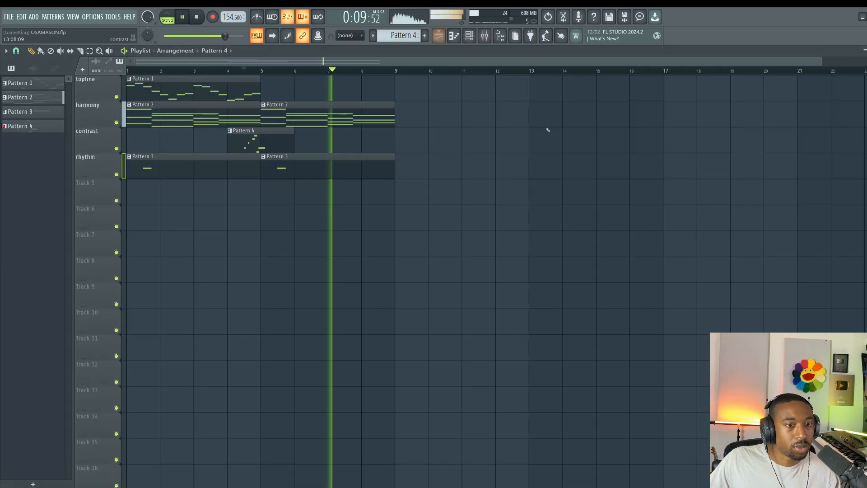
key("space")
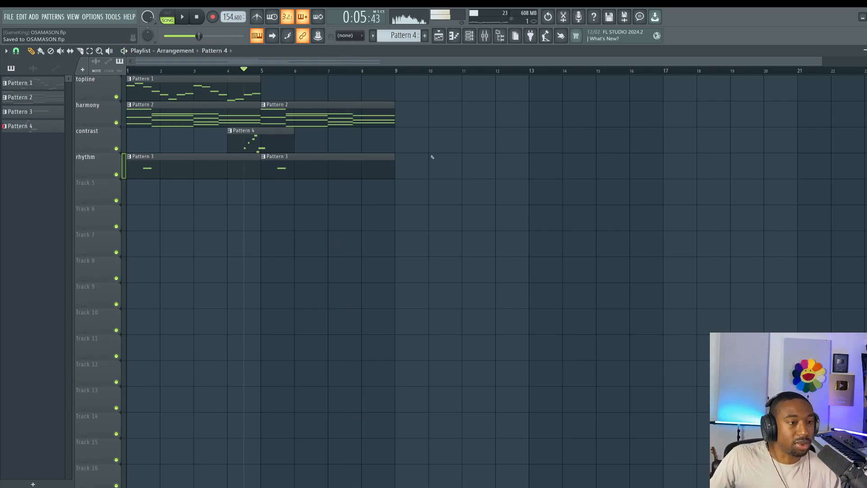
key("space")
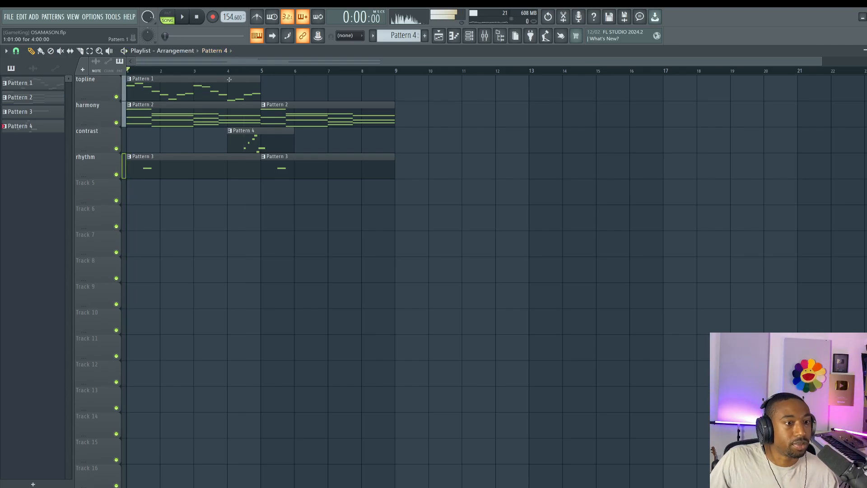
Duplicate the topline's Pattern 1 clip so the copy starts at bar 5, and play the arrangement
left_click(229, 82, "ctrl")
key("ctrl+b")
key("space")
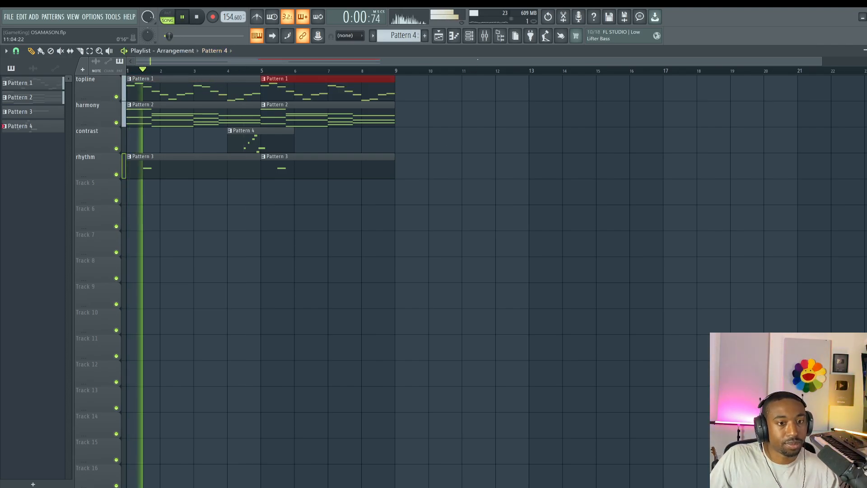
key("F9")
right_click(619, 179)
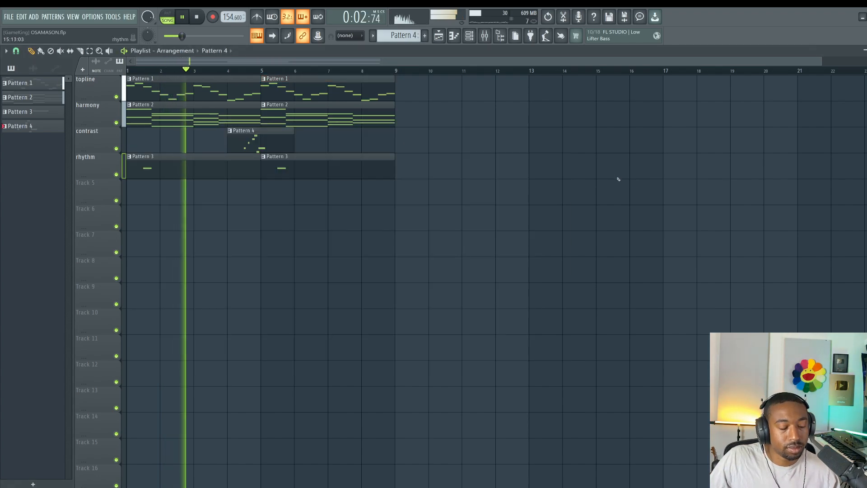
Select all playlist clips in bars 1 to 8 and duplicate them into bars 9 to 16
left_click(484, 35)
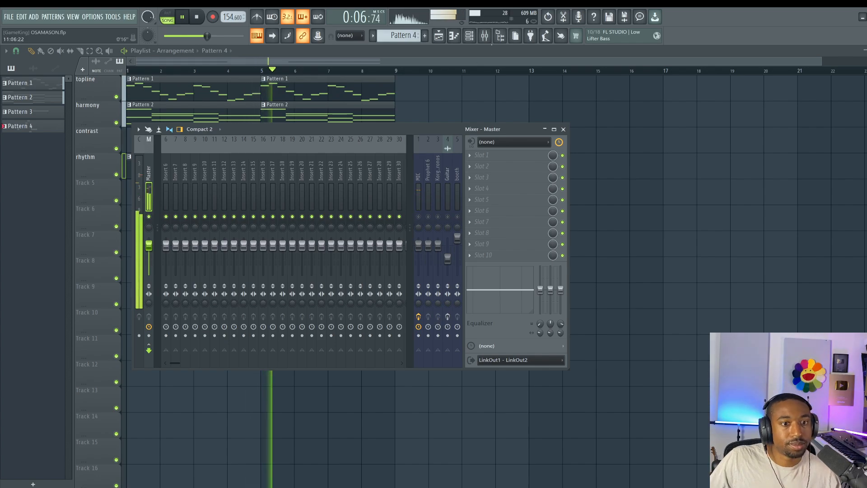
key("alt+F8")
left_click_drag(569, 98, 364, 176)
key("ctrl+b")
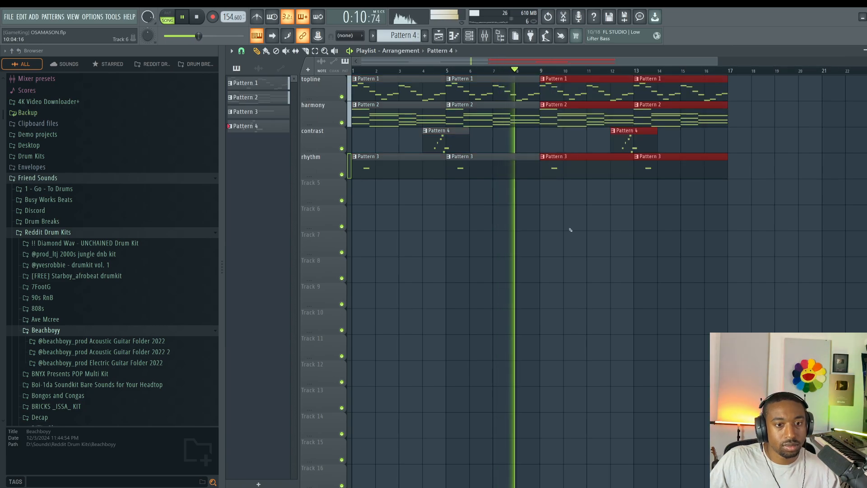
Merge the four harmony clips into one pattern spanning bars 1 to 16 and show all its notes in the piano roll
key("space")
key("F9")
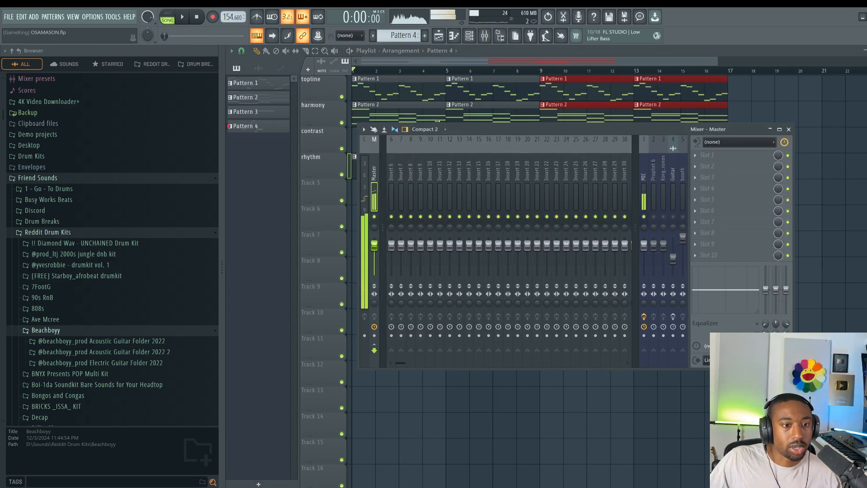
left_click(775, 101)
left_click_drag(737, 124, 403, 107)
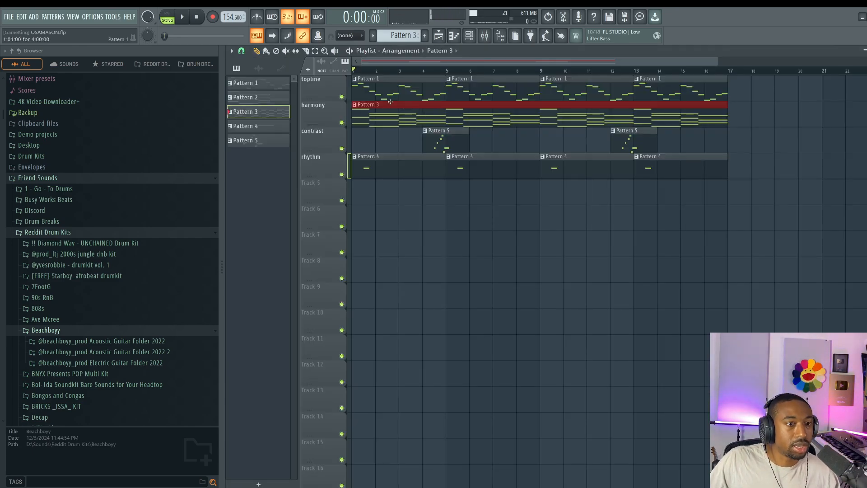
double_click(390, 104)
left_click(505, 39)
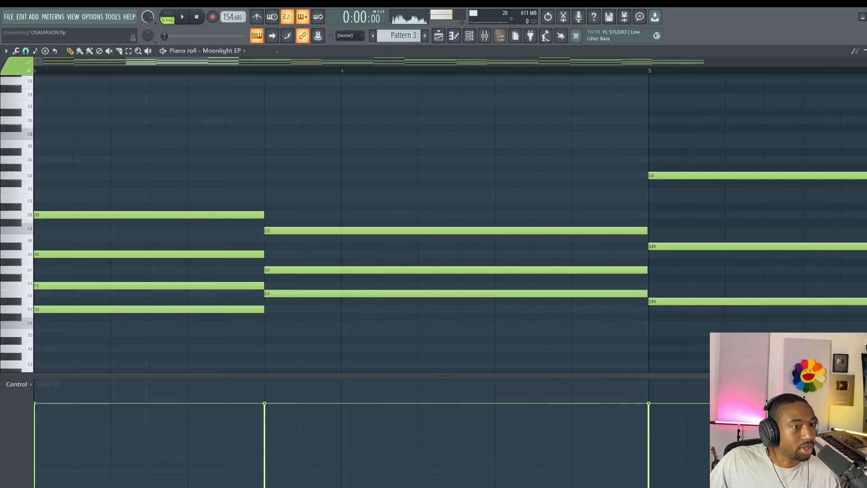
scroll(235, 75, "down", 10)
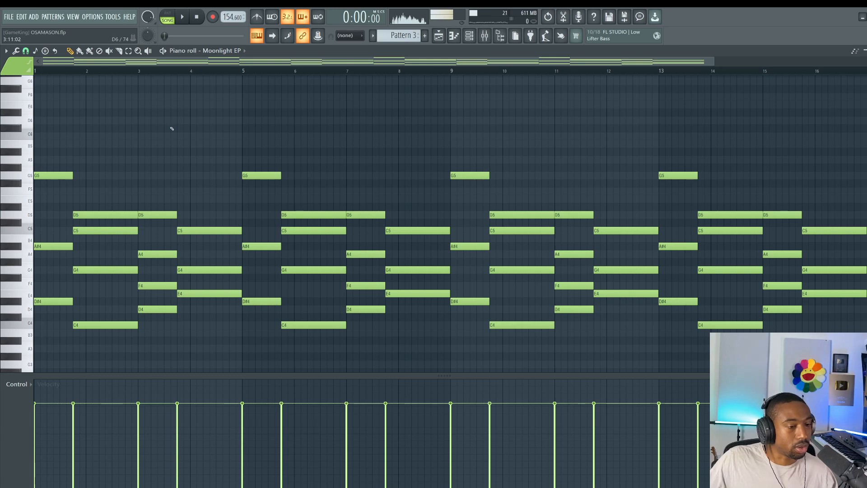
double_click(101, 215)
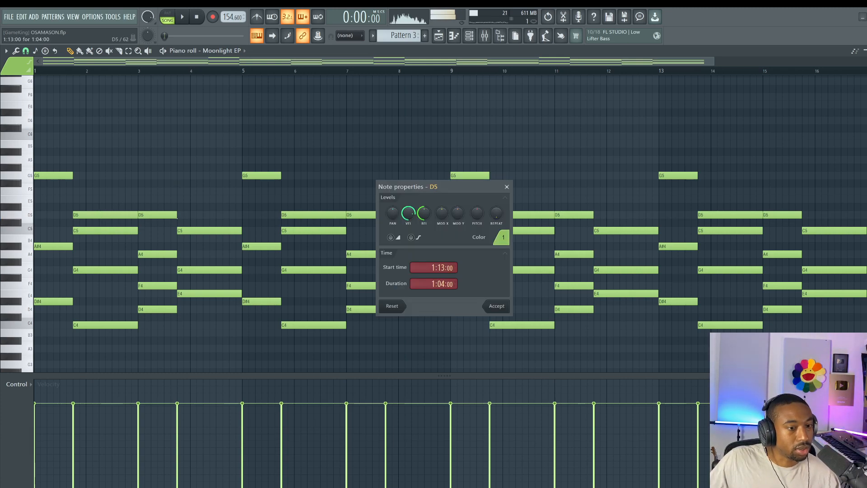
left_click(501, 238)
left_click(537, 257)
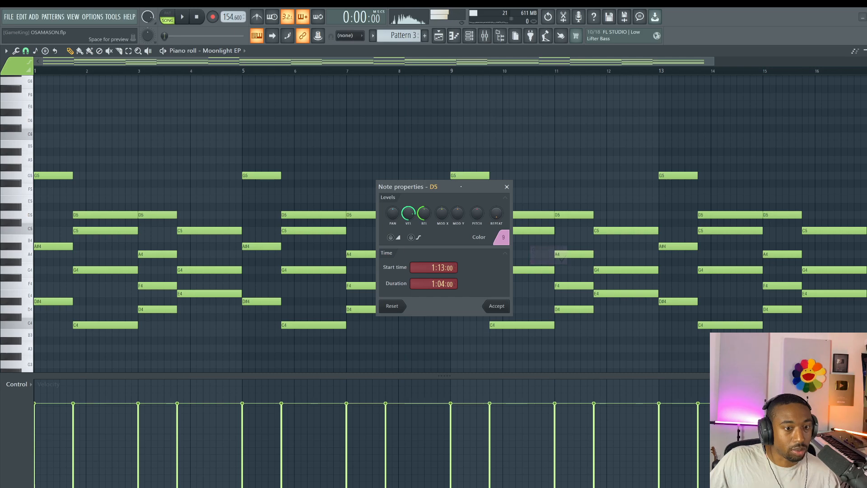
left_click_drag(465, 192, 293, 159)
left_click(333, 205)
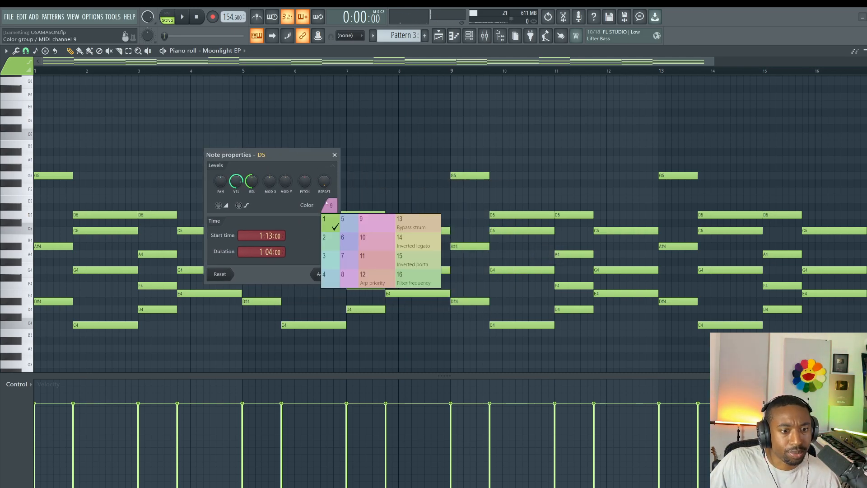
left_click(290, 165)
left_click(334, 155)
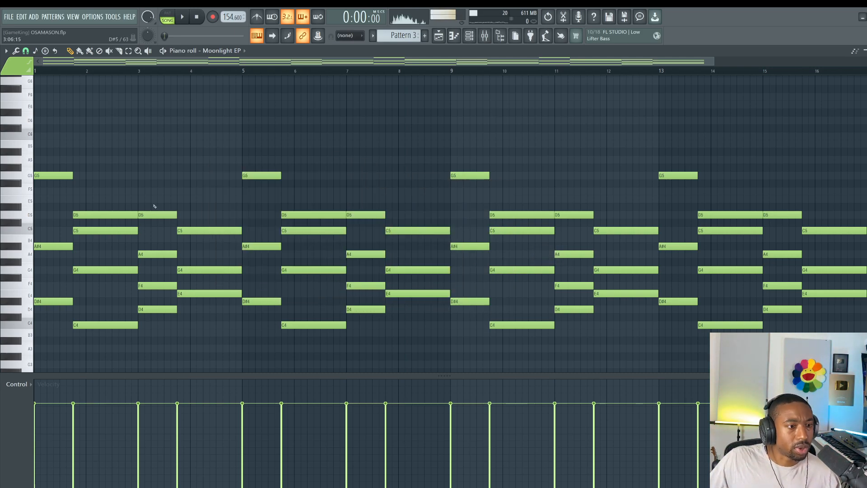
Assign colour group 9 to the D5 and G4 notes of the chord starting at 1:13
double_click(114, 215)
left_click(501, 240)
left_click(548, 255)
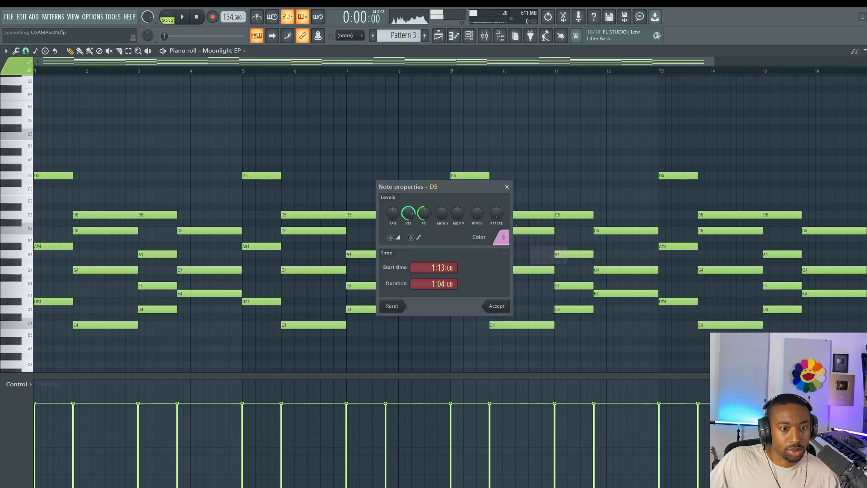
left_click(497, 306)
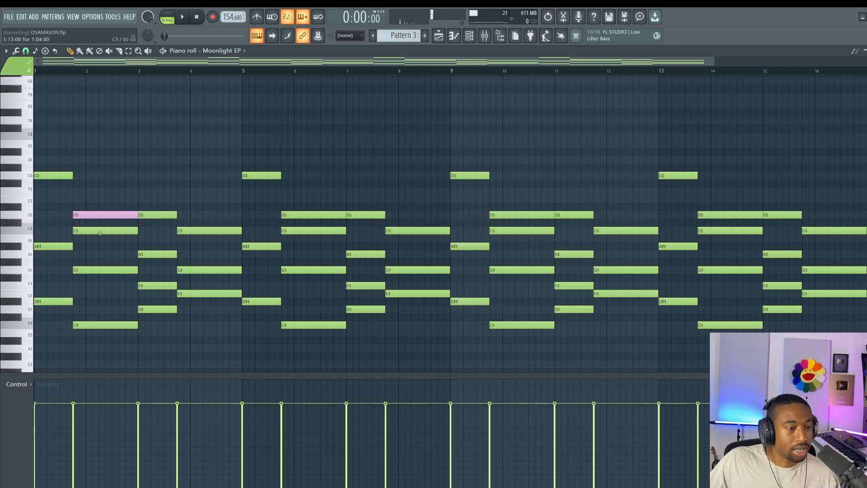
double_click(98, 270)
left_click(499, 239)
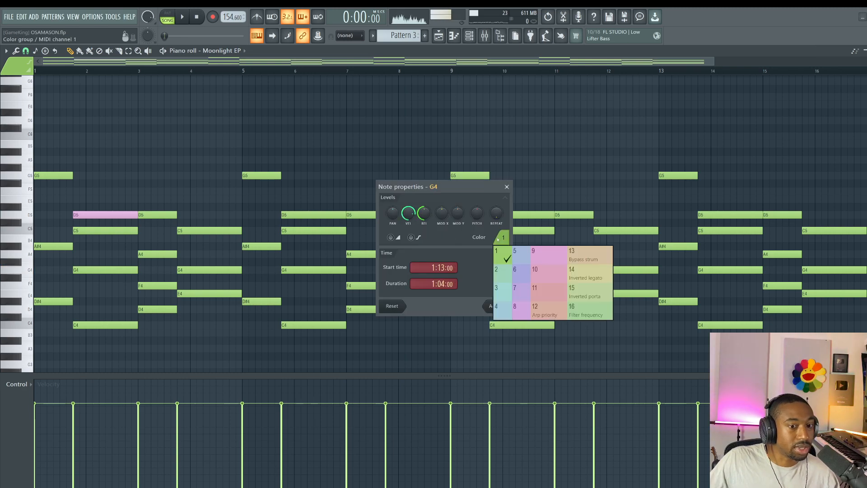
left_click(546, 249)
left_click(497, 307)
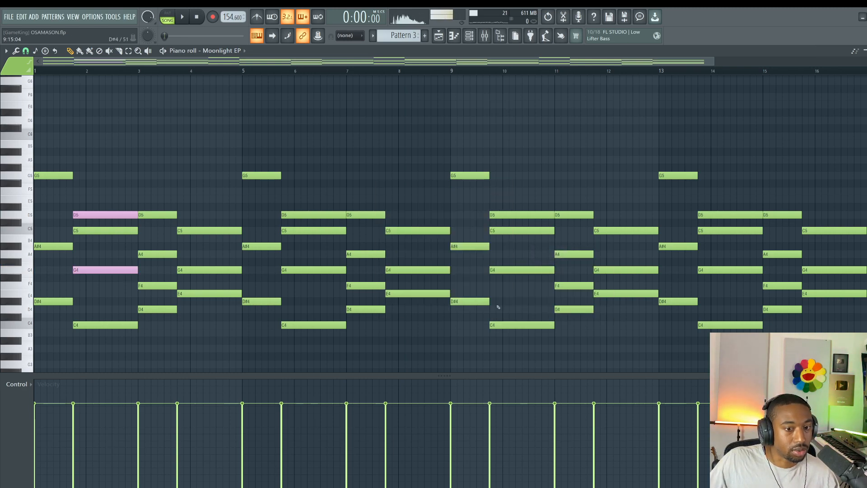
Turn the colour 9 G4 of the chord at 1:13 into a slide note and play the pattern back
double_click(89, 272)
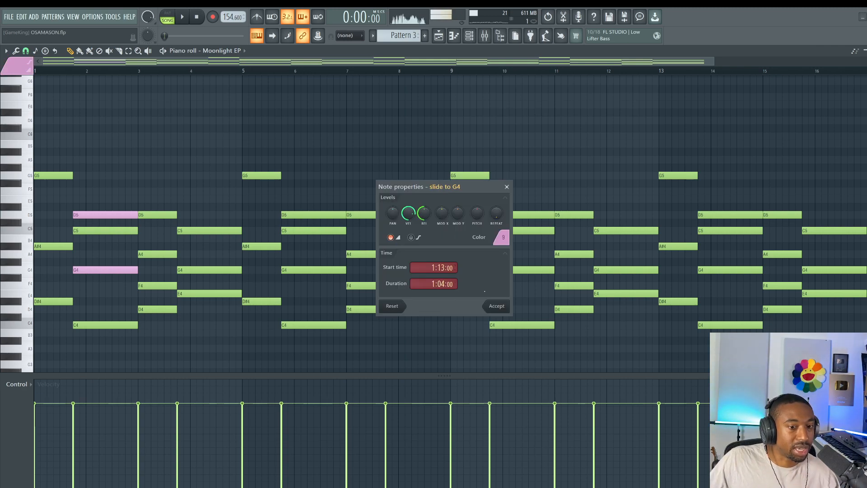
left_click(495, 306)
left_click(103, 293)
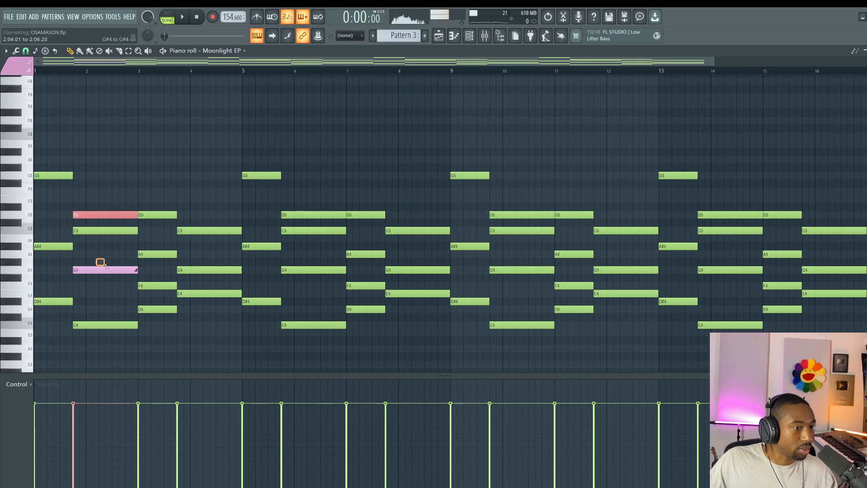
key("space")
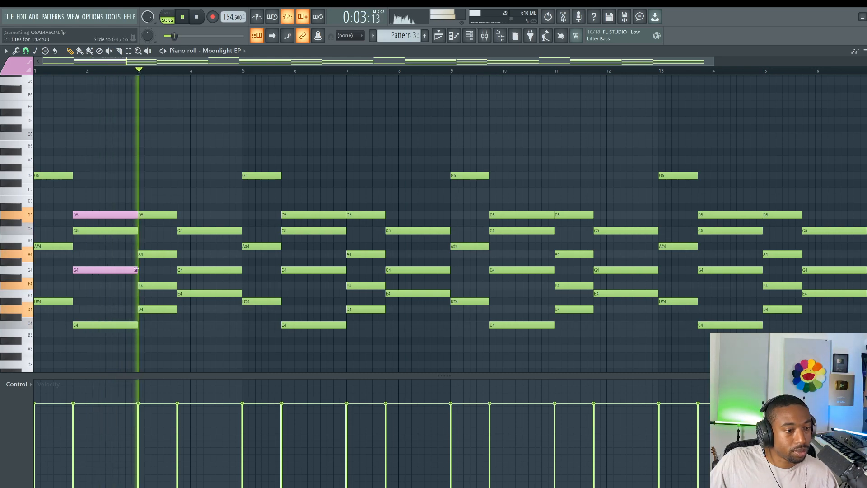
key("space")
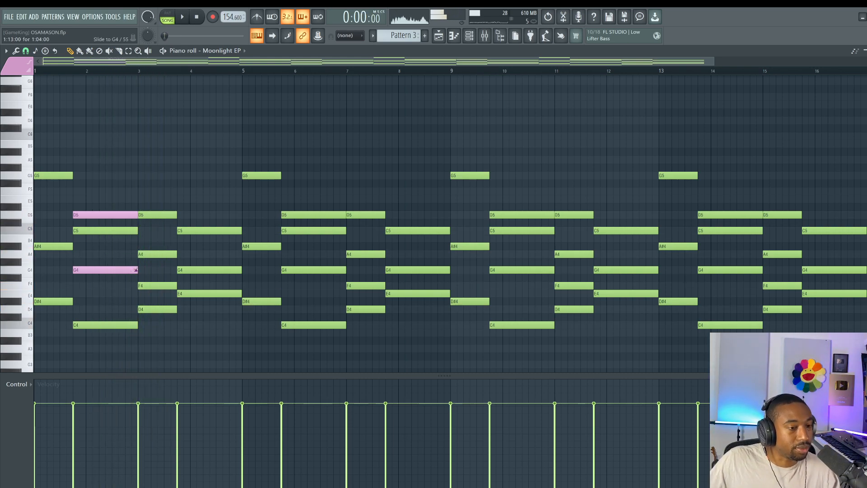
Shorten the G4 slide note from its front during playback so it starts at 2:09 with a duration of 0:08
key("space")
key("F9")
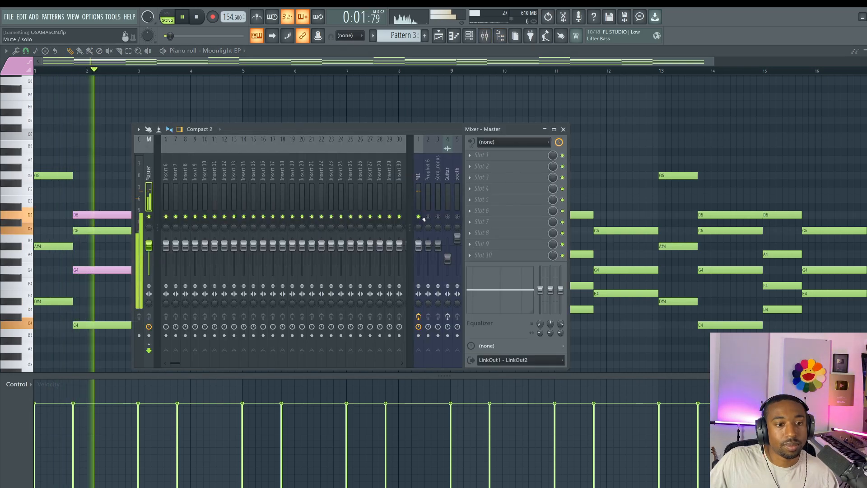
key("F9")
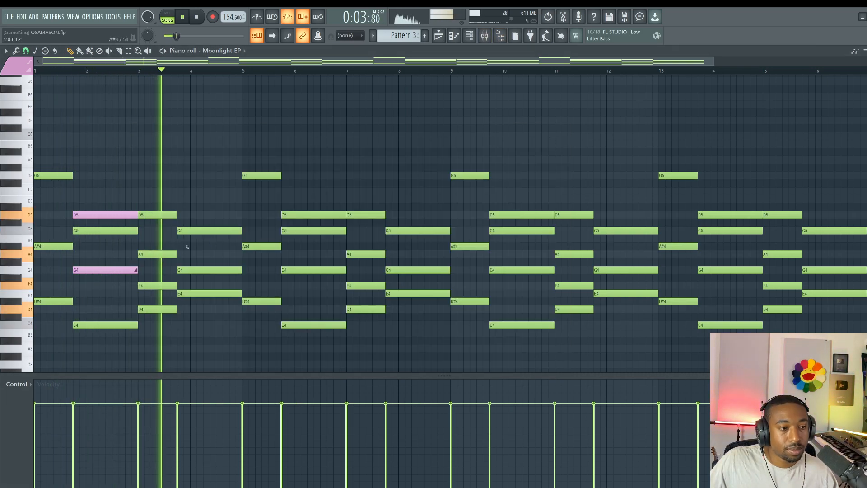
mouse_move(137, 270)
left_mouse_down()
mouse_move(92, 269)
mouse_move(138, 269)
left_mouse_up()
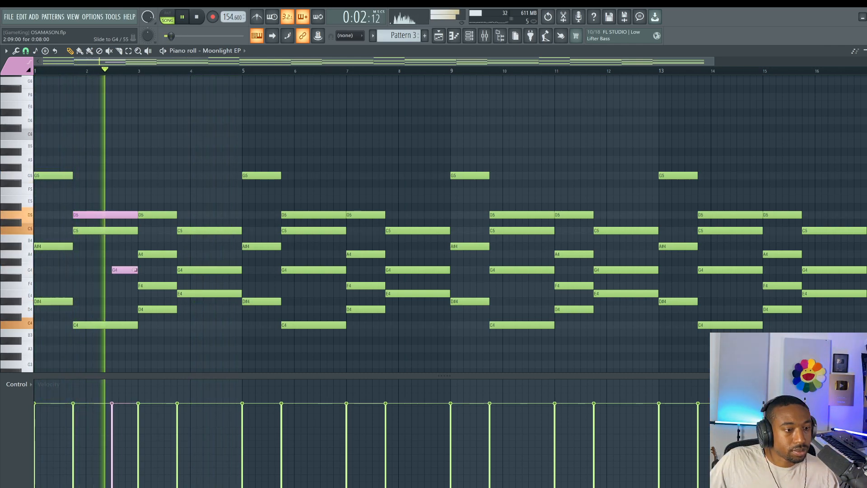
Add a regular G4 note at 1:13 lasting 1:04 before the slide and set its colour group to 1
left_click(79, 270)
double_click(79, 269)
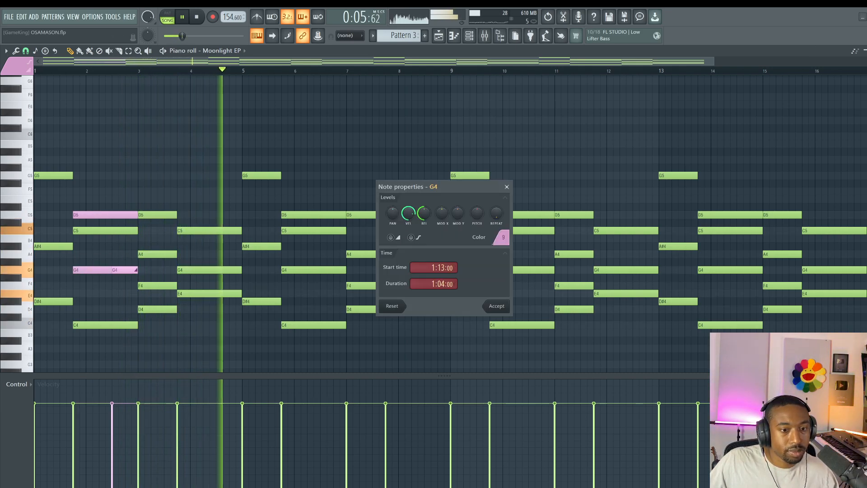
left_click(502, 238)
left_click(499, 256)
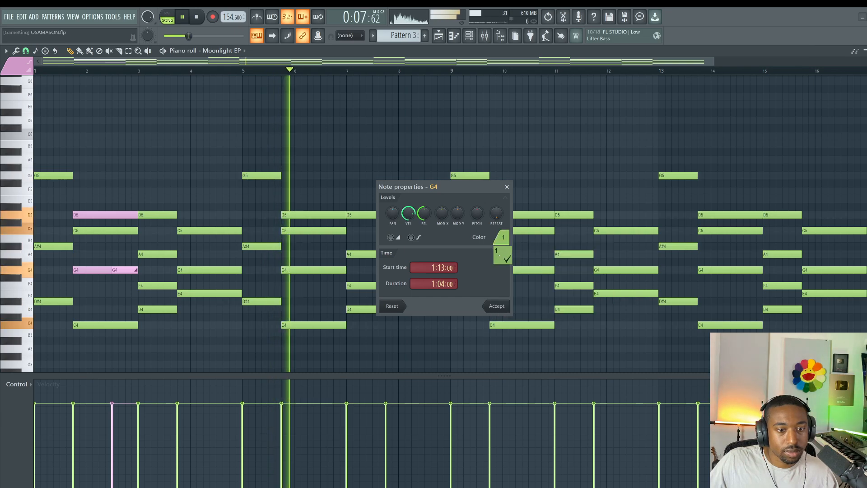
left_click(496, 306)
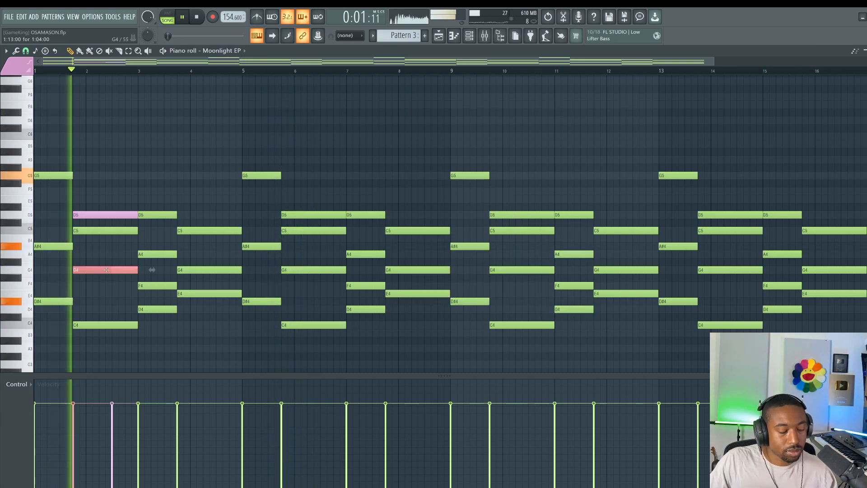
key("alt+l")
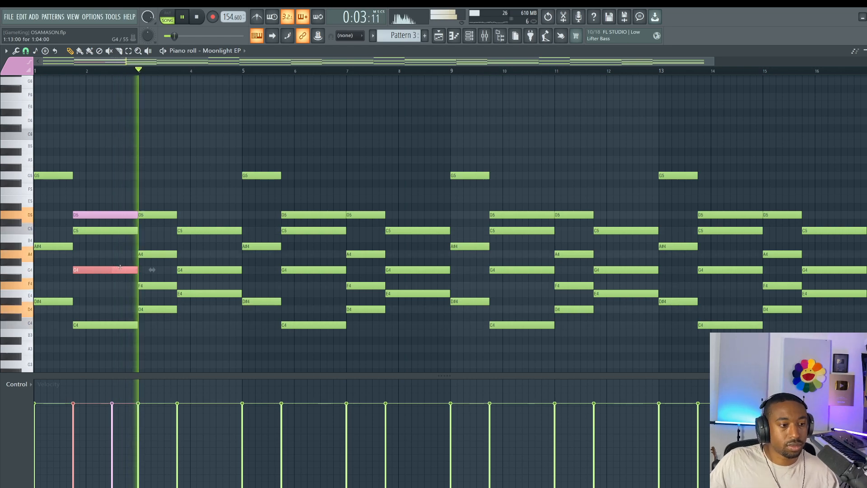
left_click_drag(122, 262, 97, 278)
key("alt+l")
key("Escape")
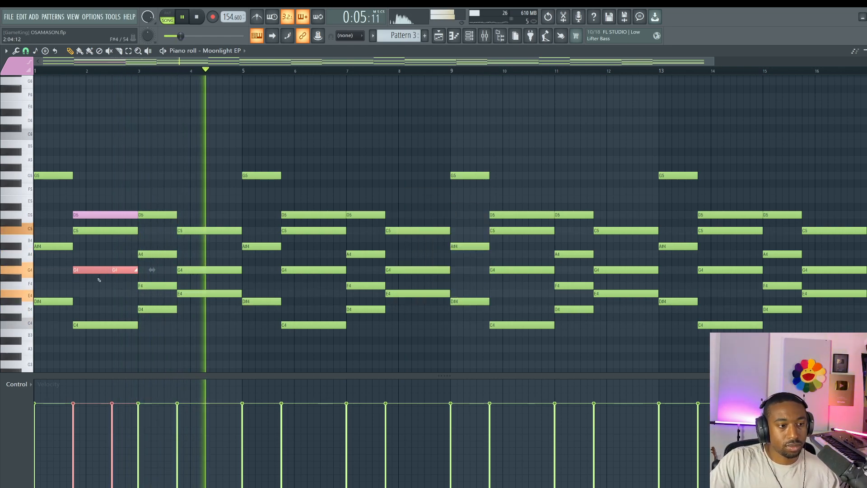
Replace the D5 and G4 of the chord at 5:13 with a copy of the first chord's D5, G4 and slide note
right_click(303, 212)
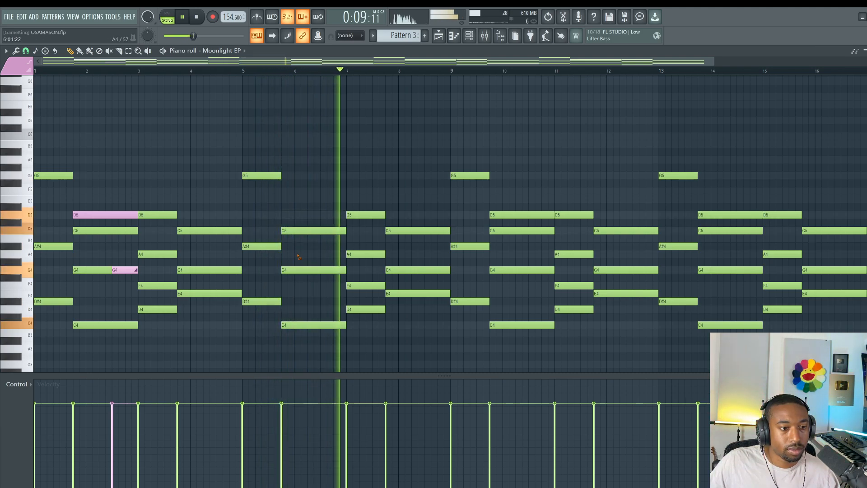
right_click(295, 270)
left_click_drag(133, 251, 112, 282)
left_click(104, 217, "ctrl+shift")
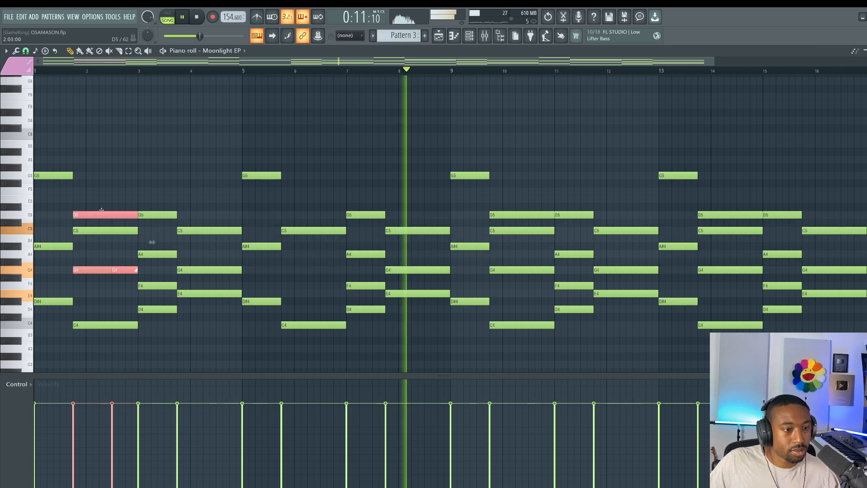
left_click_drag(104, 220, 298, 204)
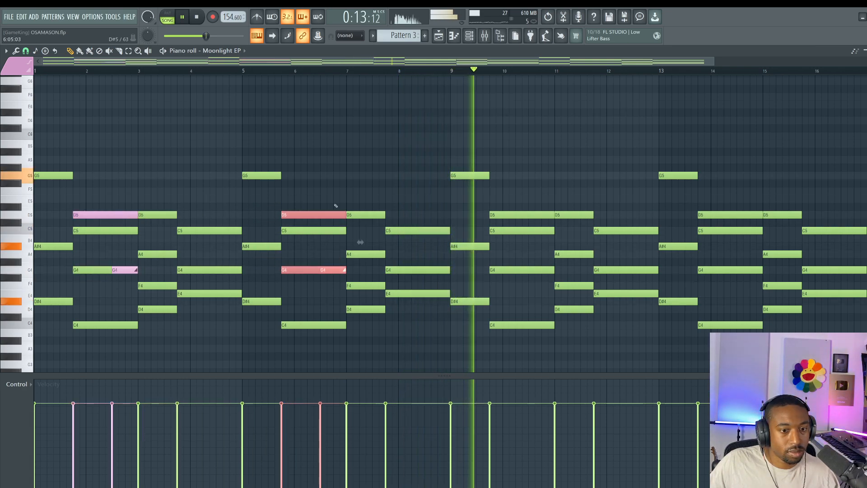
Replace the D5 and G4 of the chord at 9:13 with a copy of the edited D5, G4 and slide note
right_click(503, 215)
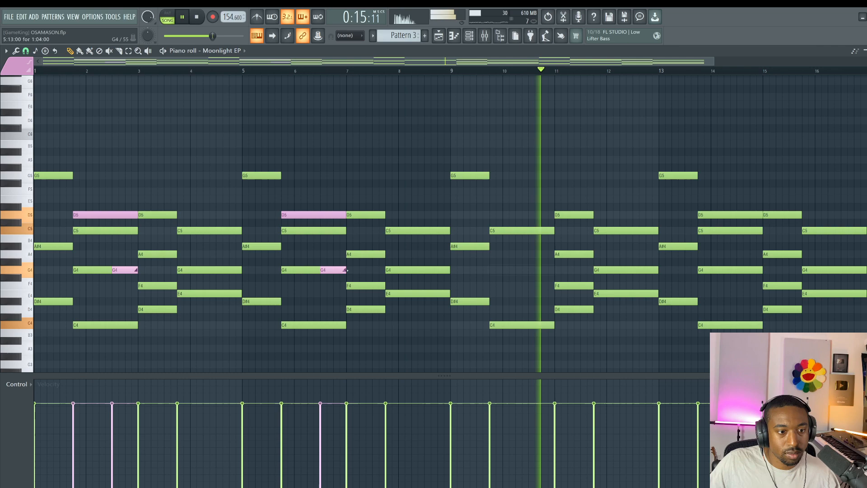
left_click_drag(312, 270, 360, 270)
left_click(332, 215, "ctrl+shift")
left_click_drag(320, 214, 529, 215)
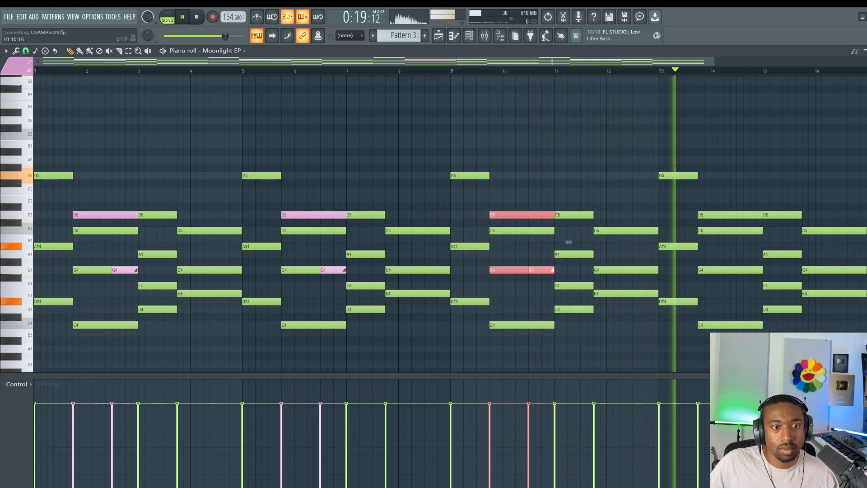
Replace the D5 and G4 of the chord at 13:13 with a copy of the edited D5, G4 and slide note
scroll(547, 222, "right", 4)
right_click(536, 272)
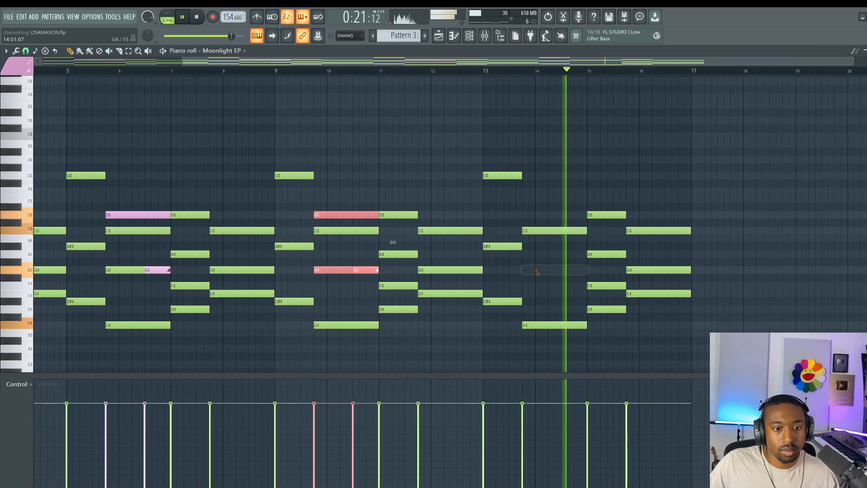
mouse_move(343, 272)
left_mouse_down()
mouse_move(511, 256)
mouse_move(550, 272)
left_mouse_up()
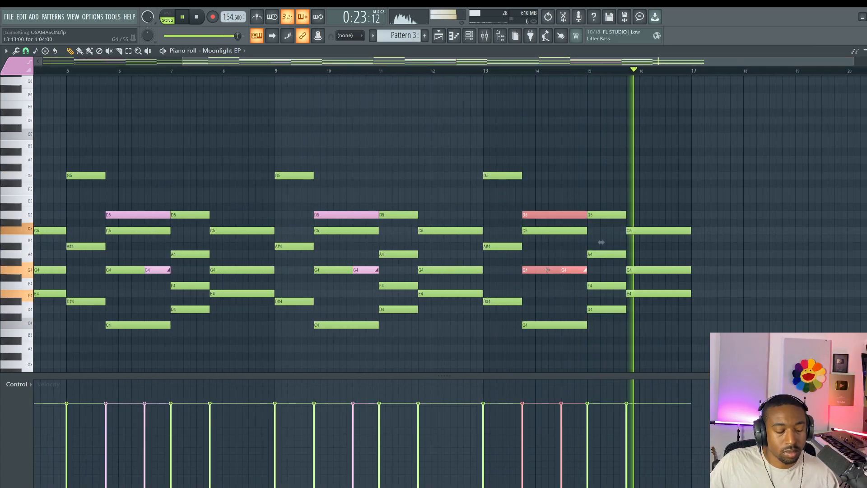
Return to the playlist and bring up the mixer while the arrangement plays
key("Escape")
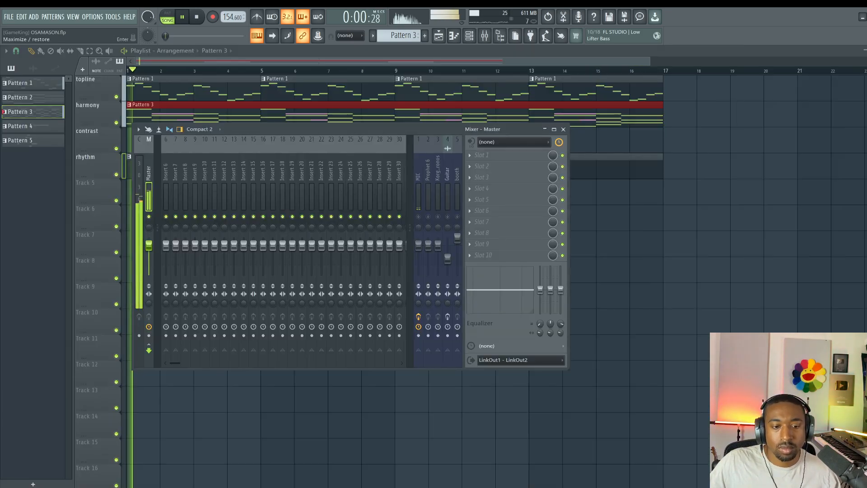
left_click(484, 36)
left_click(485, 37)
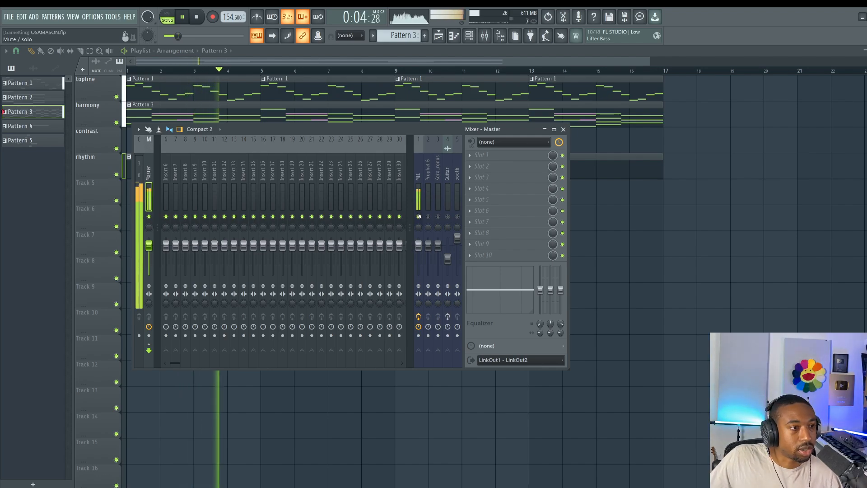
left_click(485, 36)
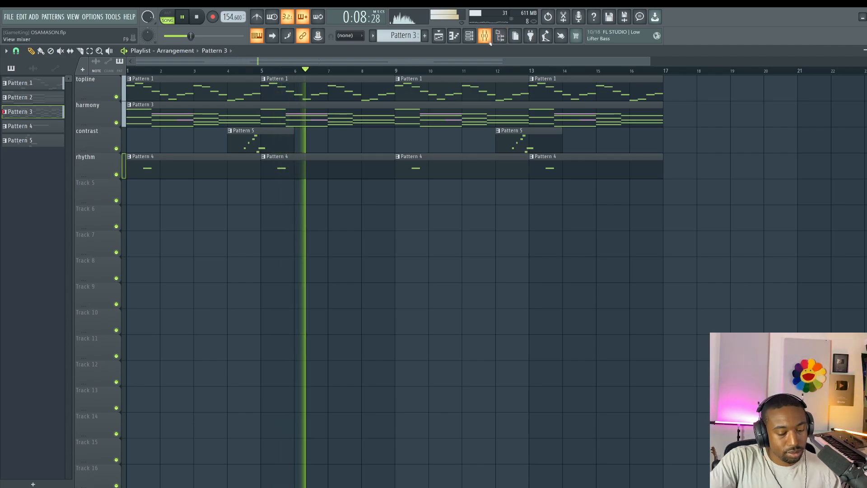
key("XF86MonBrightnessUp")
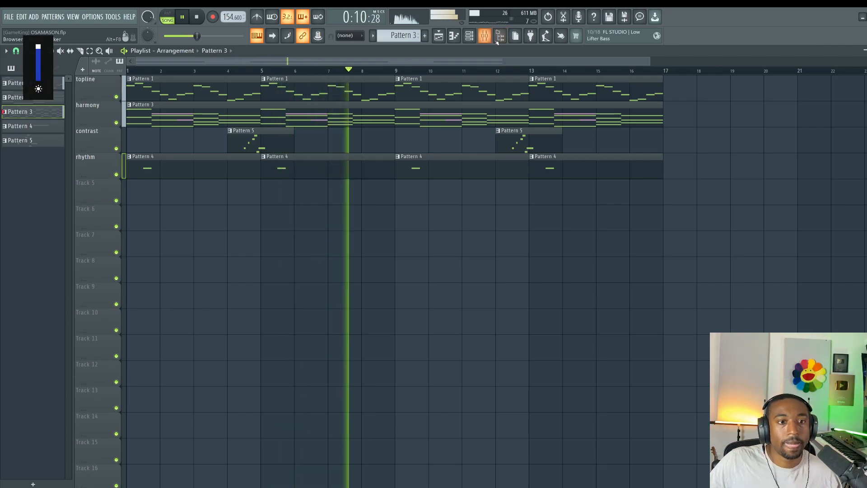
left_click(486, 38)
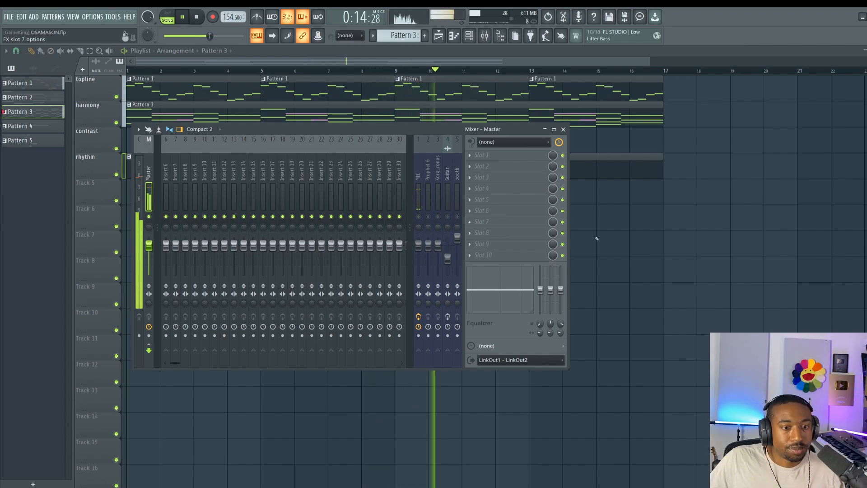
Add a new empty pattern with its default name and colour, with the browser and channel rack shown instead of the mixer
key("F9")
key("alt+F8")
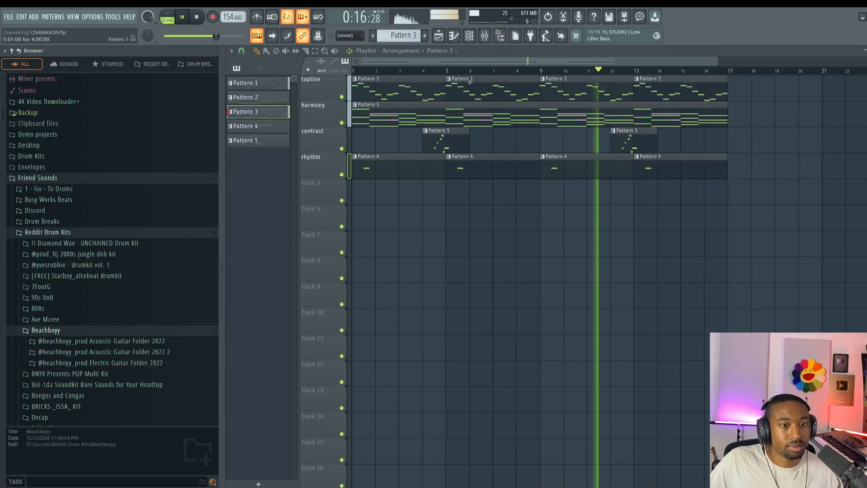
left_click(470, 36)
right_click(412, 37)
left_click(458, 47)
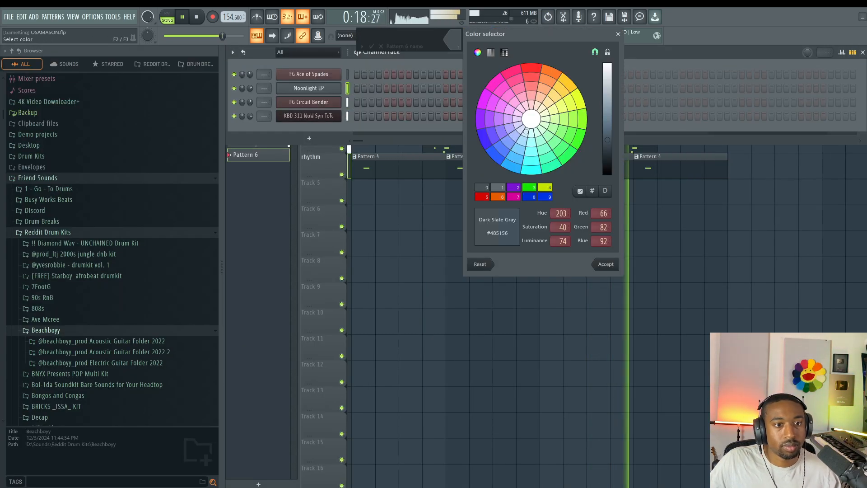
left_click(606, 264)
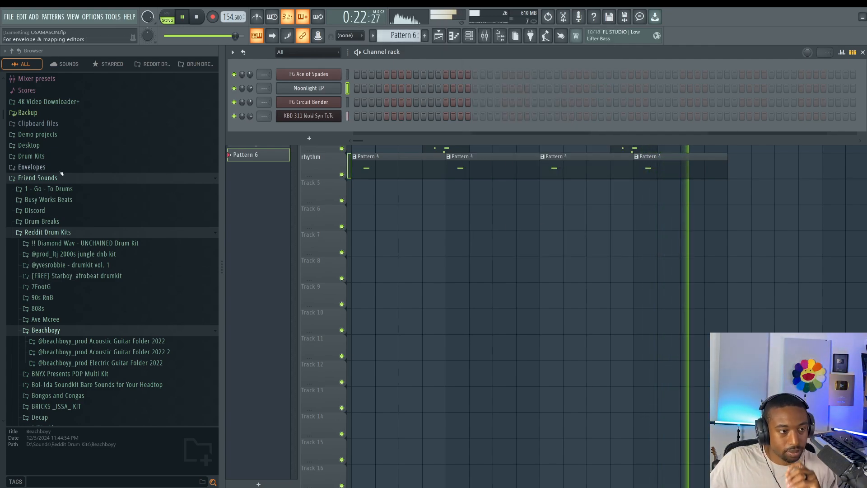
Load the sample $umeenk - Metro HH (Hats) from the 1 - Go - To Drums folder into a new channel
left_click(55, 188)
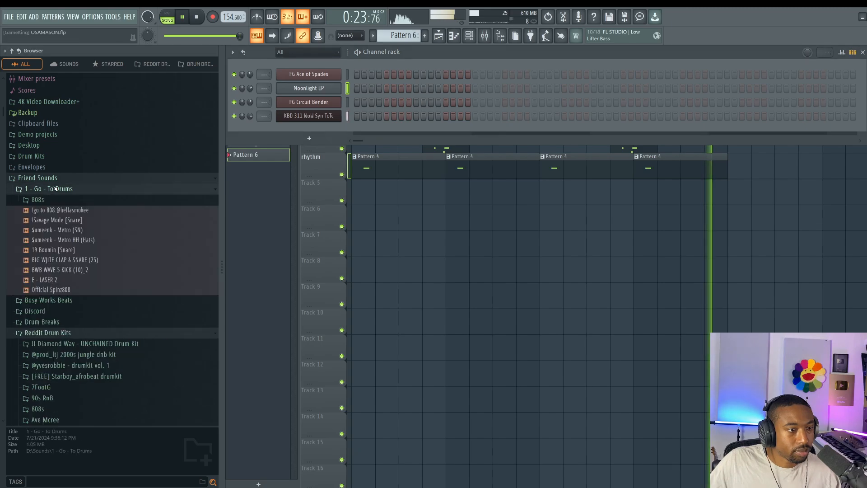
left_click(70, 242)
right_click(70, 242)
left_click(90, 250)
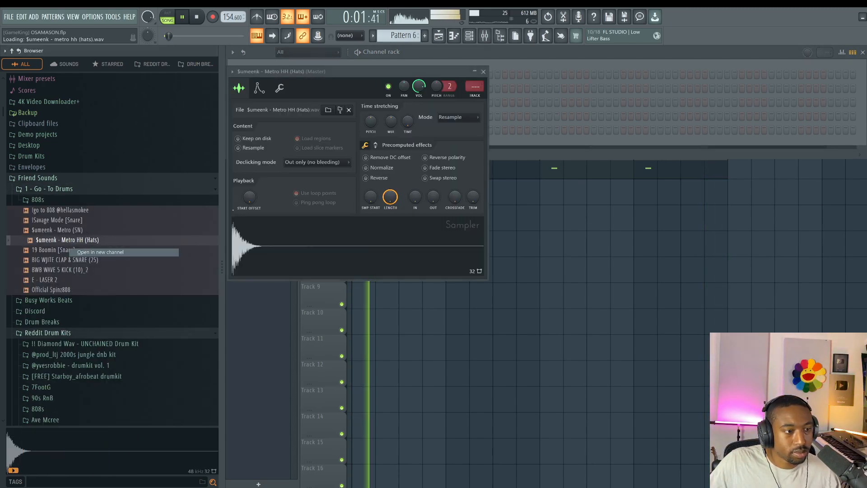
left_click(483, 72)
Fill every 2 steps of the Metro HH hi-hat channel and place the pattern at bar 1 of Track 5
right_click(337, 130)
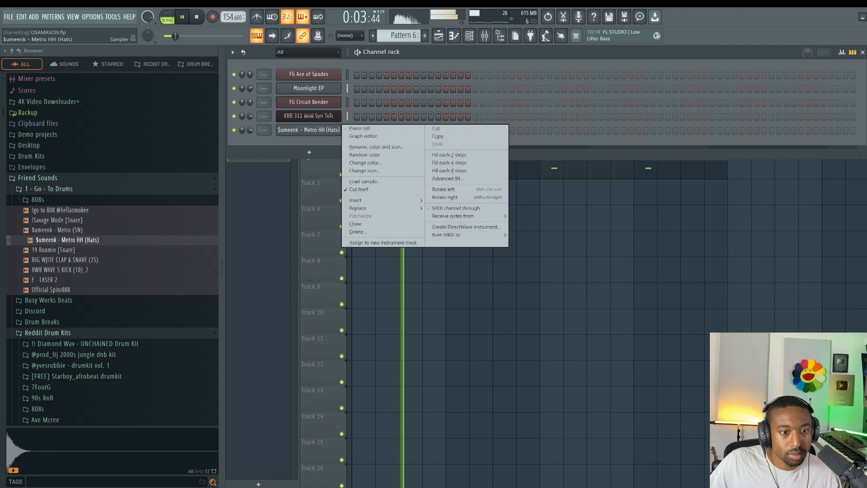
left_click(458, 154)
key("F6")
left_click(359, 197)
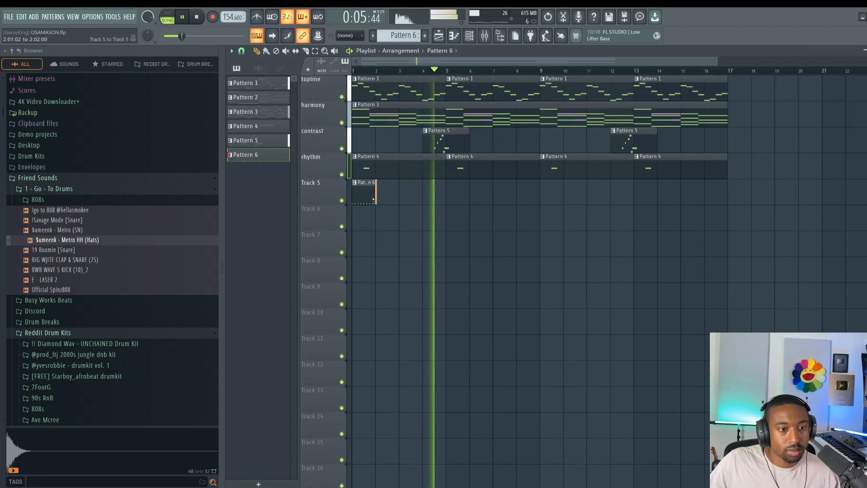
Repeat the hi-hat pattern clip along Track 5 until it fills all 16 bars
key("ctrl+b")
key("ctrl+b")
key("ctrl+b")
key("ctrl+b")
key("ctrl+b")
key("ctrl+b")
key("ctrl+b")
key("ctrl+b")
key("ctrl+b")
key("ctrl+b")
key("ctrl+b")
key("ctrl+b")
key("ctrl+b")
key("ctrl+b")
key("ctrl+b")
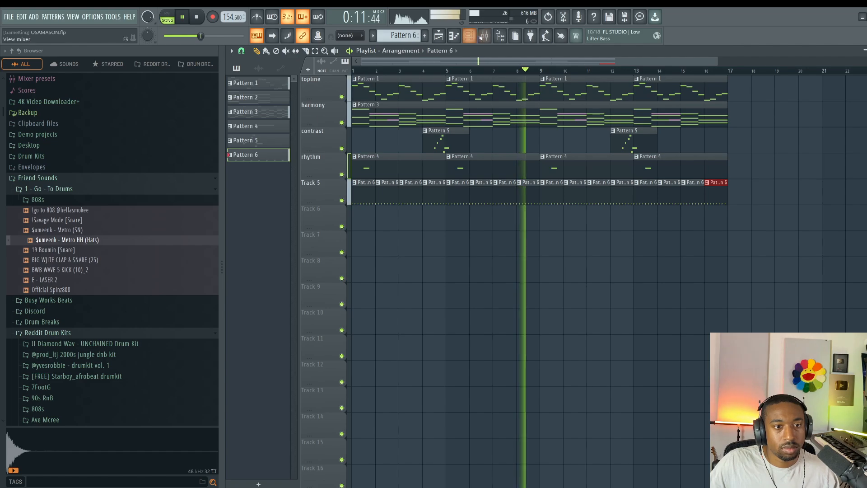
right_click(74, 212)
left_click(100, 226)
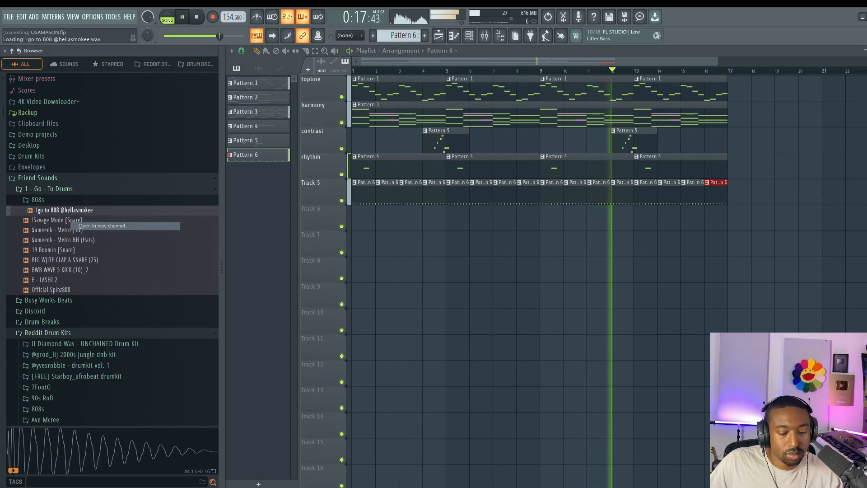
left_click(469, 39)
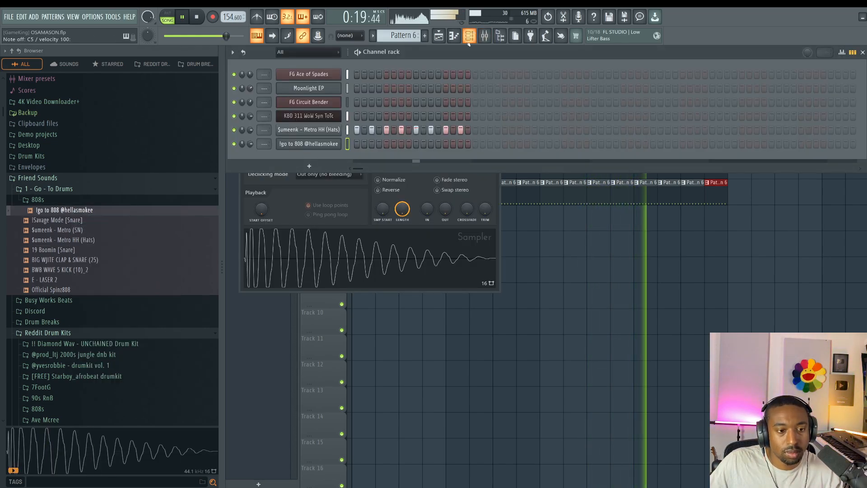
left_click(309, 144)
left_click(309, 143)
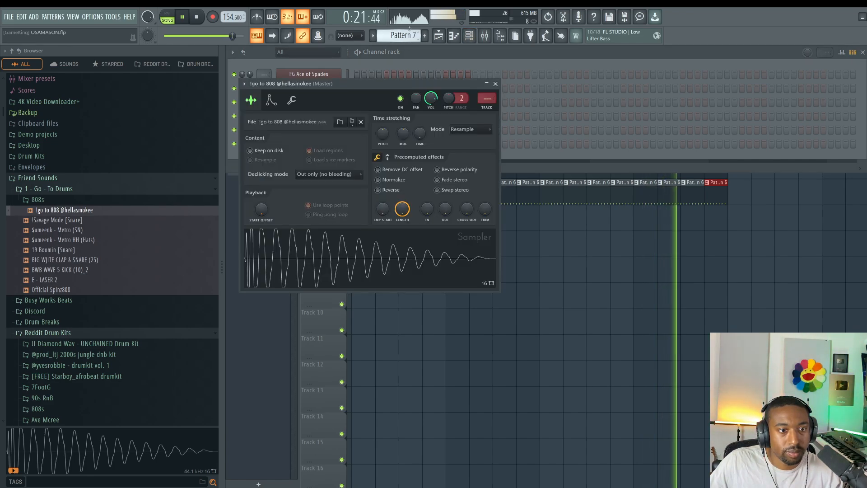
Stop playback, enable the 808's volume envelope with hold turned up and the other stages at minimum, and return to the playlist
left_click(292, 101)
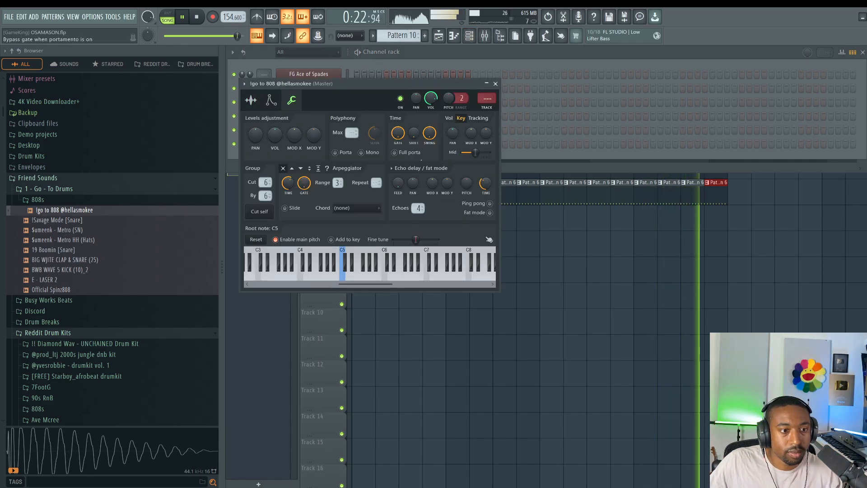
left_click(485, 36)
key("space")
left_click(282, 118)
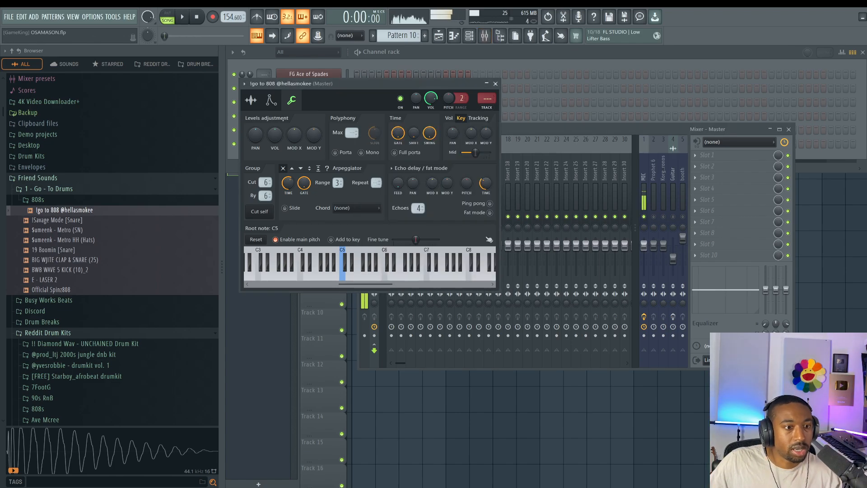
left_click(271, 100)
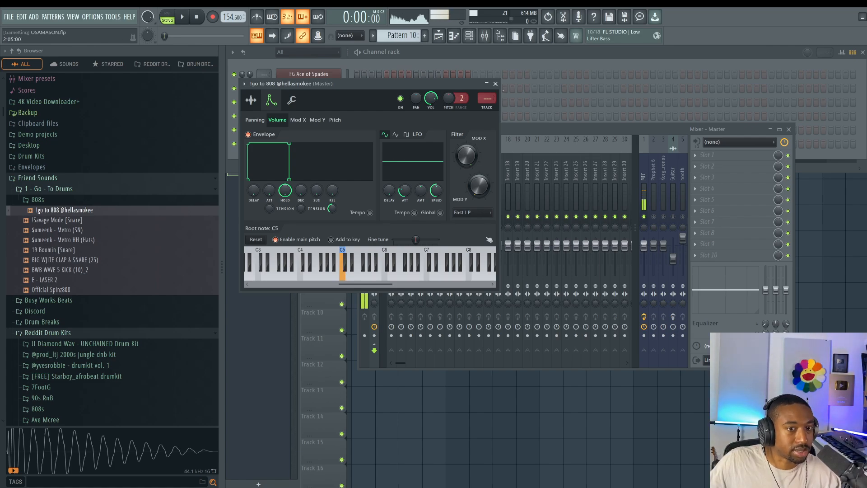
left_click(496, 84)
key("F5")
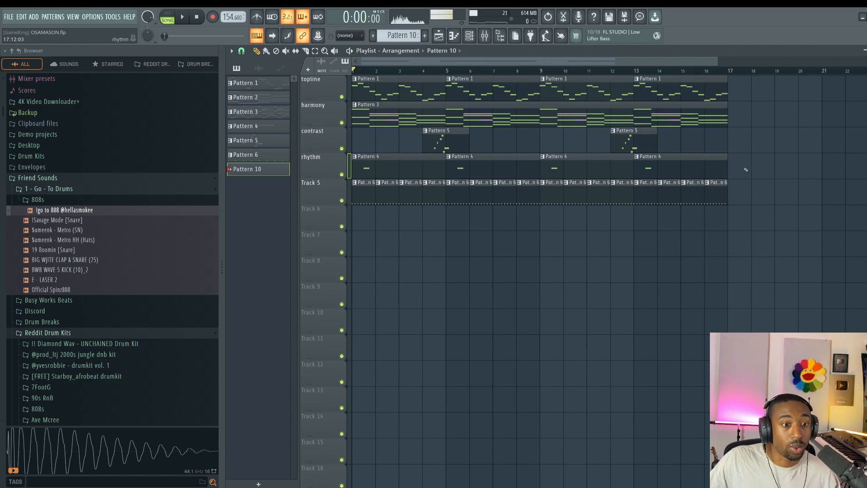
Merge all topline, harmony, contrast and rhythm clips into one pattern clip and open the merged pattern's transpose option
left_click_drag(746, 169, 334, 102)
left_click_drag(261, 66, 259, 62)
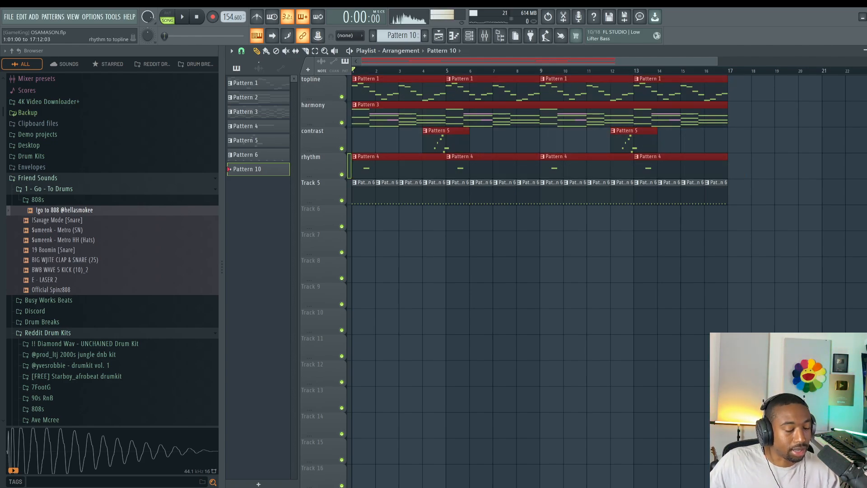
key("ctrl+g")
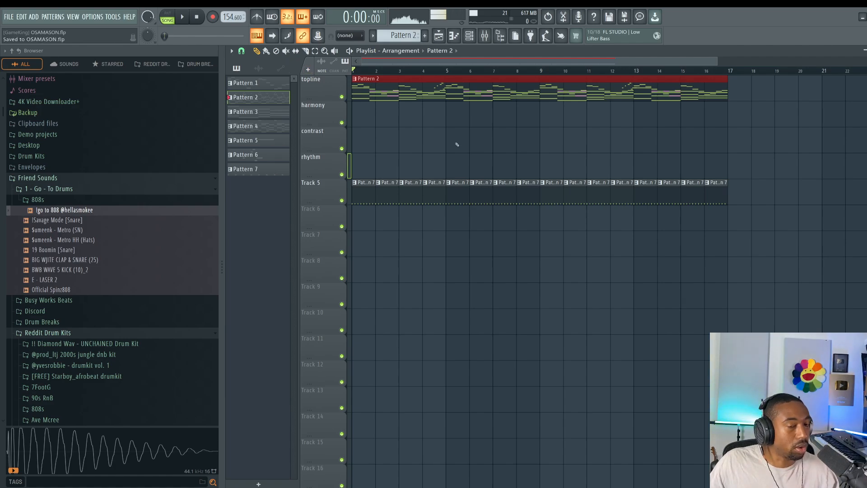
right_click(266, 100)
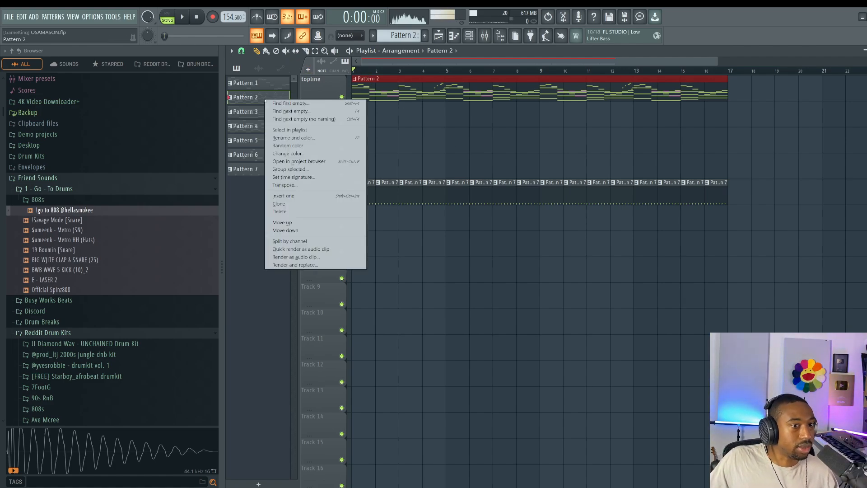
left_click(286, 185)
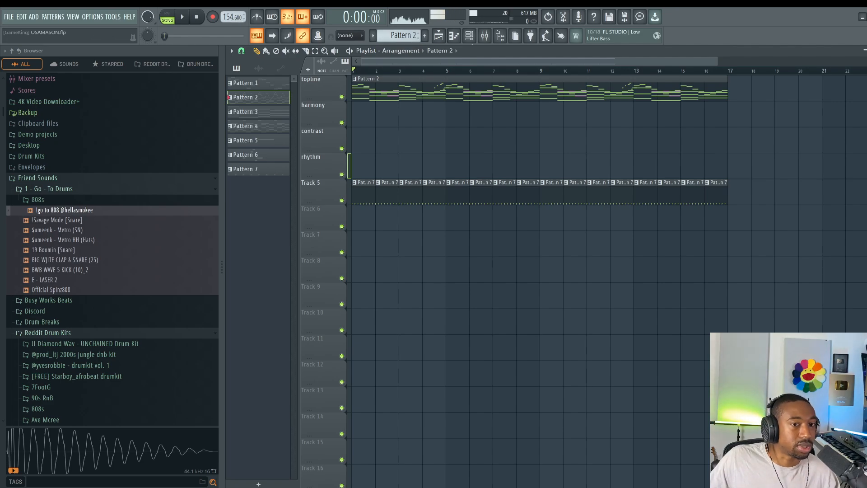
Play the arrangement from the start and hide the browser and mixer to leave the full playlist in view
left_click(483, 37)
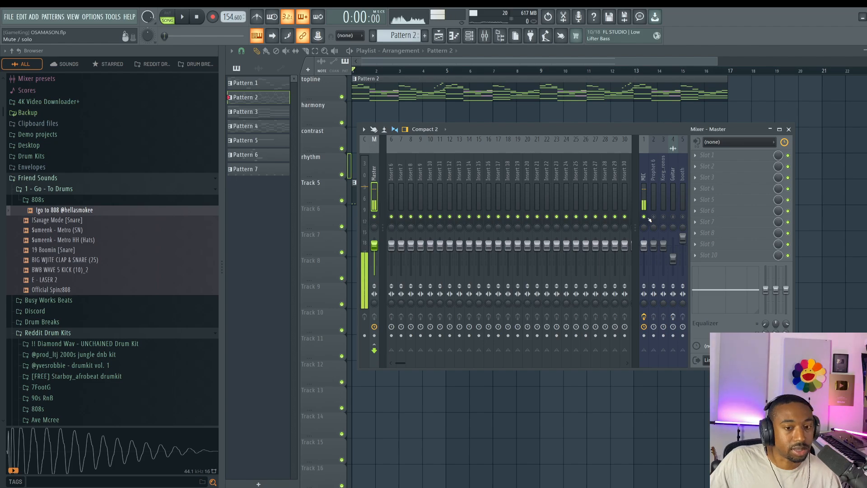
left_click(485, 36)
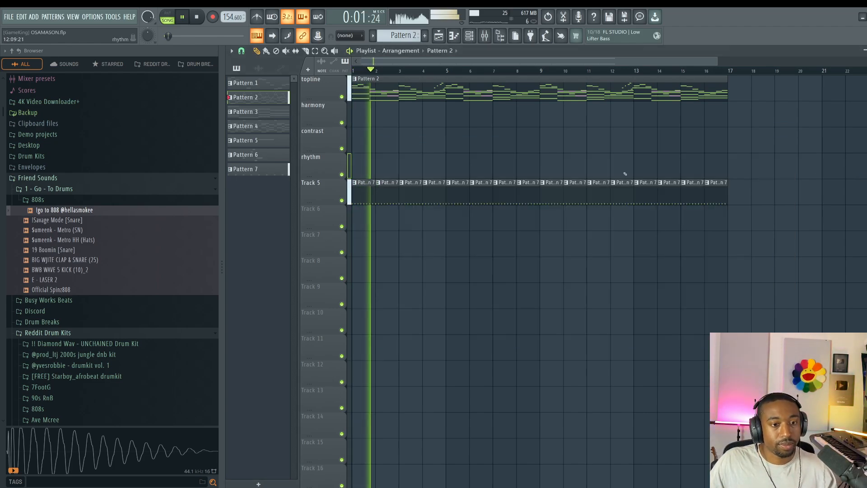
left_click(500, 36)
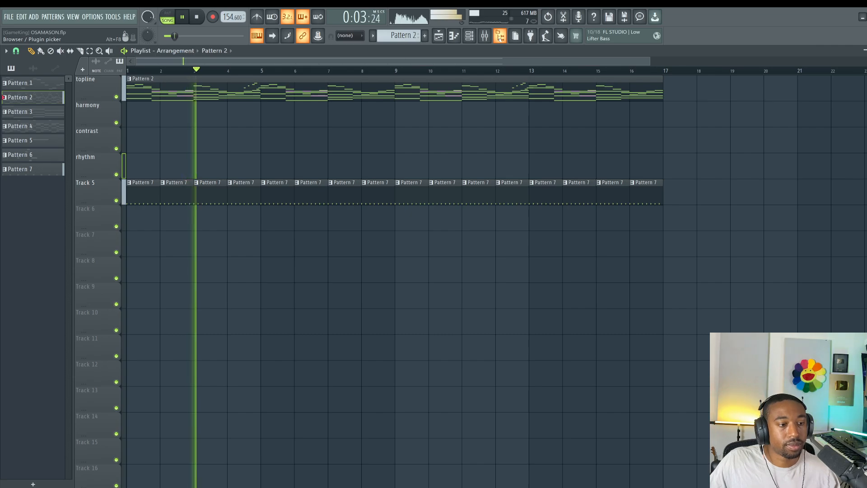
left_click(485, 36)
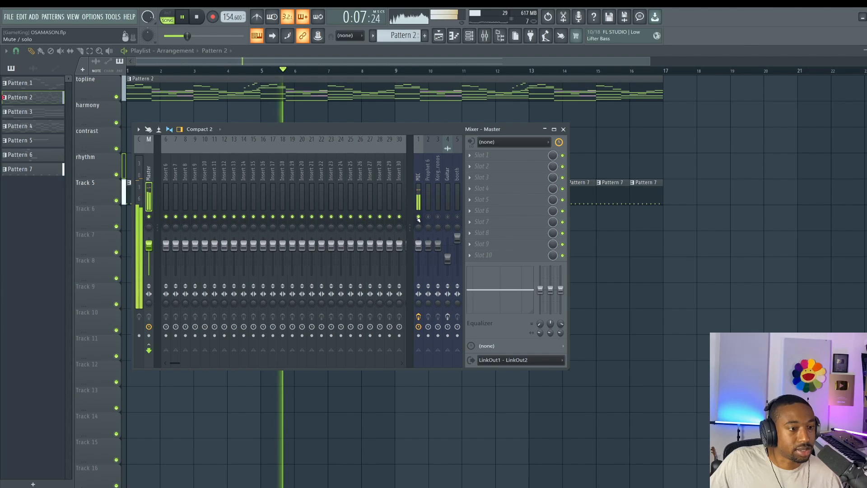
left_click(484, 36)
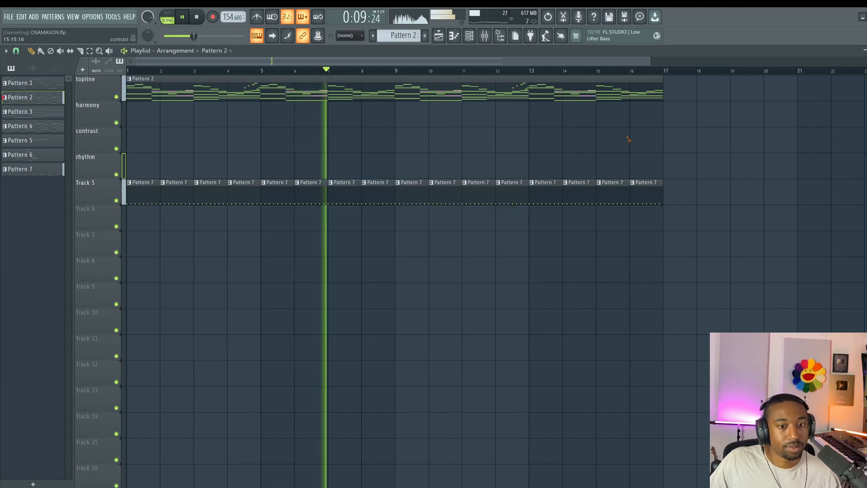
Switch to the empty Pattern 8 and record an 808 line into it across the 16-bar arrangement
left_click(469, 36)
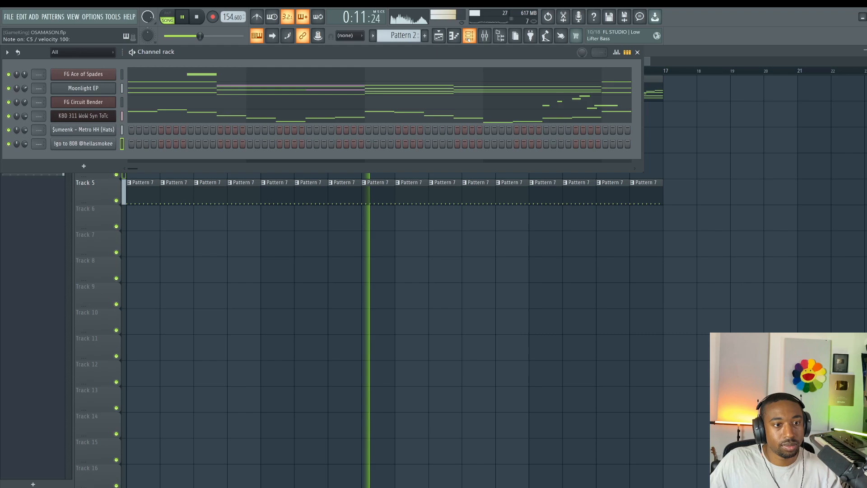
key("KP_Add")
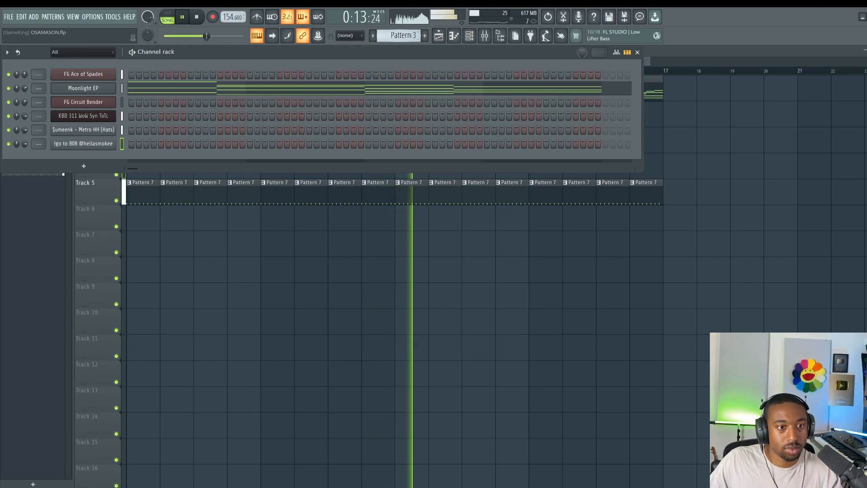
key("KP_Add")
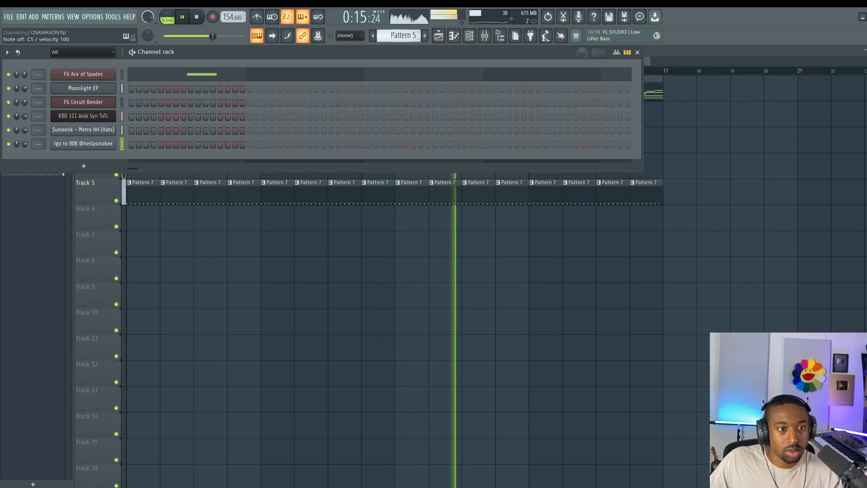
key("KP_Add")
key("KP_Add")
key("KP_Add")
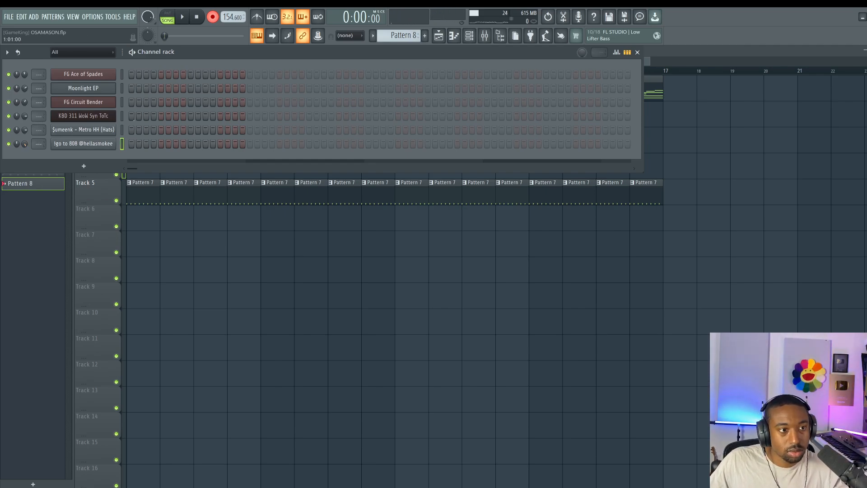
key("F6")
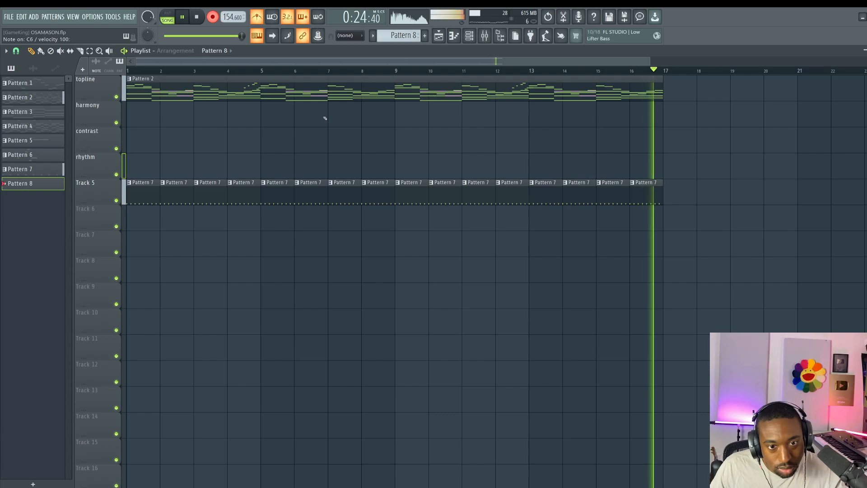
key("space")
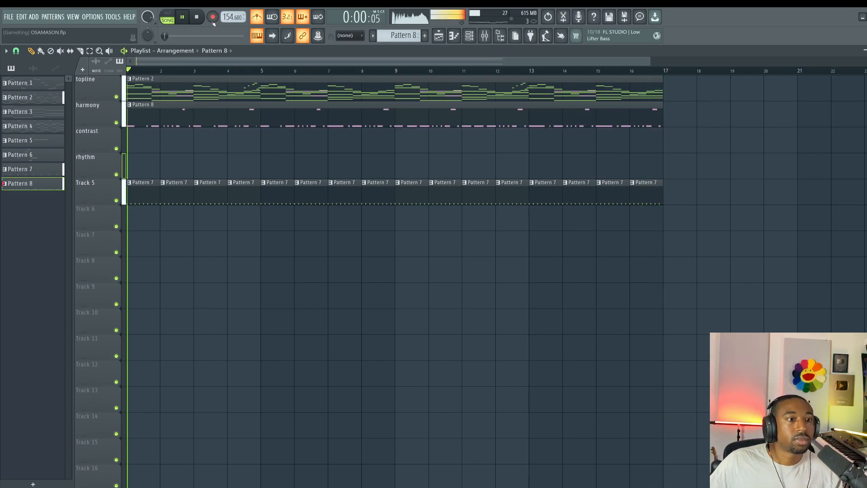
Route all six channels to their own mixer tracks 6 to 11 and lower their faders together
key("F9")
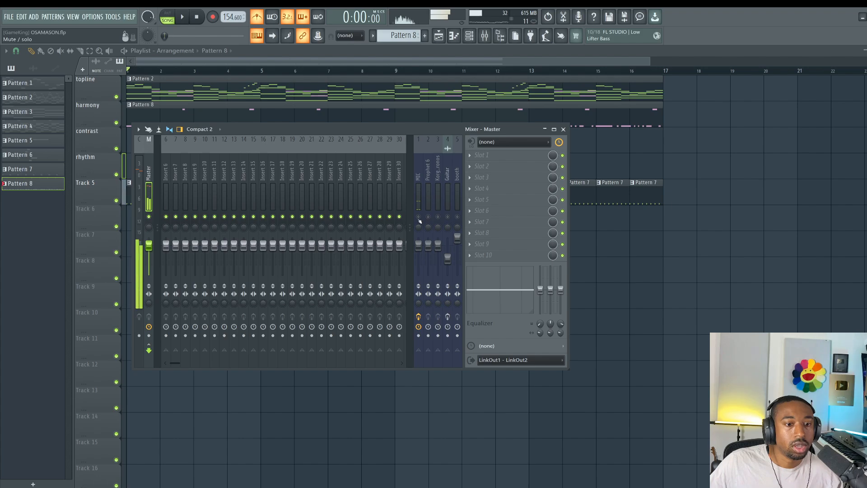
left_click(469, 35)
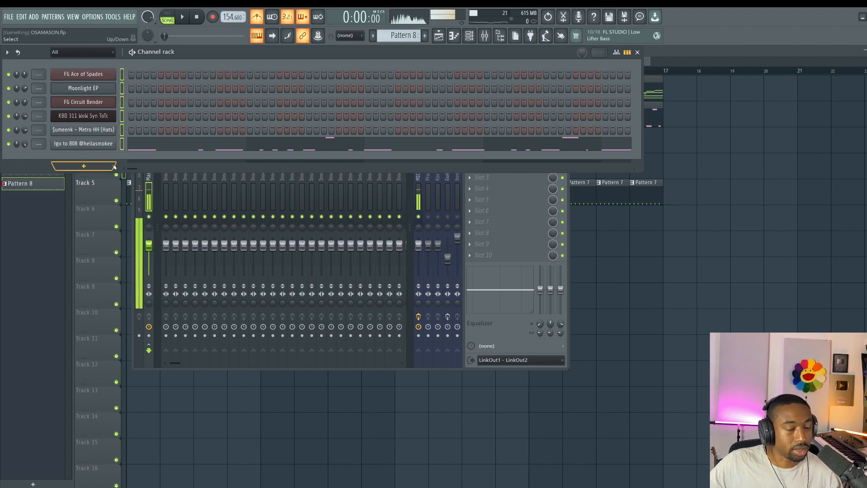
key("ctrl+l")
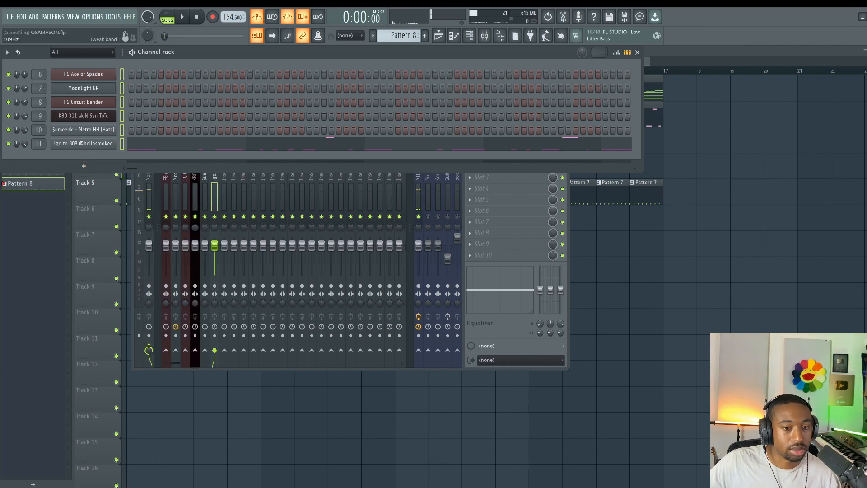
left_click(486, 324)
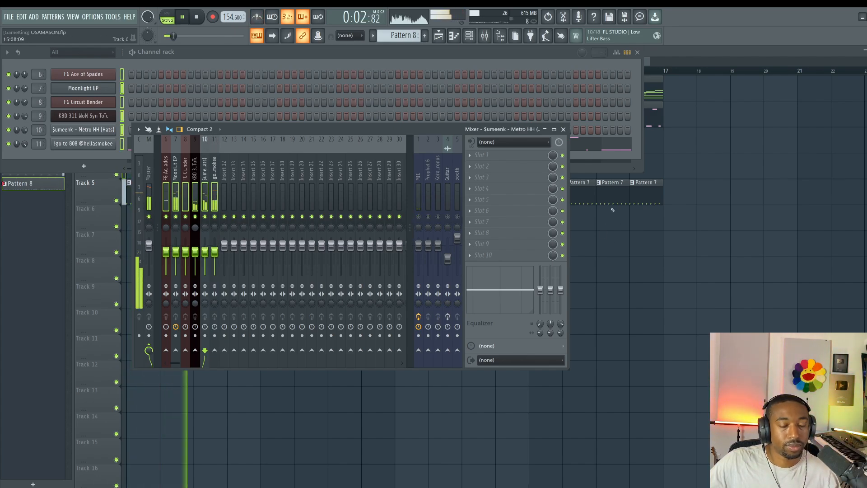
Try quantizing the 808 notes in the piano roll, undo the quantize, and restart playback
key("F7")
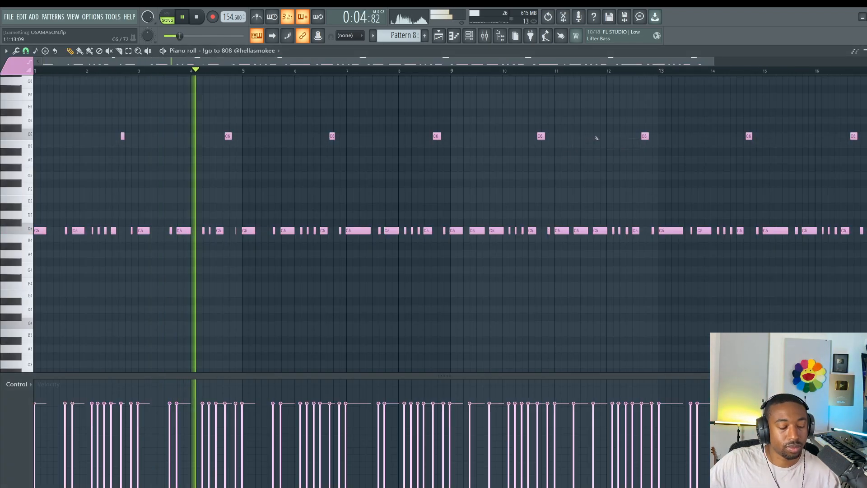
key("alt+q")
left_click(492, 310)
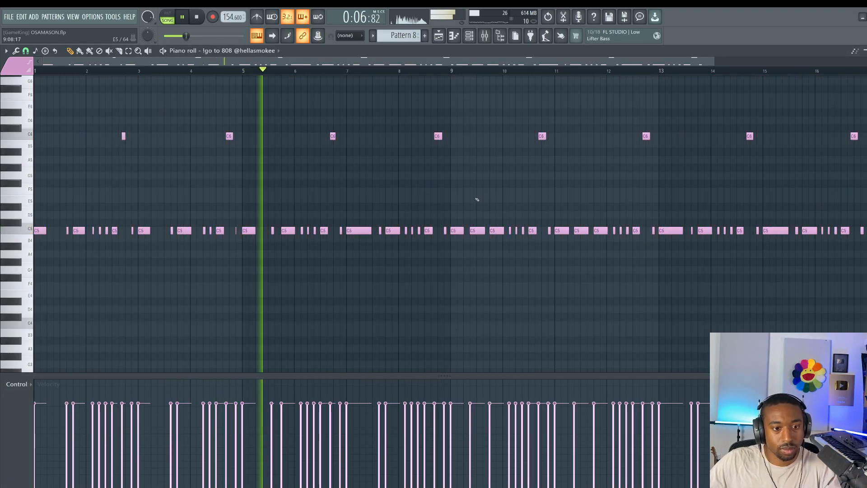
key("ctrl+z")
key("space")
key("space")
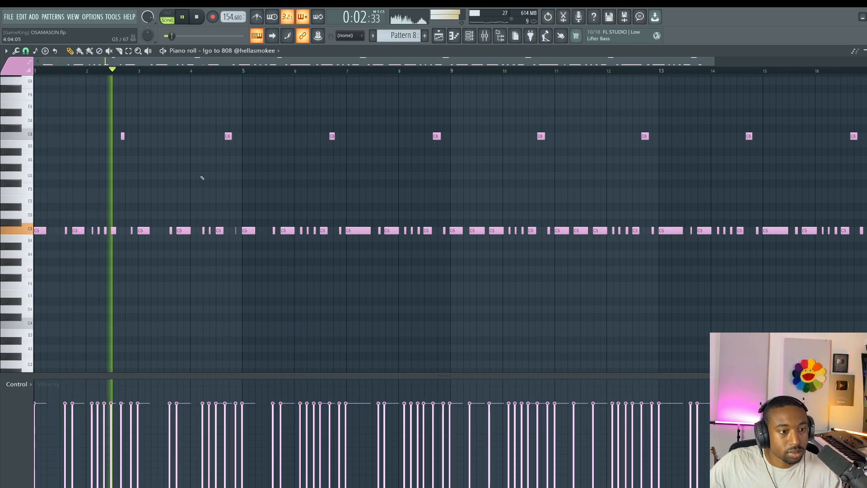
Set the piano roll snap to 1/4 beat and quantize the 808 notes' start times with durations left alone
left_click(26, 50)
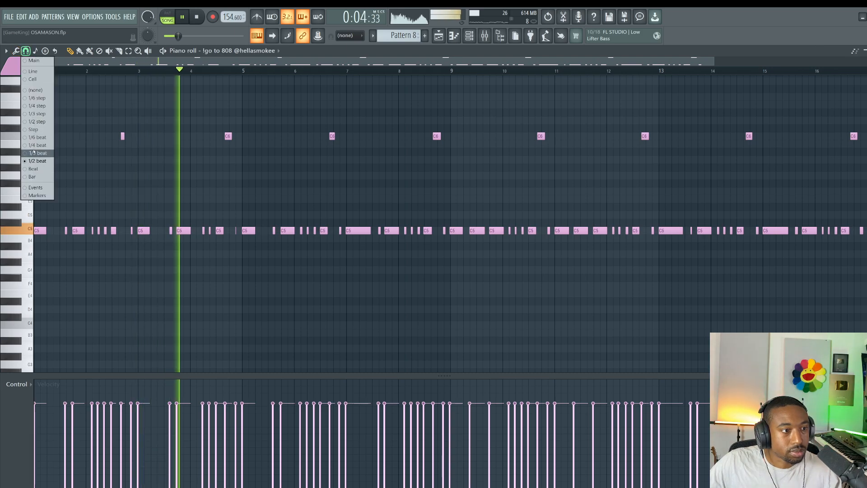
left_click(34, 147)
key("alt+q")
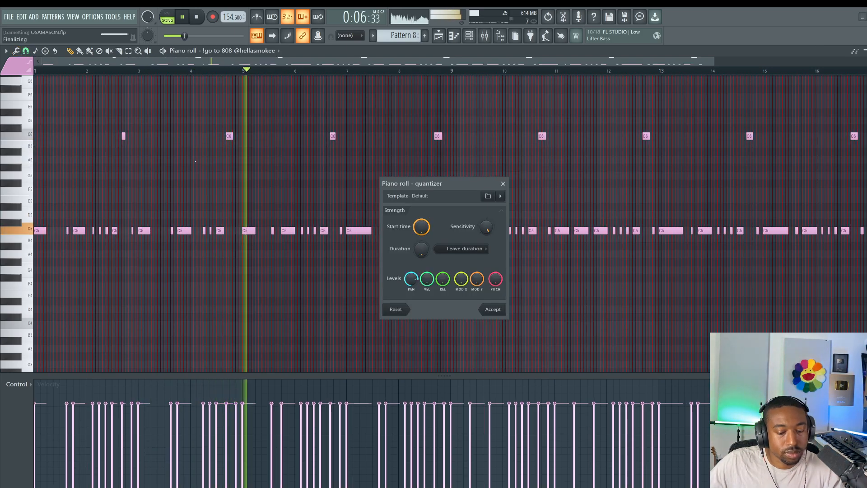
key("Return")
Move the short C5 808 note in the second half of bar 5 one snap later and return to the playlist
scroll(253, 69, "up", 5)
scroll(300, 253, "up", 2)
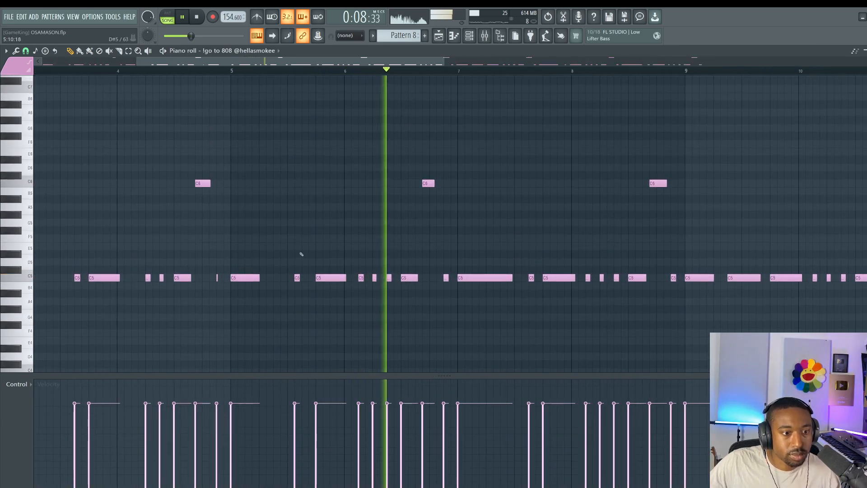
left_click(296, 278)
key("ctrl+z")
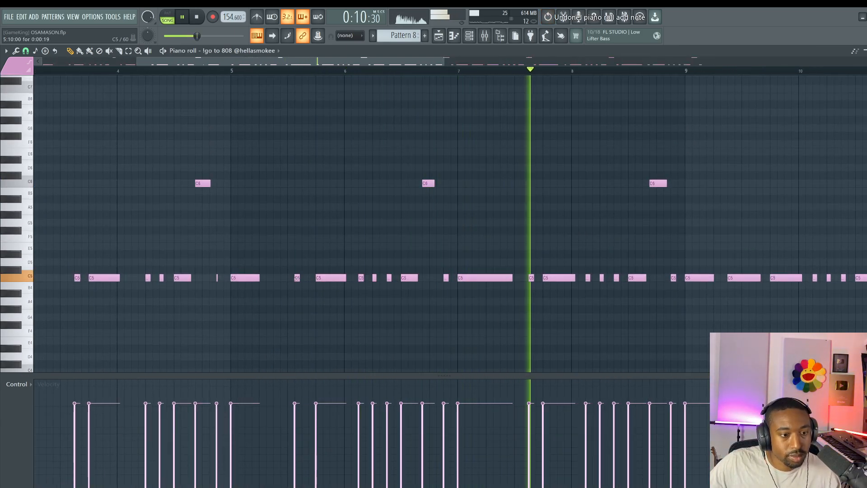
left_click_drag(296, 278, 301, 278)
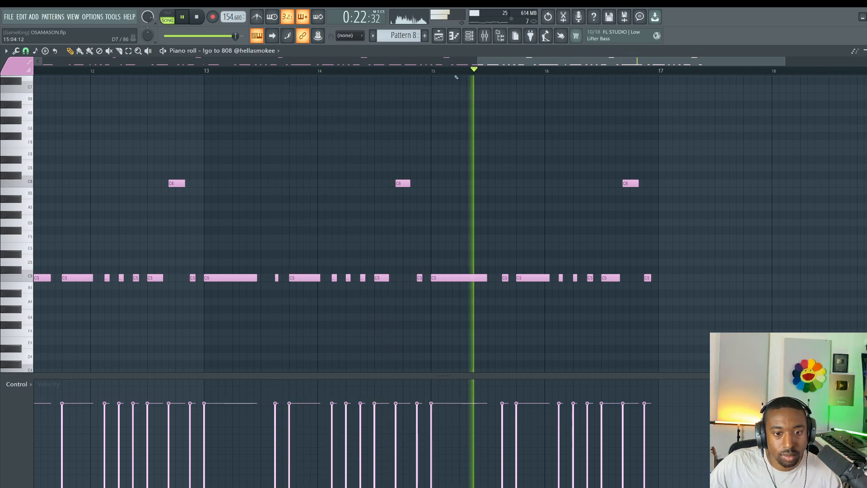
key("F5")
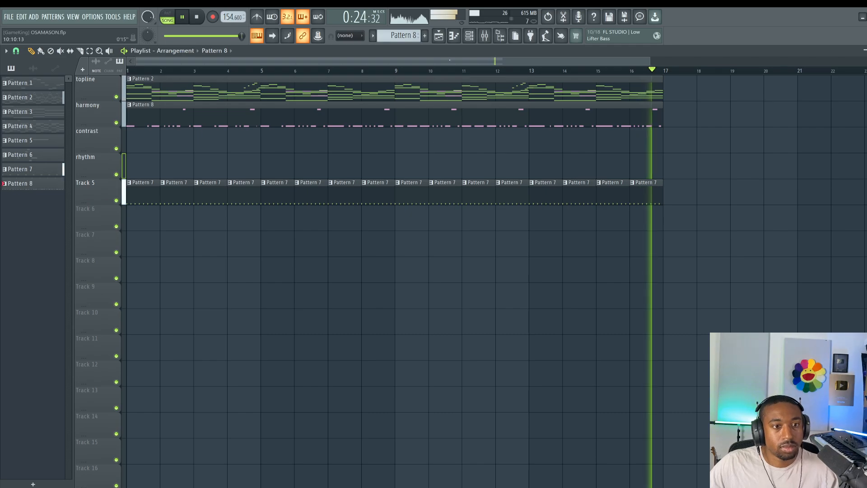
Create a new empty Pattern 9 and bring up the channel rack and mixer
key("F9")
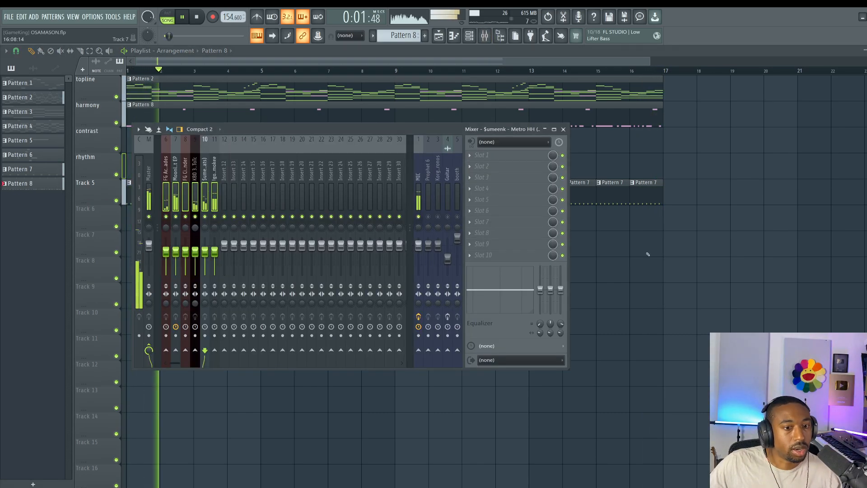
key("F9")
left_click(484, 36)
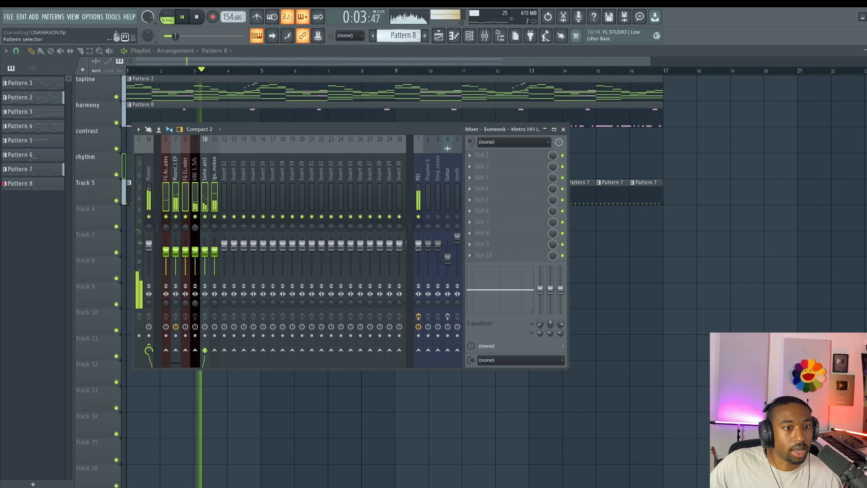
key("F4")
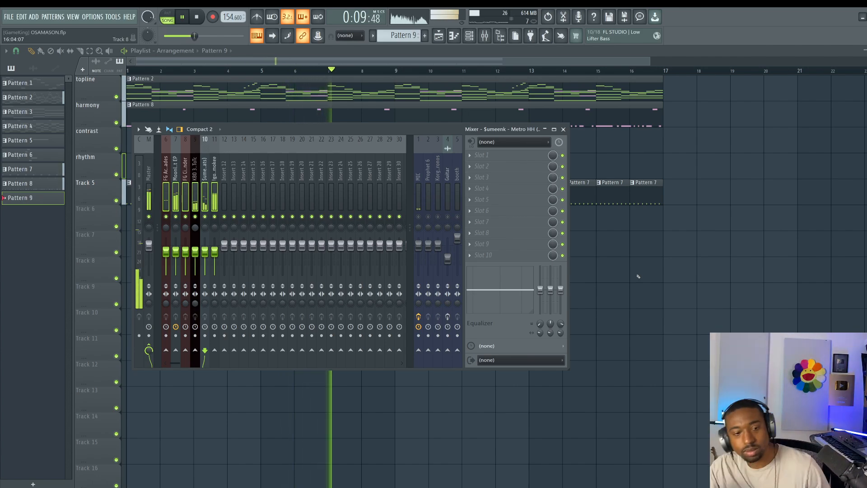
key("F9")
left_click(469, 36)
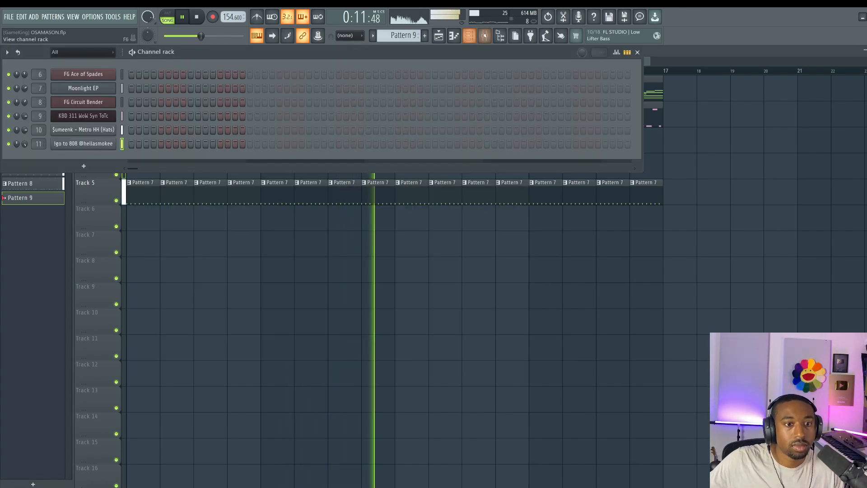
left_click(484, 36)
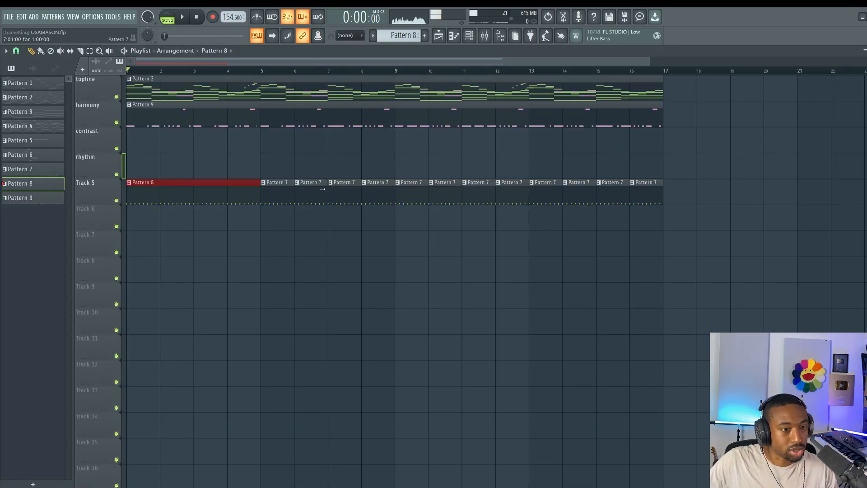
Delete the remaining Pattern 7 clips and repeat the four-bar Pattern 8 hi-hat clip three times to fill 16 bars
right_click(478, 192)
right_click(537, 204)
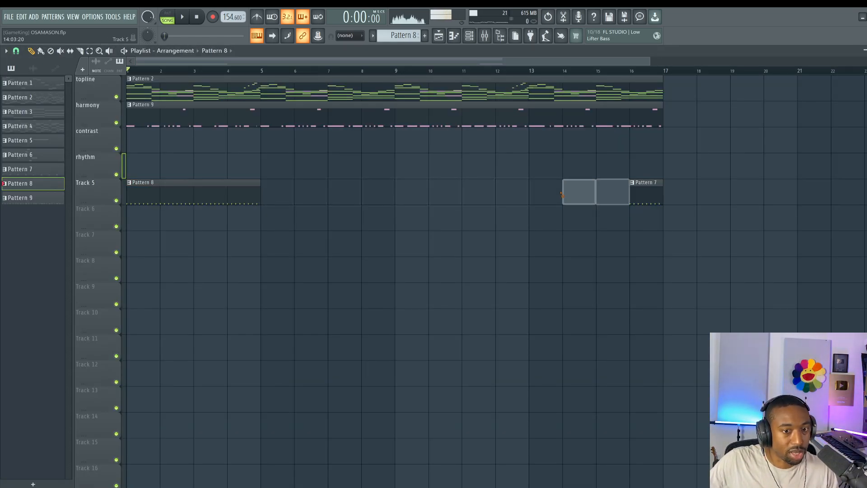
left_click(201, 191)
key("ctrl+b")
key("ctrl+b")
key("ctrl+b")
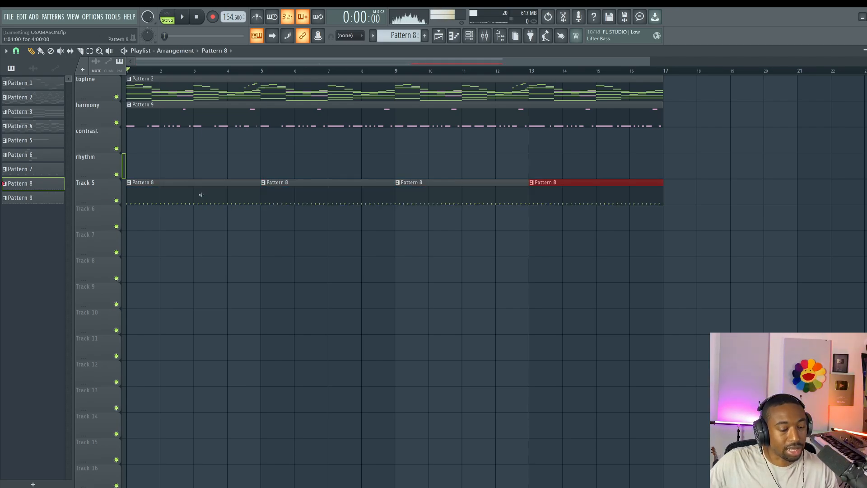
Open the four-bar hi-hat pattern's steps and show the graph editor set to Repeat
double_click(209, 187)
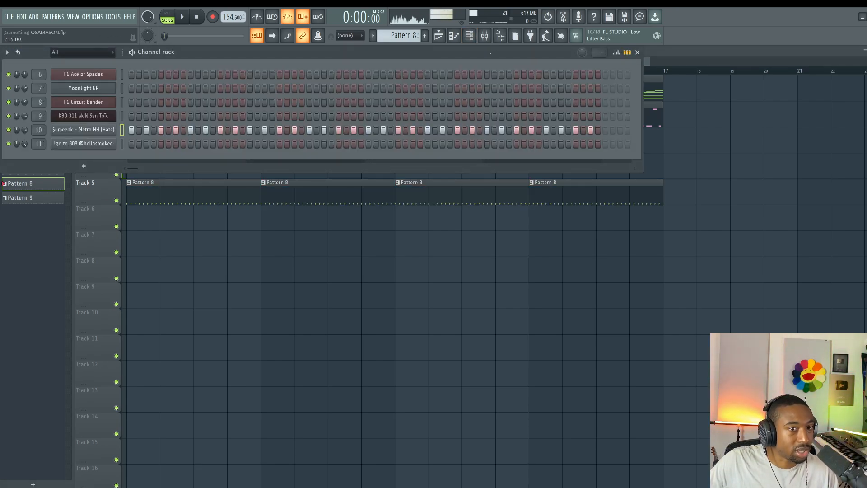
left_click(626, 53)
left_click(627, 53)
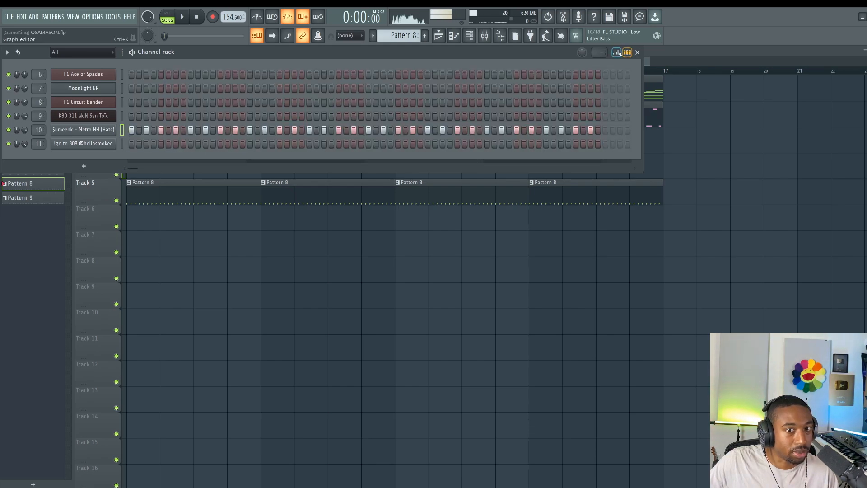
left_click(617, 53)
left_click(337, 243)
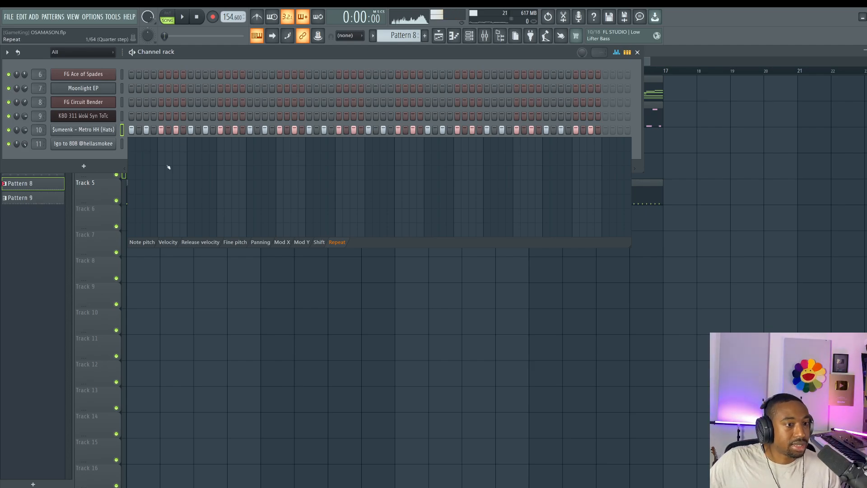
Play the arrangement and add hi-hat rolls with the Repeat graph: 1/32 triplet on step 5 and another on step 37
left_click(486, 38)
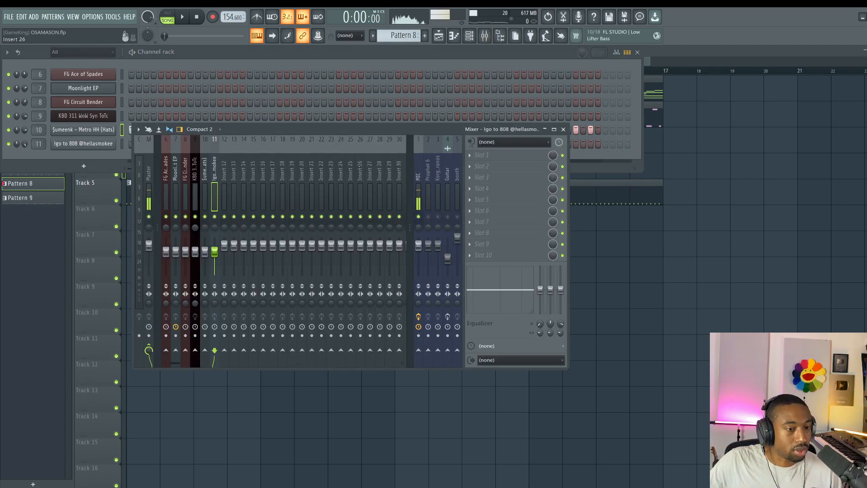
left_click(355, 58)
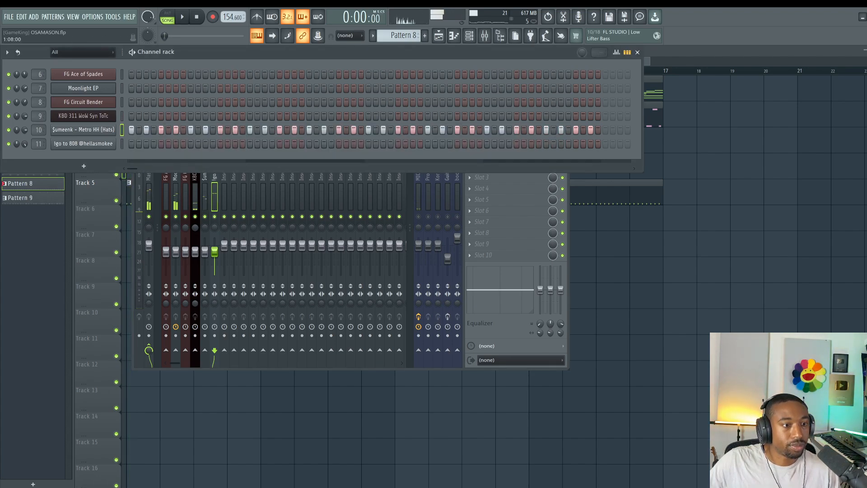
left_click(616, 52)
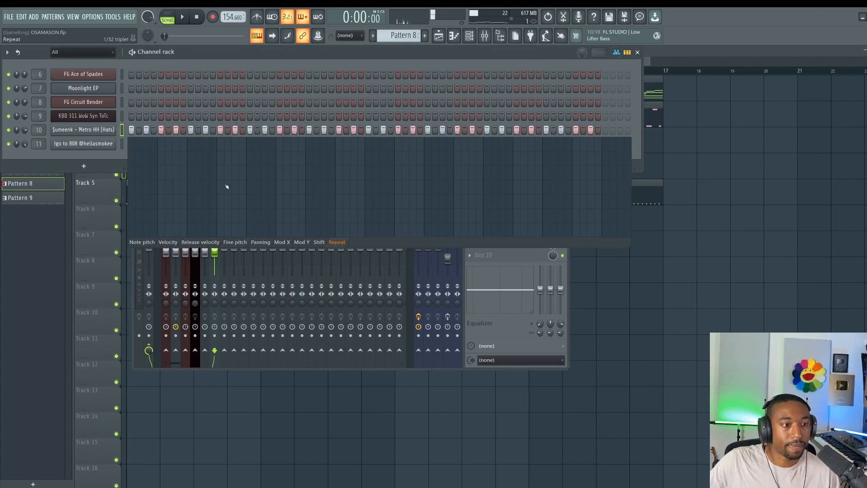
key("space")
left_click(162, 187)
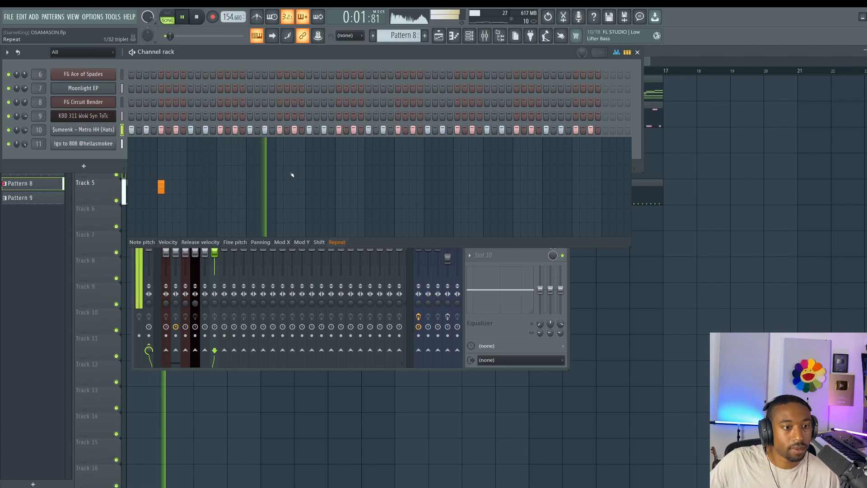
left_click(398, 201)
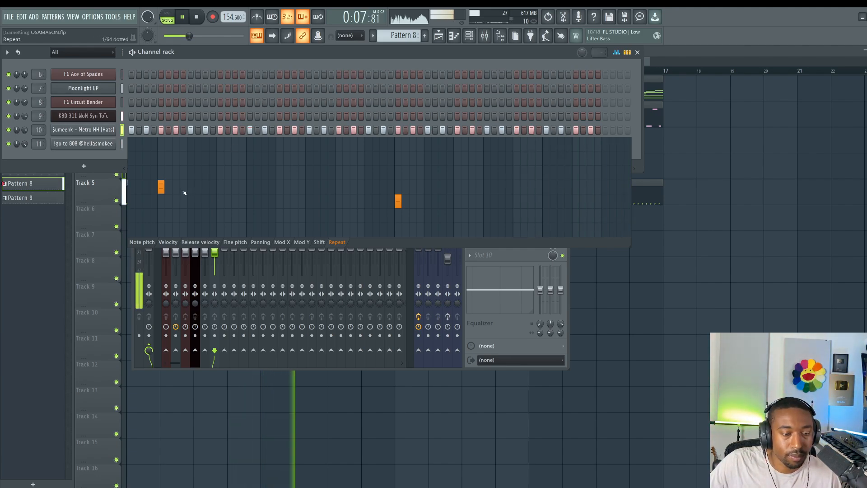
Inspect the hi-hat channel's sampler settings during playback and return to the channel rack
key("F6")
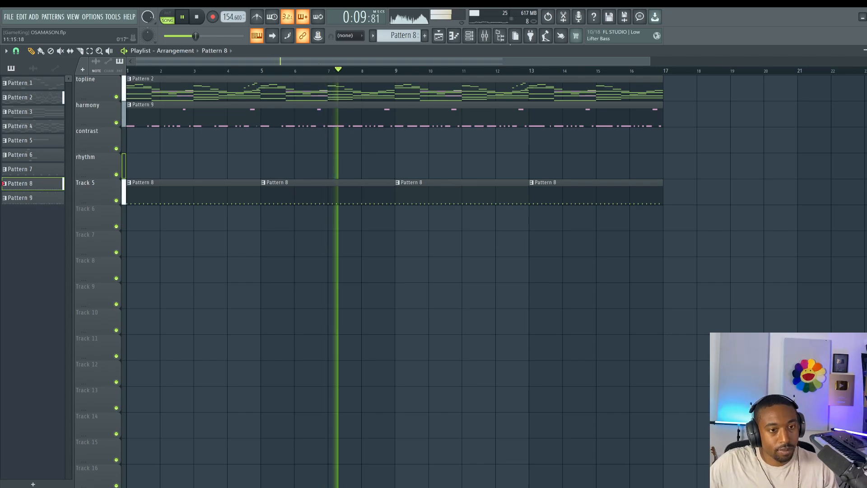
left_click(470, 35)
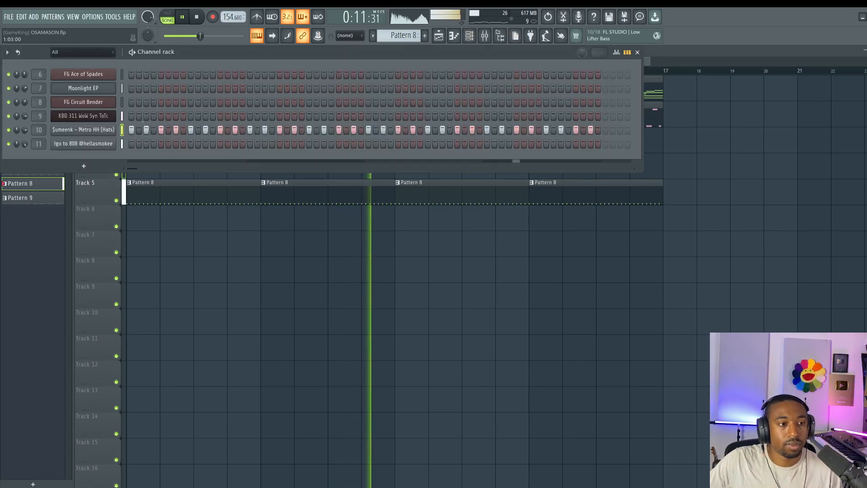
left_click(83, 130)
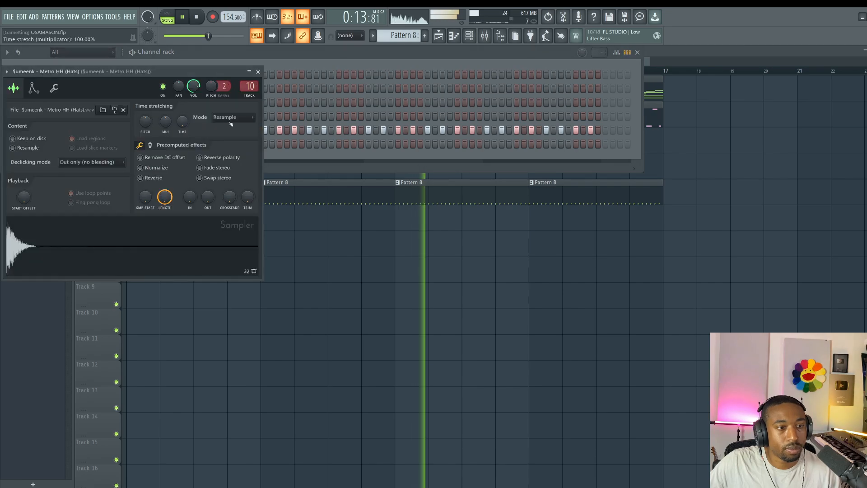
right_click(430, 273)
left_click(470, 36)
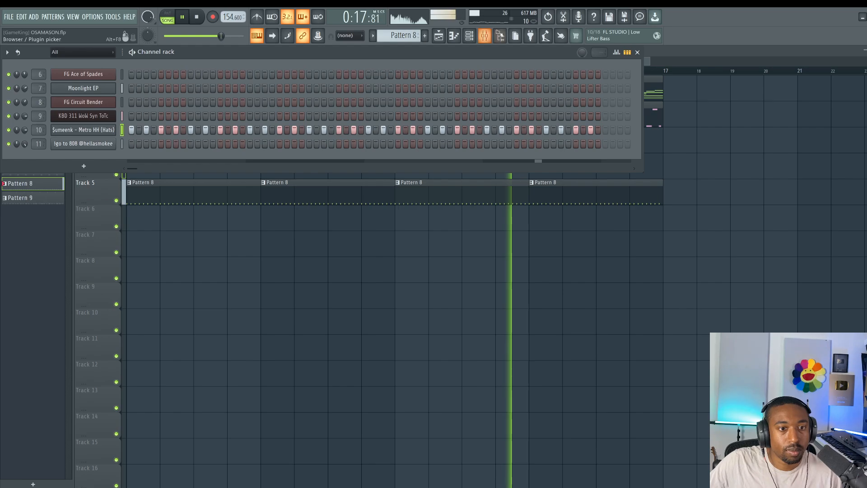
Preview the "$umeenk - Metro (SN)" snare from the Go-To Drums folder and load it into a new channel
left_click(500, 35)
left_click(79, 229)
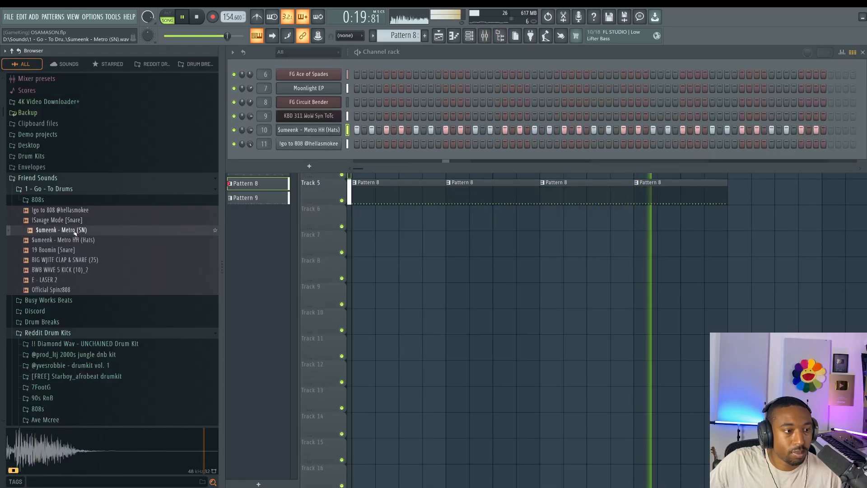
right_click(79, 230)
left_click(97, 235)
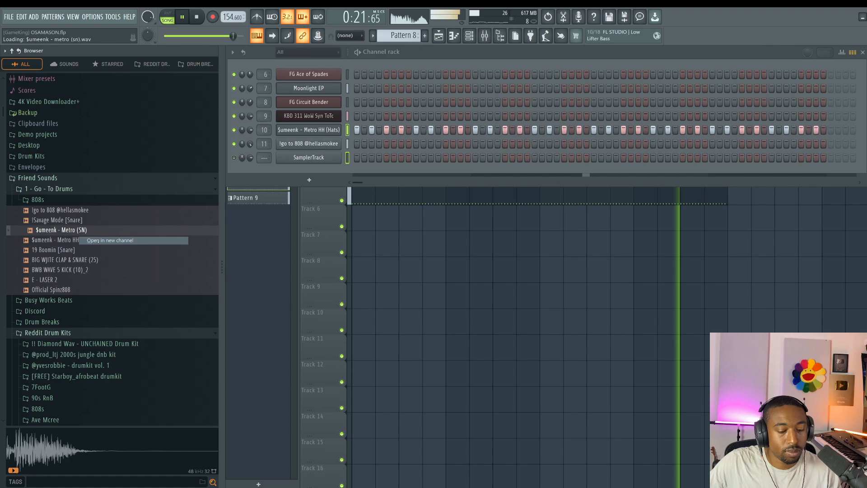
left_click(507, 95)
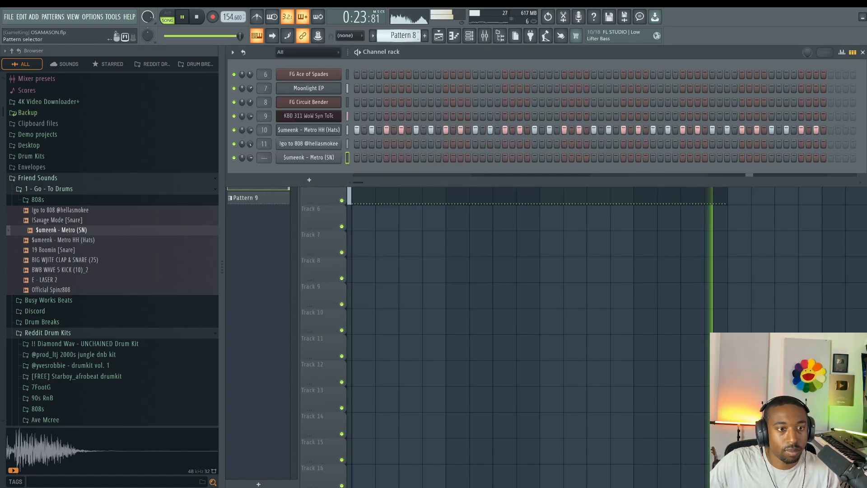
Create a new empty pattern for the snare and route the "$umeenk - Metro (SN)" channel to mixer track 12
key("KP_Add")
key("KP_Add")
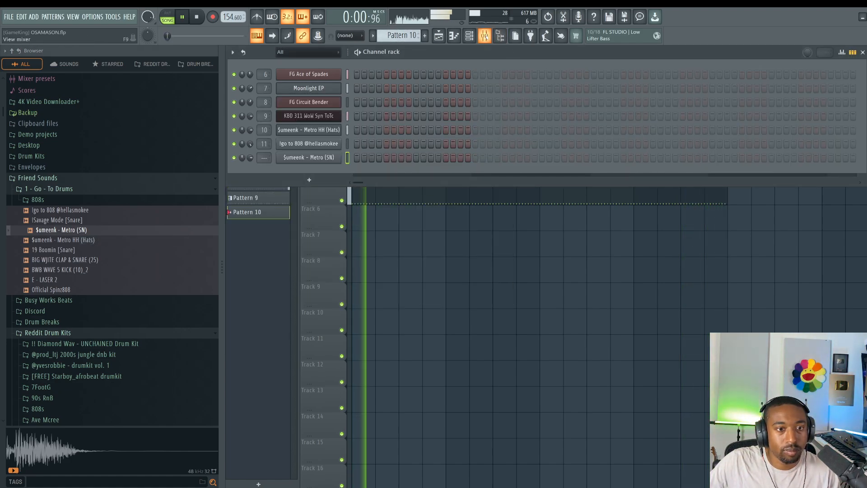
key("F9")
key("space")
key("F5")
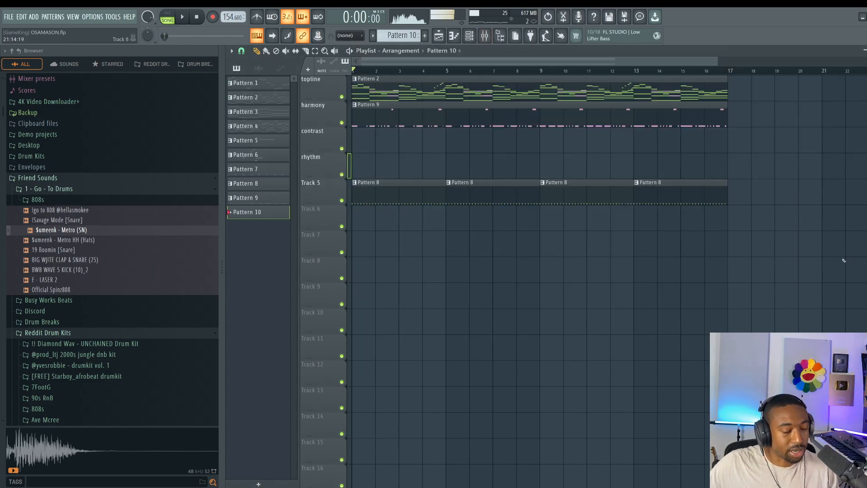
left_click(470, 36)
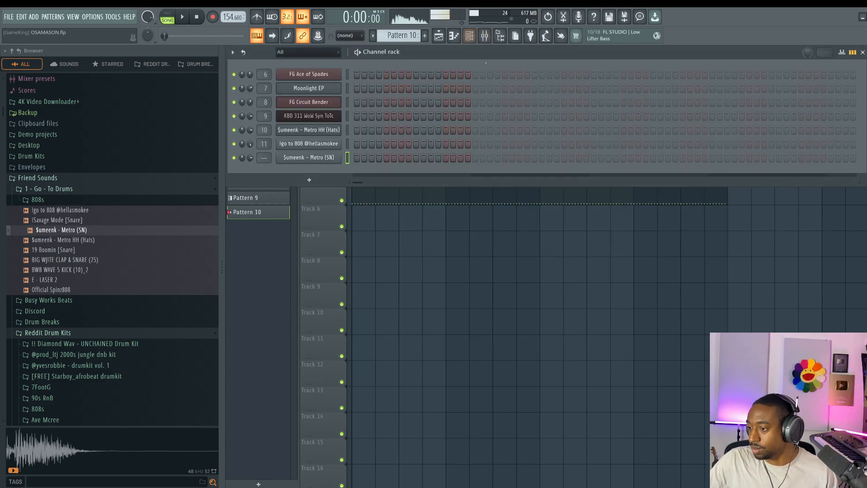
key("ctrl+l")
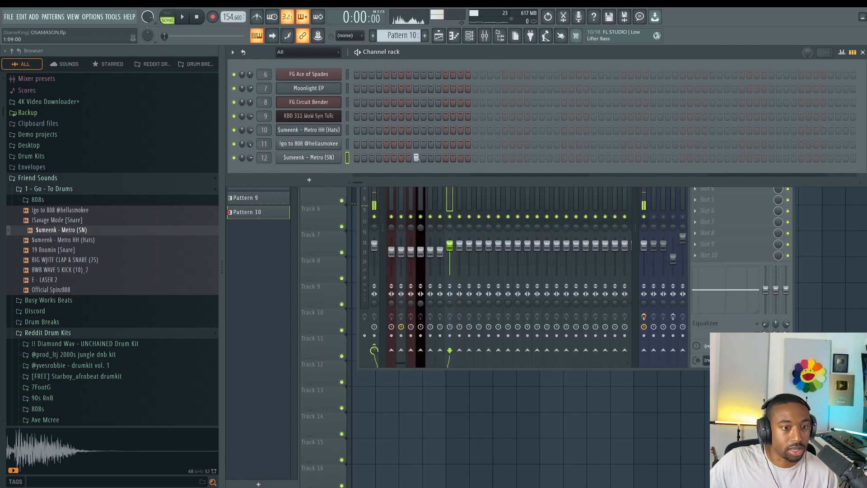
Program the snare on steps 9, 41 and 57, place the four-bar pattern on Track 6 and repeat it across 16 bars
key("F5")
left_click(475, 35)
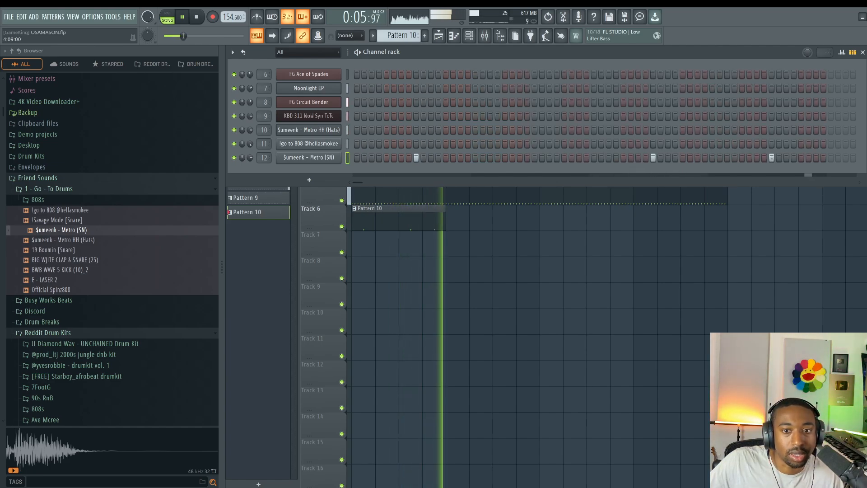
key("F6")
left_click(429, 222)
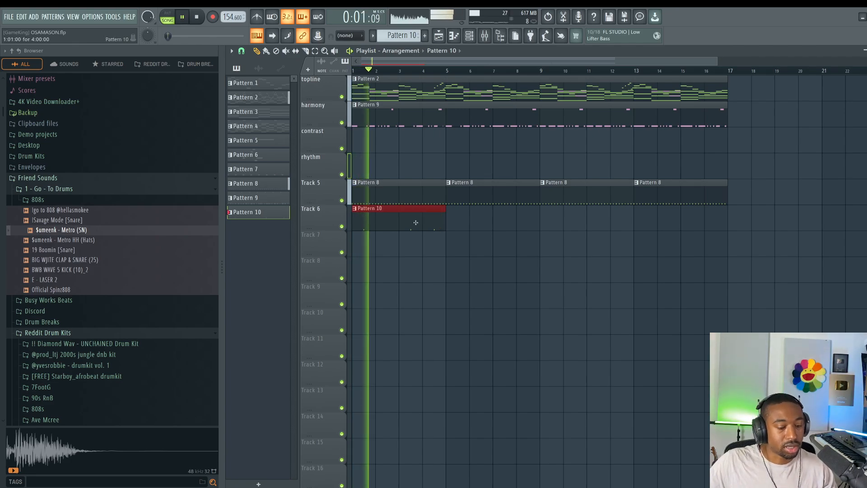
key("ctrl+b")
key("ctrl+b")
key("ctrl+b")
Mute the MIC track in the mixer and return to the channel rack
key("F9")
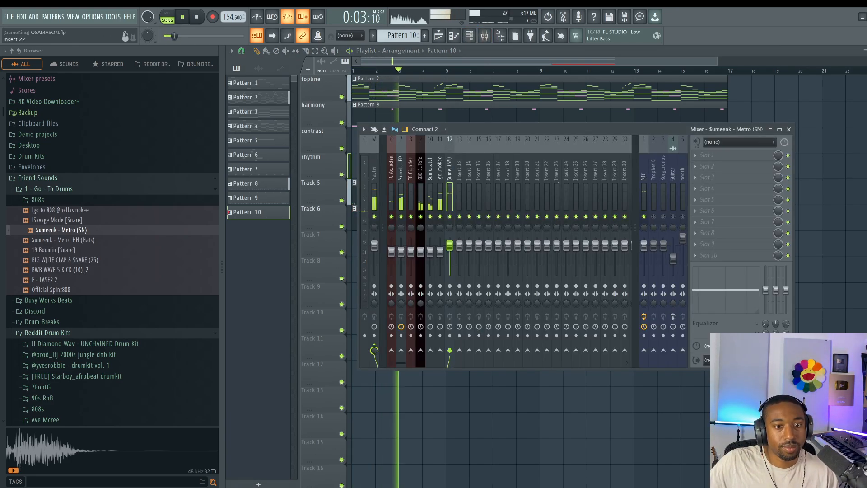
left_click(644, 217)
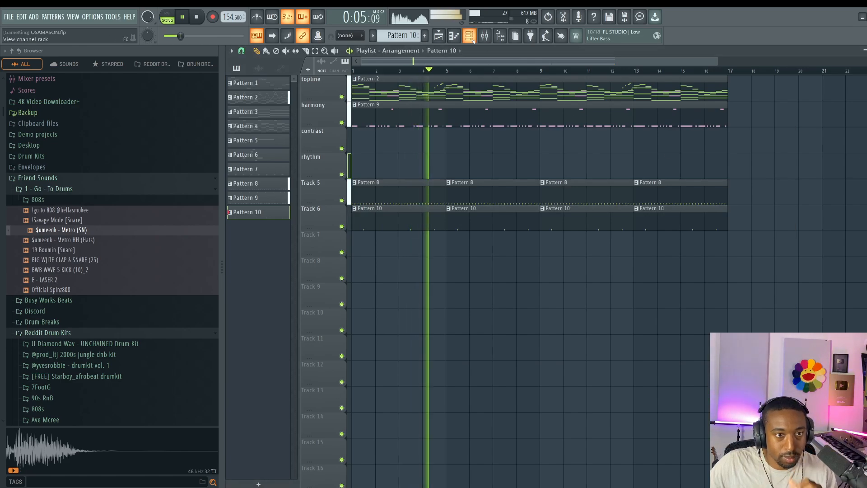
key("F6")
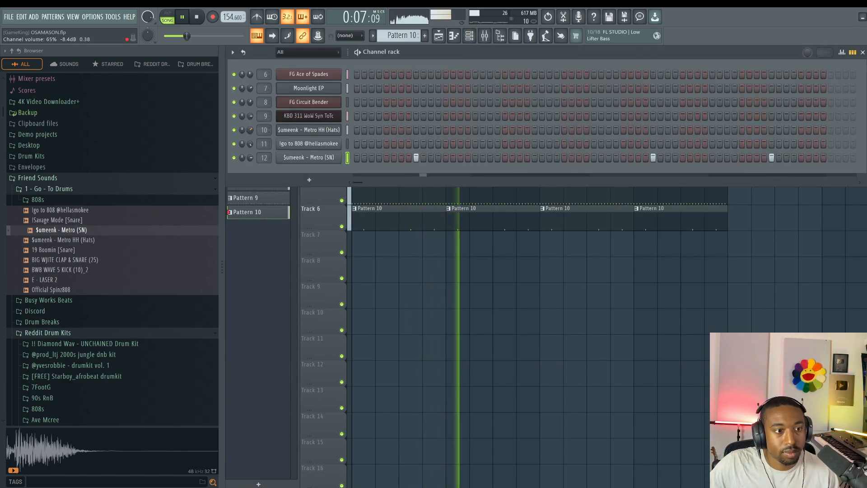
Lower the "$umeenk - Metro HH (Hats)" channel's volume and add a slight time shift in its miscellaneous settings
left_click_drag(250, 130, 251, 147)
left_click(292, 131)
left_click(280, 88)
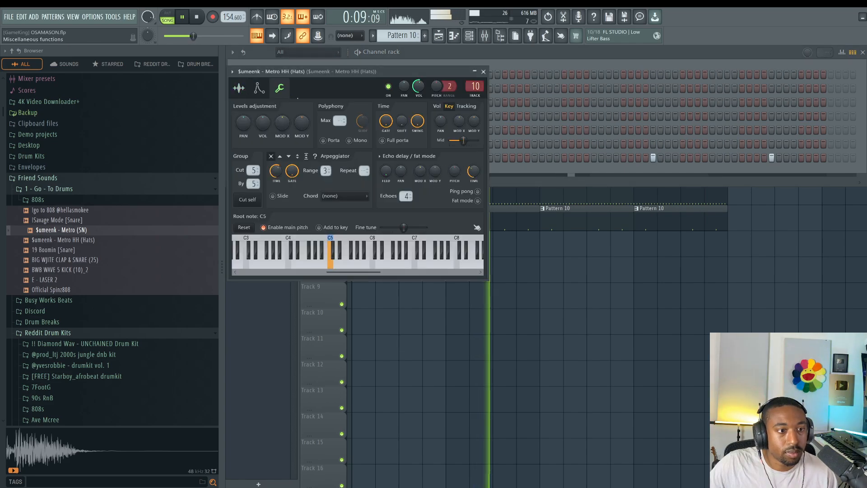
left_click_drag(402, 121, 401, 113)
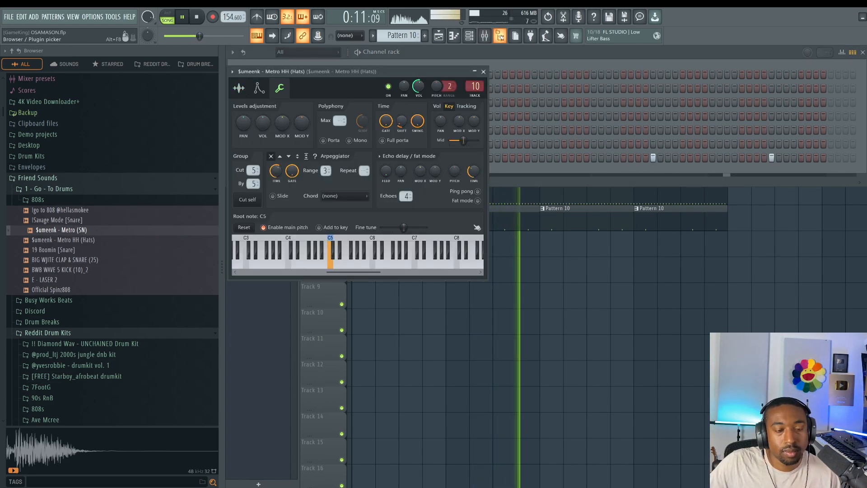
Hide the browser, turn the MIC mixer track back on and set the snare channel's volume to 84%
left_click(500, 36)
key("Escape")
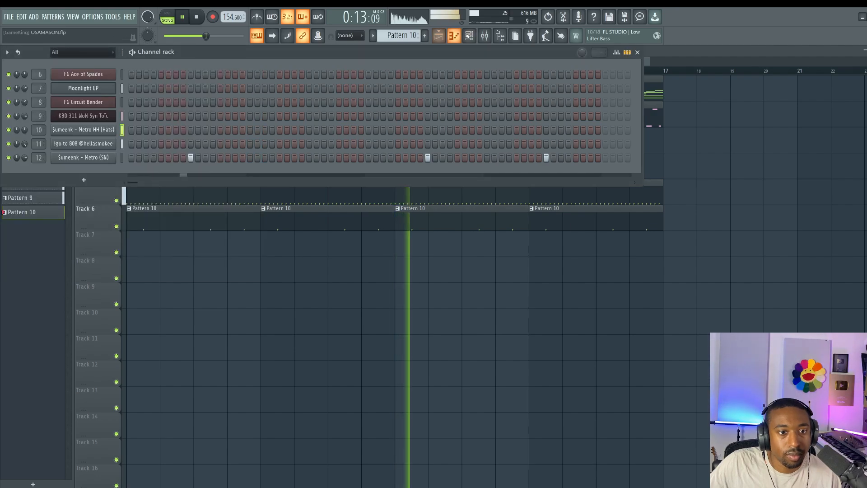
key("F9")
left_click(419, 217)
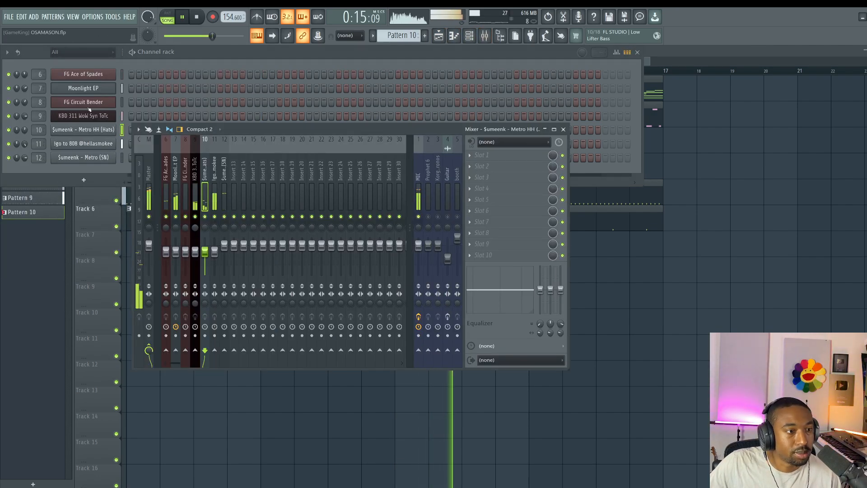
left_click_drag(25, 158, 25, 155)
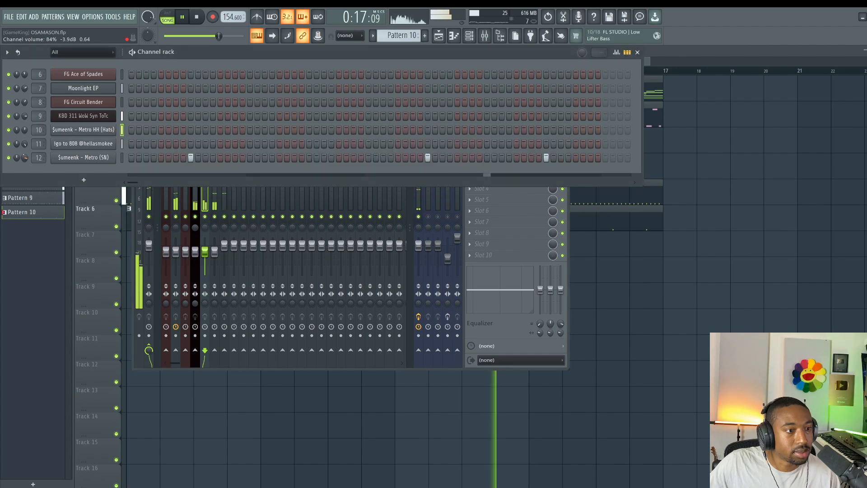
Review the 808 channel's sampler settings and save the project
left_click(83, 144)
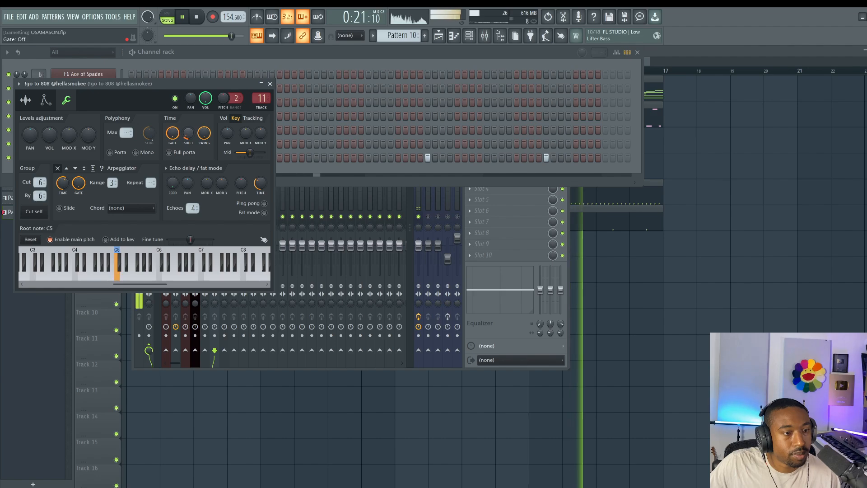
left_click(26, 99)
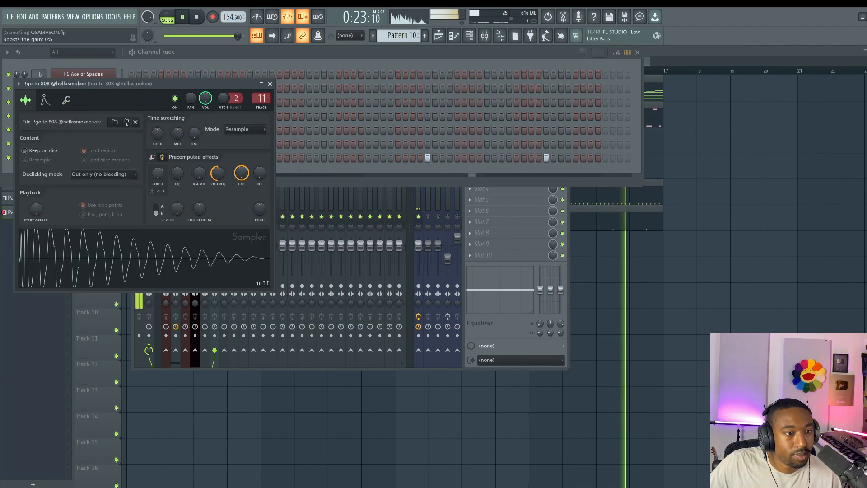
left_click(494, 325)
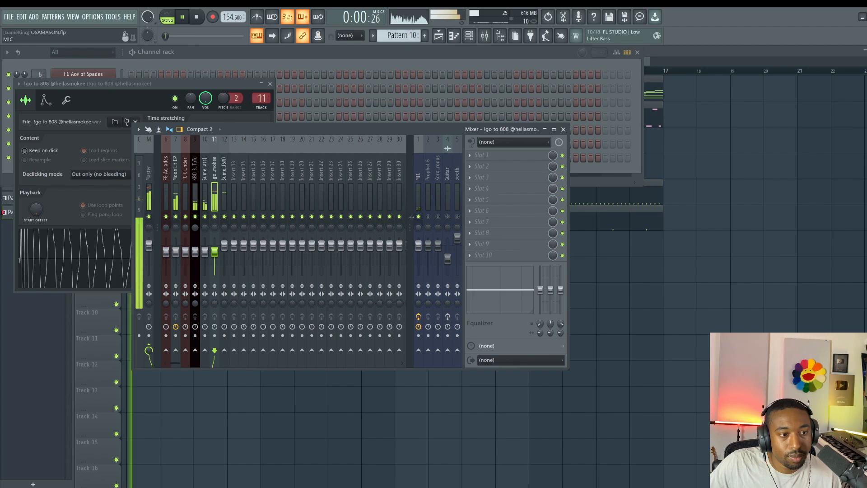
left_click(662, 306)
key("ctrl+s")
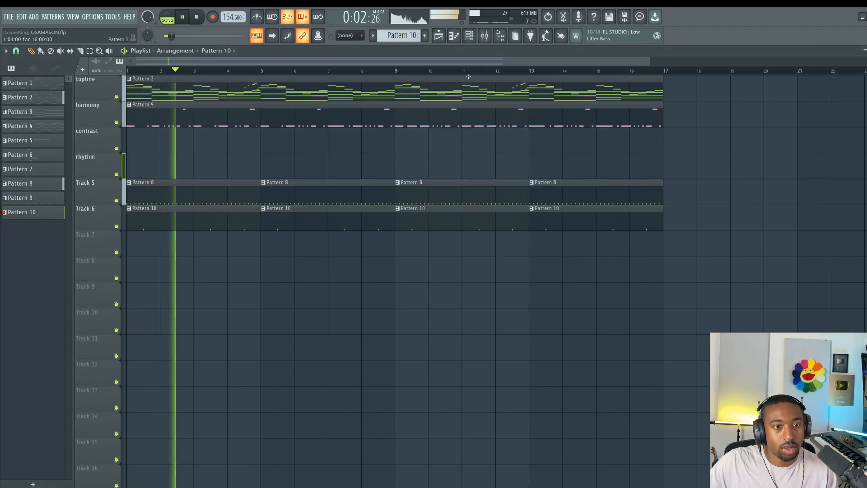
Create a new empty pattern after the snare pattern and return to the playlist
key("F6")
left_click_drag(402, 36, 401, 31)
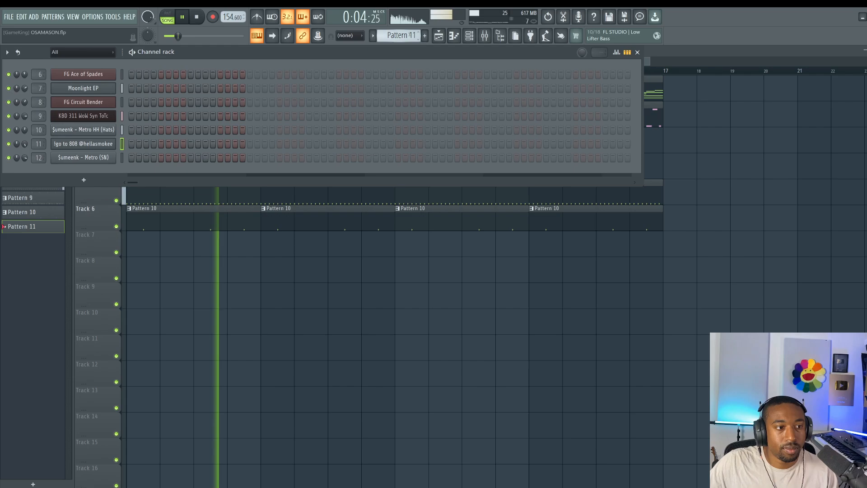
key("F6")
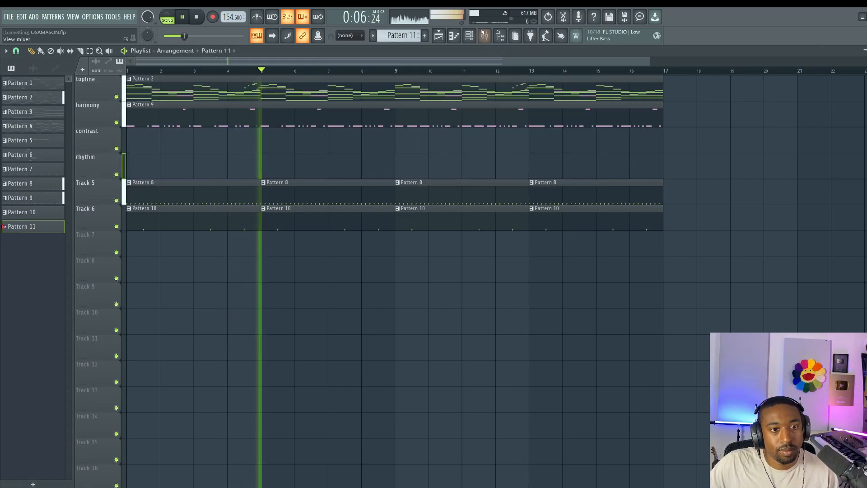
Load Fruity WaveShaper into the Master track's first effect slot and reveal its gain and mix controls
key("F9")
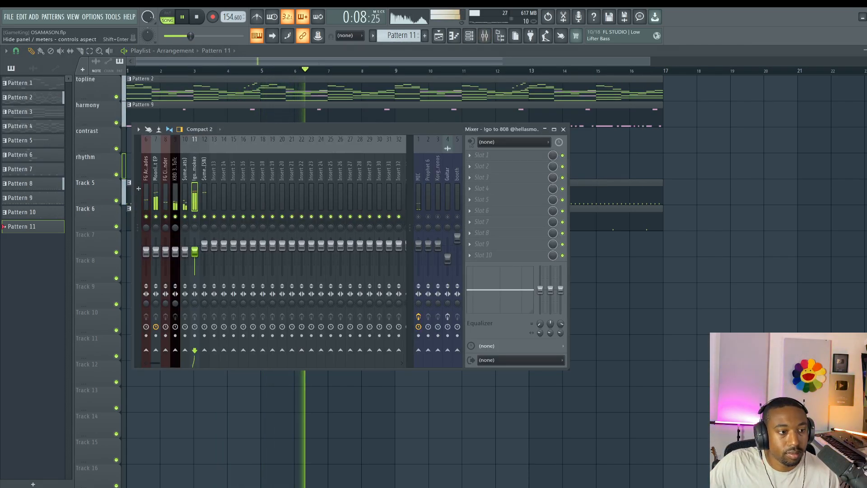
scroll(152, 184, "left", 2)
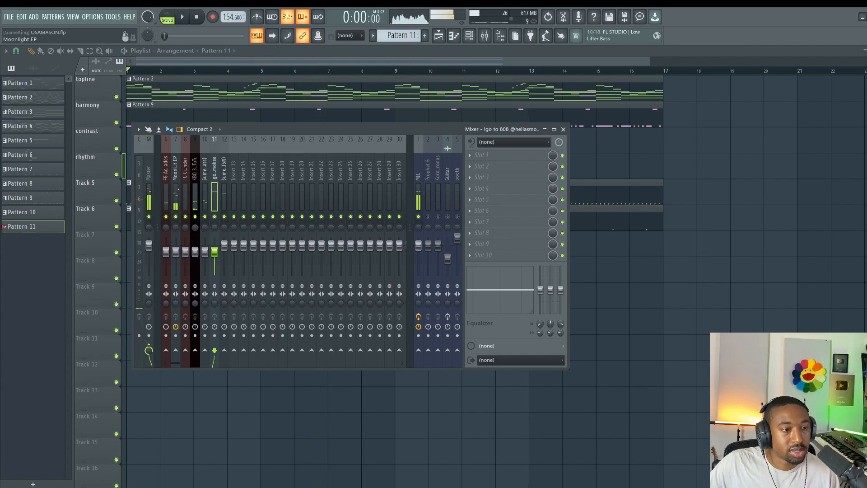
left_click(475, 158)
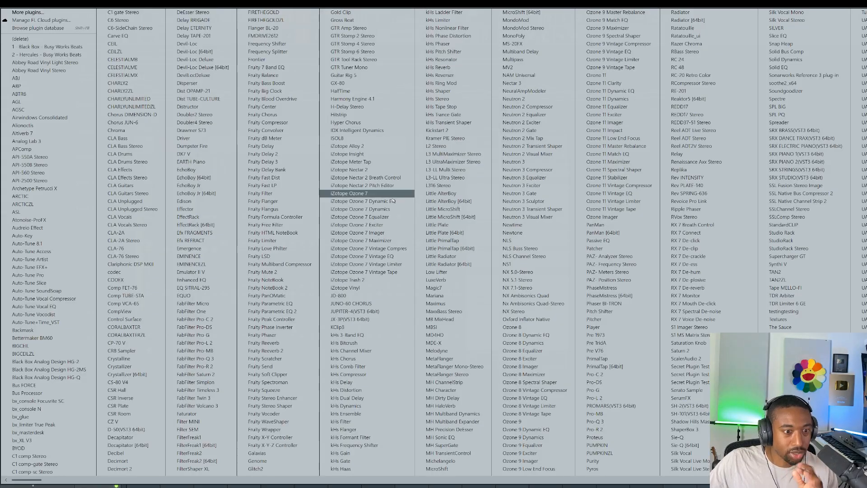
left_click(271, 422)
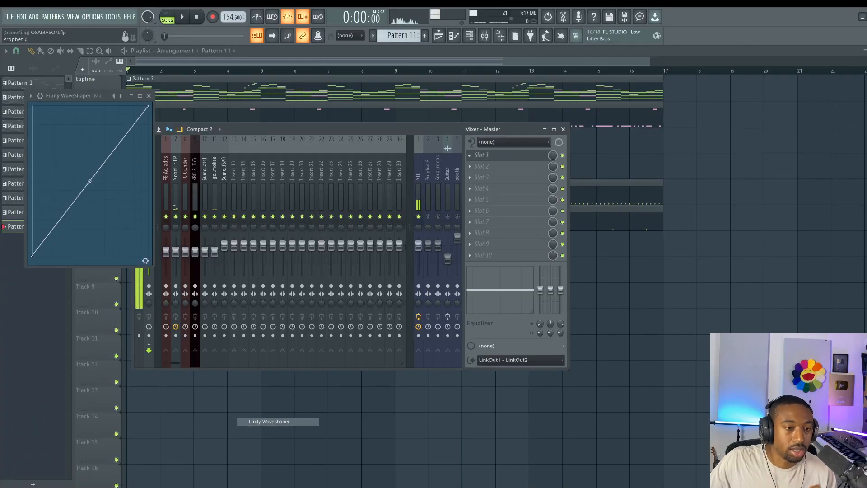
left_click(145, 260)
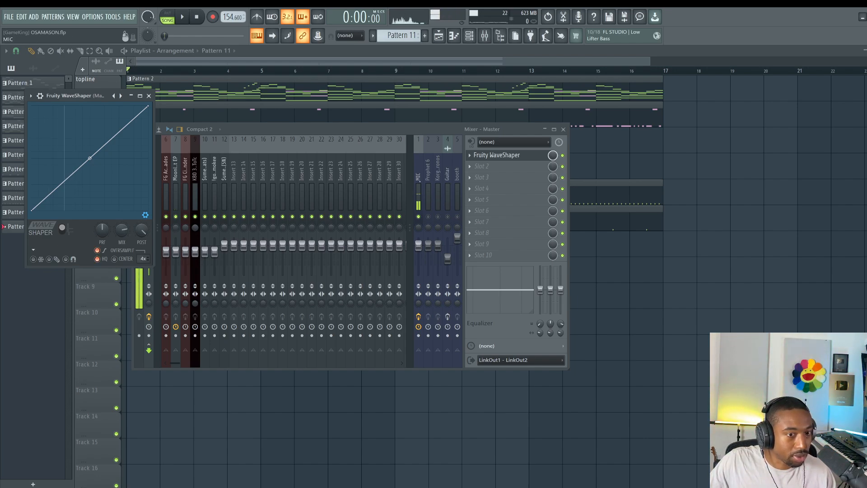
During playback, bow the WaveShaper curve's midpoint slightly upward and set its pre amp to 152%
key("space")
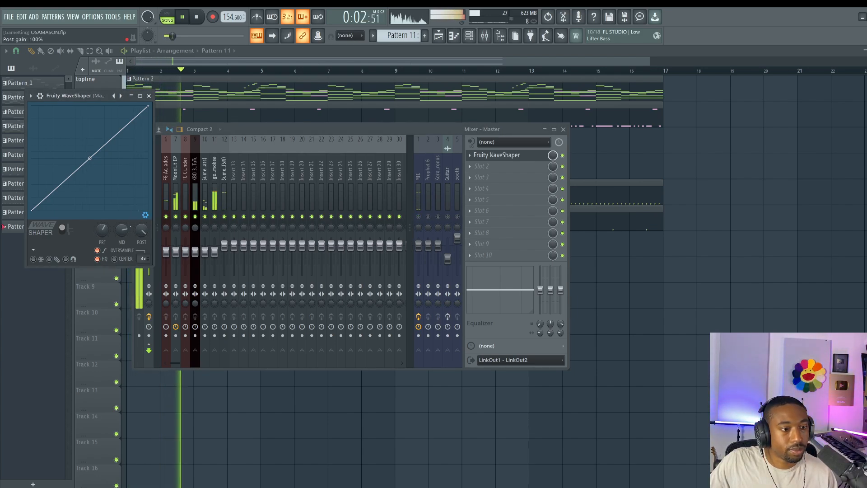
left_click_drag(103, 230, 102, 223)
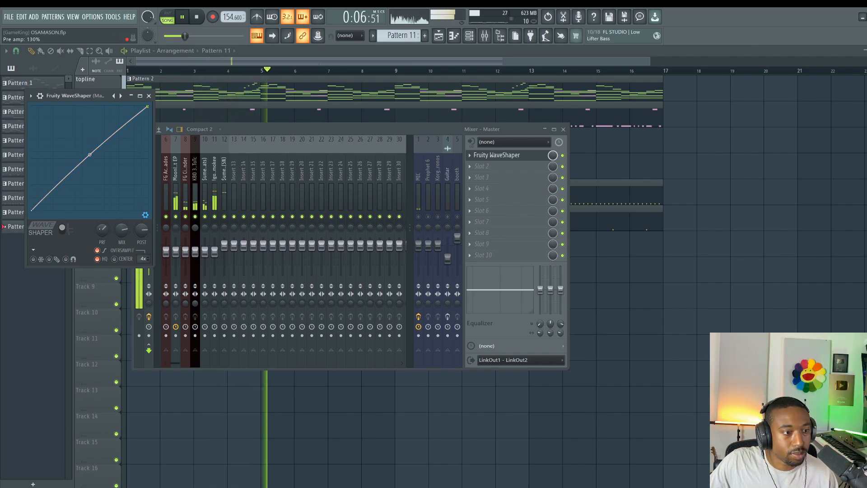
left_click_drag(90, 155, 90, 151)
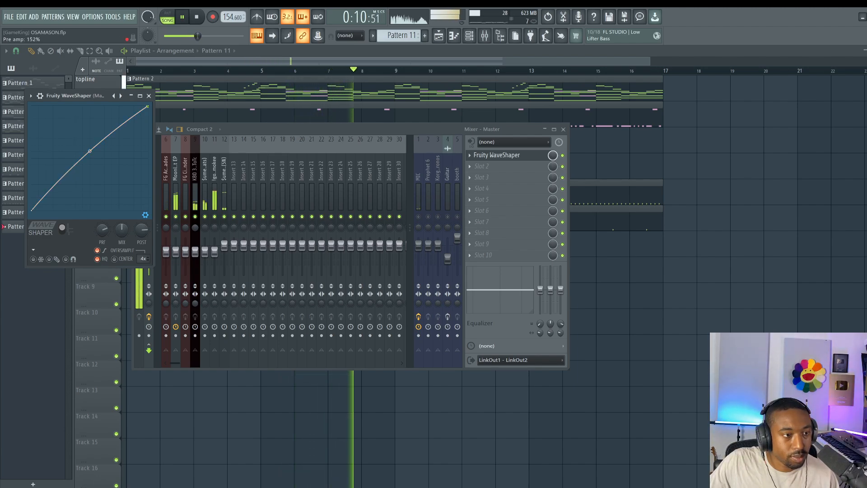
Load Fruity Soft Clipper into the Master track's second effect slot and return to the playlist
left_click(473, 167)
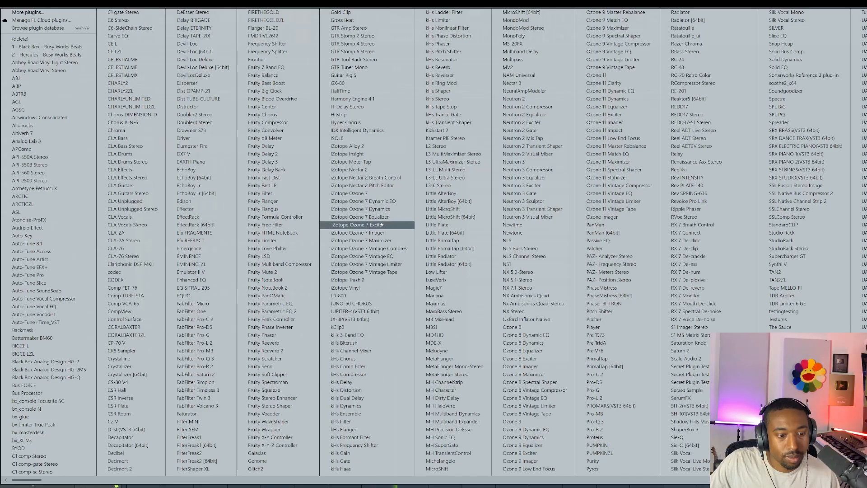
left_click(279, 375)
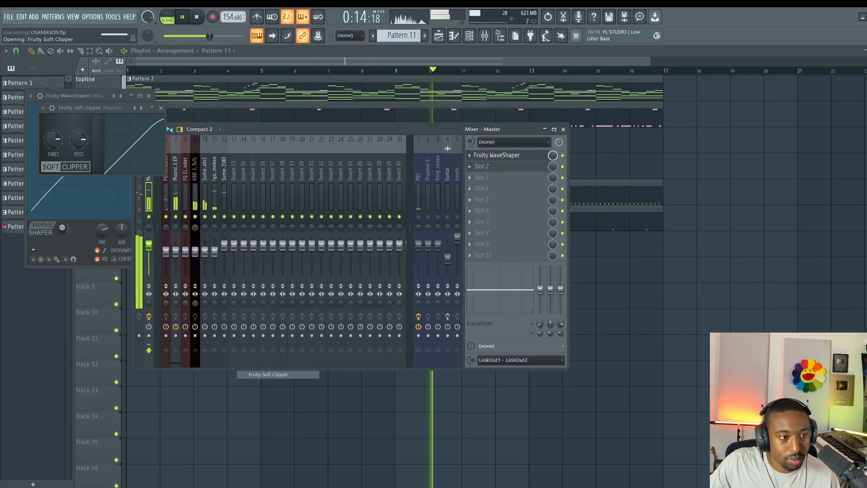
key("F12")
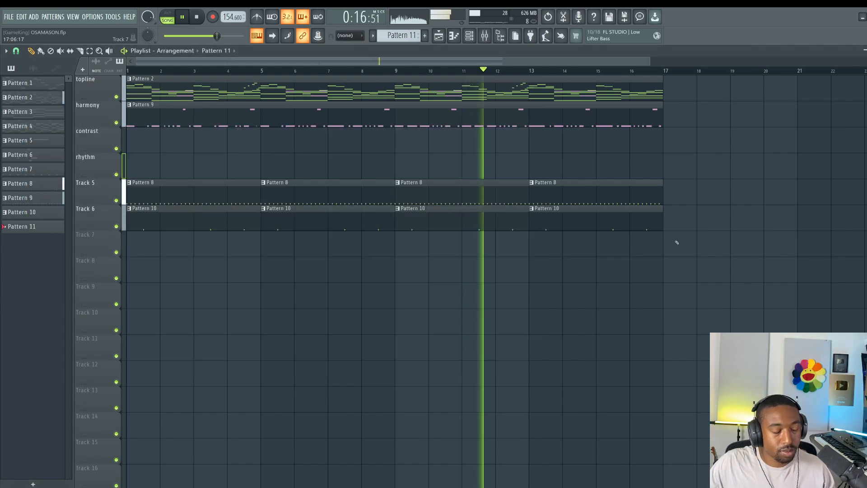
key("F9")
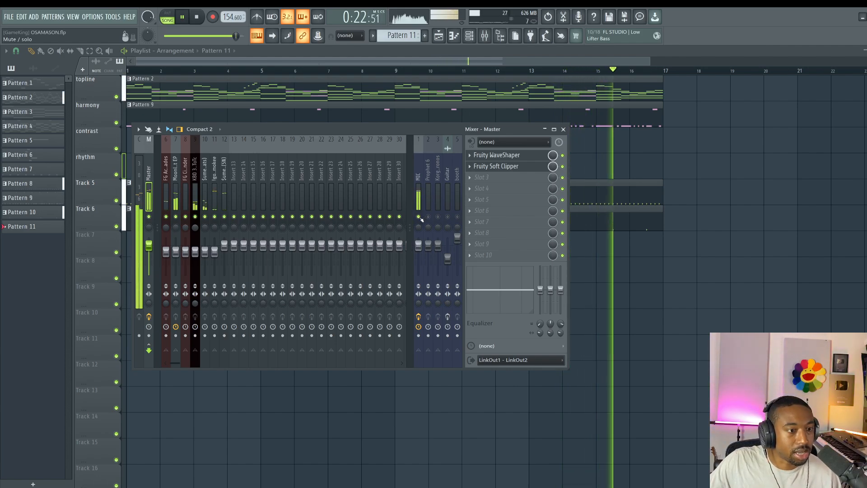
key("F9")
Select all clips of the 16-bar arrangement, duplicate them to bars 17–32 and clear the selection
left_click_drag(711, 280, 118, 34)
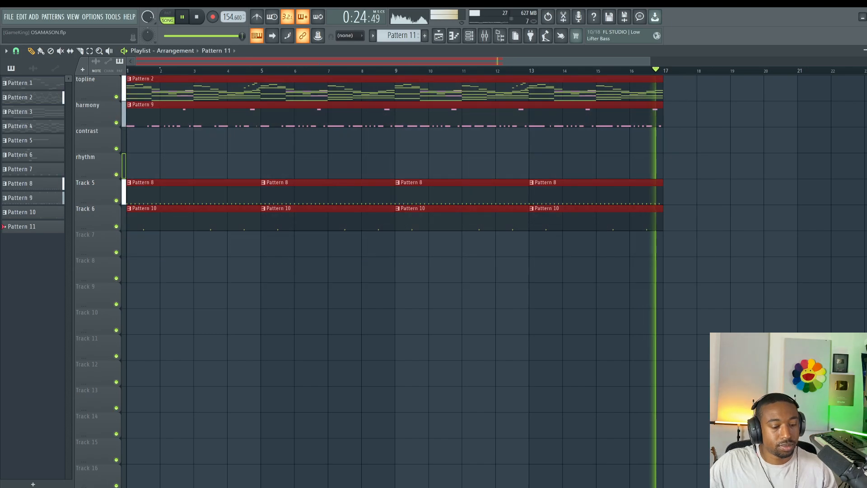
key("ctrl+b")
scroll(362, 72, "down", 4)
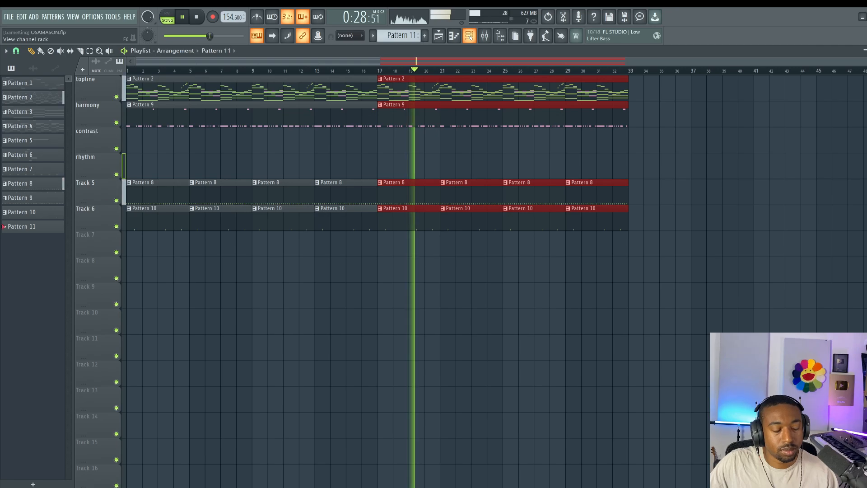
key("F6")
left_click(362, 252)
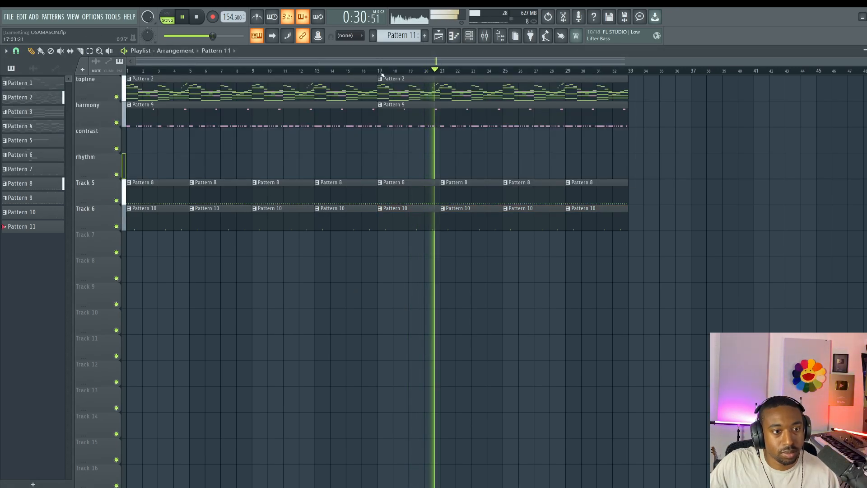
Make the topline clip at bar 17 a unique pattern, independent of the first topline clip
left_click(380, 79)
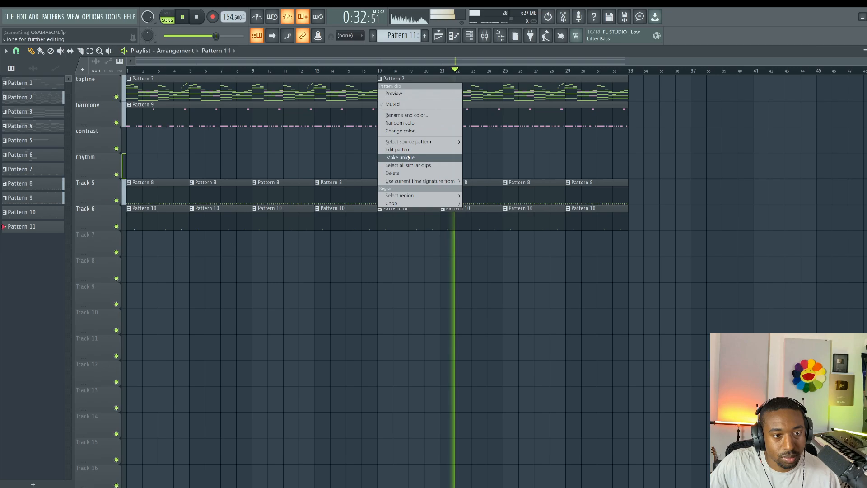
left_click(408, 158)
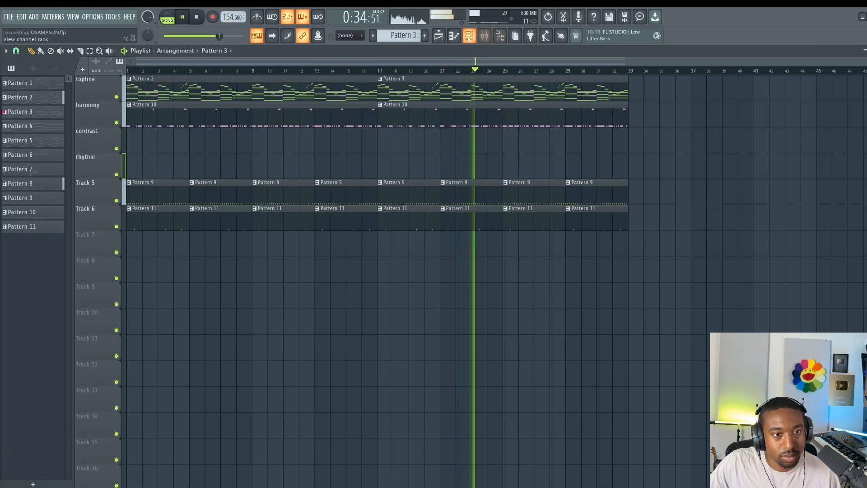
Pull the mixer volumes of the Prophet 6, Korg Kronos and Guitar input tracks all the way down
left_click(484, 36)
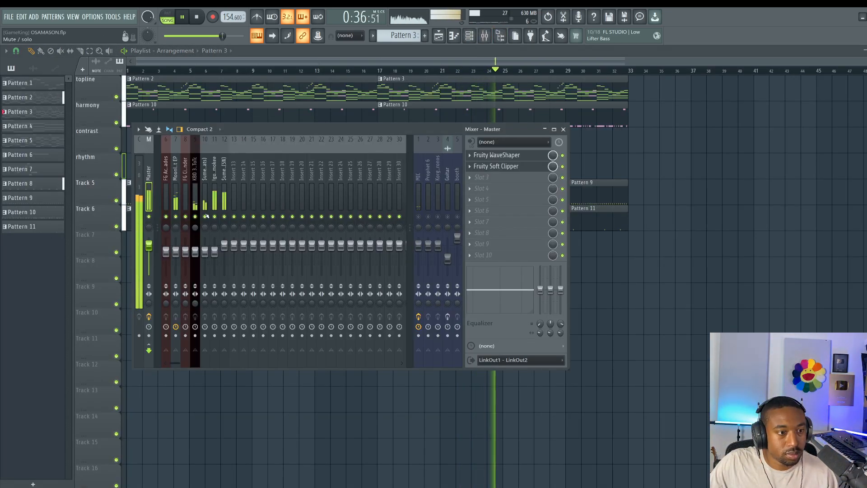
left_click(197, 220)
left_click(197, 219)
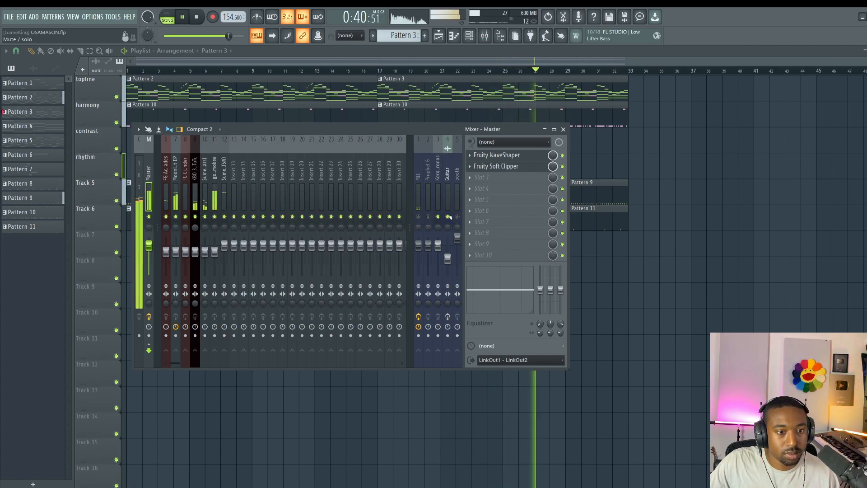
left_click(438, 218)
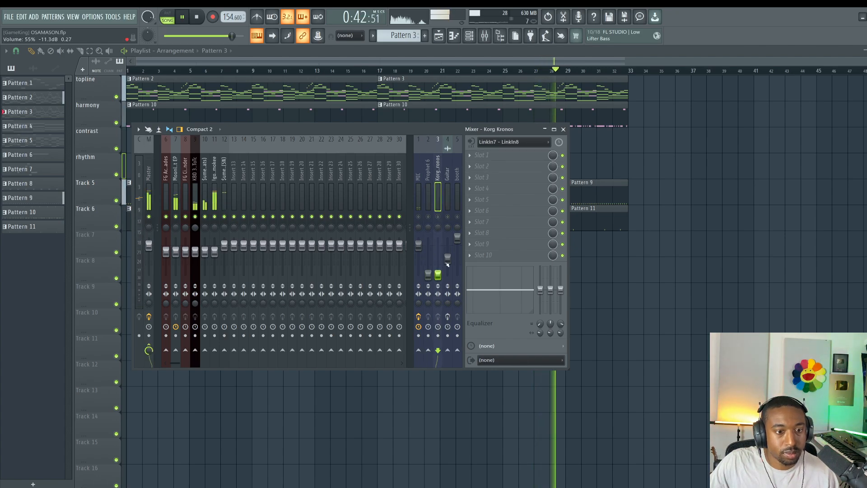
left_click_drag(447, 262, 447, 279)
Adjust the chorus settings of the KBD 311 WoW Syn ToTc synth while the beat plays, and close the synth
left_click(469, 36)
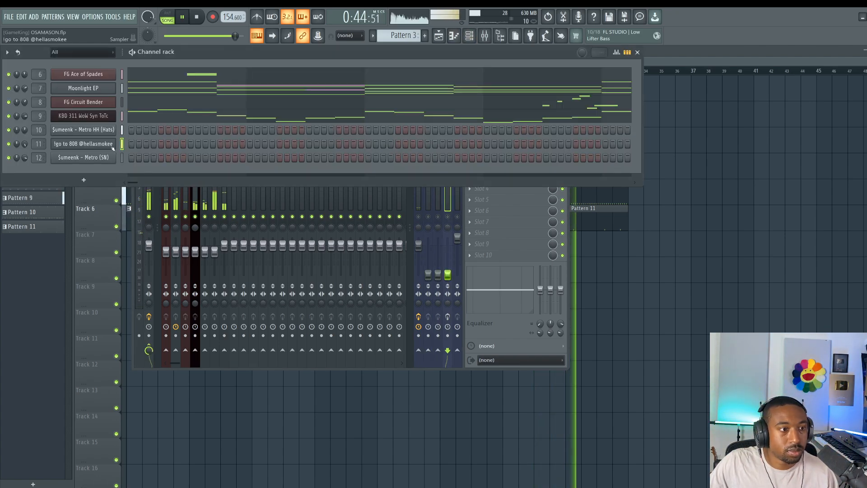
key("space")
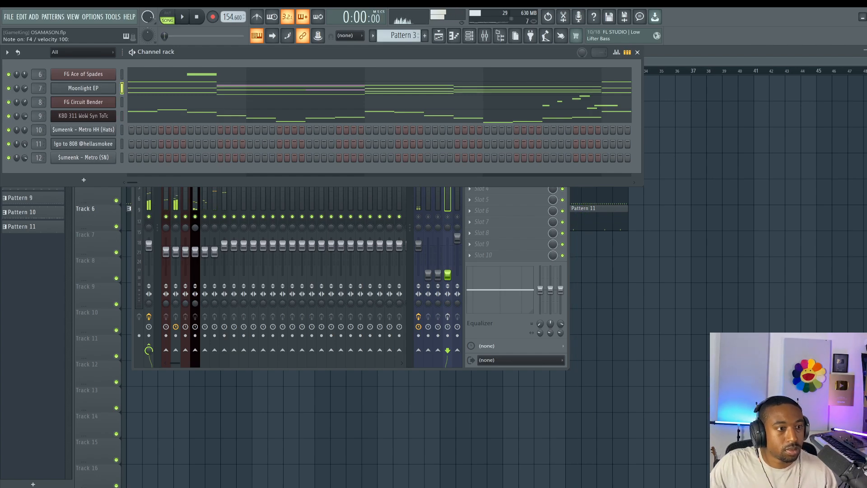
left_click(104, 117)
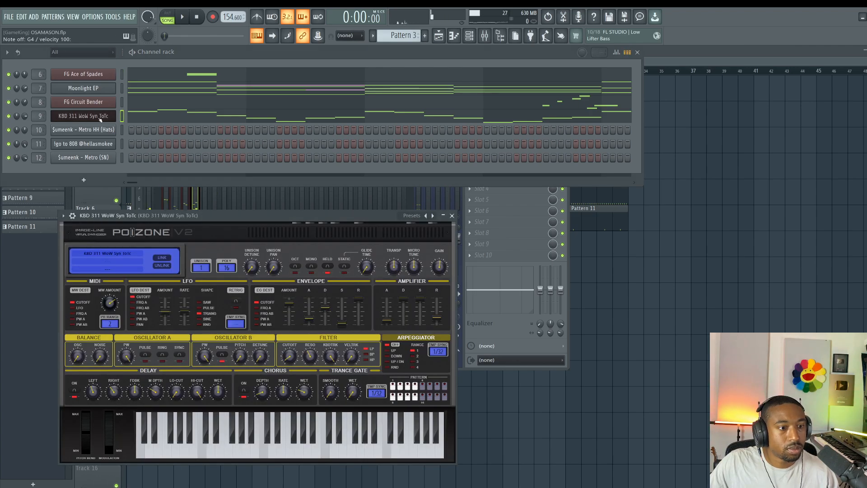
left_click_drag(205, 212, 218, 169)
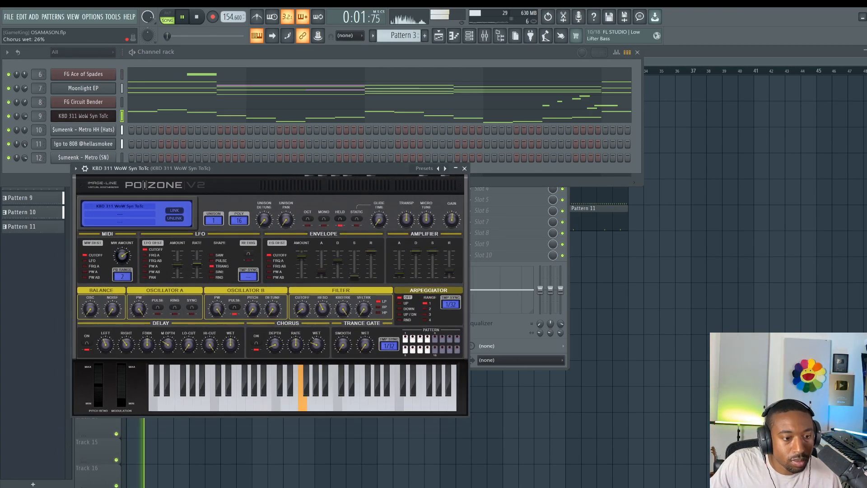
left_click_drag(275, 345, 275, 340)
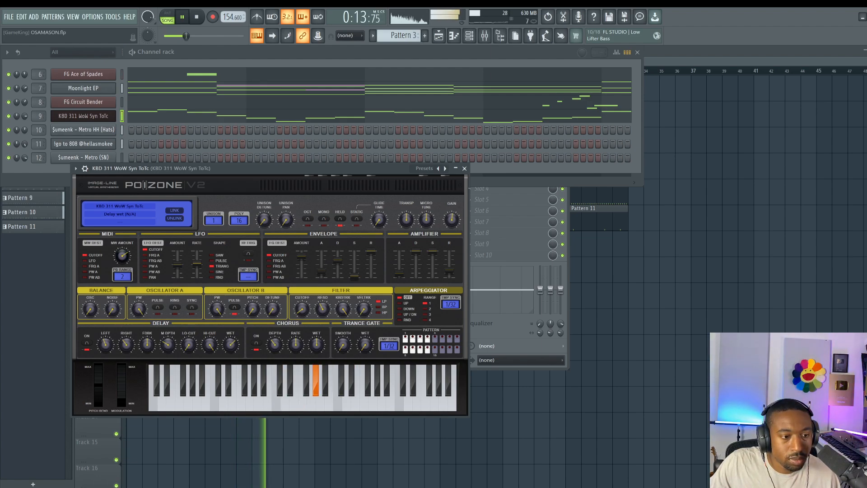
left_click(464, 168)
Reset the Moonlight EP mixer track's volume, set it to 79% and return to the playlist
left_click(420, 220)
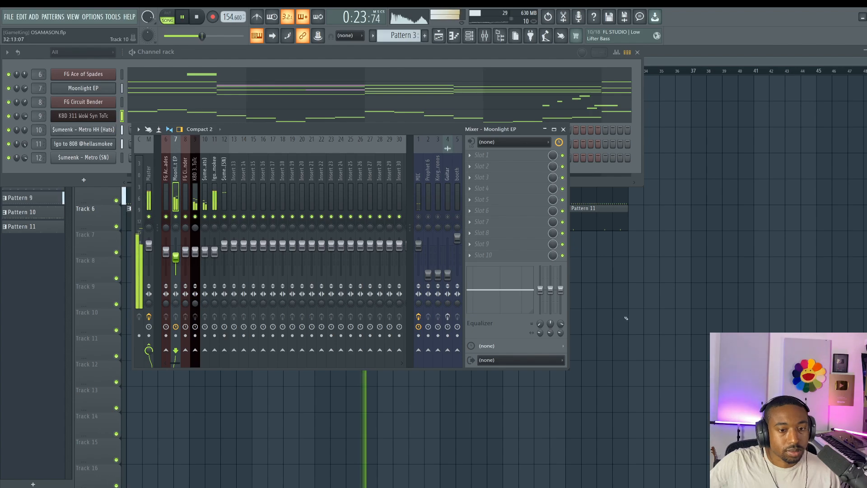
left_click(626, 318)
left_click(487, 37)
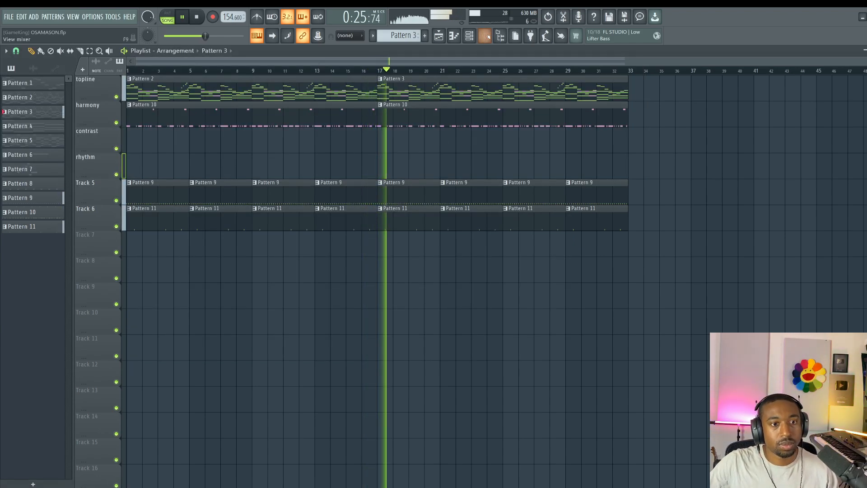
right_click(176, 257)
left_click(189, 259)
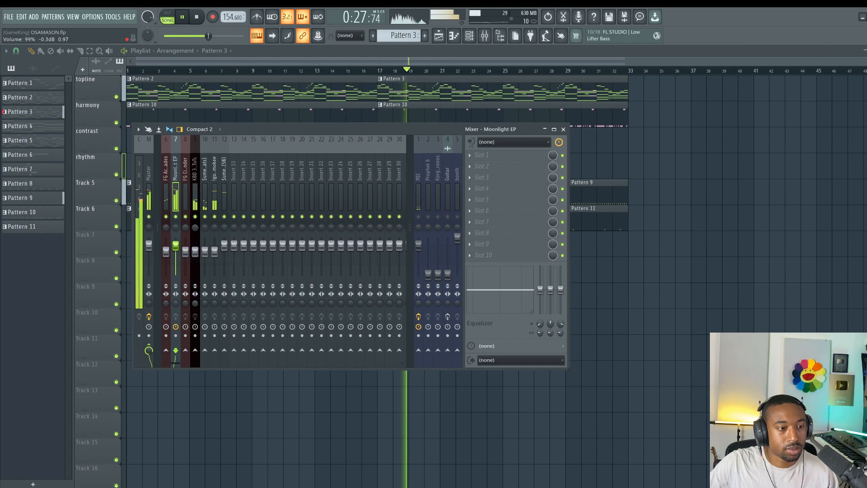
right_click(184, 253)
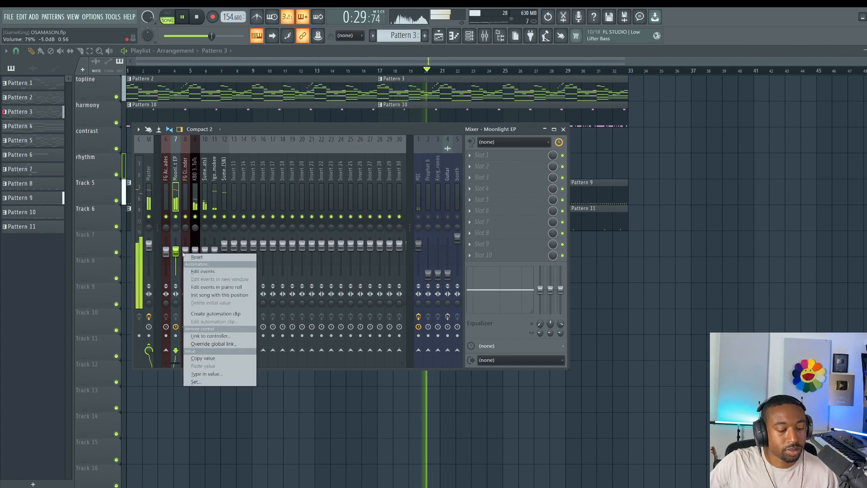
key("c")
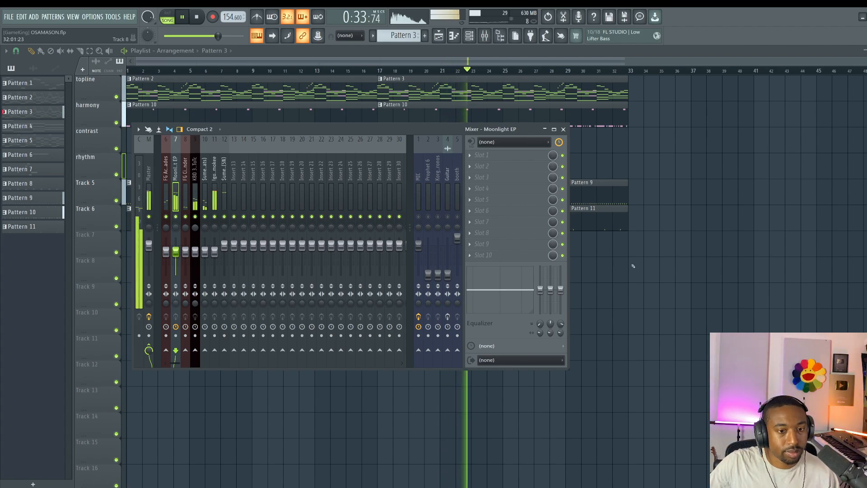
key("F9")
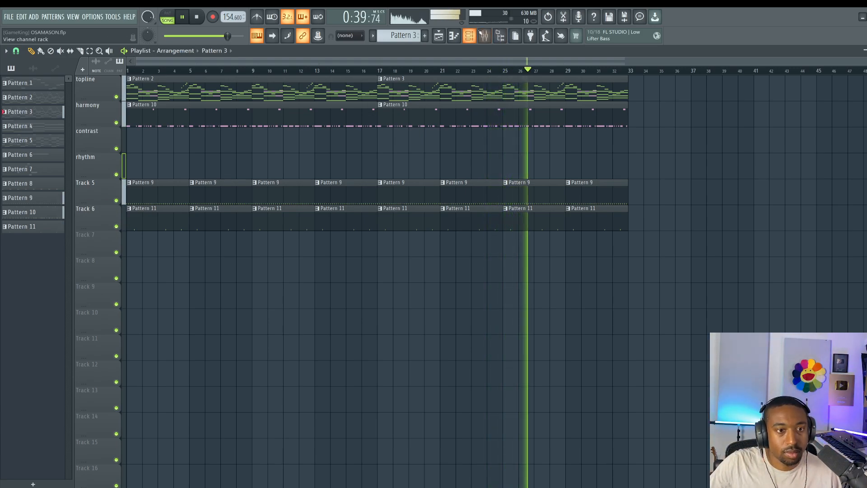
Readjust the pre amp of the Master track's Fruity WaveShaper during playback, stop playback and close the open windows
key("F9")
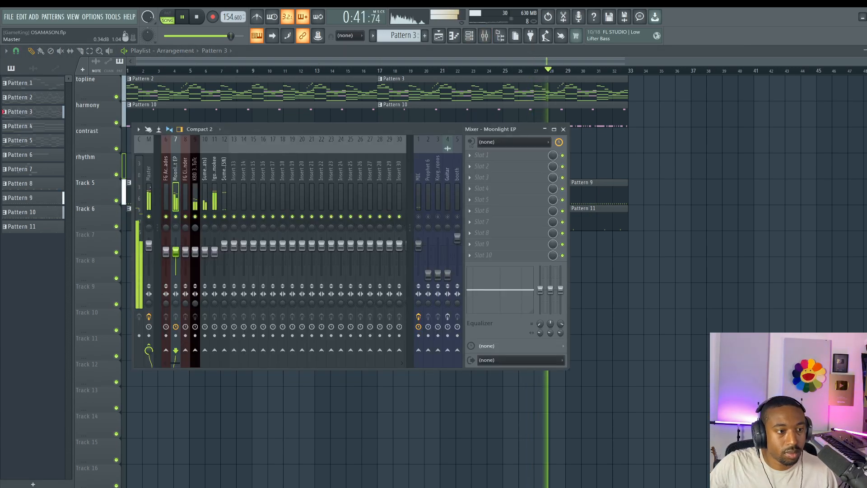
left_click(151, 187)
left_click(509, 156)
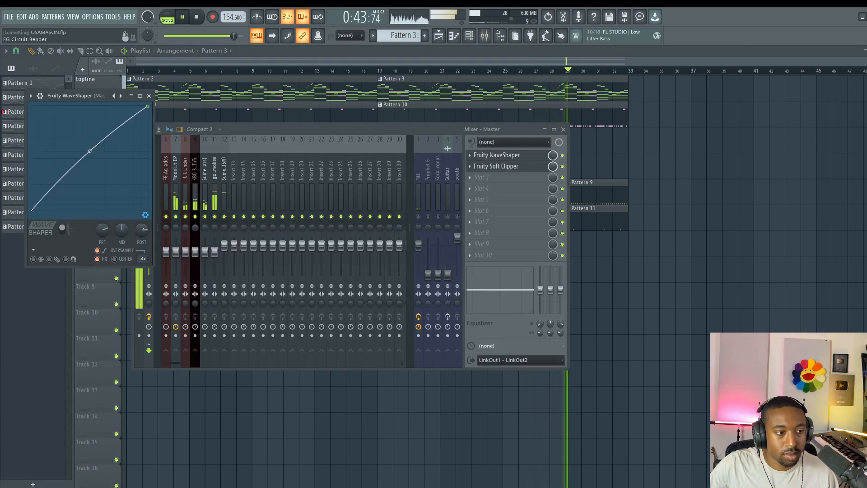
right_click(102, 230)
left_click(122, 337)
left_click_drag(102, 230, 103, 210)
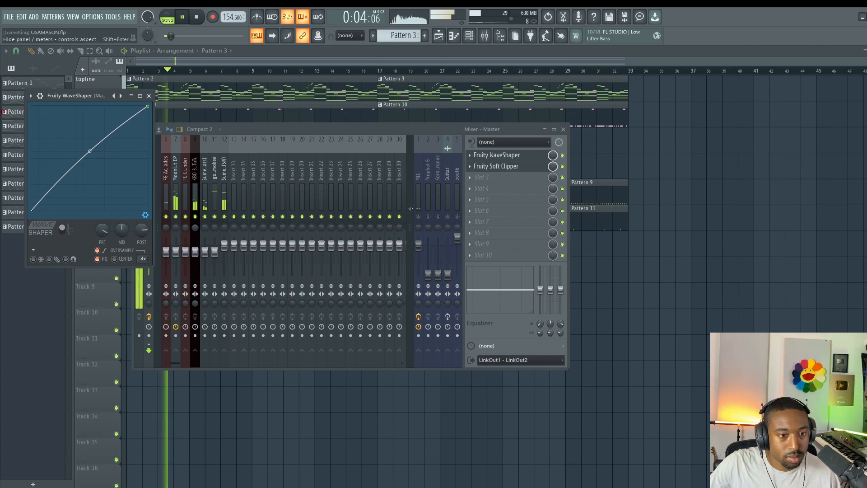
key("space")
key("F12")
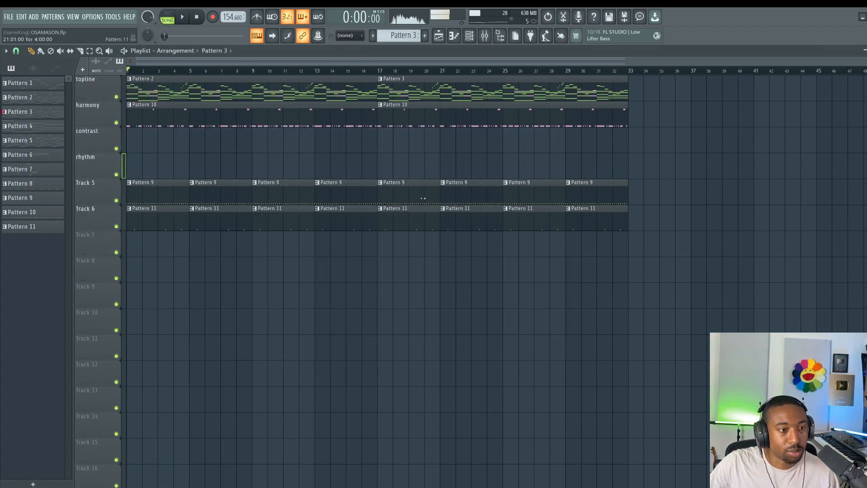
Play the arrangement from the start to audition the current mix
left_click(493, 40)
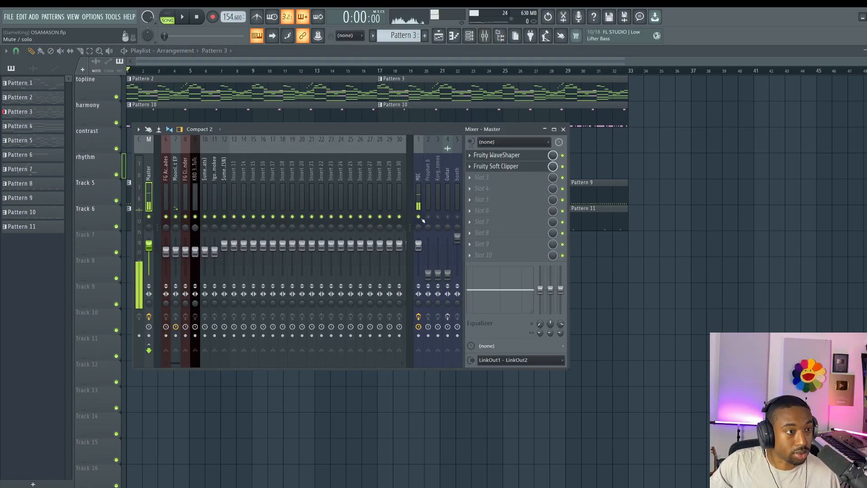
key("space")
key("F9")
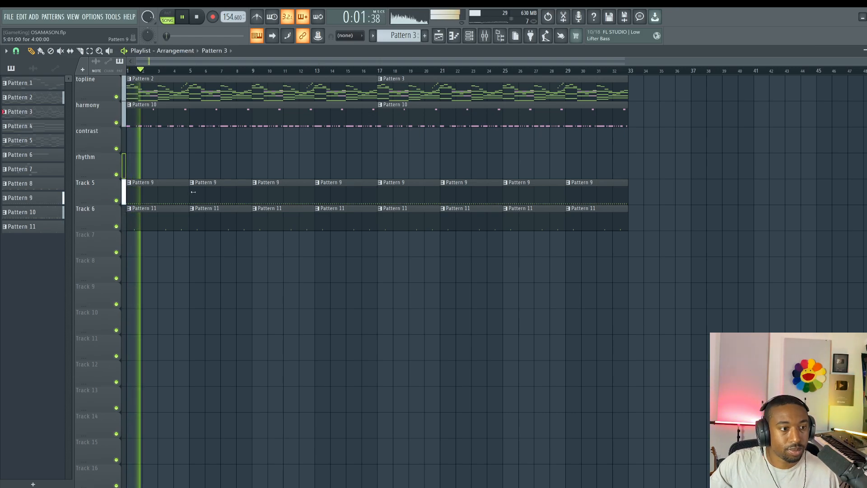
key("space")
key("space")
Slice the first harmony clip shortly after bar 1 and delete the section up to bar 5, keeping the opening hit
right_click(175, 121)
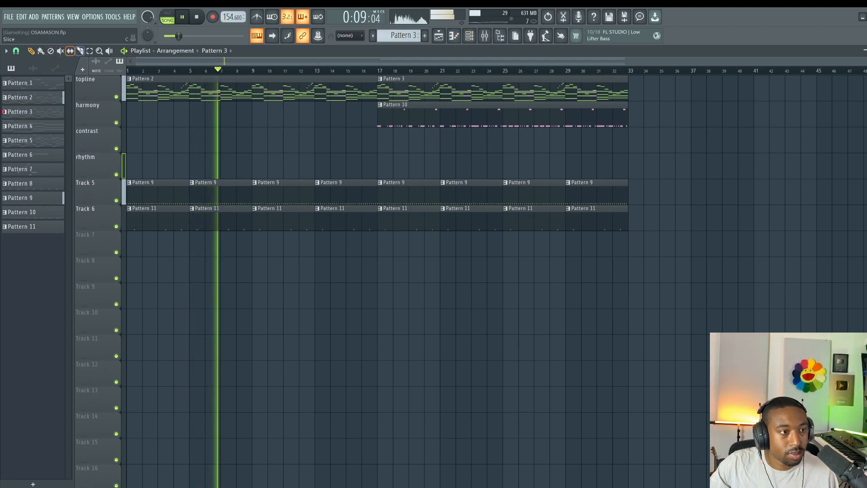
key("ctrl+z")
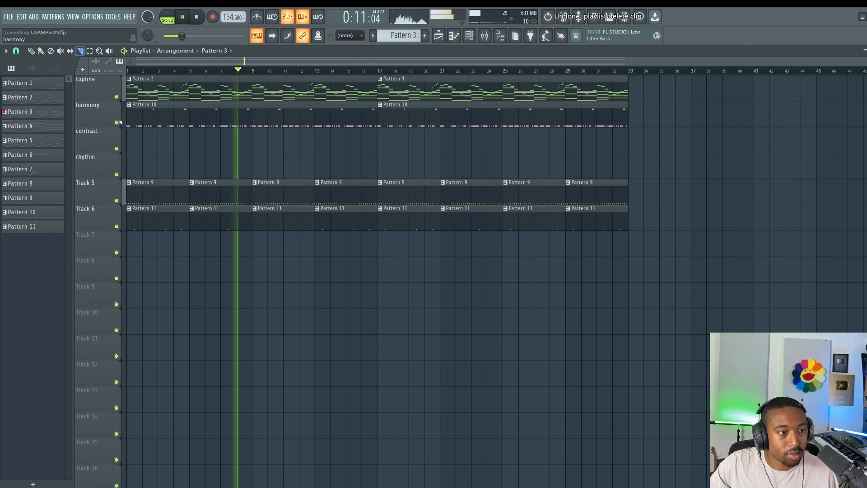
key("space")
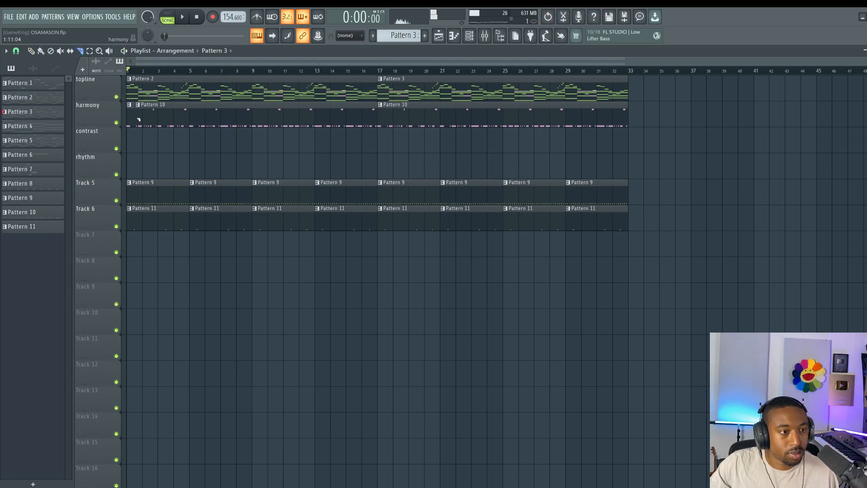
left_click(180, 124)
key("Delete")
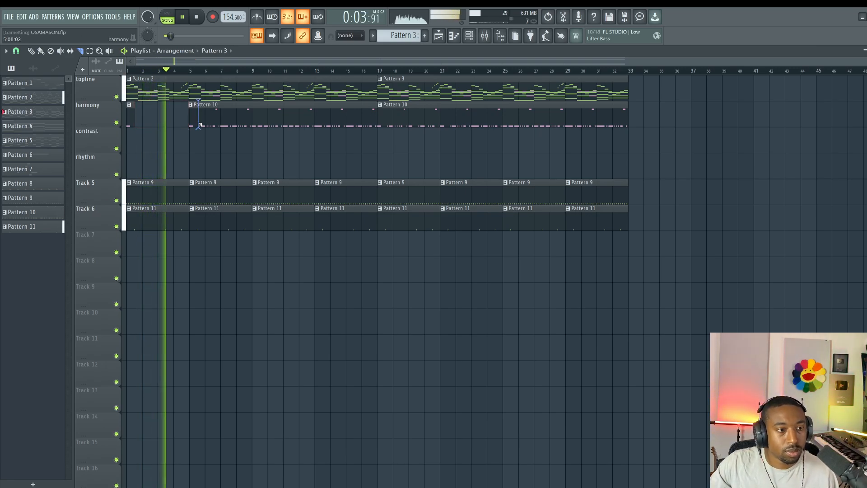
Slice the harmony clip shortly after bars 5 and 9 and delete the rest of each four-bar section, keeping the short opening pieces
left_click(198, 124)
left_click(253, 115)
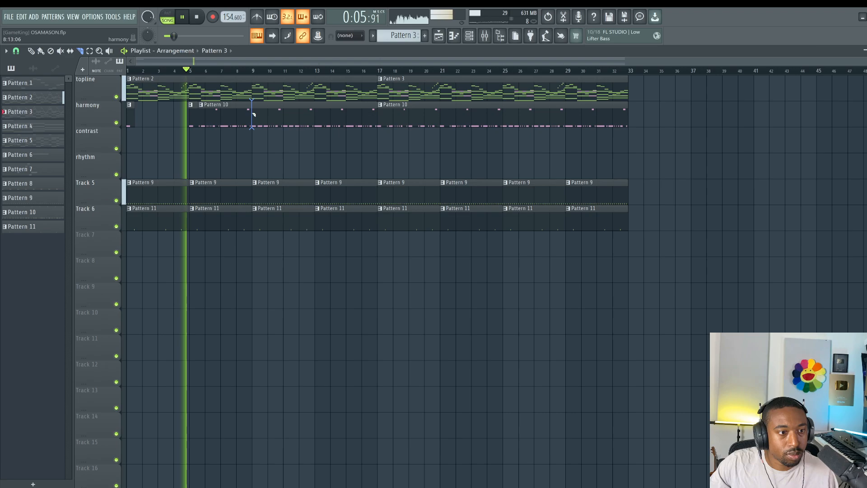
key("Delete")
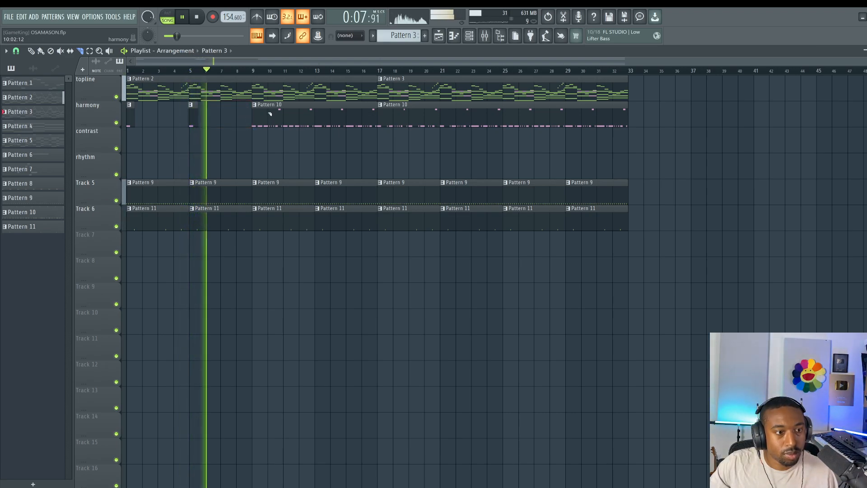
left_click(258, 116)
left_click(312, 116)
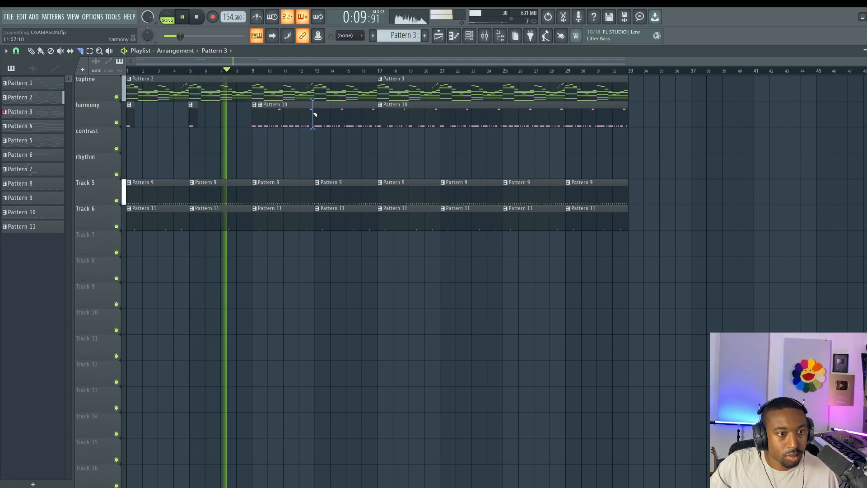
left_click(305, 118, "ctrl")
key("Delete")
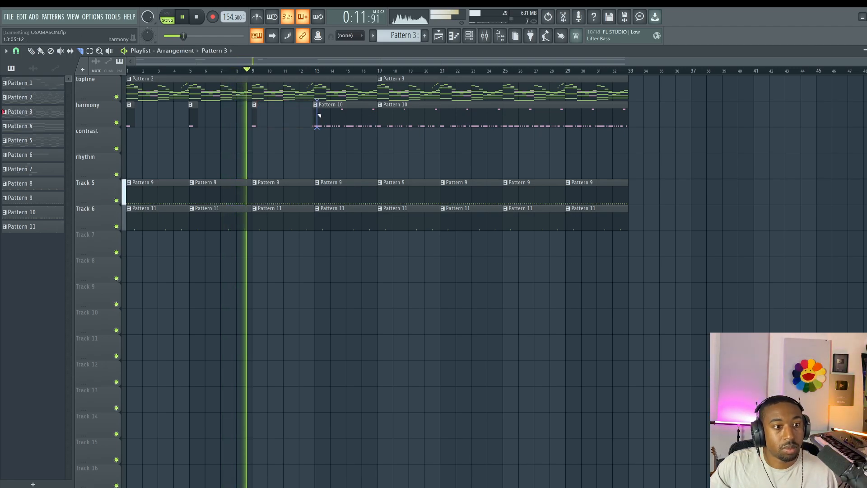
Slice the harmony clip shortly after bar 13 and just before bar 17, and delete the section between the two cuts
left_click(317, 115)
left_click(325, 114)
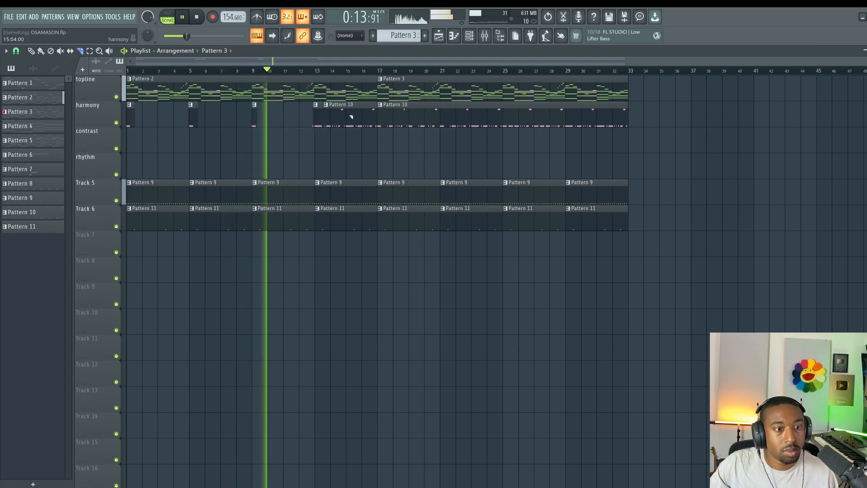
left_click(375, 118)
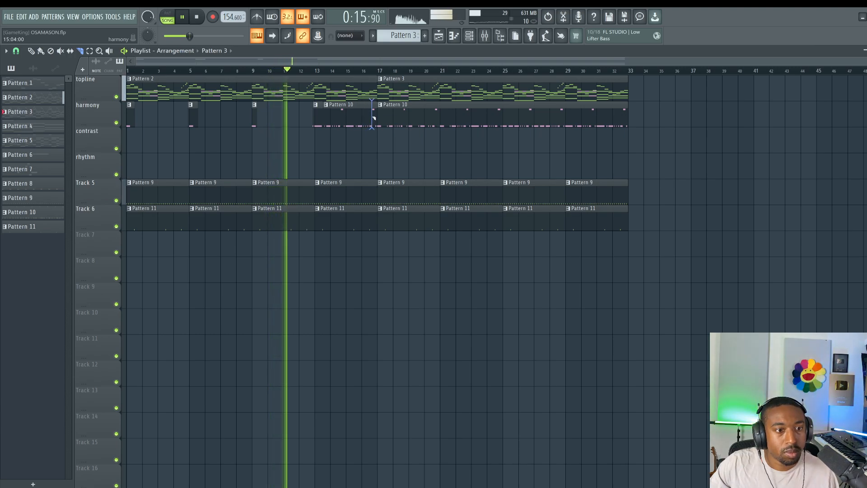
left_click(359, 123, "ctrl")
key("Delete")
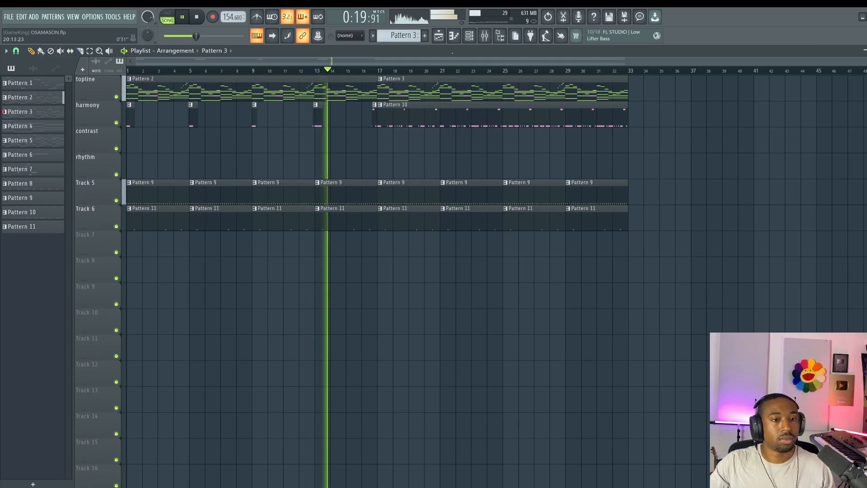
Set the 808 channel's fine time shift to 0:02 in its miscellaneous settings, and close the channel window
left_click(473, 40)
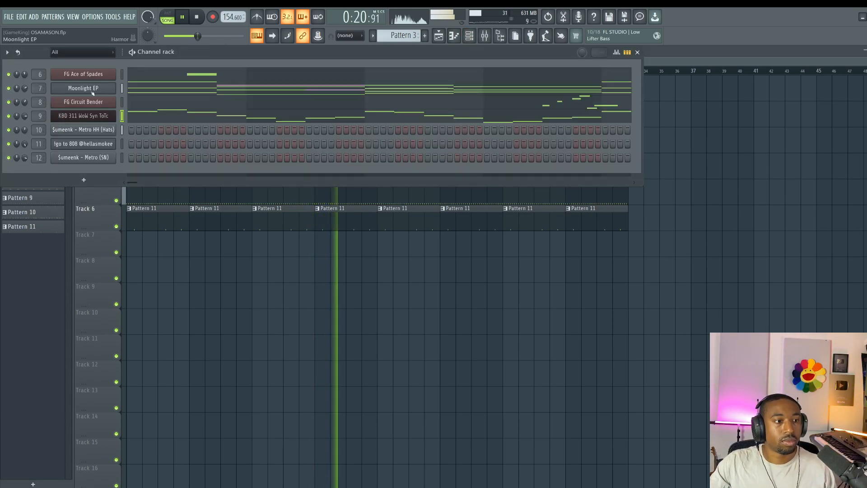
left_click(97, 143)
left_click(66, 99)
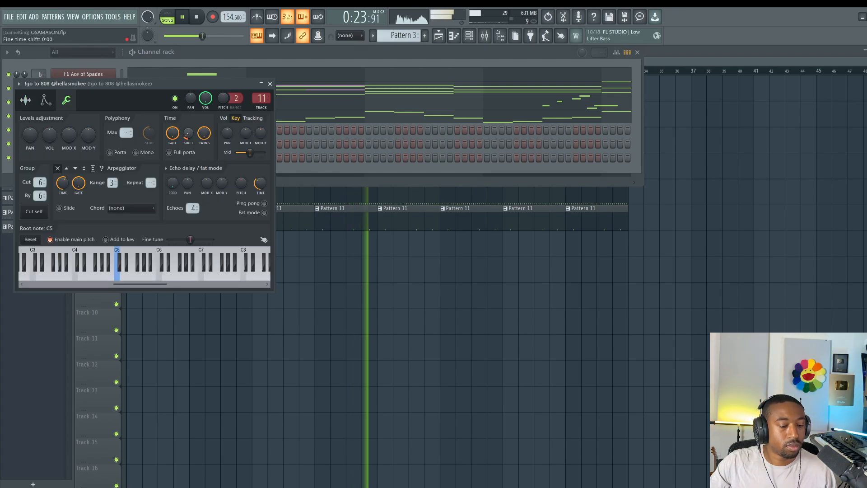
left_click_drag(188, 133, 188, 126)
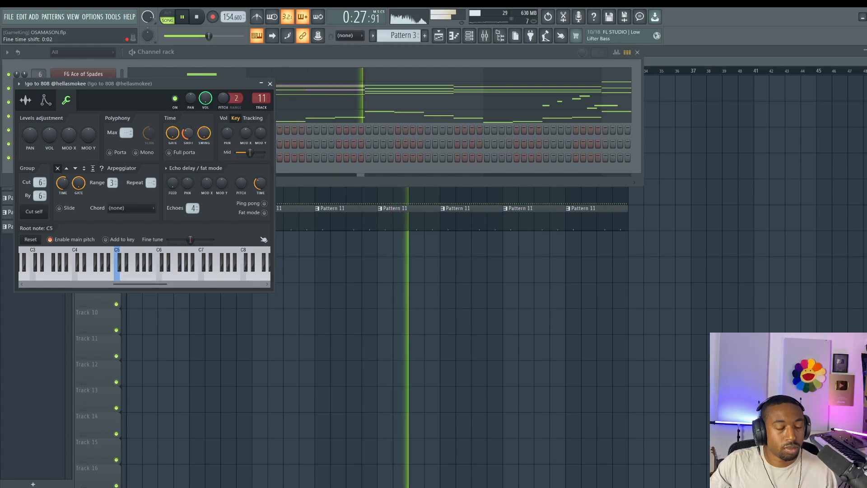
left_click(270, 84)
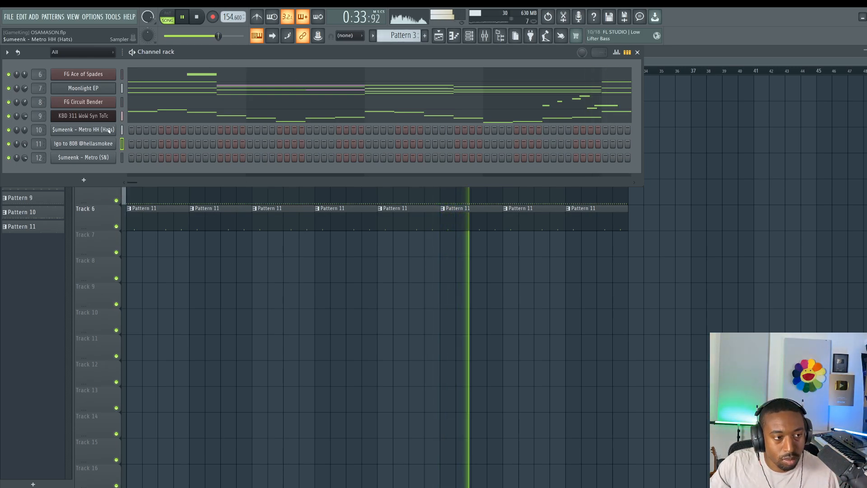
Check the snare channel's sampler settings and the mixer, and replay the arrangement from the start
left_click(107, 157)
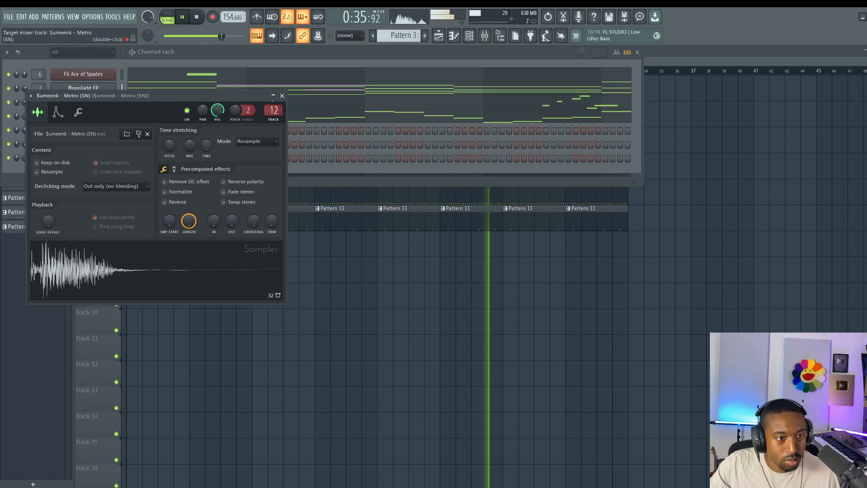
left_click(282, 96)
right_click(289, 283)
key("F9")
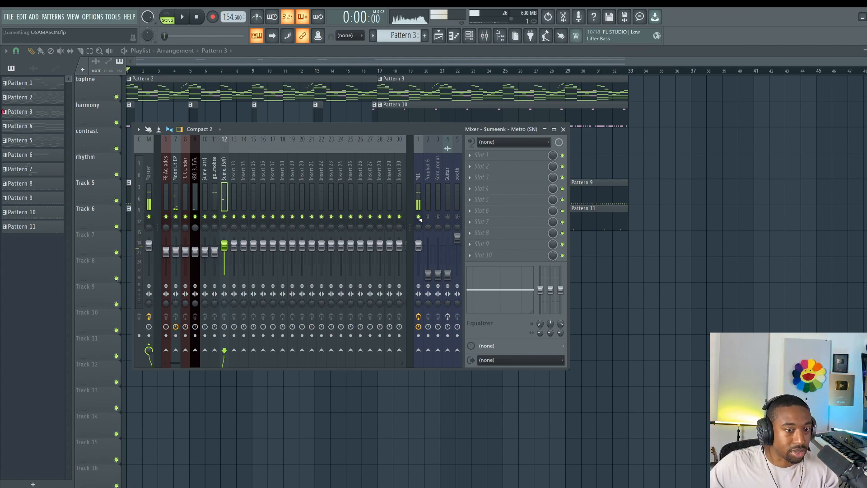
key("F9")
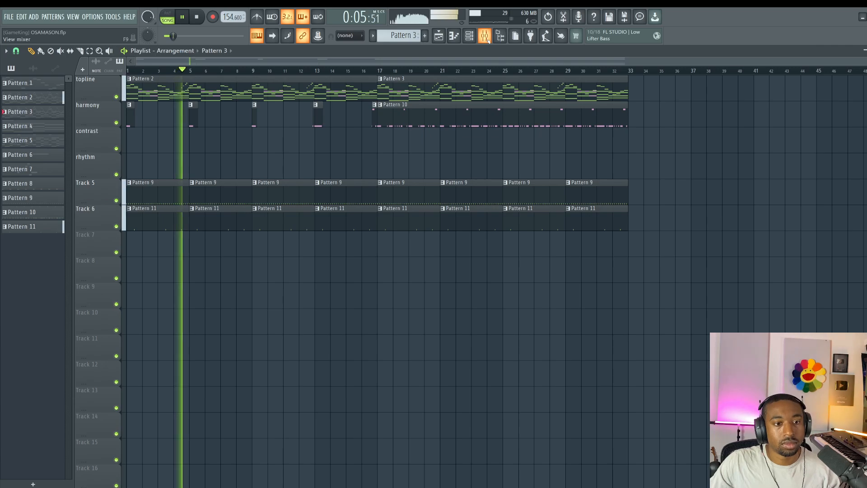
Lower the FG Circuit Bender channel volume to 34% while checking its synth and effects settings, and save the project
key("F6")
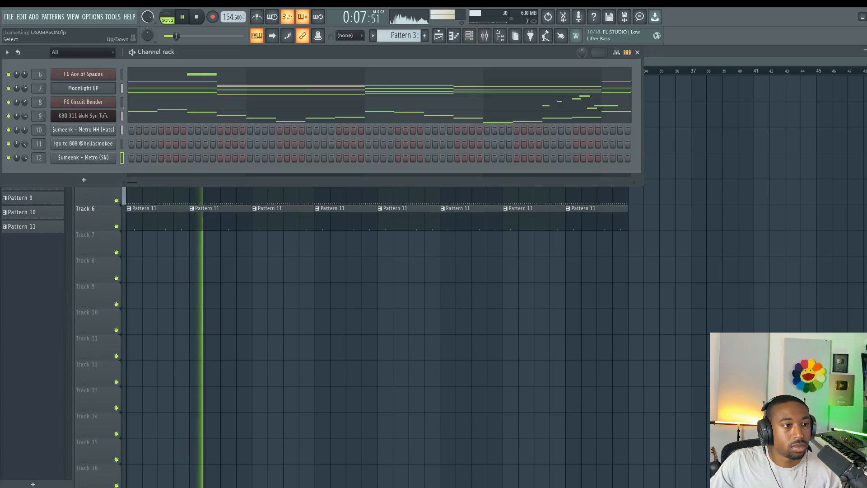
left_click(122, 102)
left_click_drag(24, 102, 25, 105)
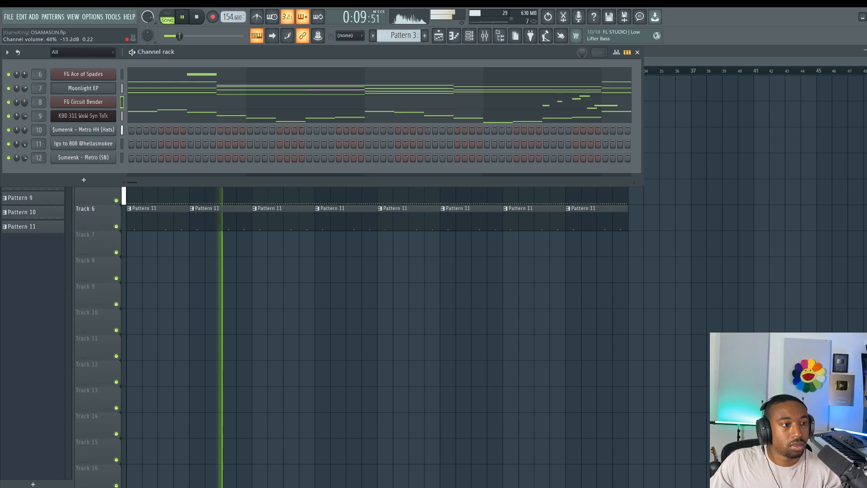
left_click(68, 102)
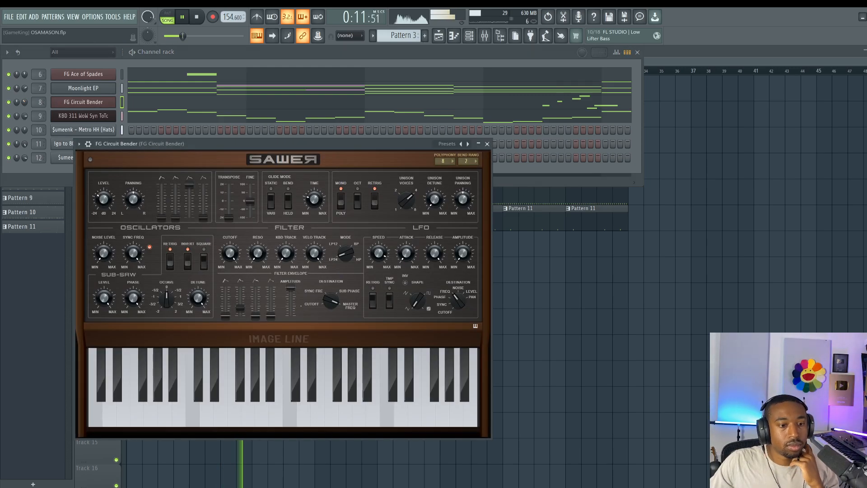
left_click(275, 338)
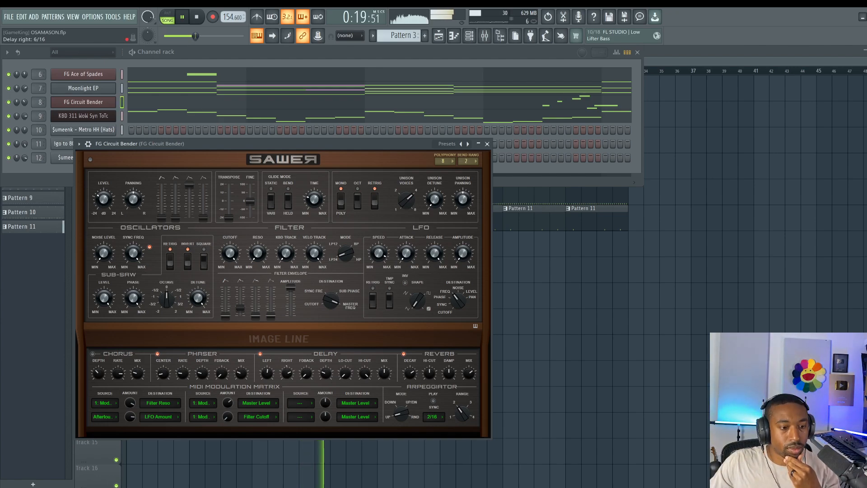
left_click(284, 335)
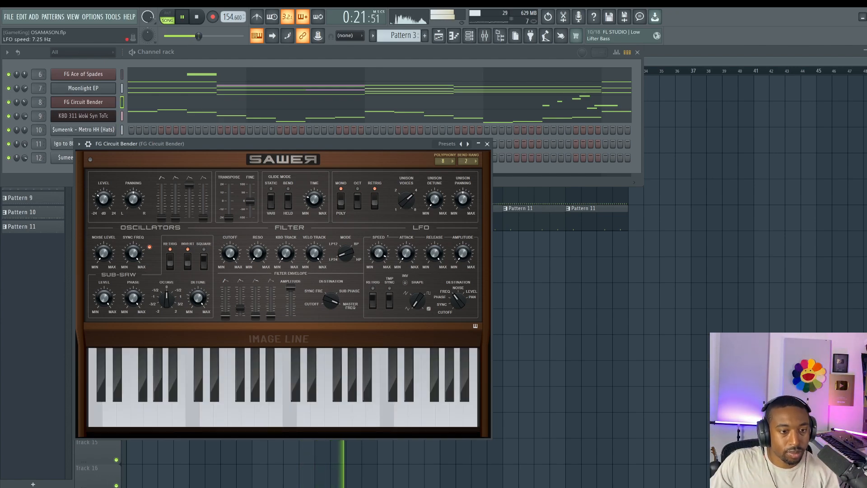
left_click_drag(24, 102, 25, 104)
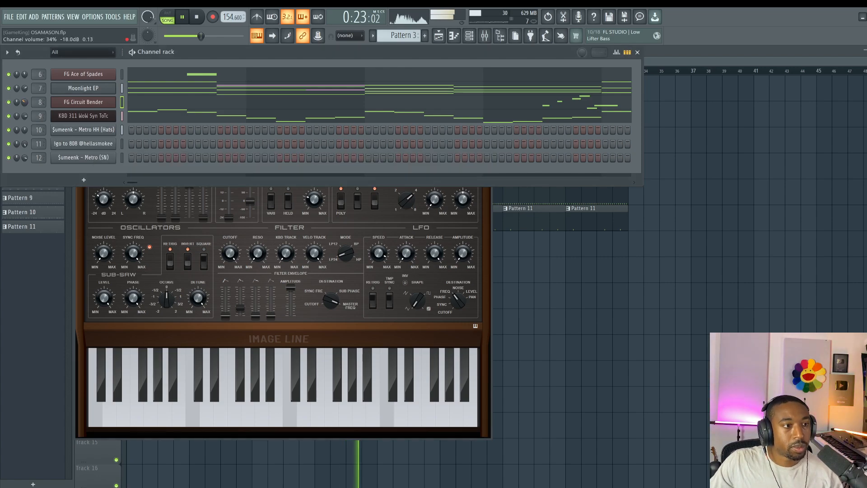
right_click(535, 296)
key("ctrl+s")
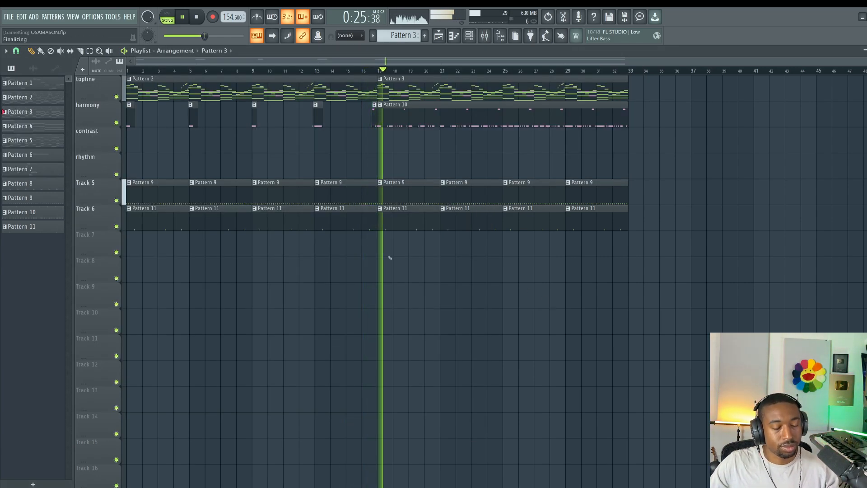
Examine the synth and effects settings of the FG Ace of Spades channel, including its delay and reverb mix
left_click(470, 37)
left_click(352, 254)
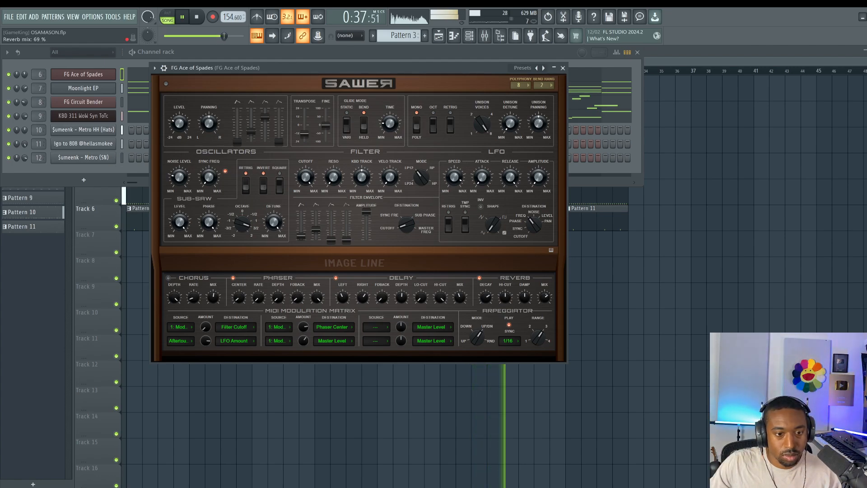
left_click_drag(407, 68, 328, 84)
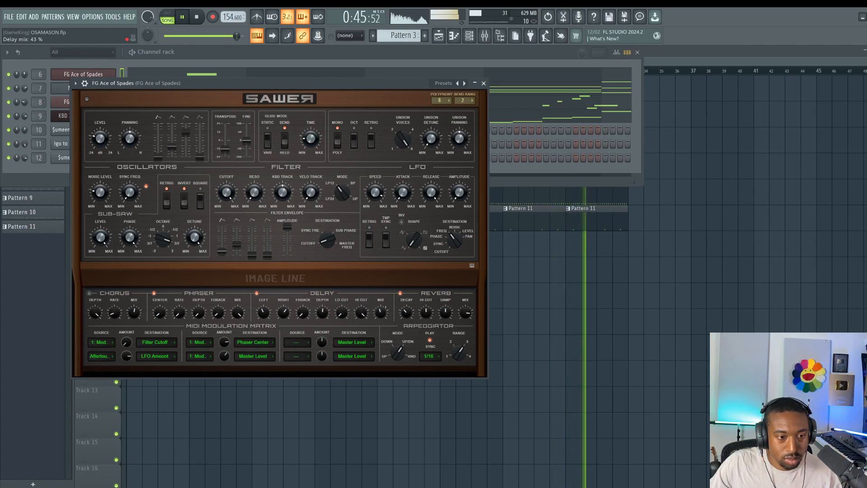
right_click(504, 281)
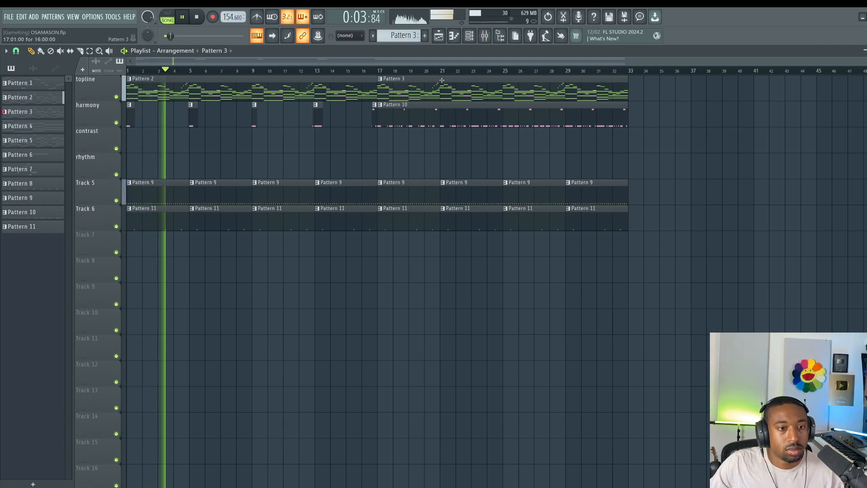
Audition the arrangement while checking the mixer, and stop playback
left_click(469, 36)
left_click(470, 36)
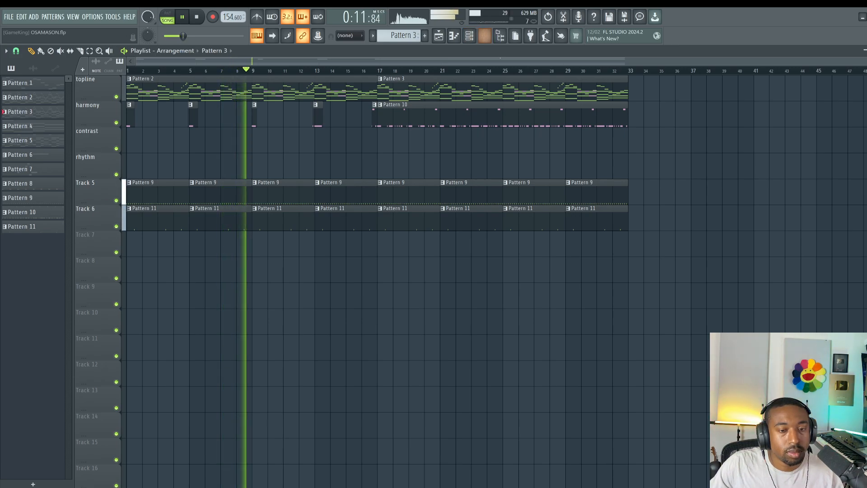
left_click(485, 35)
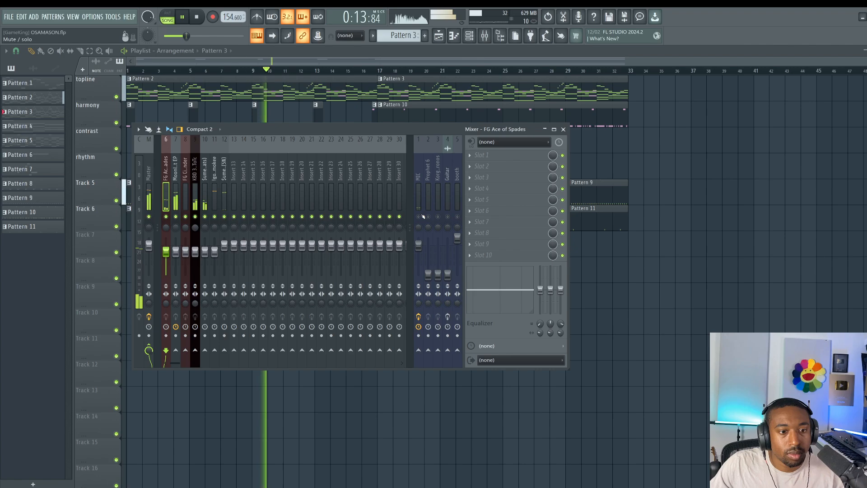
left_click(564, 129)
key("space")
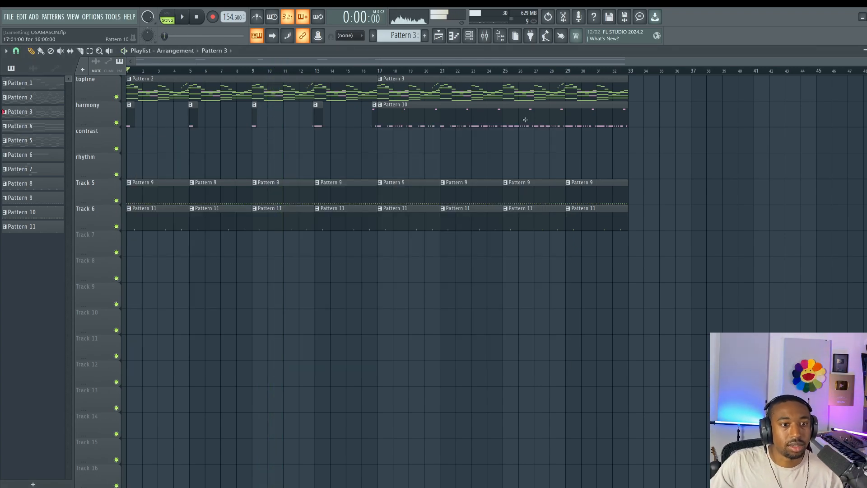
Replace the harmony clip at bar 17 with copies of the short opening hits, and duplicate the full 32-bar arrangement onto bars 33 to 64
right_click(522, 119)
left_click_drag(483, 153, 130, 117)
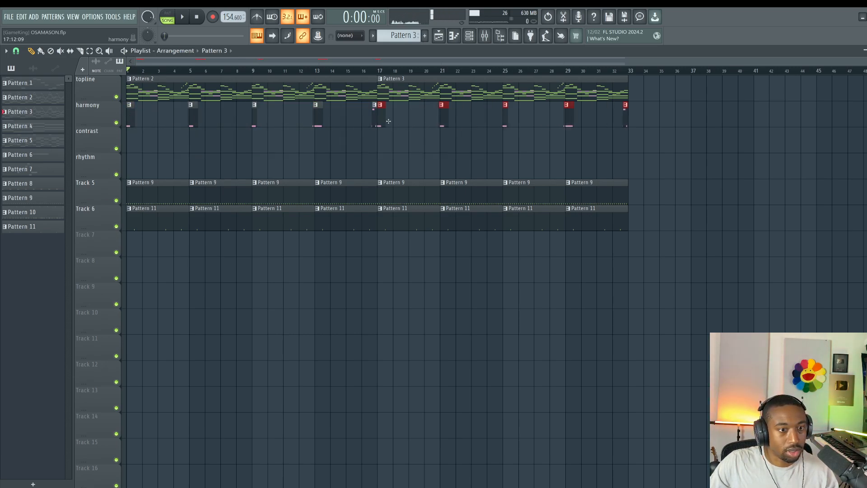
left_click_drag(683, 256, 127, 75)
key("ctrl+b")
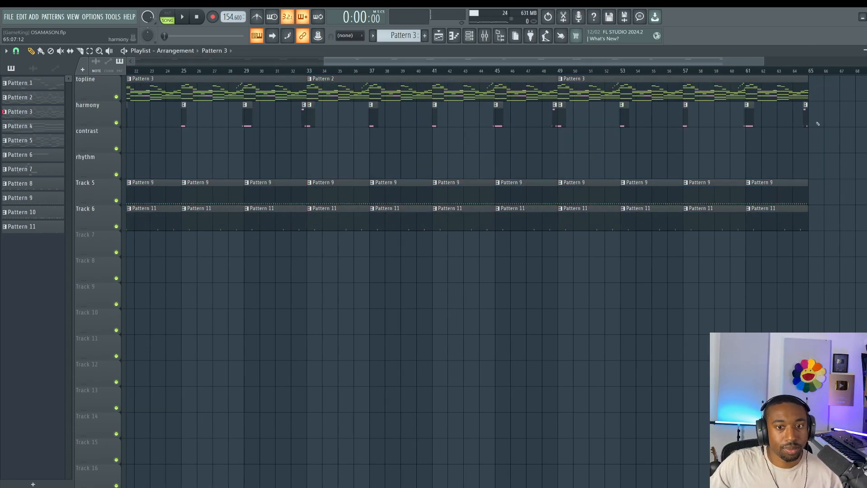
Replace the copied harmony hits from bar 33 onward with a full 16-bar Pattern 10 clip, and duplicate it at bar 49
left_click_drag(437, 117, 756, 110)
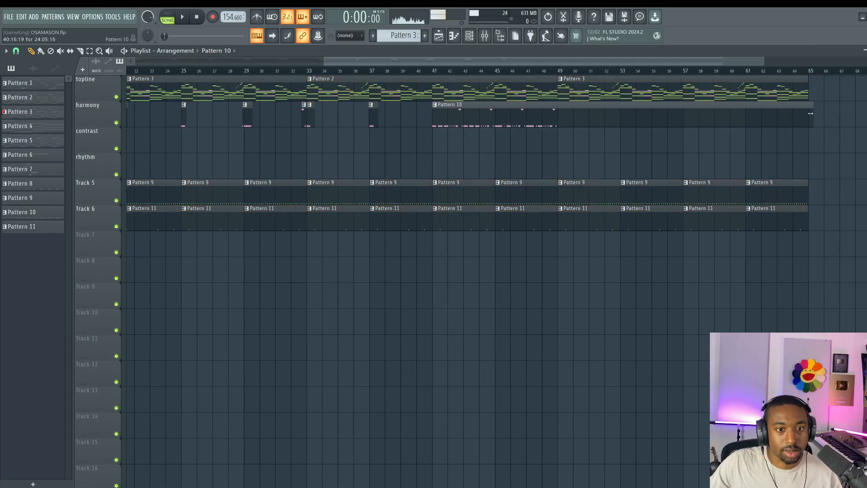
left_click_drag(811, 113, 558, 129)
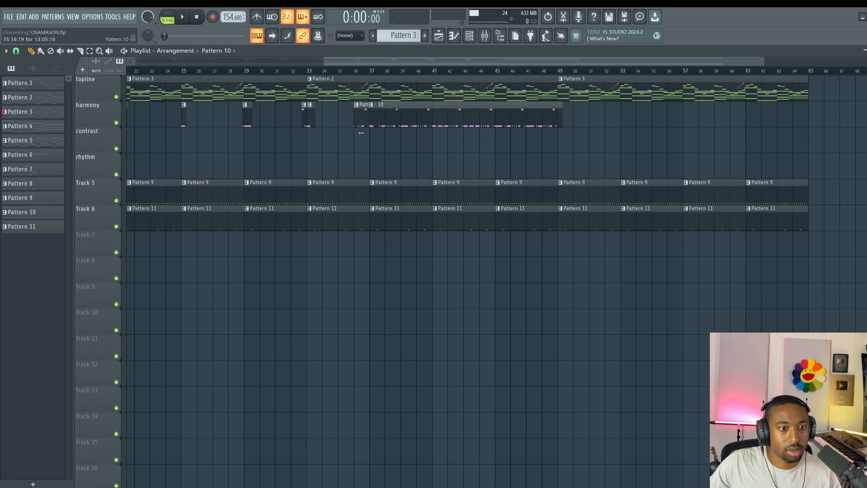
left_click_drag(361, 132, 462, 126)
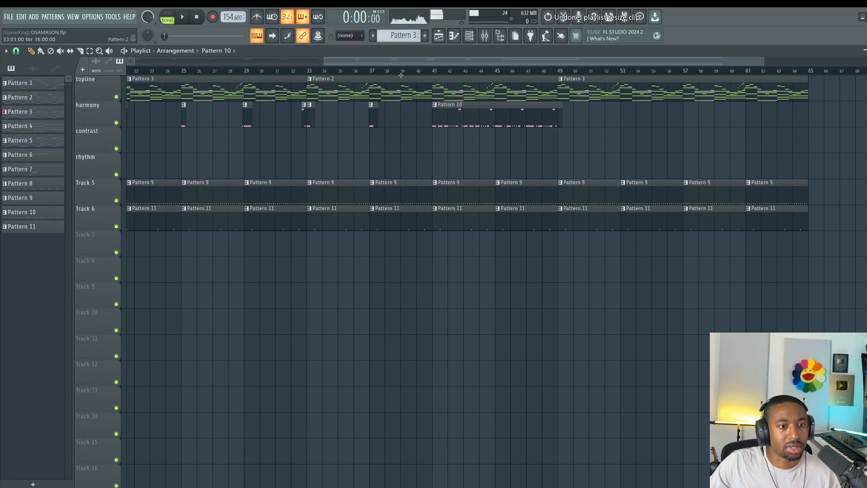
scroll(401, 75, "down", 5)
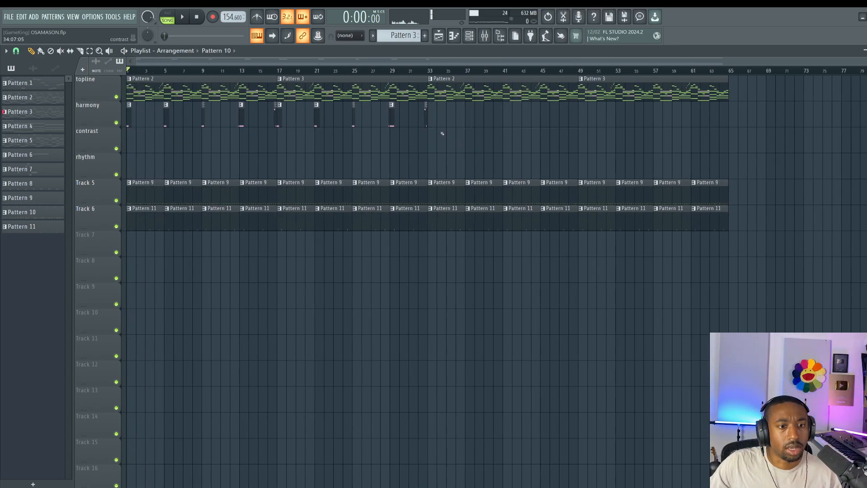
left_click(444, 121)
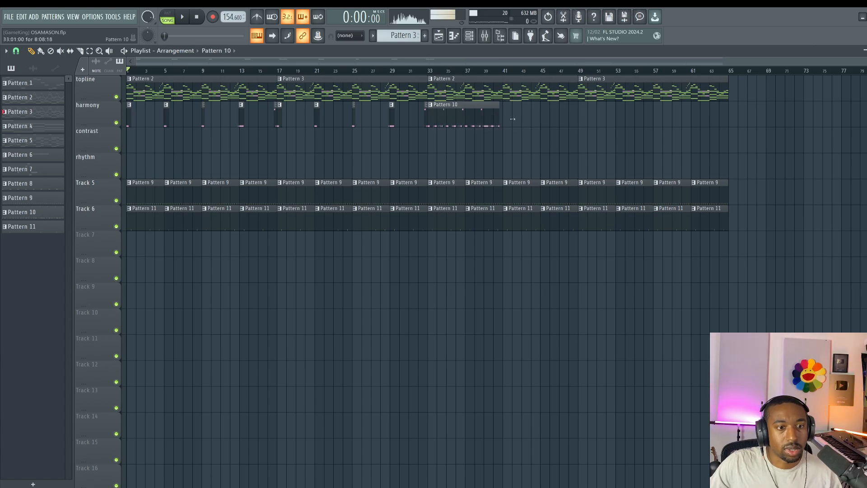
left_click_drag(512, 119, 760, 136)
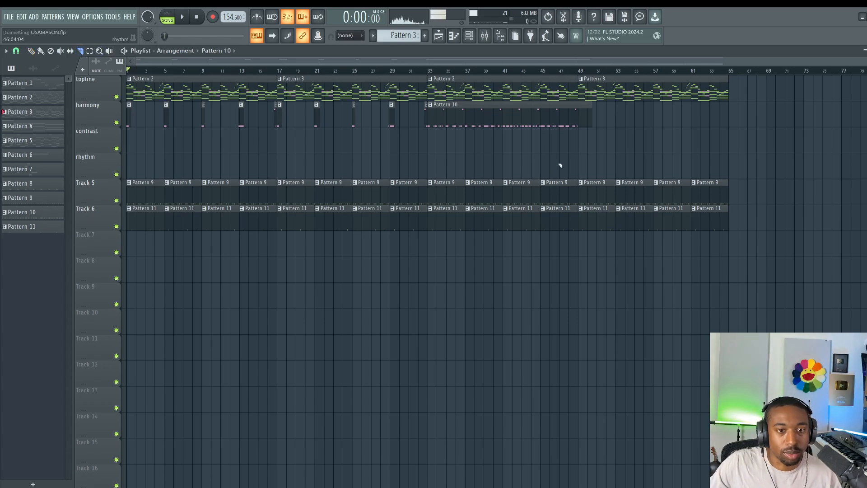
key("ctrl+b")
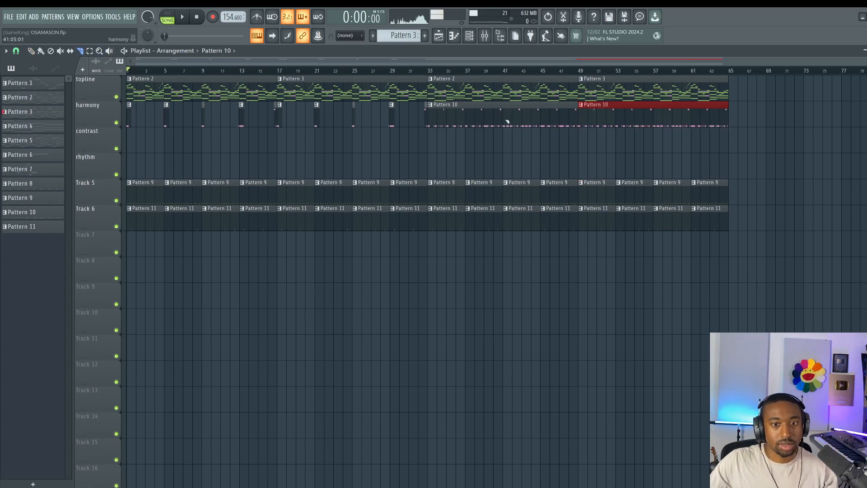
Merge all topline and harmony clips across bars 1 to 64 into a single pattern clip on the topline track
left_click_drag(620, 152, 456, 91)
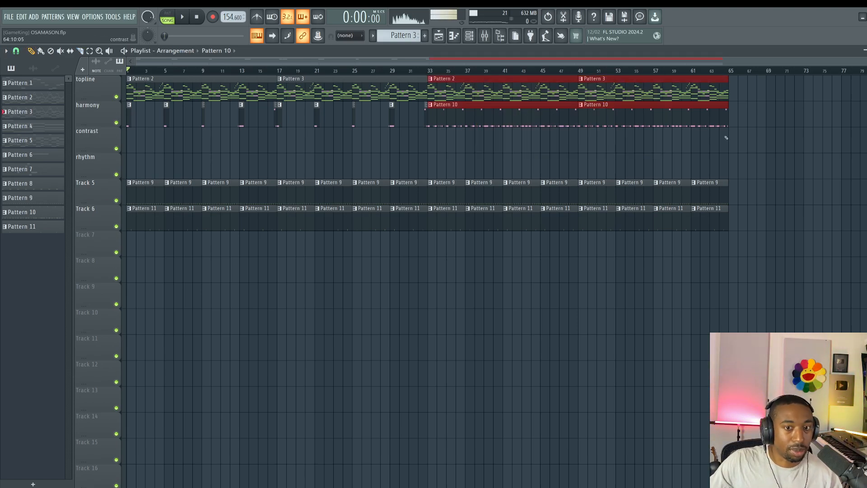
left_click_drag(727, 138, 130, 86)
key("ctrl+g")
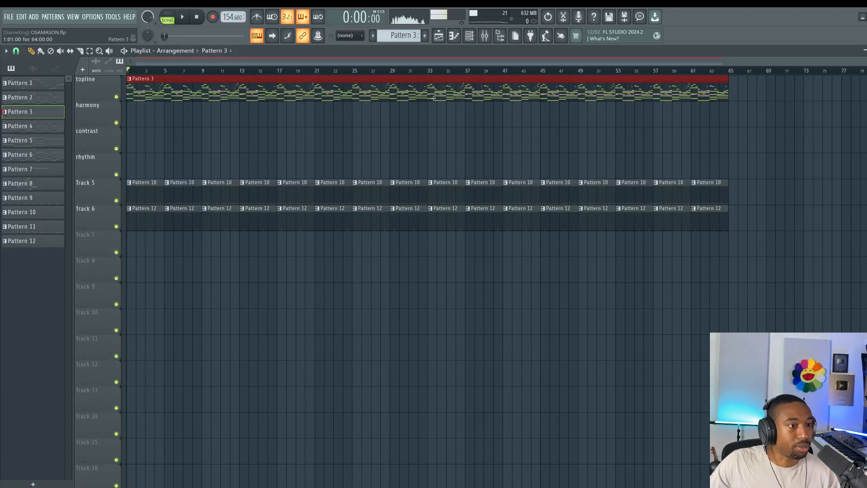
Start playback and transpose the merged Pattern 3 up by 12 semitones
left_click(488, 40)
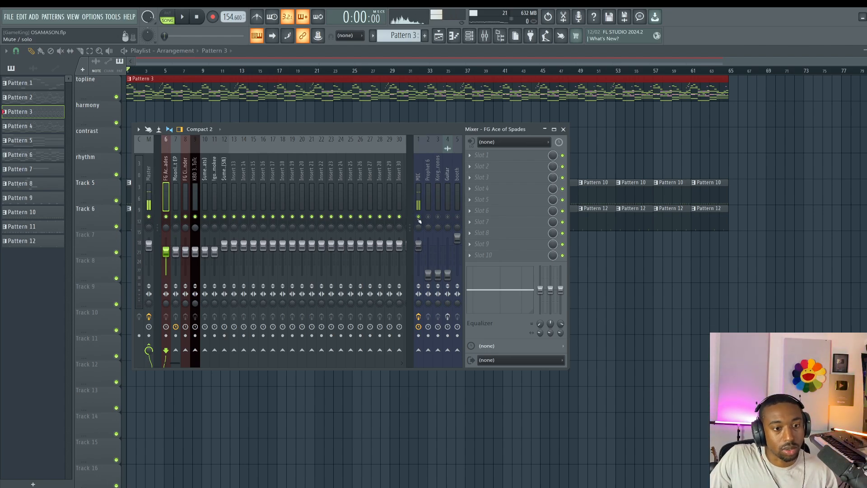
key("space")
key("F9")
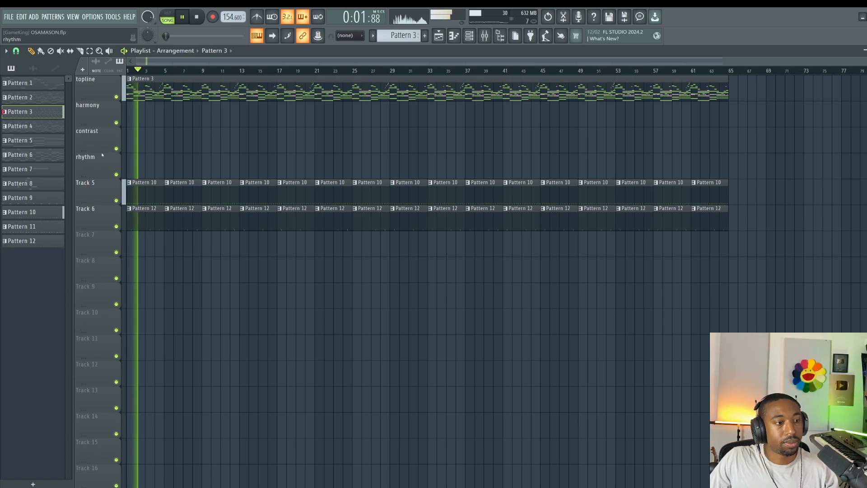
right_click(42, 116)
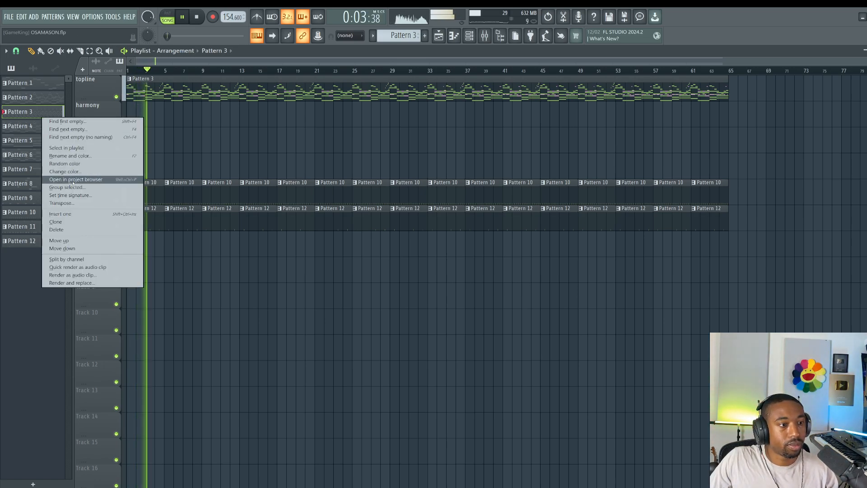
left_click(77, 202)
type("12")
key("Return")
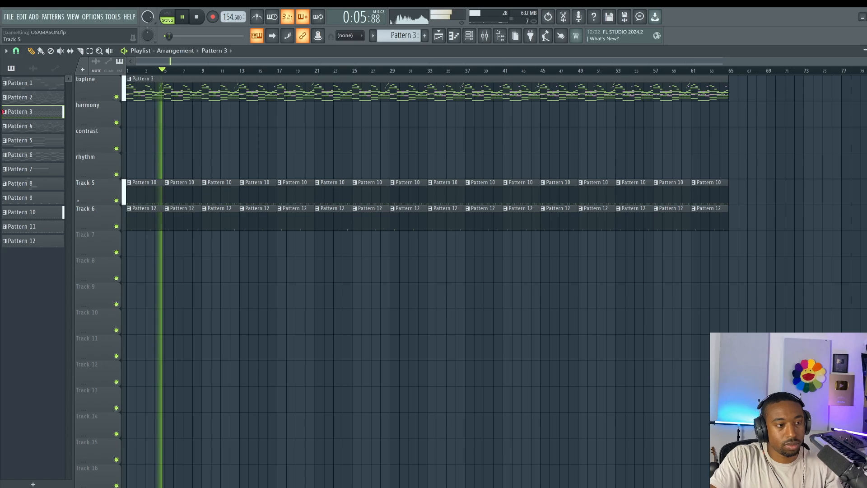
Play the arrangement from the beginning and check the track levels in the mixer
key("space")
key("space")
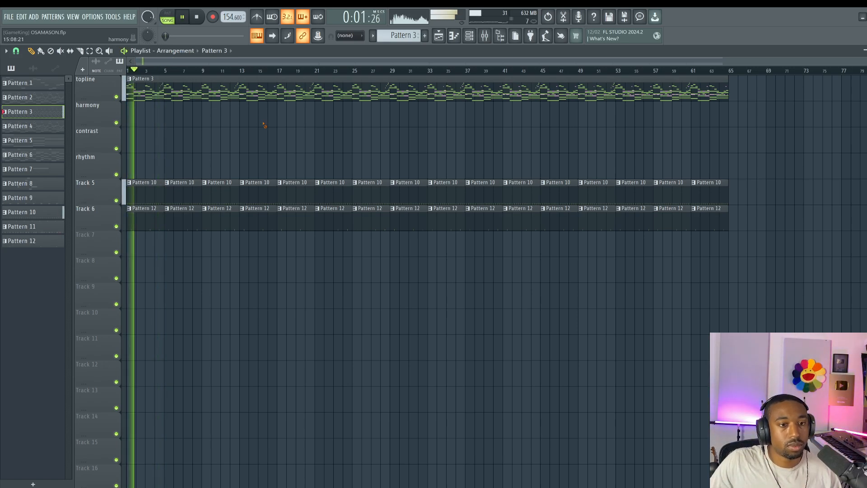
key("F9")
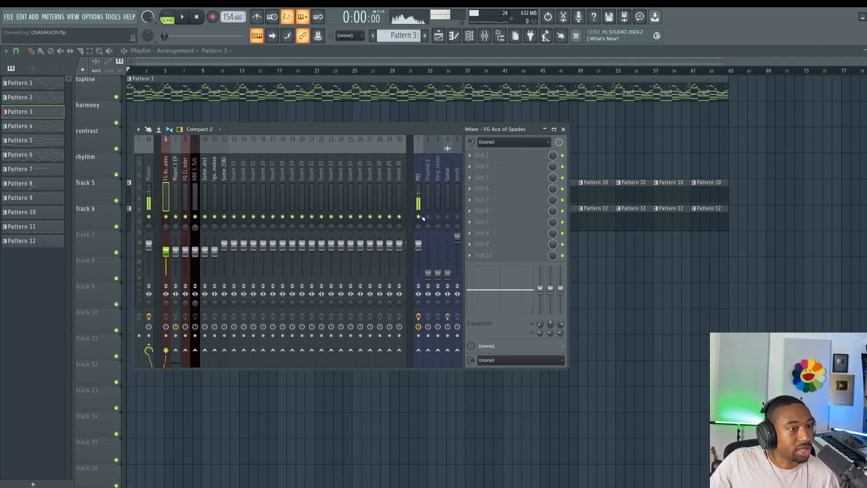
key("space")
key("F9")
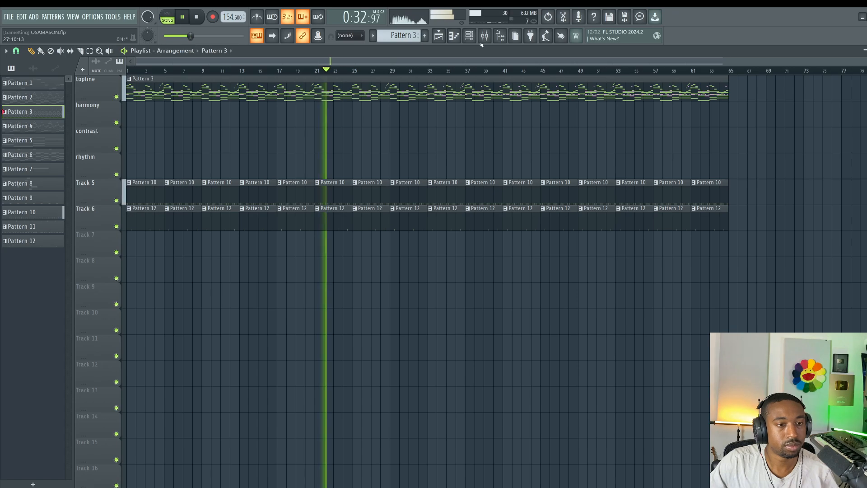
key("F9")
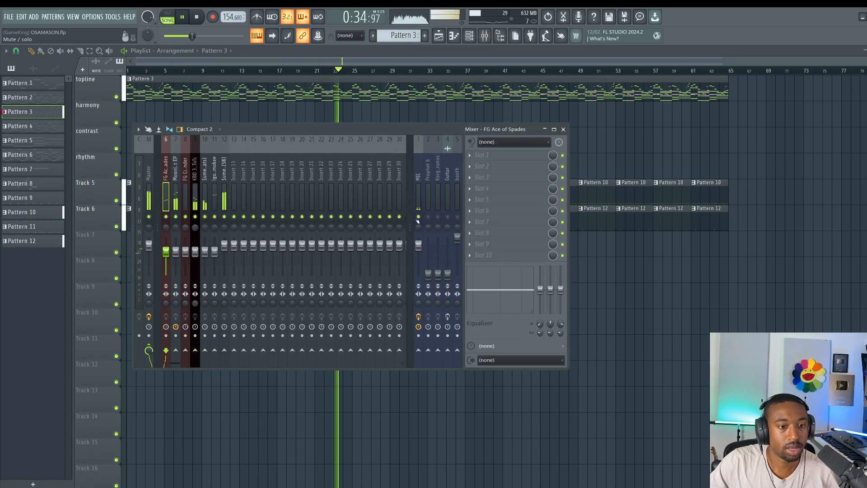
key("F9")
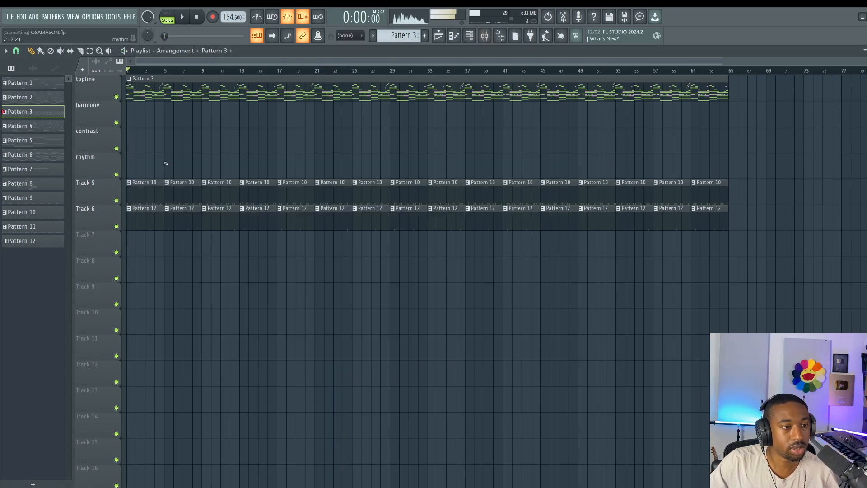
Transpose the merged Pattern 3 by semitones again and play back the arrangement
right_click(44, 119)
left_click(67, 204)
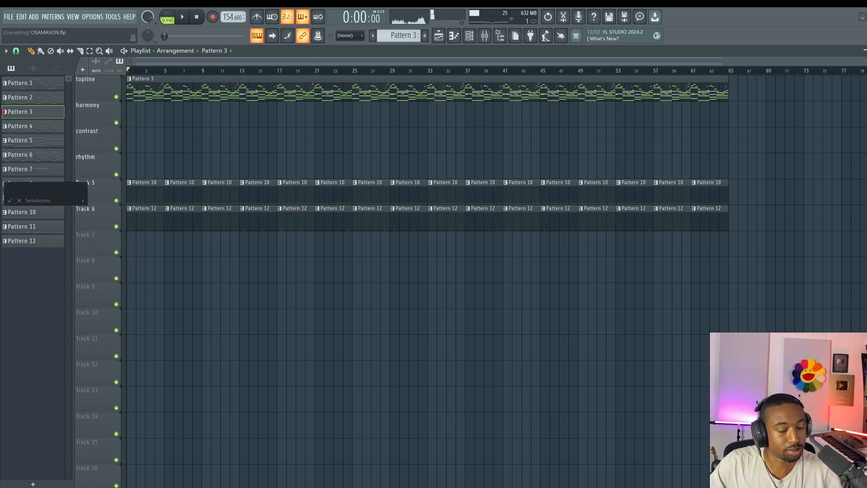
left_click(482, 36)
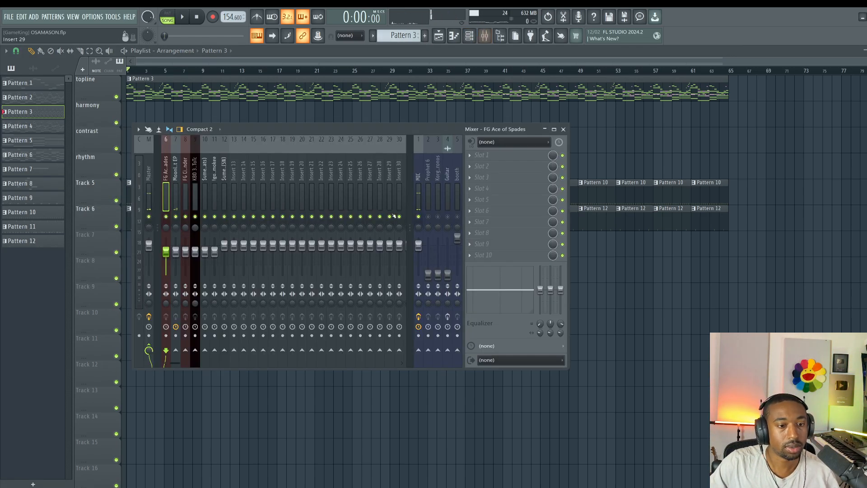
key("F9")
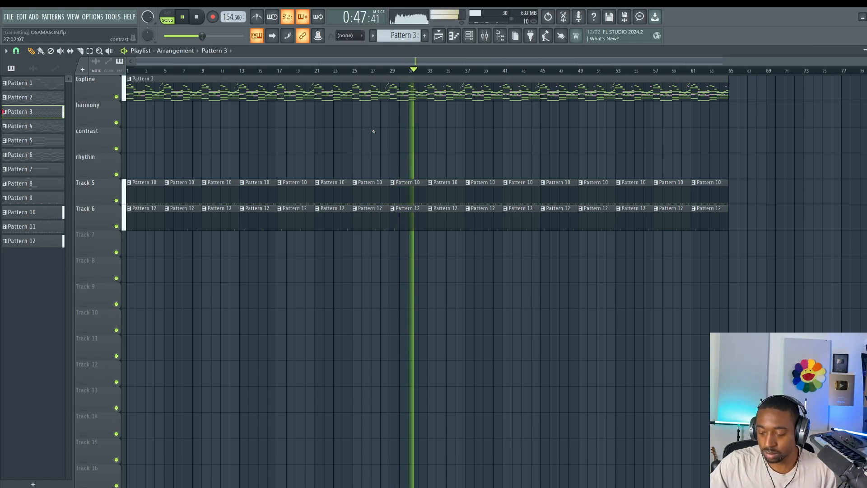
Inspect the Master and KBD 311 WoW Syn ToTc mixer tracks and their effects during playback
left_click(485, 35)
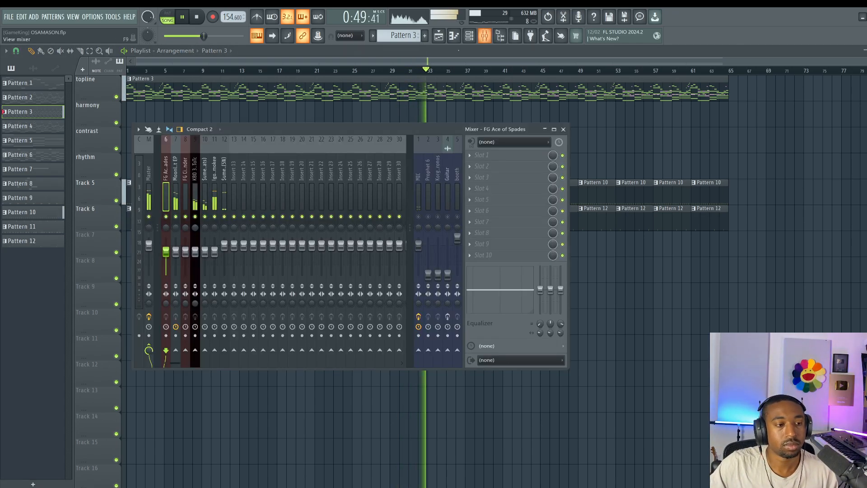
left_click(152, 193)
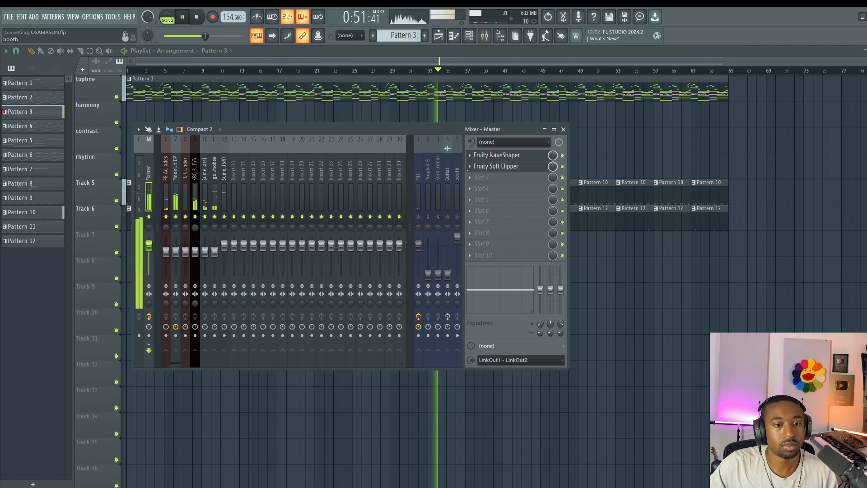
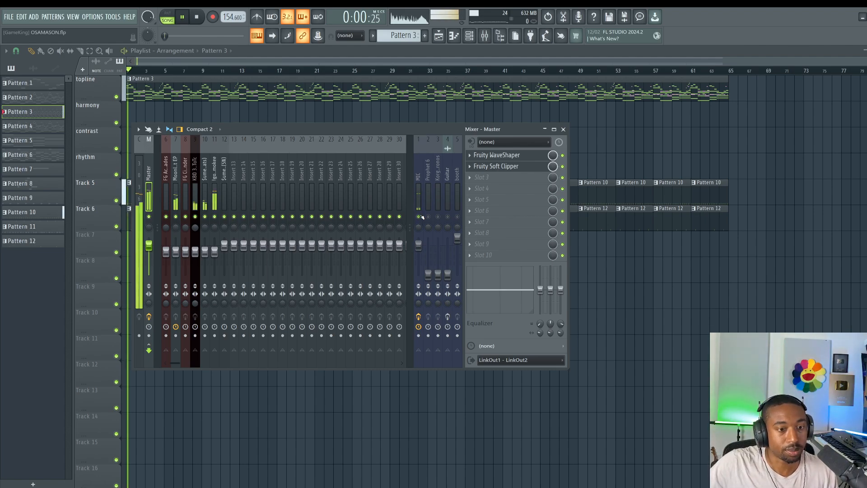
left_click(195, 251)
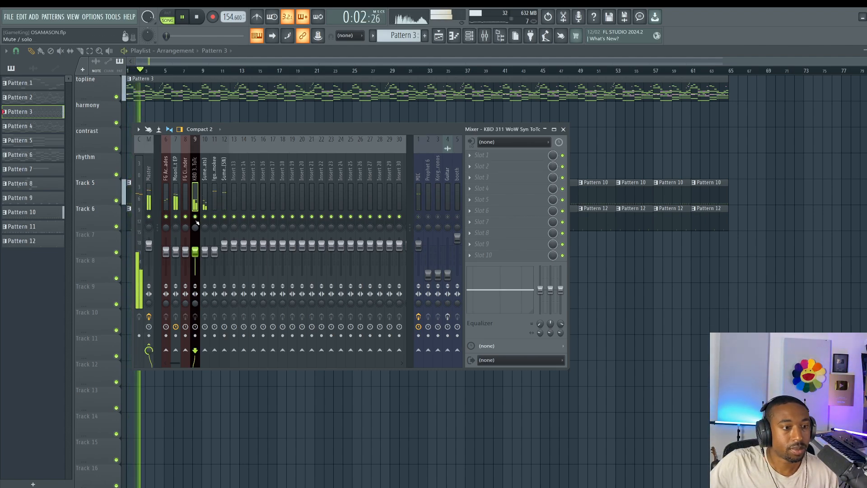
Set the filter cutoff of the KBD 311 WoW Syn ToTc synth to about 22% while listening to the arrangement
key("F6")
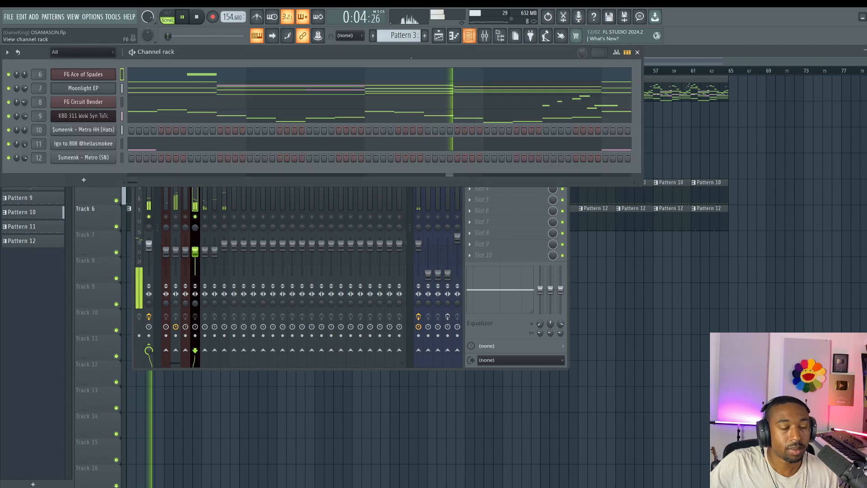
left_click(106, 117)
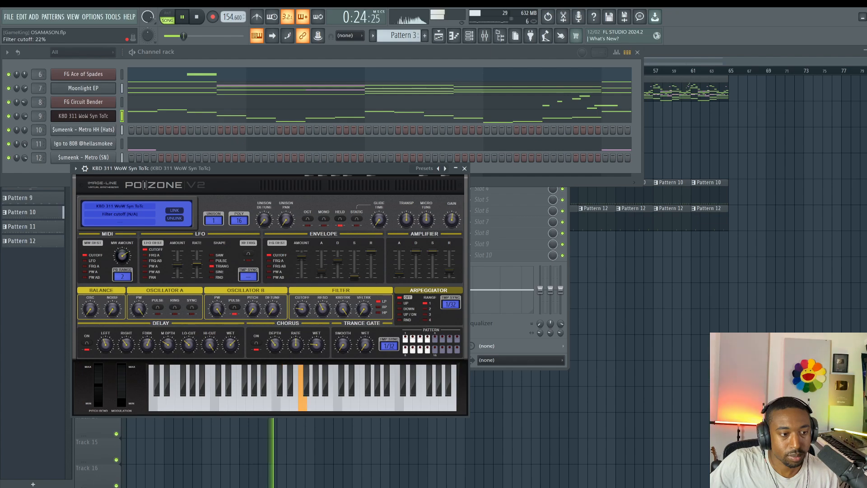
left_click(467, 169)
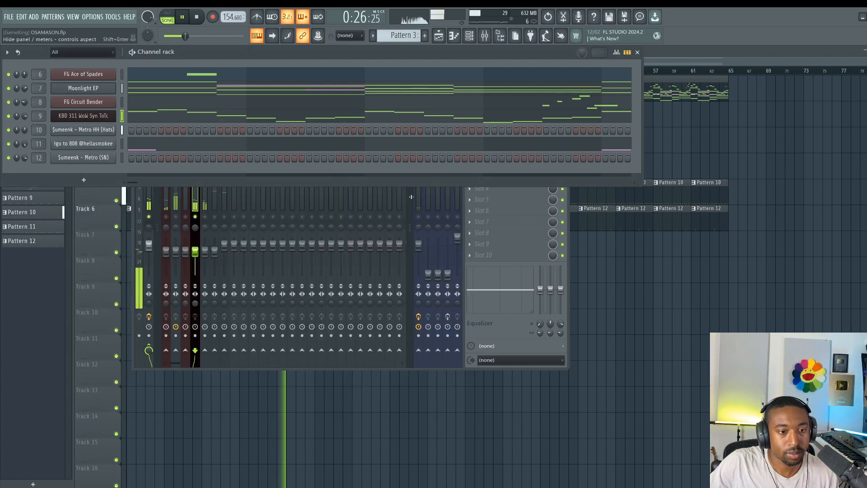
left_click(426, 222)
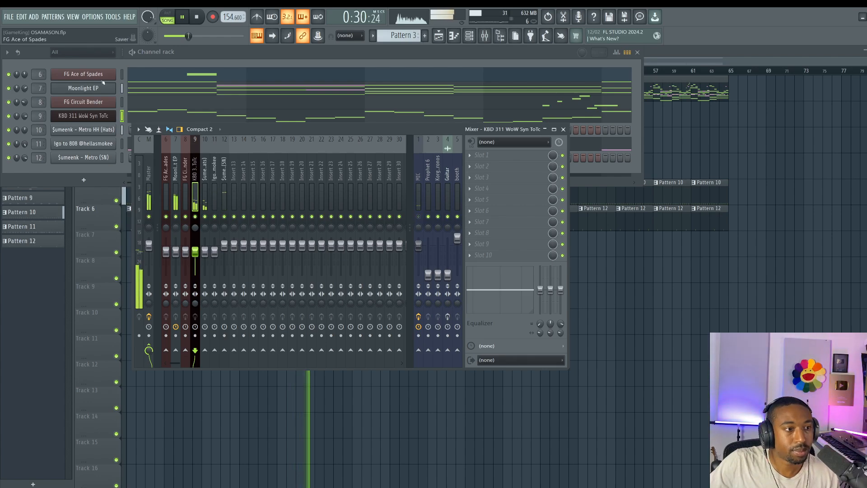
left_click(99, 120)
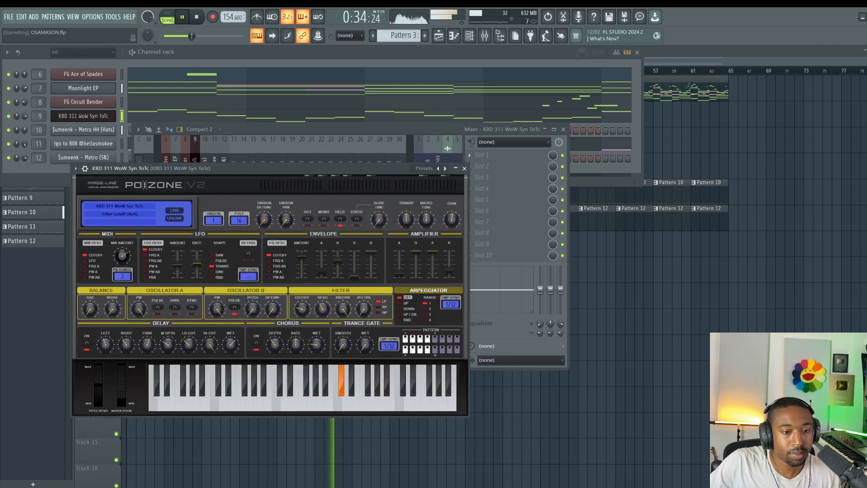
left_click(465, 168)
key("F12")
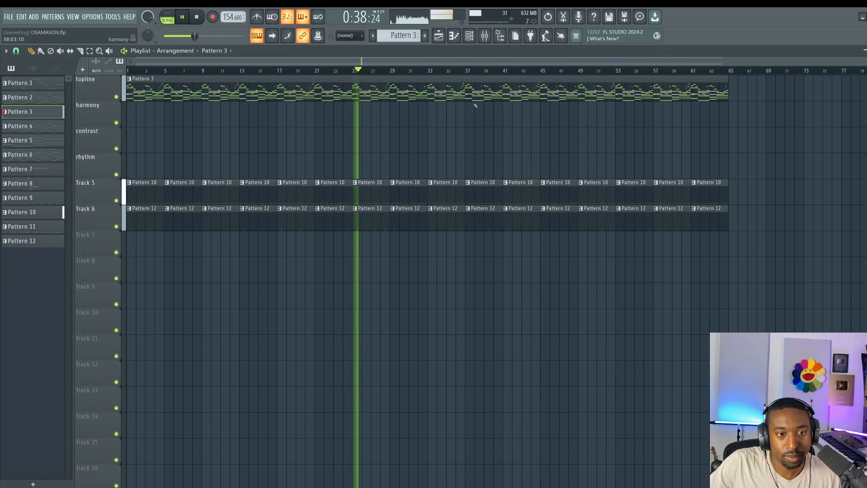
Create an automation clip for the KBD 311 WoW Syn ToTc synth's filter cutoff
key("F6")
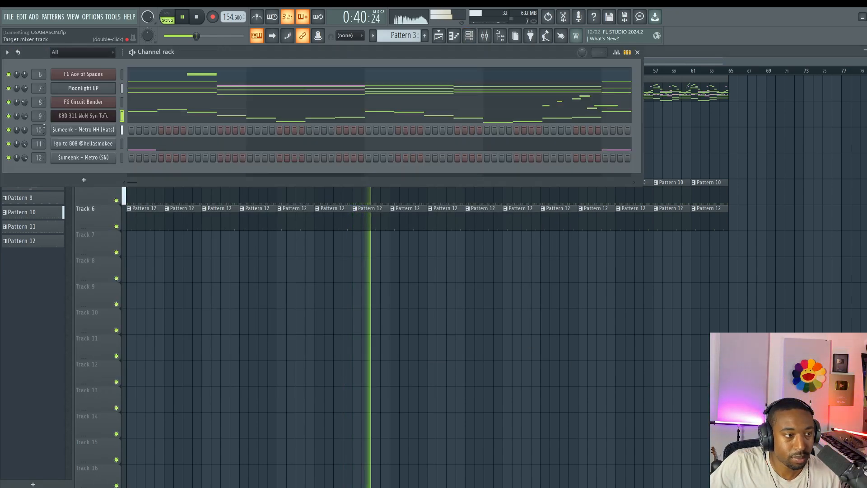
left_click(96, 116)
right_click(303, 310)
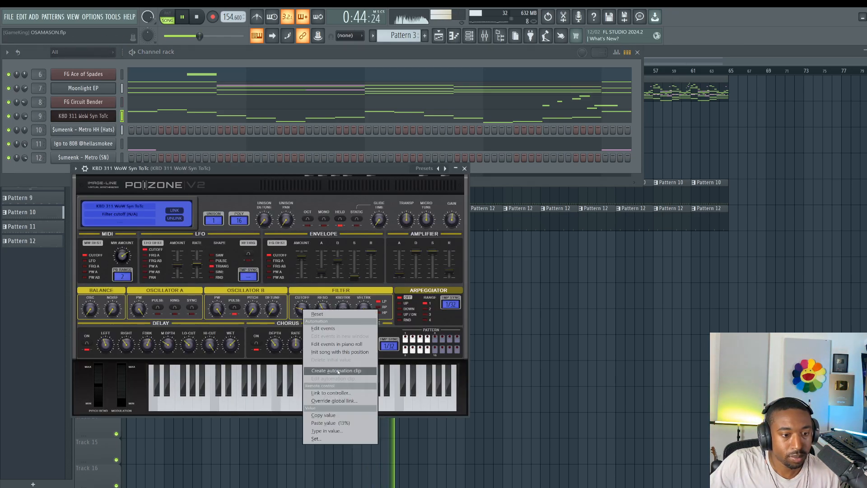
left_click(339, 371)
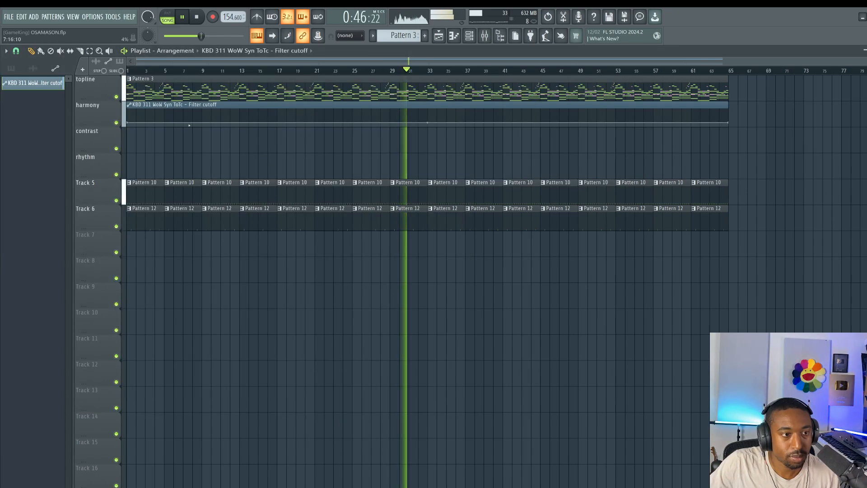
Add a point at bar 33 at 24% in the filter cutoff automation, and make the harmony track taller
key("space")
right_click(431, 113)
right_click(429, 112)
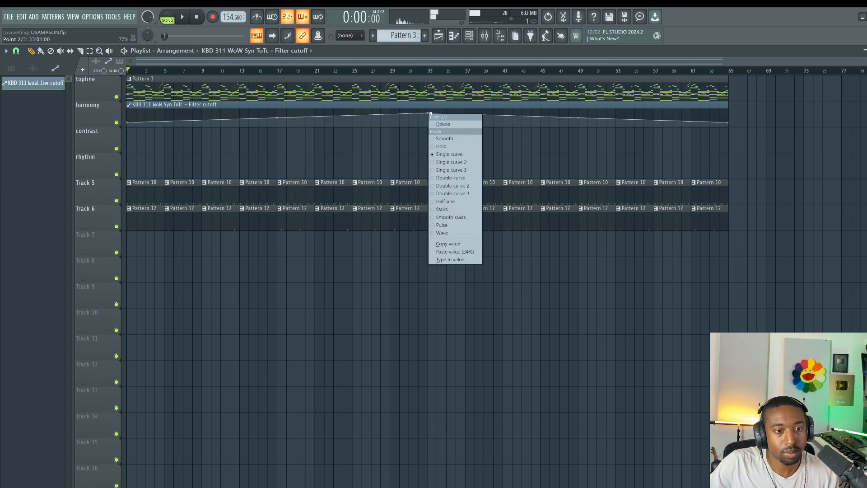
left_click(443, 118)
left_click_drag(103, 127, 103, 183)
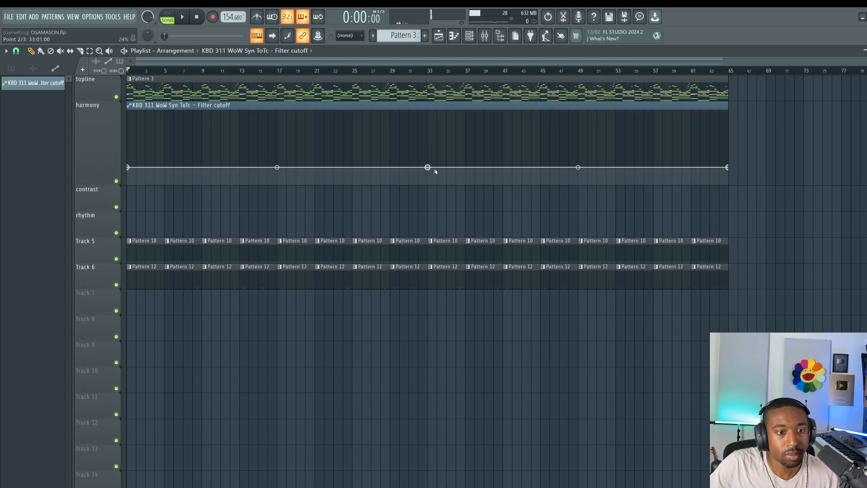
Drop the filter cutoff automation sharply at bar 33, and hold that lower level to the end of the clip at bar 65
right_click(428, 168)
left_click(409, 178)
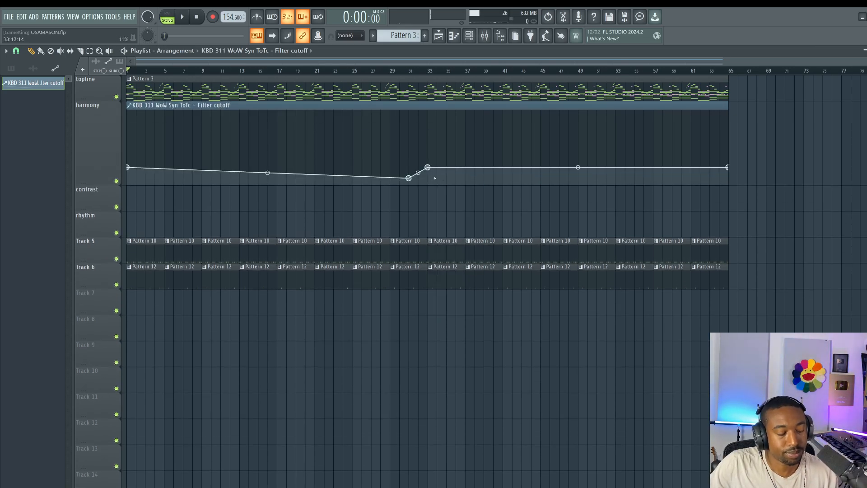
key("ctrl+z")
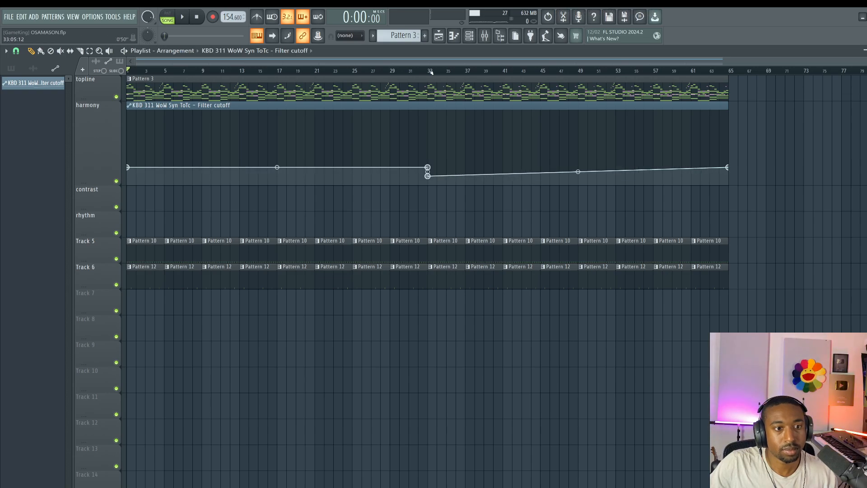
left_click(431, 72)
key("space")
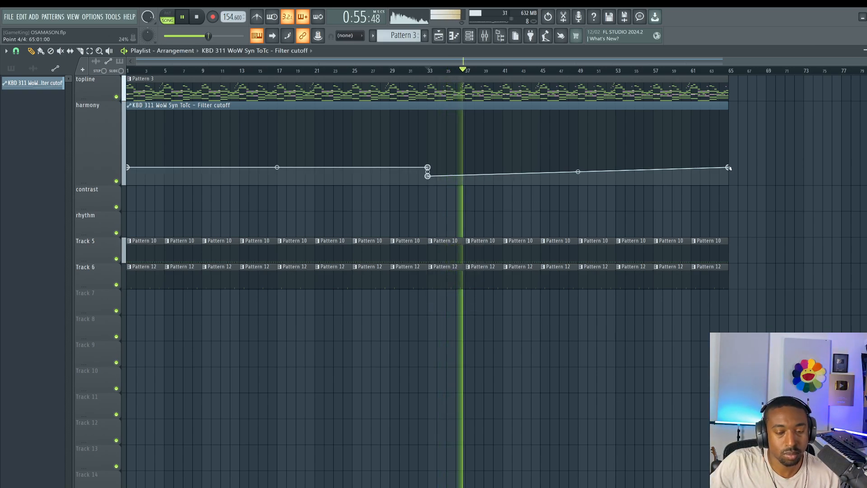
right_click(729, 168)
key("v")
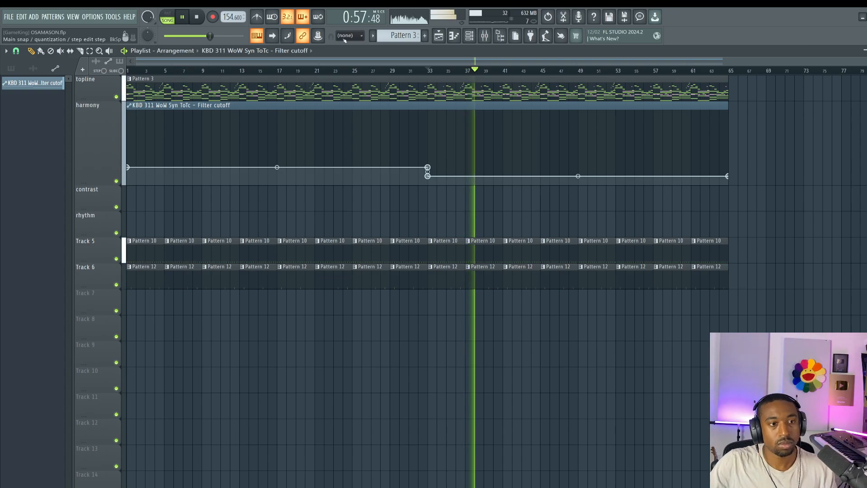
Restart the arrangement from bar 1 after checking the mixer
key("space")
key("F9")
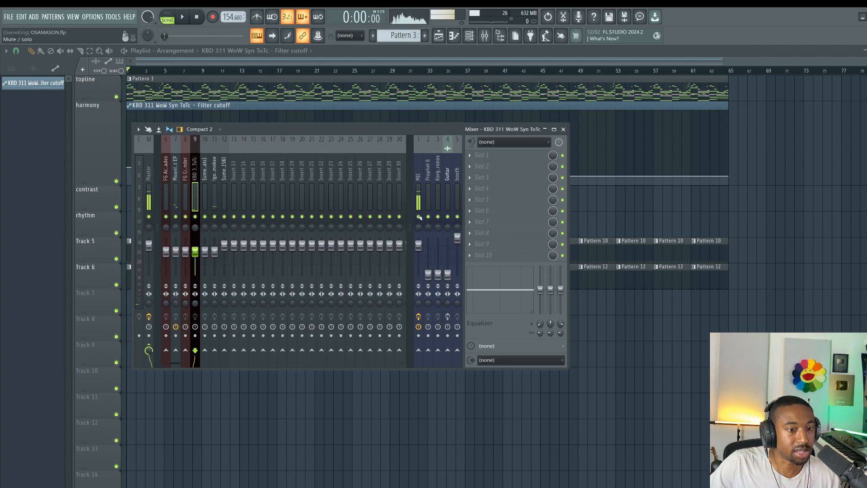
key("space")
key("F9")
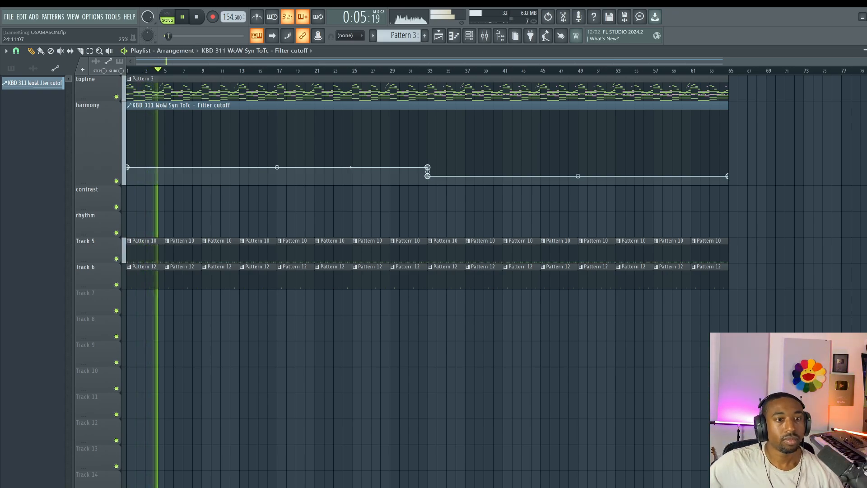
Load the MD4HD plugin into the third effect slot of the Master track
key("F9")
left_click(148, 186)
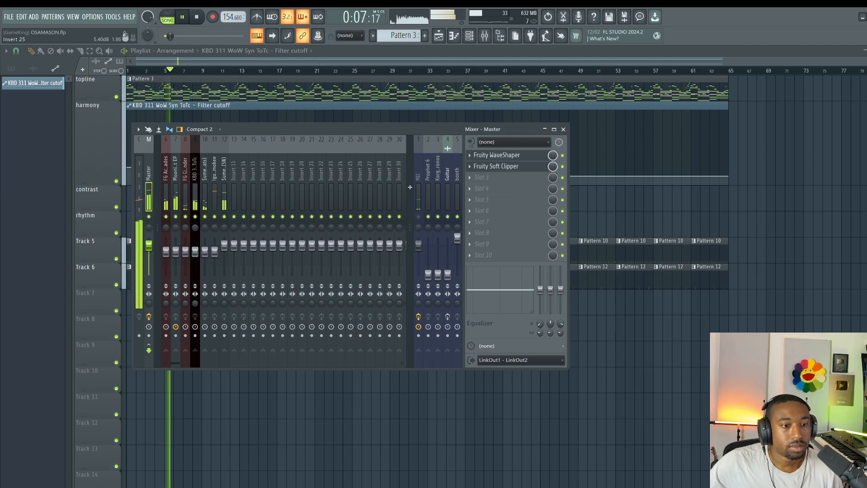
left_click(476, 186)
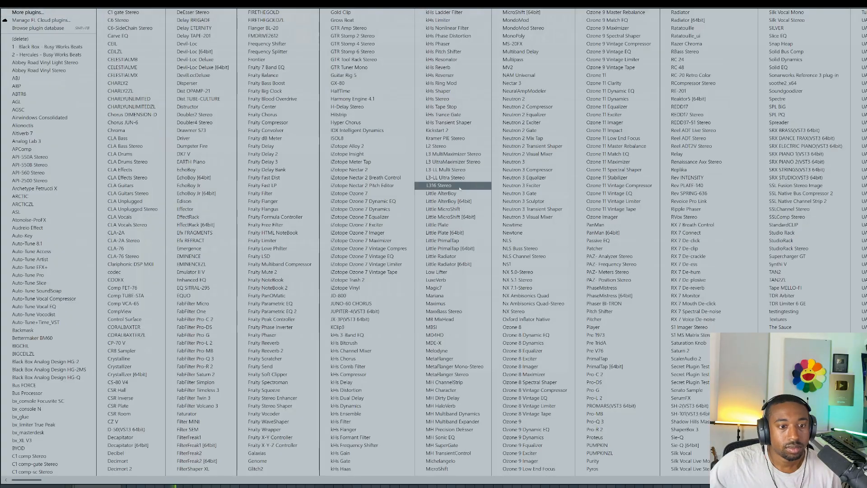
left_click(455, 335)
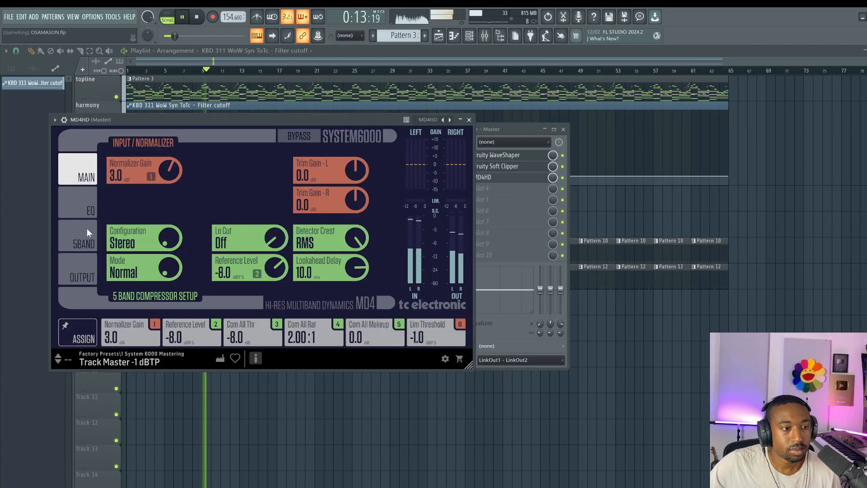
Set the MD4HD compressor mode to Parallel UL with a Stereo configuration, and open its 5-band compressor settings
left_click(86, 233)
left_click(86, 176)
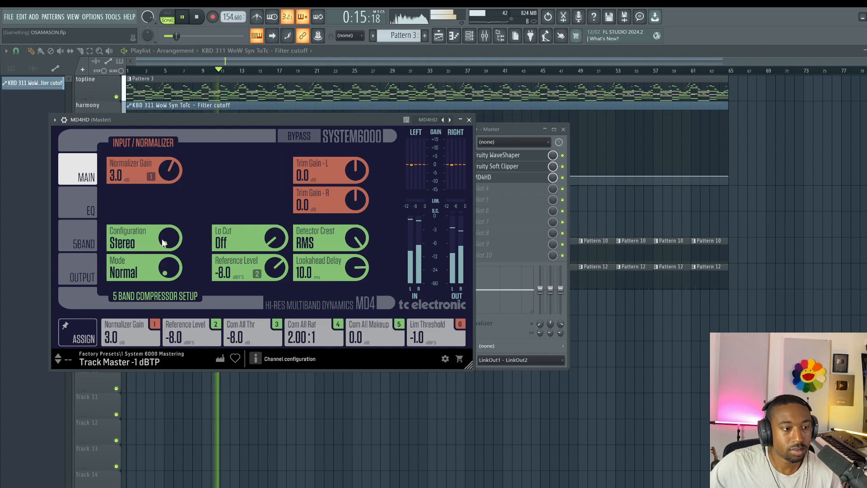
mouse_move(162, 240)
left_mouse_down()
mouse_move(155, 210)
mouse_move(160, 244)
mouse_move(165, 236)
left_mouse_up()
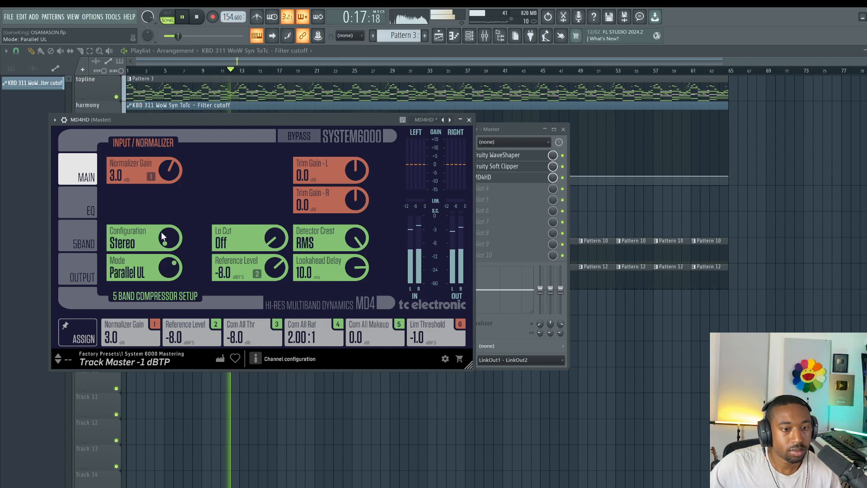
left_click(88, 230)
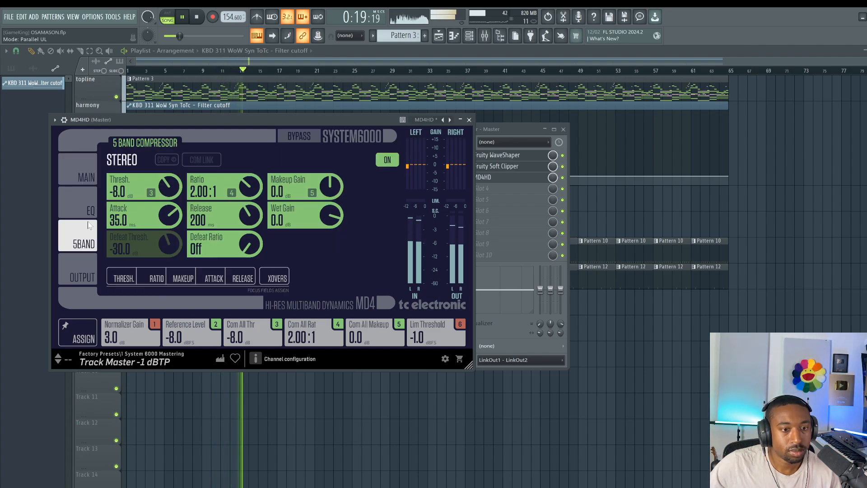
Review the MD4HD input and normalizer settings, and load FabFilter Pro-L 2 into the fourth effect slot of the Master track
left_click(86, 176)
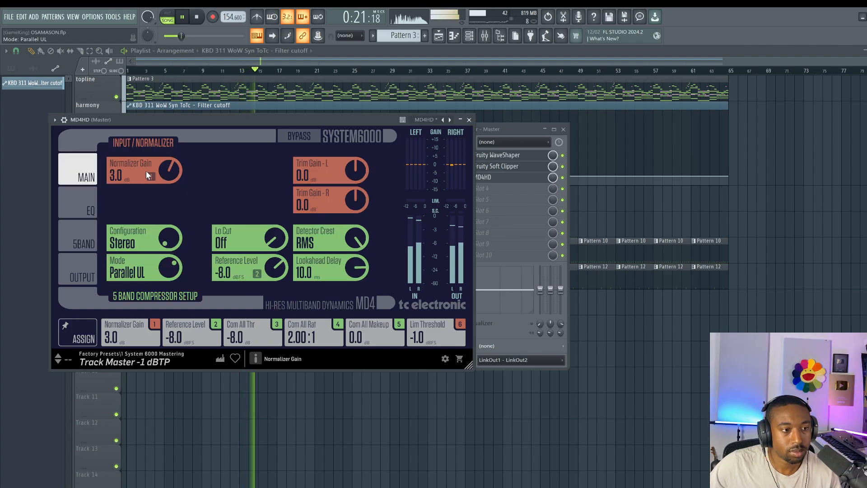
left_click(469, 120)
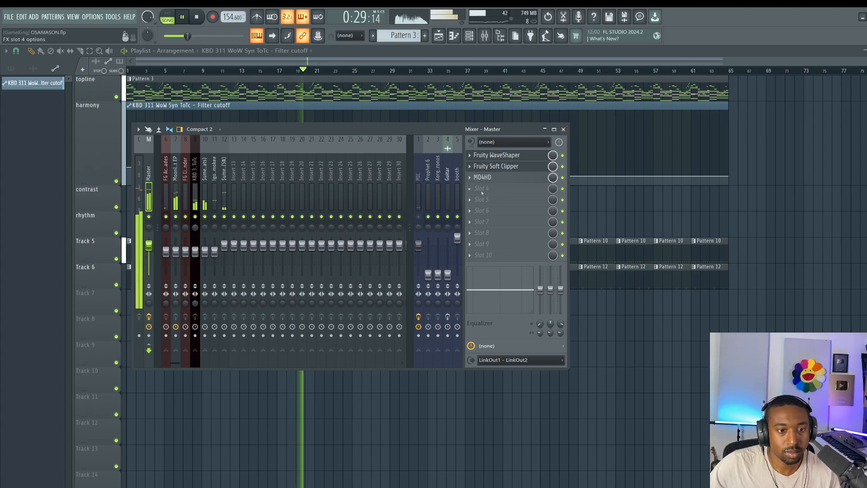
left_click(482, 191)
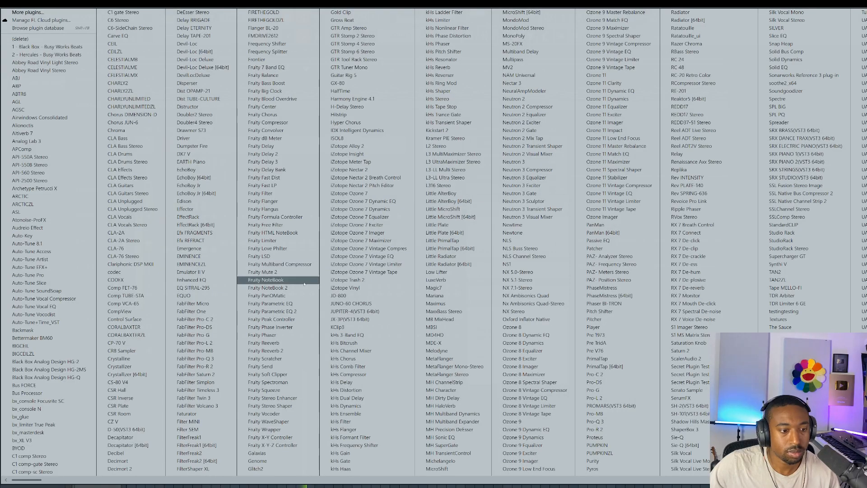
left_click(211, 345)
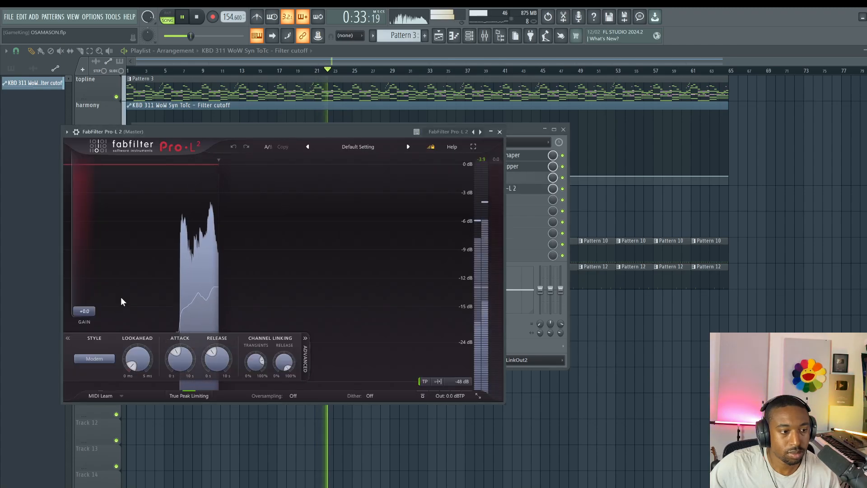
Set the Pro-L 2 limiter to 5 ms lookahead and about +2.4 dB gain, with its transient channel linking lowered
left_click_drag(91, 312, 90, 307)
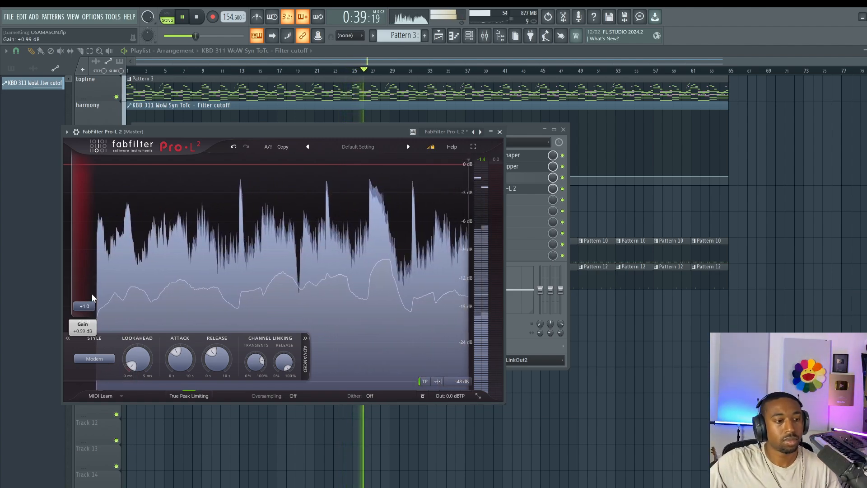
left_click_drag(150, 360, 151, 338)
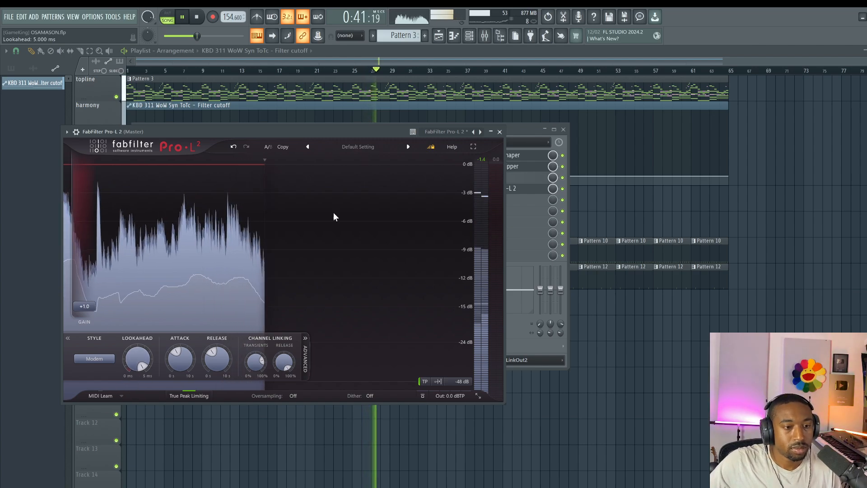
left_click_drag(255, 361, 207, 451)
left_click_drag(85, 306, 89, 297)
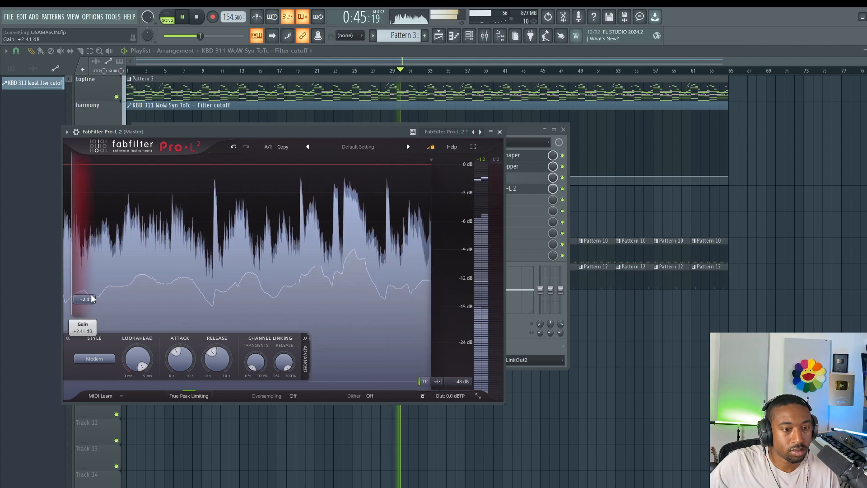
left_click(500, 132)
left_click_drag(497, 131, 465, 170)
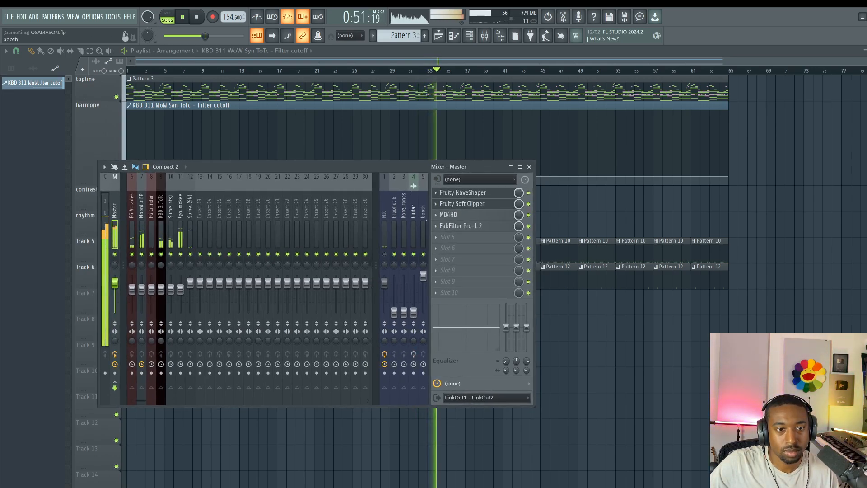
left_click(531, 168)
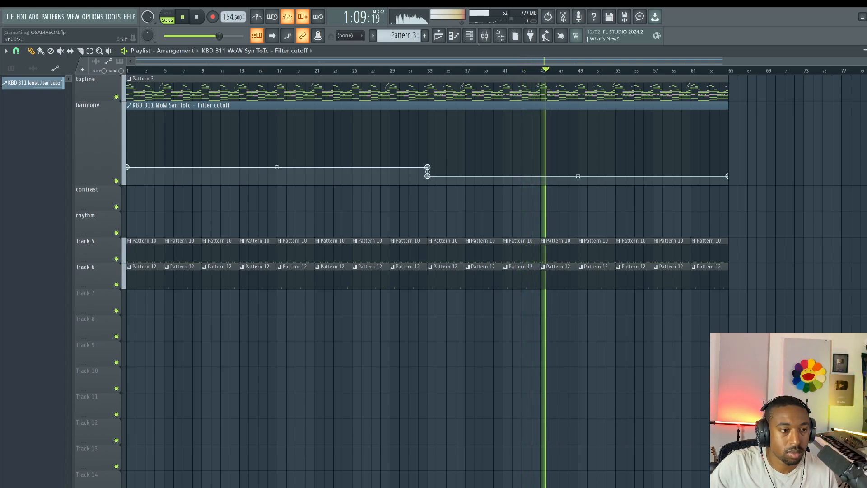
Load Fruity Stereo Enhancer into the 808 mixer track's first slot, with a rightward phase offset and the left channel inverted
left_click(486, 39)
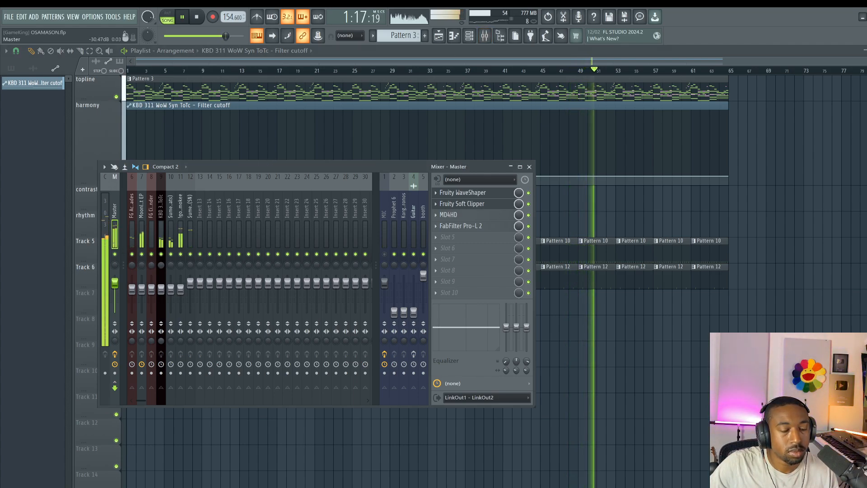
left_click(181, 232)
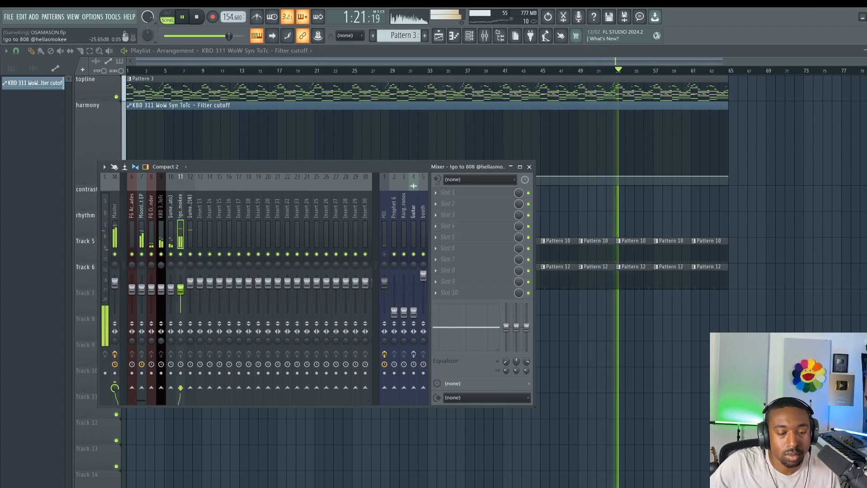
left_click(446, 192)
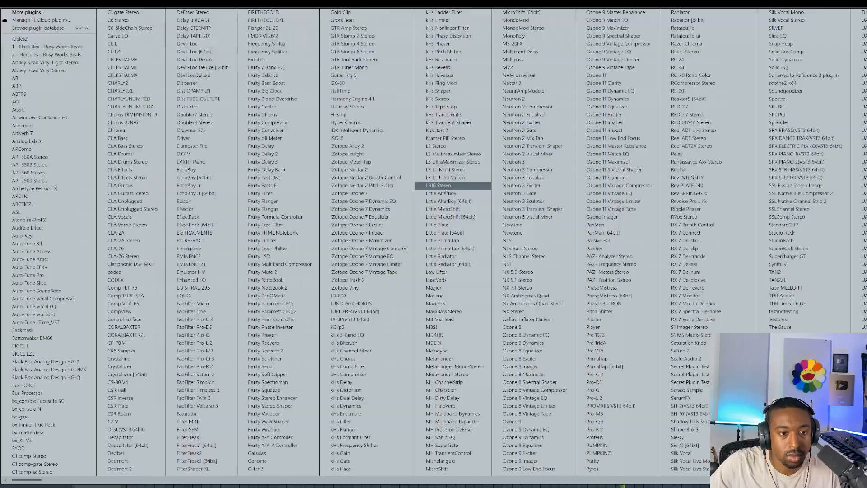
left_click(294, 398)
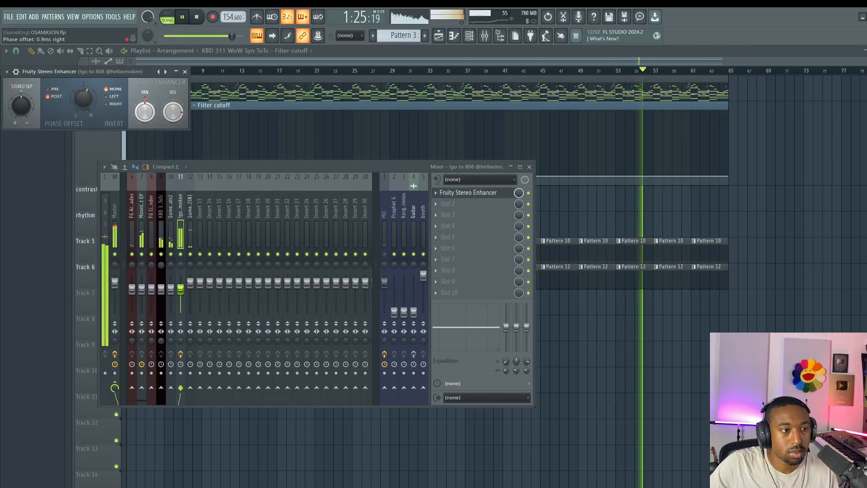
left_click_drag(83, 99, 86, 95)
left_click(106, 96)
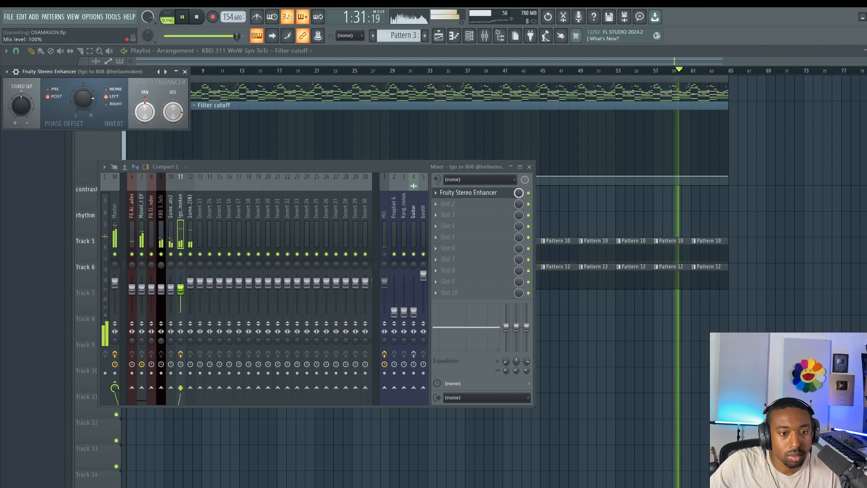
Automate the Stereo Enhancer's mix level to stay at minimum until bar 57 and jump to maximum until bar 65
right_click(519, 192)
left_click(542, 239)
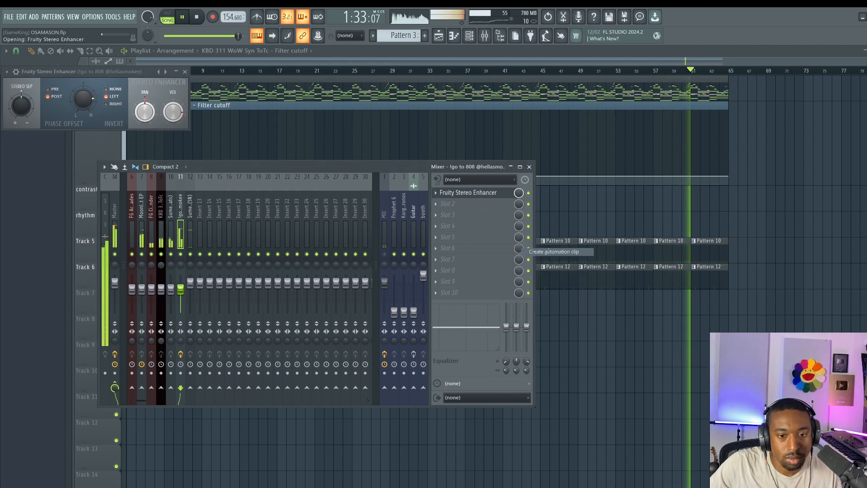
left_click_drag(430, 195, 622, 250)
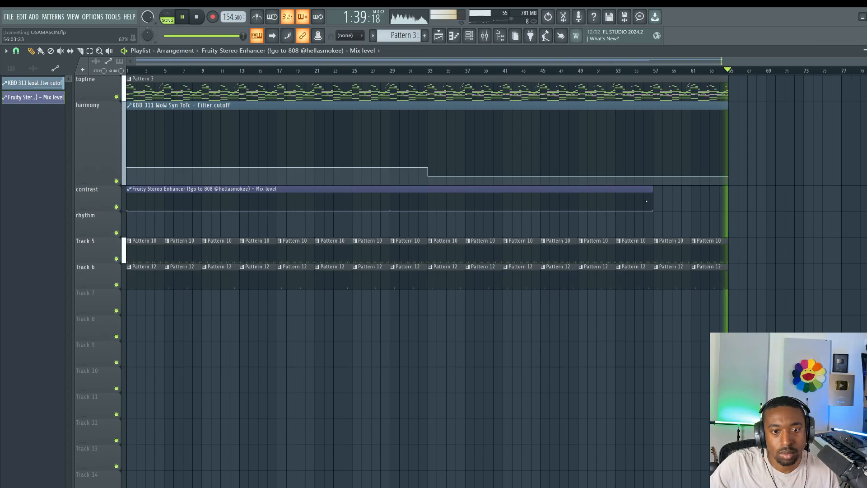
left_click_drag(653, 189, 730, 188)
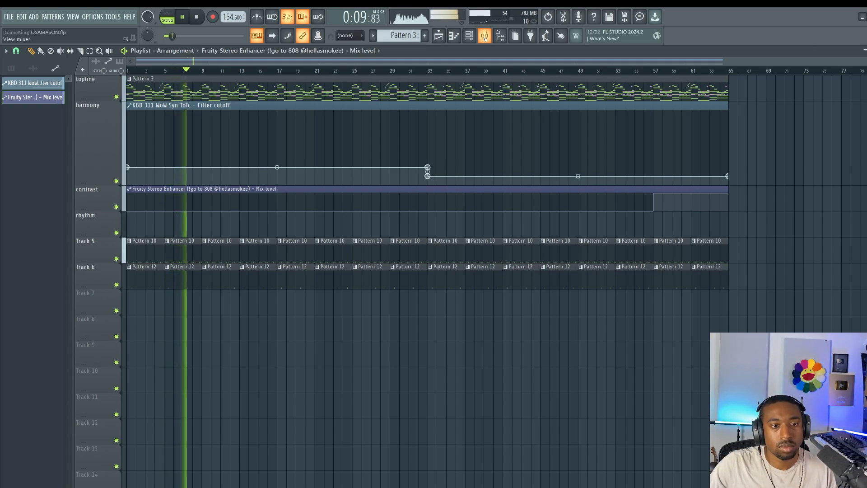
Check the audio device and buffer settings
left_click(93, 16)
left_click(104, 40)
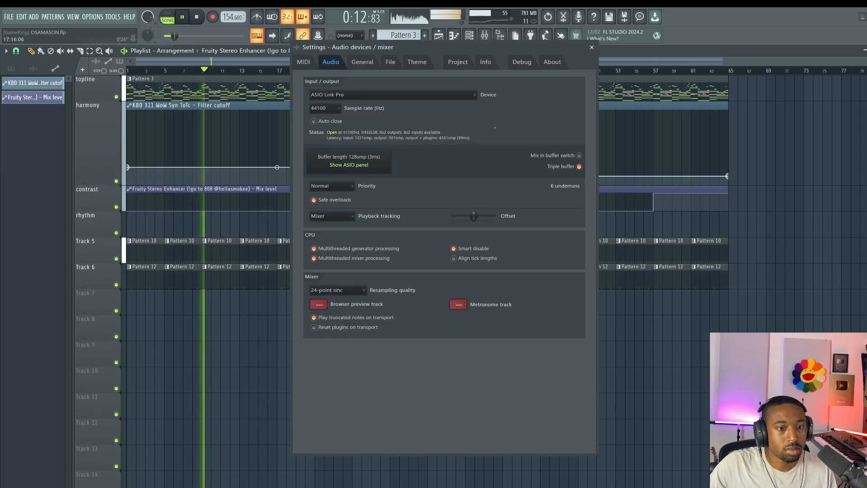
left_click(592, 48)
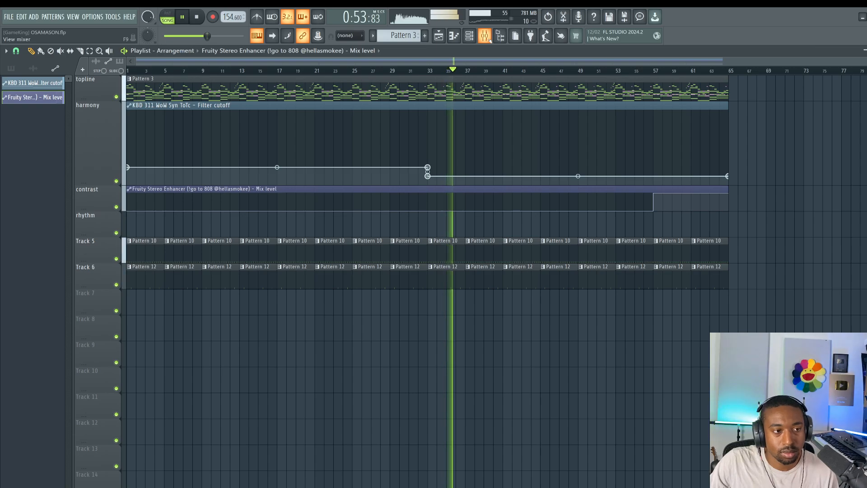
Load SSL Fusion Stereo Image into the fifth effect slot of the Master track
left_click(484, 36)
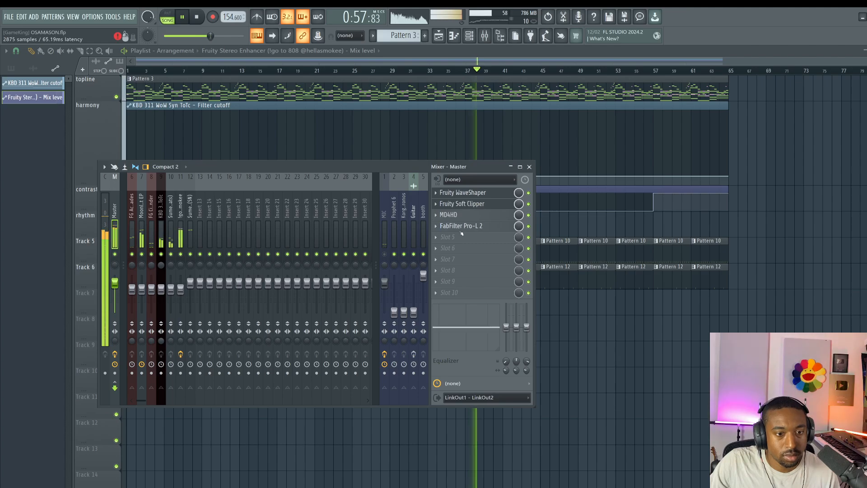
left_click(477, 236)
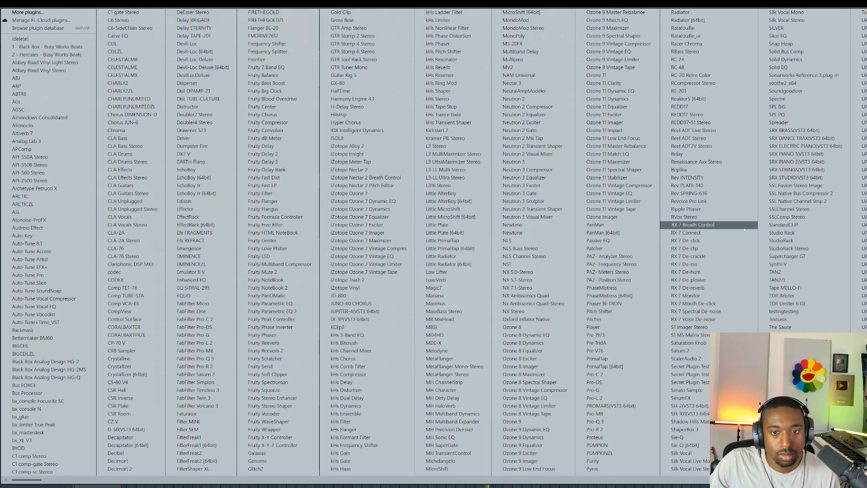
left_click(793, 186)
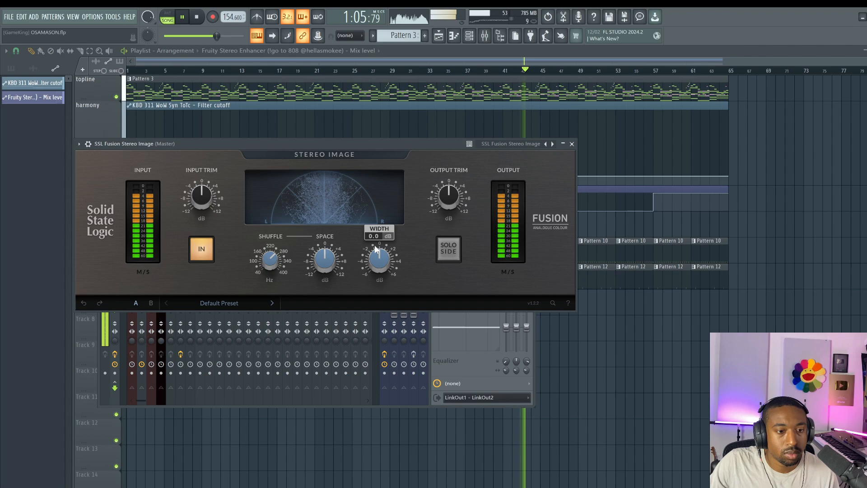
Raise the Stereo Image's space and set its width to about -0.6 dB, and place the effect before FabFilter Pro-L 2
left_click_drag(380, 232, 376, 270)
mouse_move(325, 259)
left_mouse_down()
mouse_move(324, 275)
mouse_move(321, 235)
mouse_move(318, 264)
left_mouse_up()
left_click_drag(378, 262, 373, 281)
left_click_drag(328, 258, 371, 243)
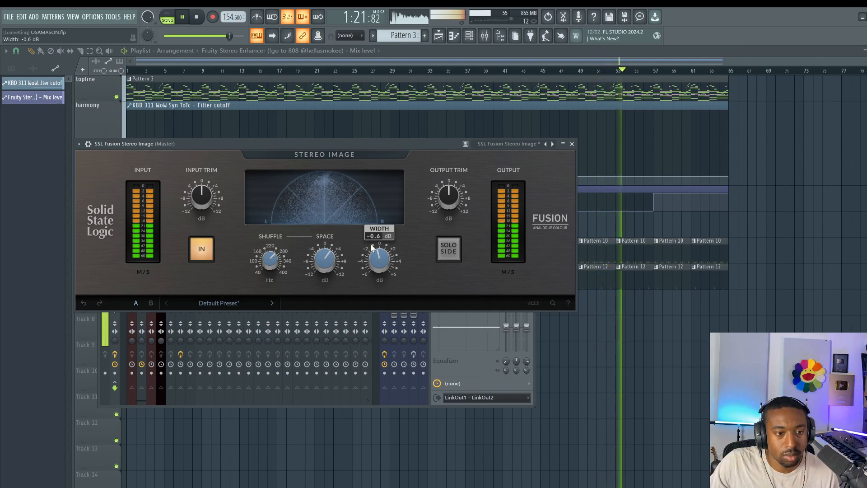
left_click(572, 144)
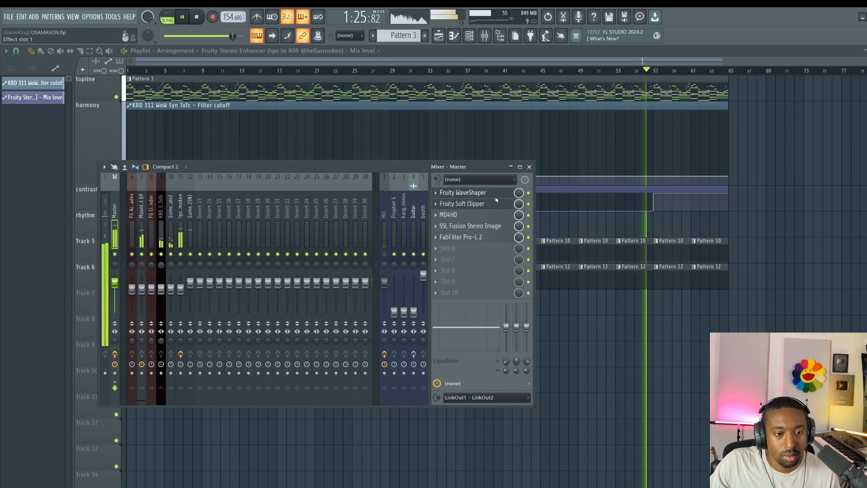
right_click(559, 358)
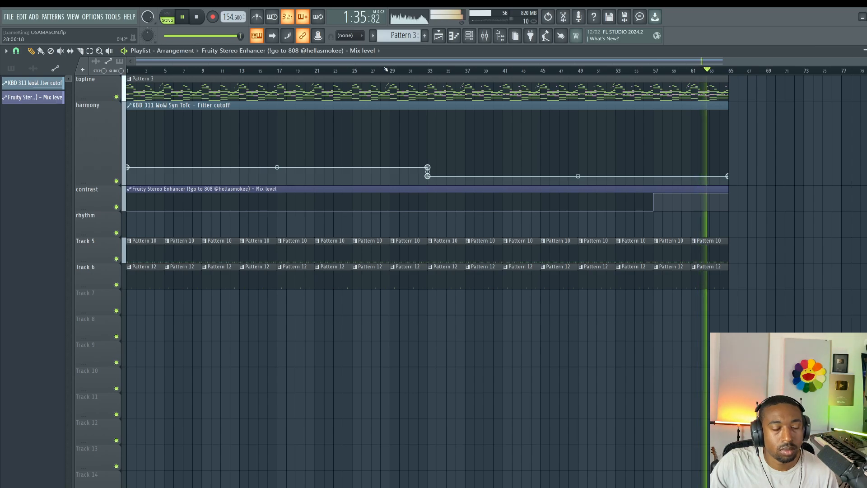
Delete the filter cutoff automation clip from the harmony track, and undo the deletion
right_click(547, 105)
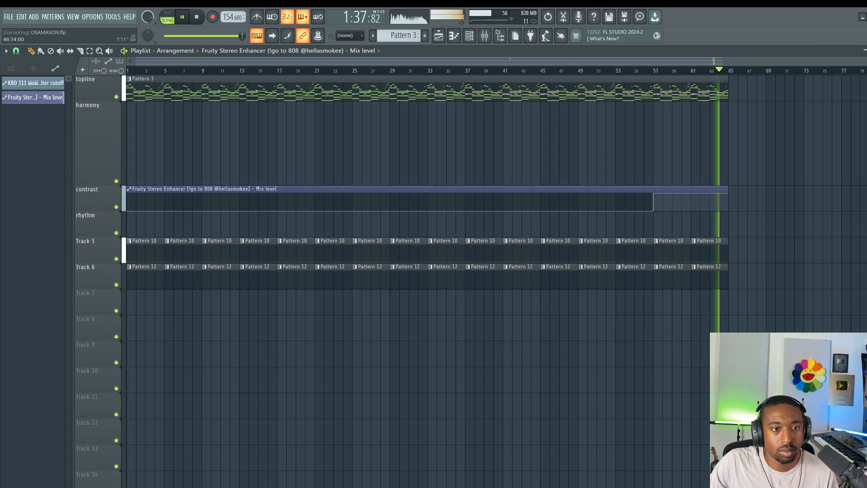
key("ctrl+z")
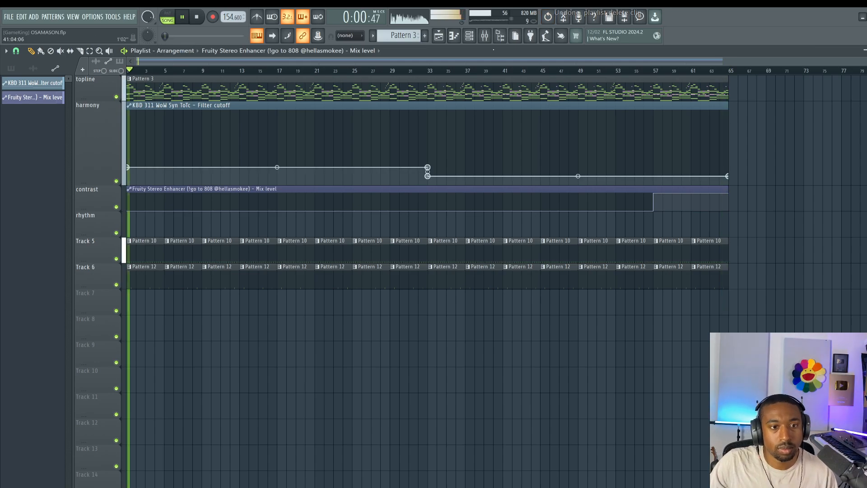
Stop the arrangement's playback and return to the playlist
key("F9")
key("space")
key("F9")
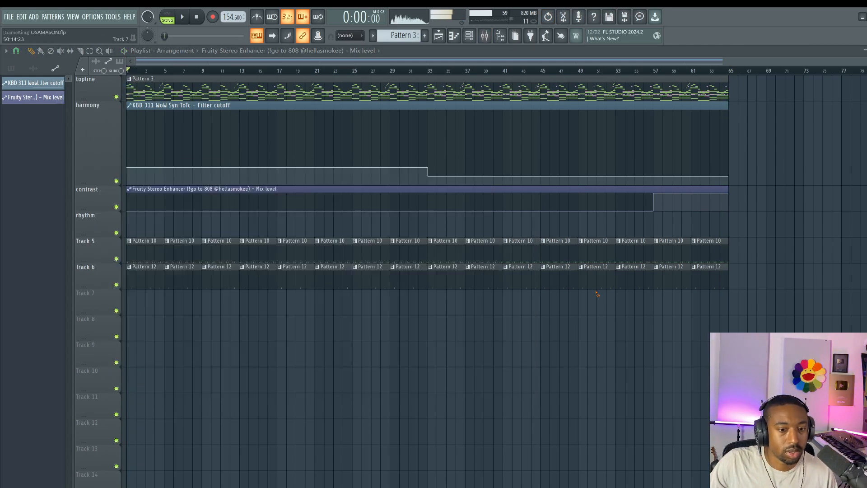